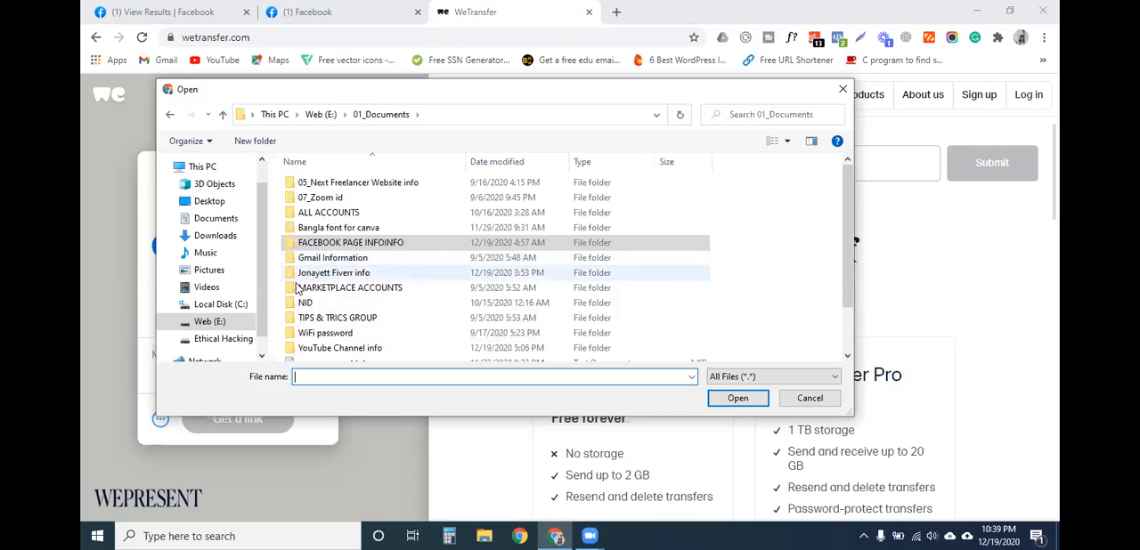
- Browse to the Resources folder on the Ethical Hacking & all software (F:) drive
scroll(308, 312, down, 2)
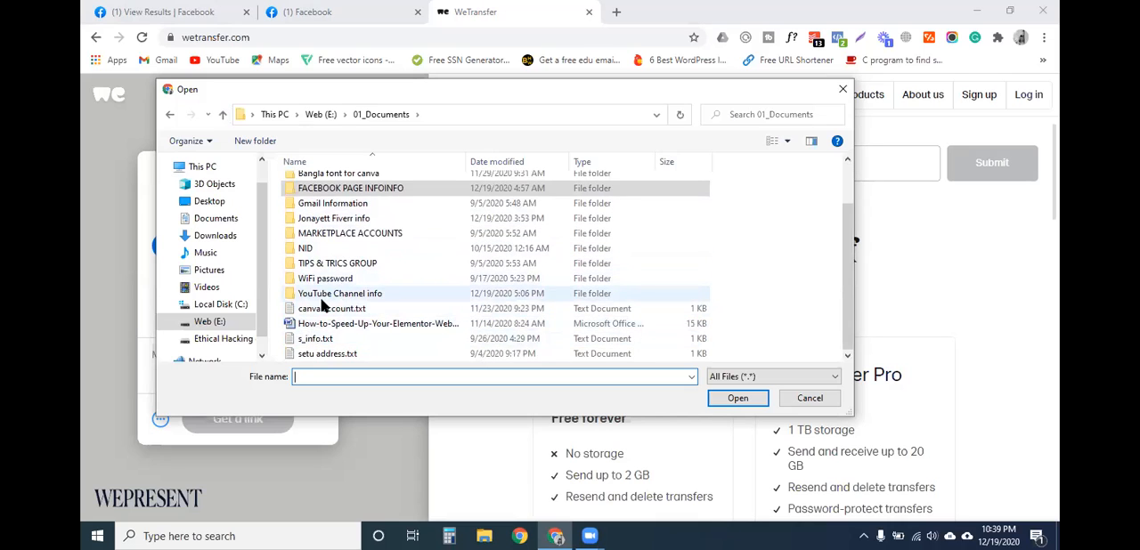
scroll(338, 299, up, 2)
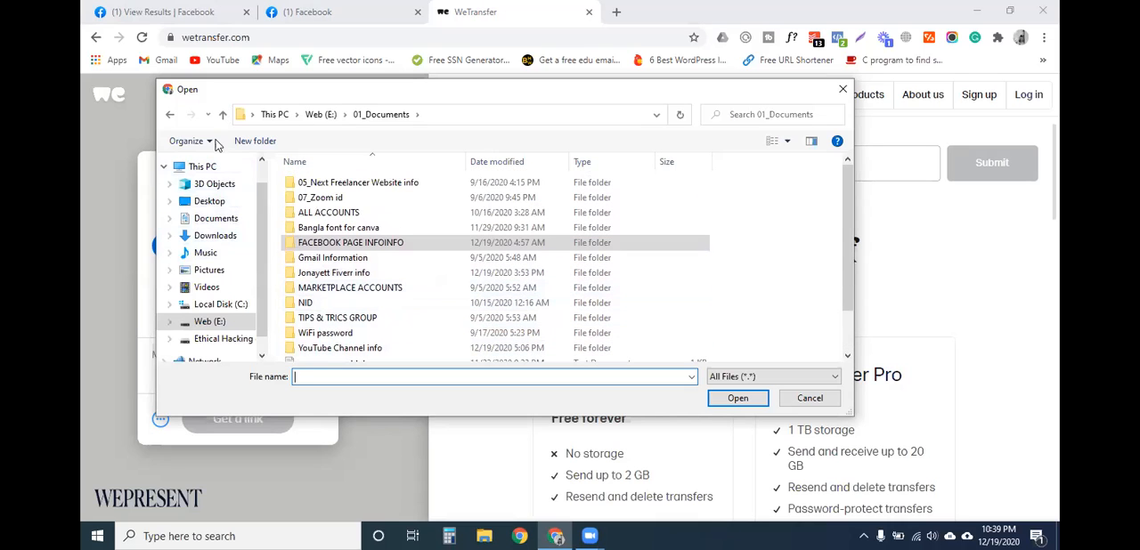
click(212, 340)
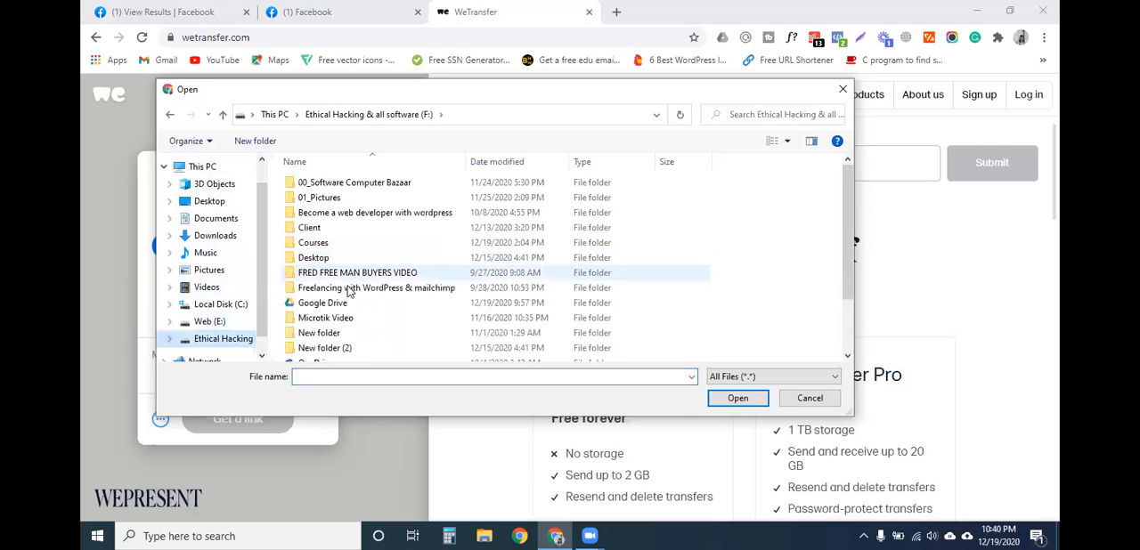
scroll(340, 310, down, 2)
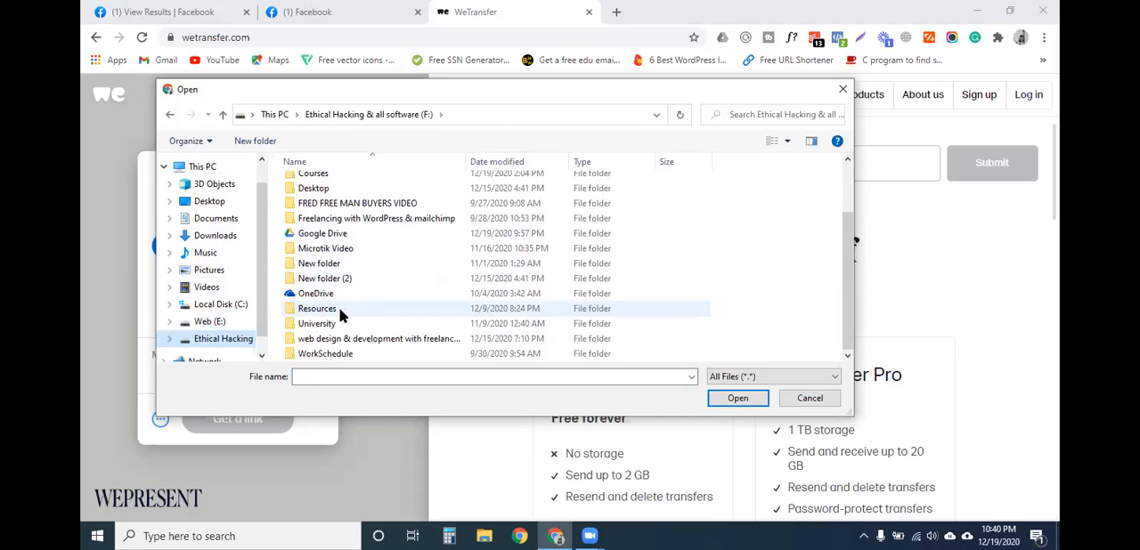
double_click(341, 310)
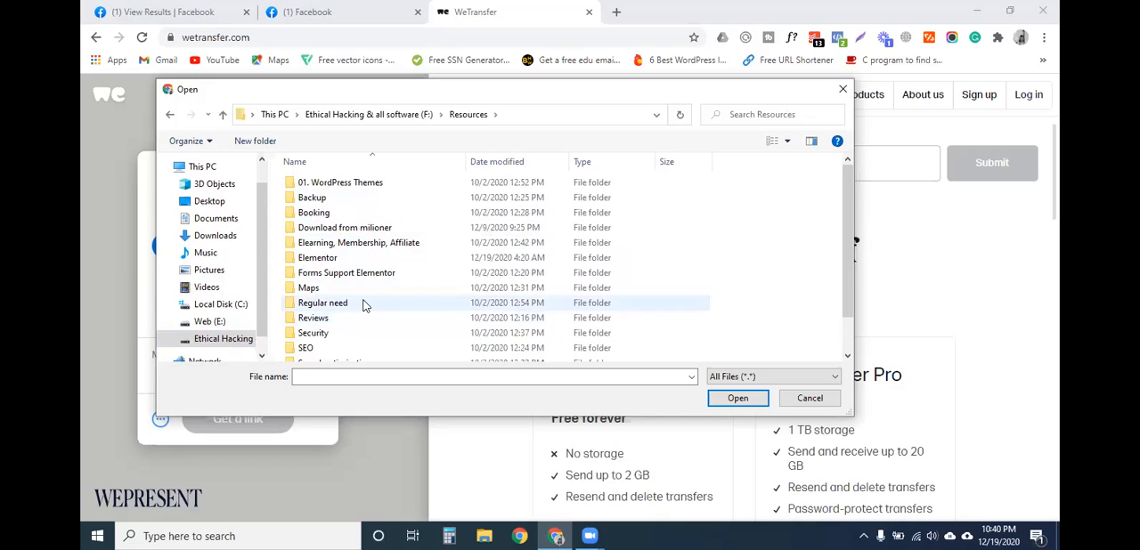
- Add martfury-theme.zip from the 01. WordPress Themes folder to the transfer and start uploading it to get a link
scroll(349, 285, down, 1)
click(330, 294)
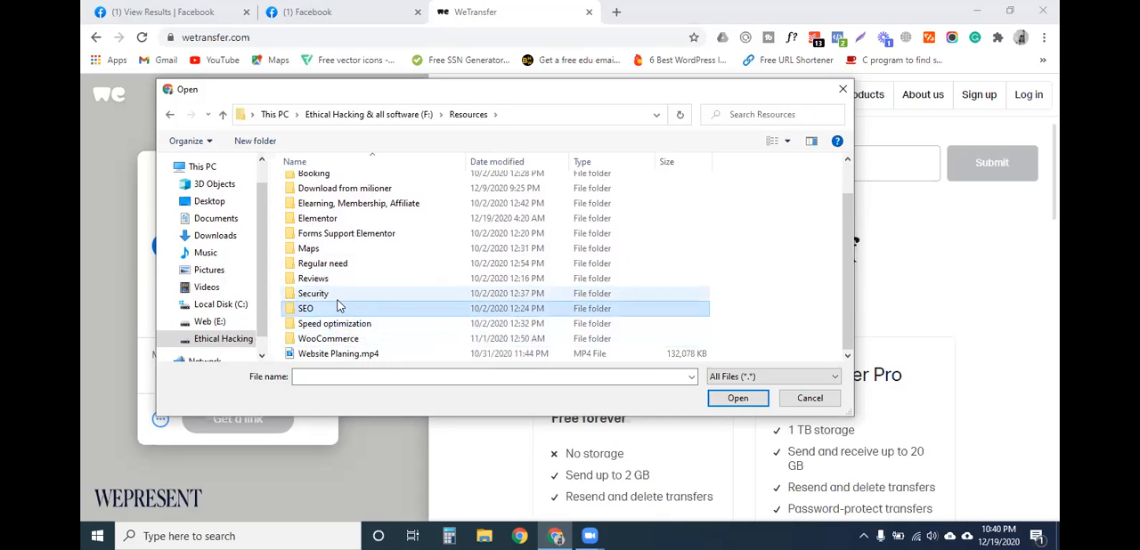
click(355, 221)
scroll(380, 298, up, 1)
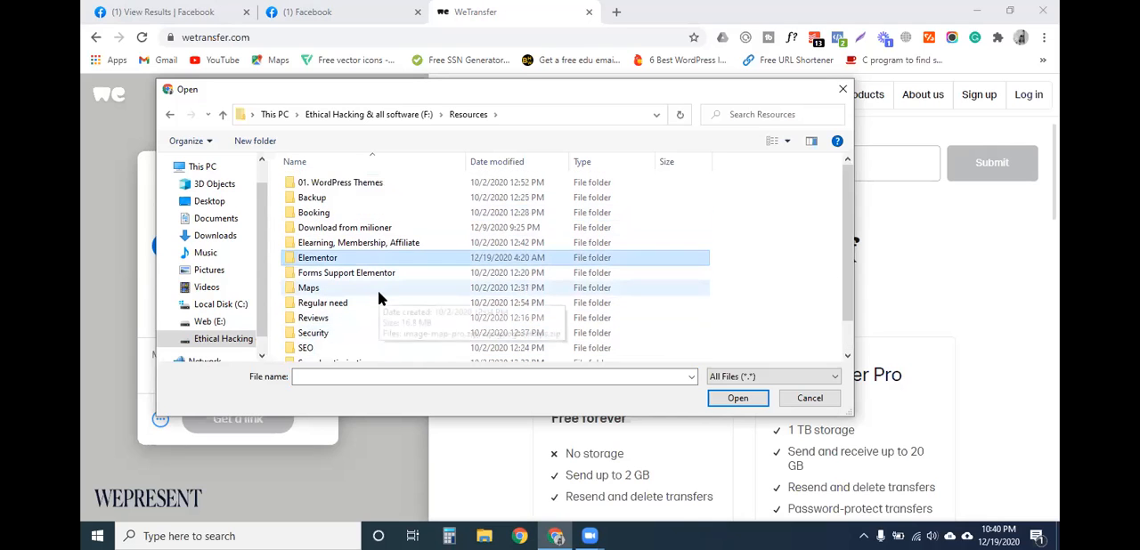
double_click(348, 183)
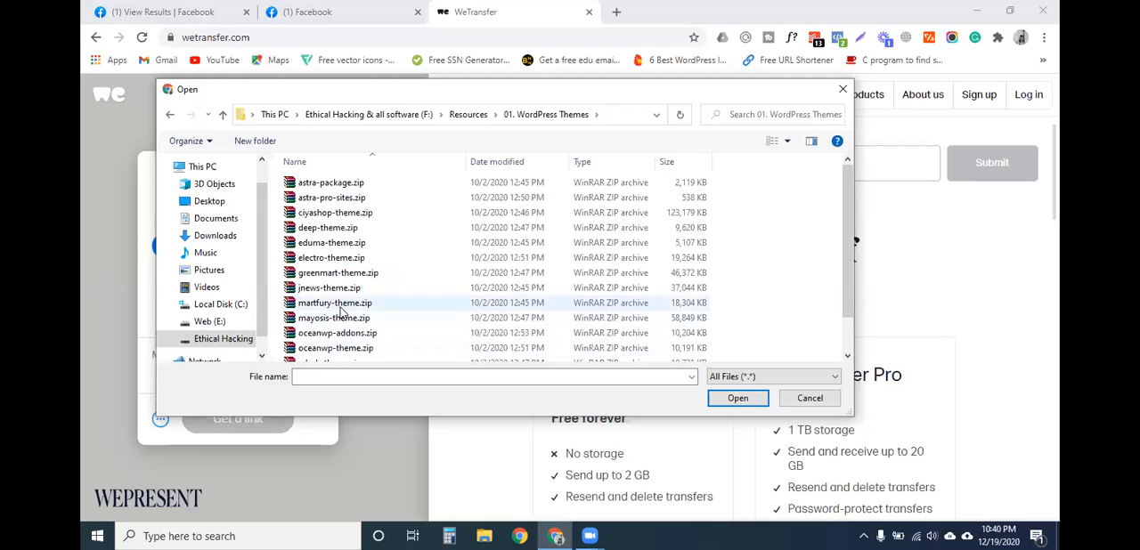
click(370, 304)
click(736, 399)
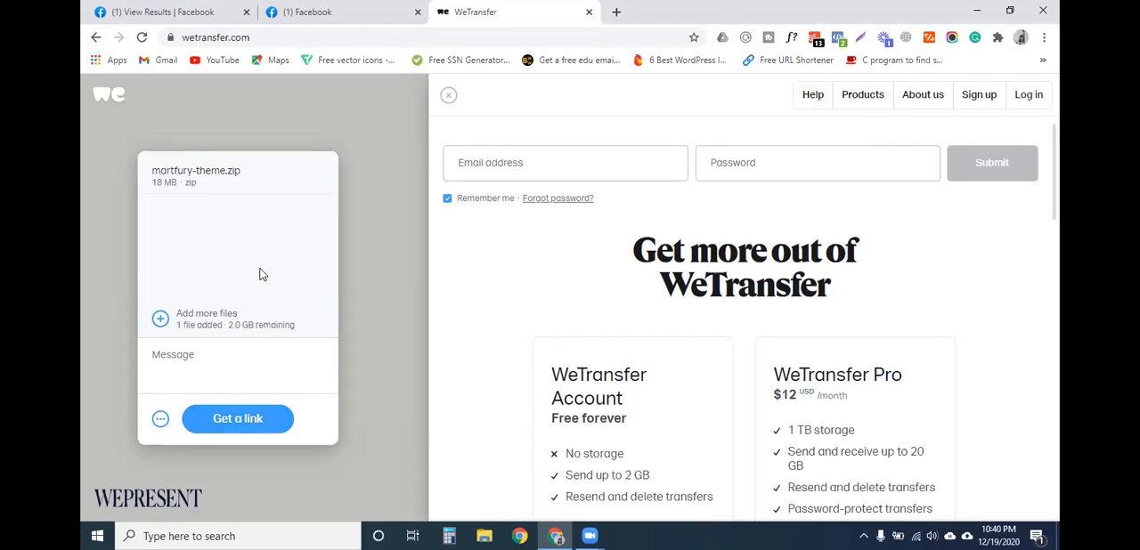
click(265, 419)
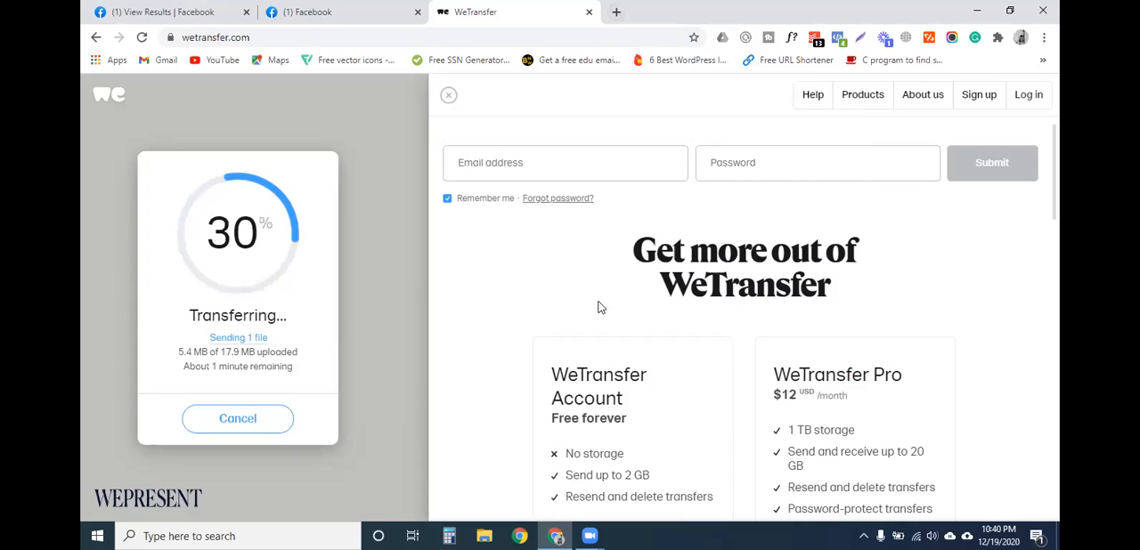
- Look over the WeTransfer plan offers and open a new browser tab
scroll(657, 413, down, 3)
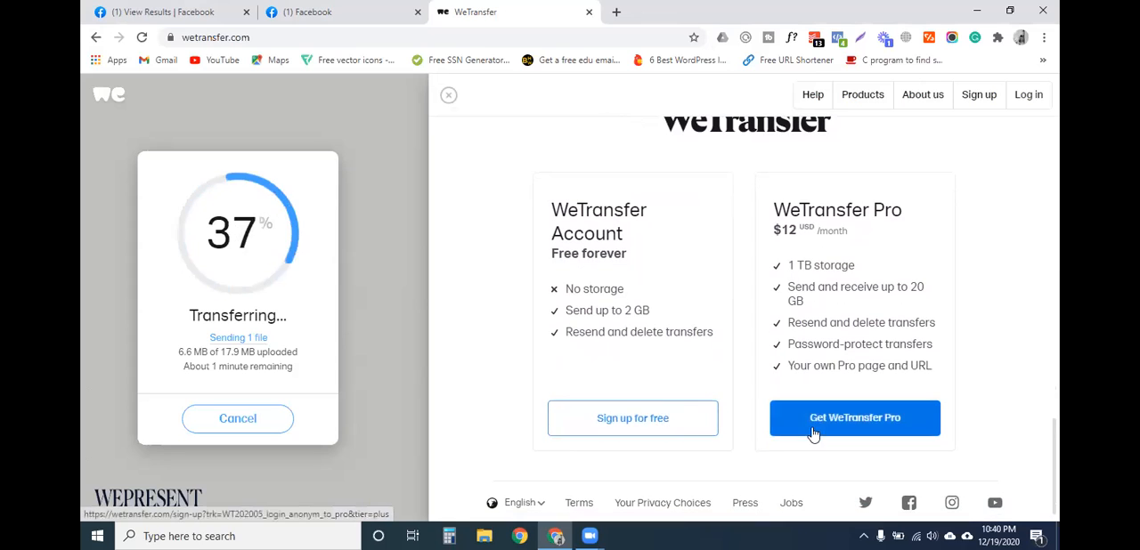
scroll(615, 267, up, 3)
click(615, 12)
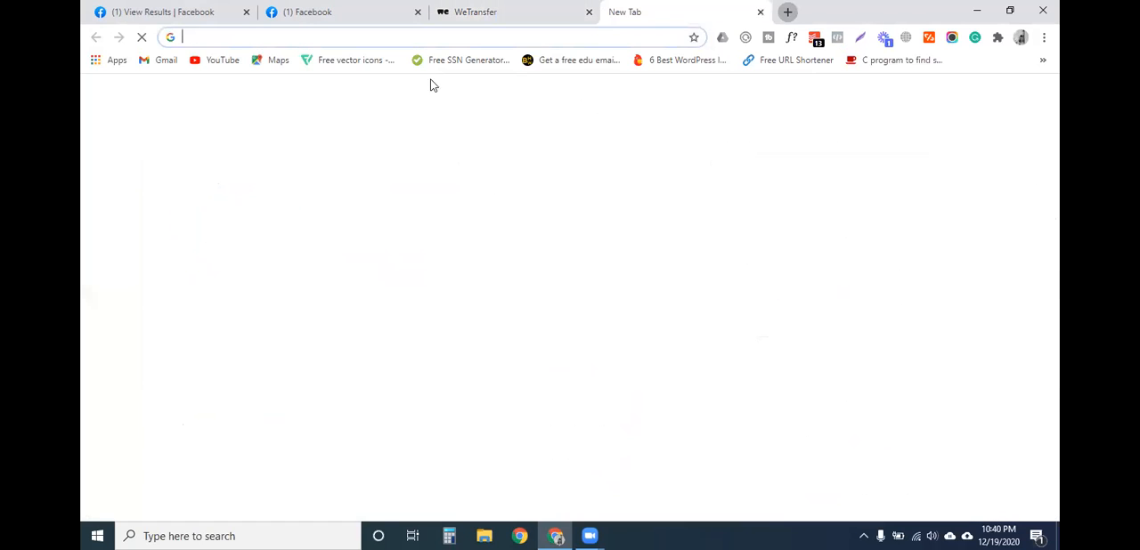
click(432, 38)
click(789, 225)
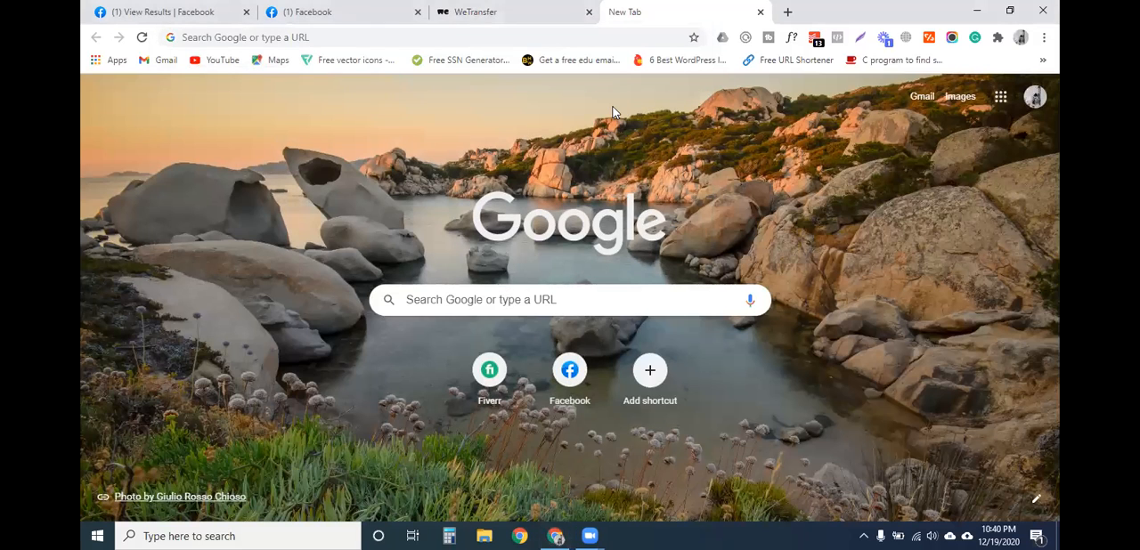
click(396, 38)
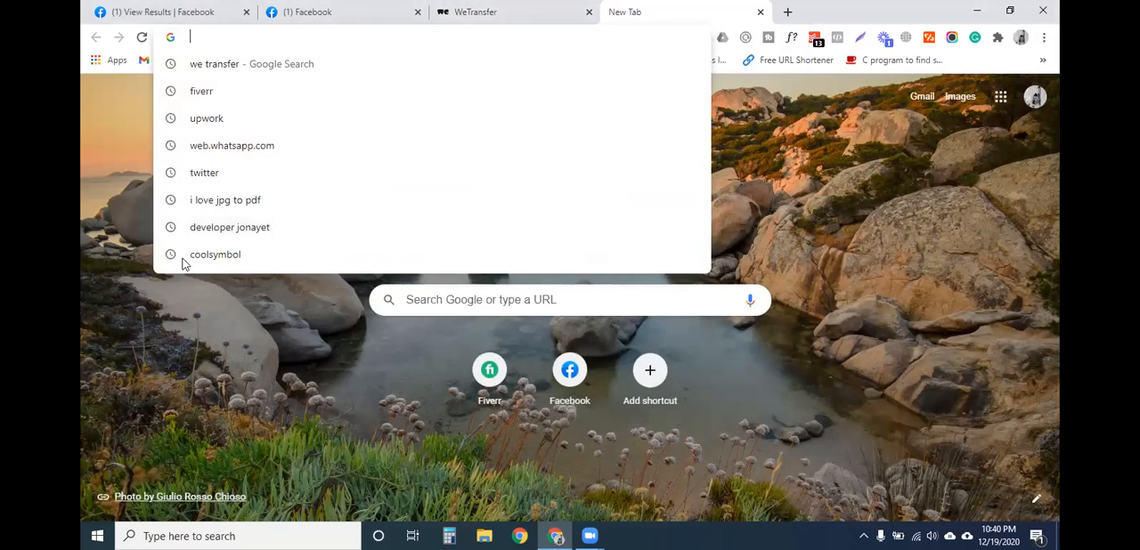
click(142, 191)
click(313, 39)
click(87, 132)
click(266, 36)
click(124, 144)
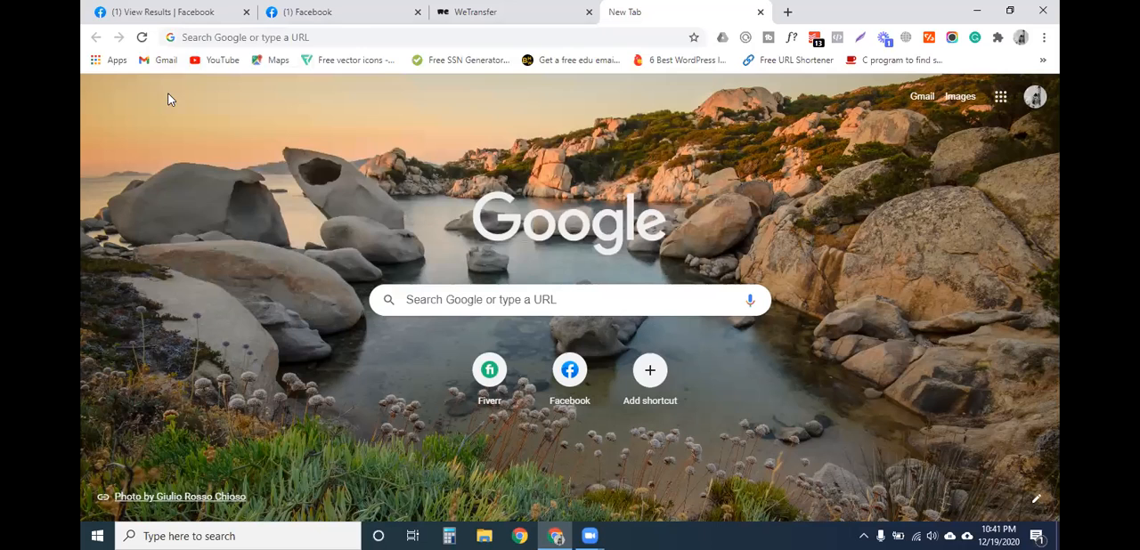
click(212, 37)
click(116, 122)
click(231, 34)
click(145, 131)
click(245, 43)
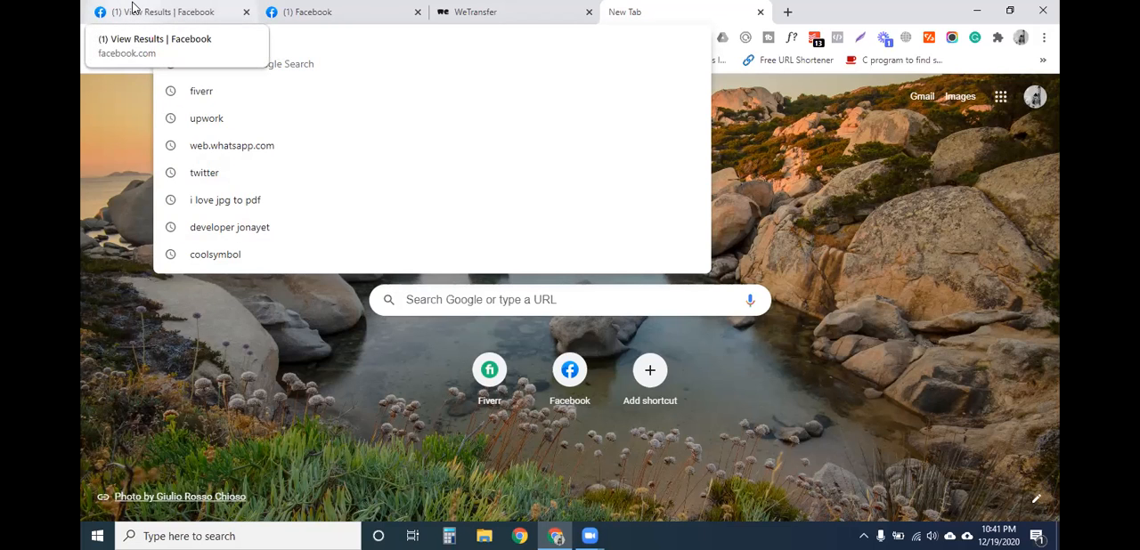
click(113, 157)
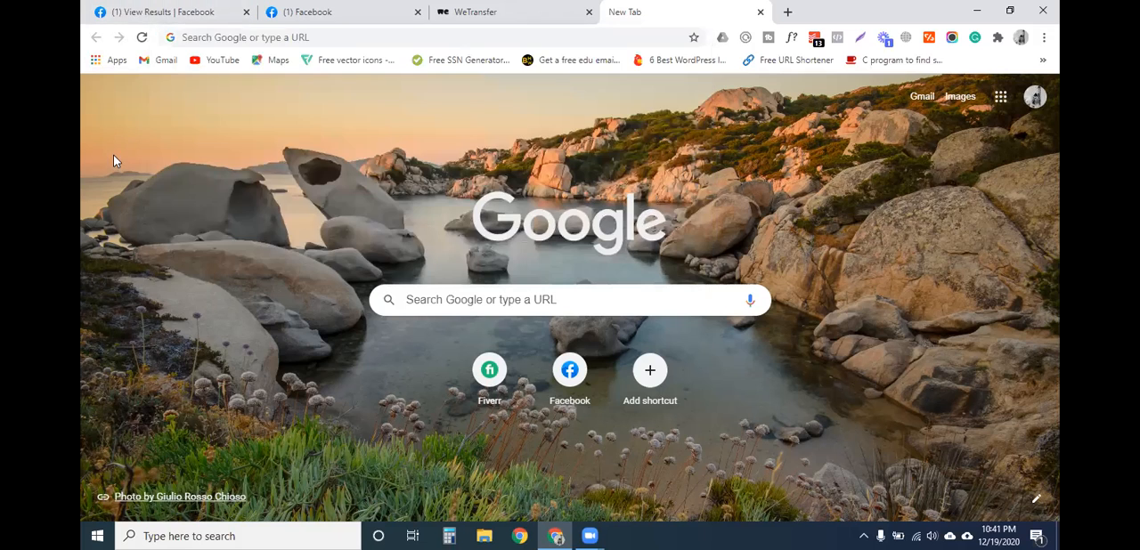
- Search Google for "image to text"
click(244, 37)
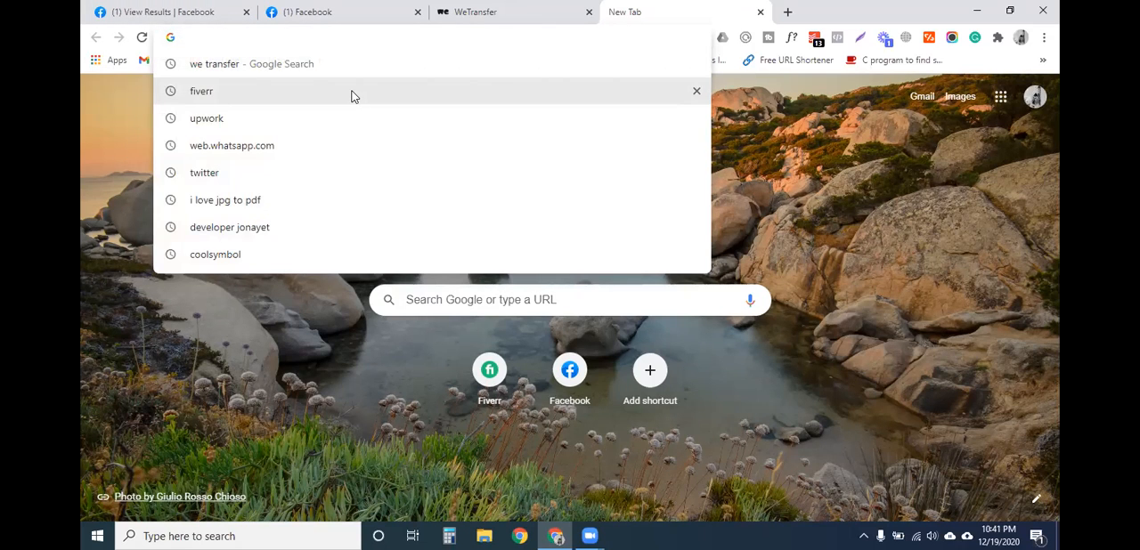
text(emage)
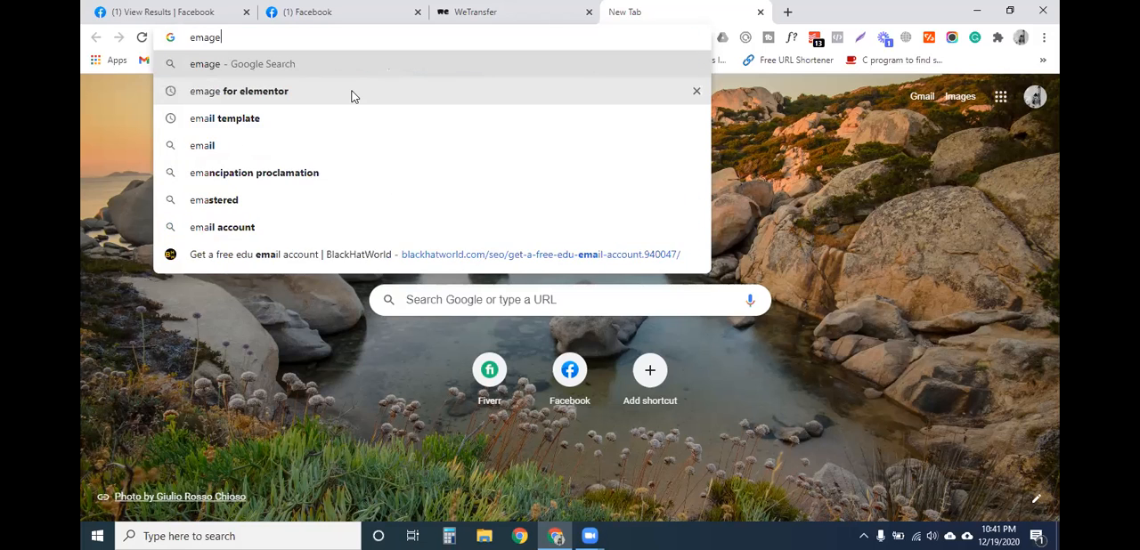
key(Down)
key(Up)
key(Up)
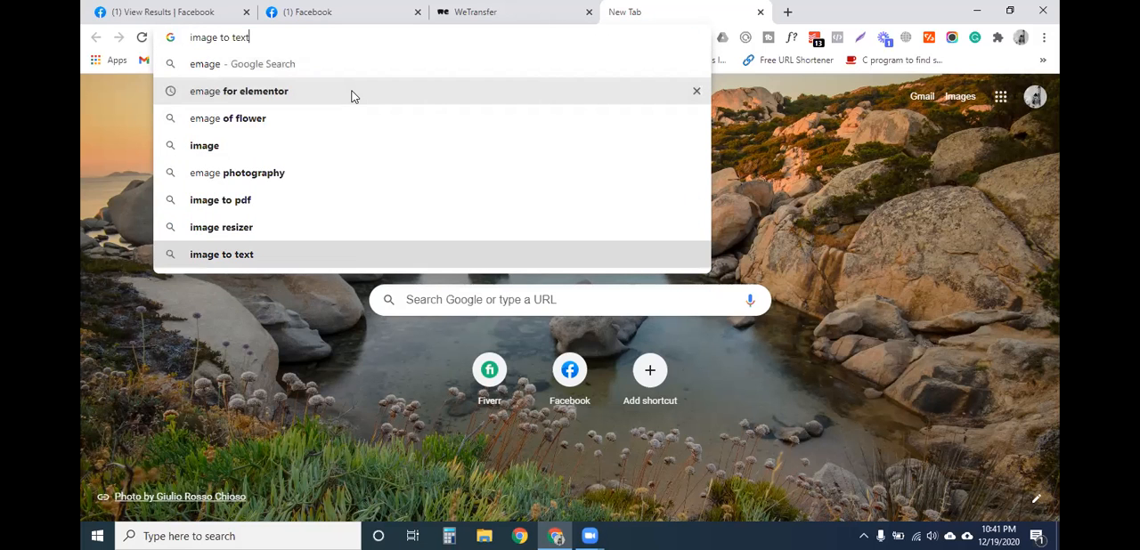
key(Return)
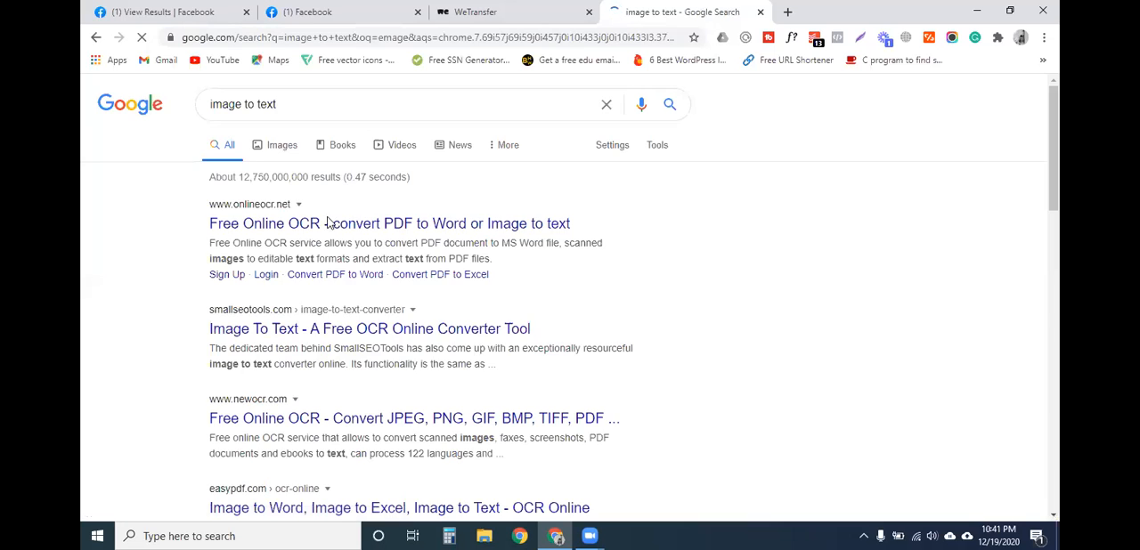
- Replace the search query and search Google for "emage for elementor"
click(298, 106)
drag(298, 105, 210, 105)
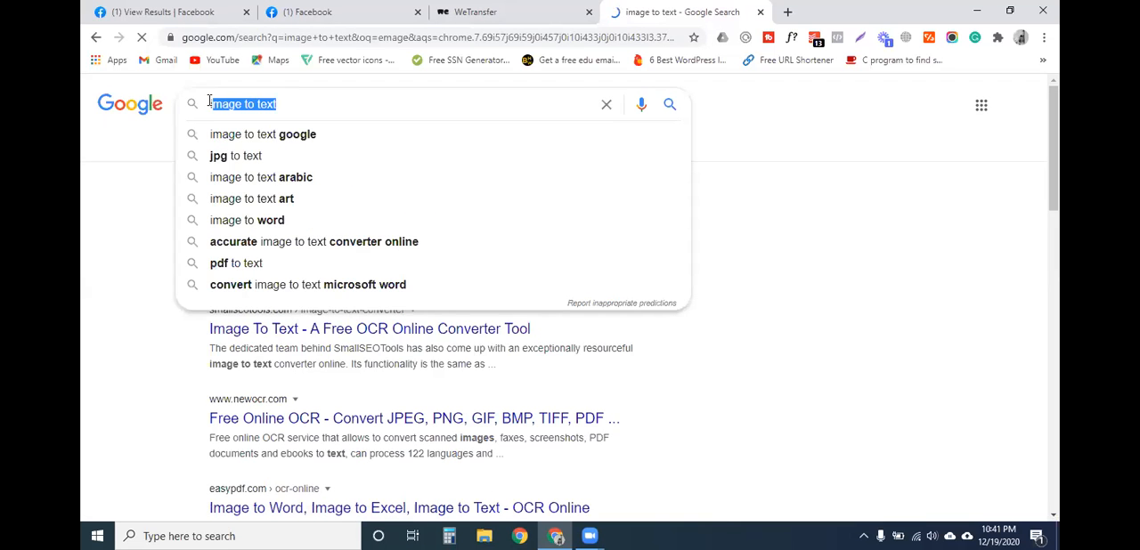
key(BackSpace)
text(eme)
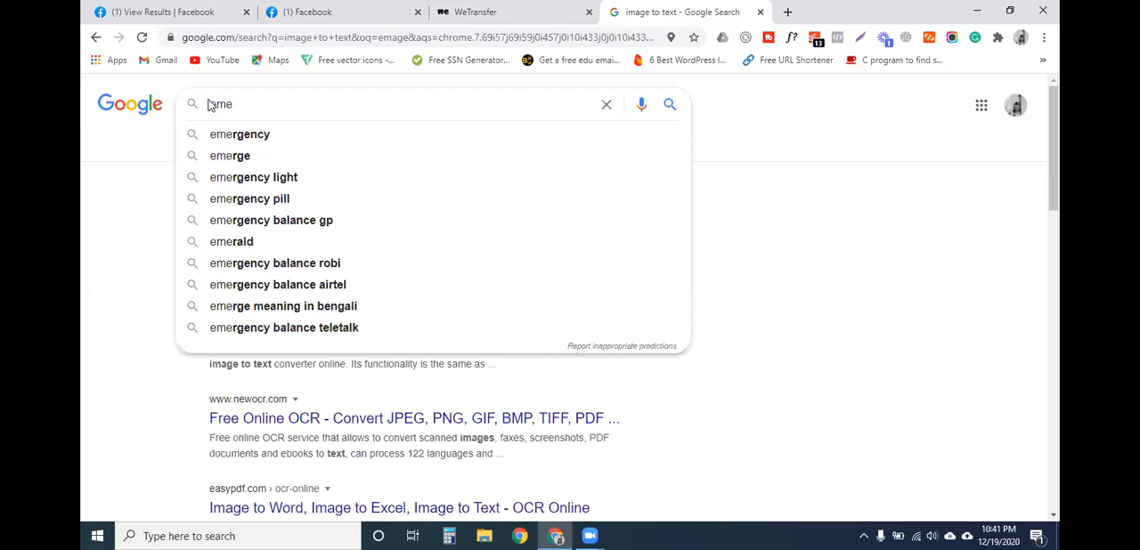
key(BackSpace)
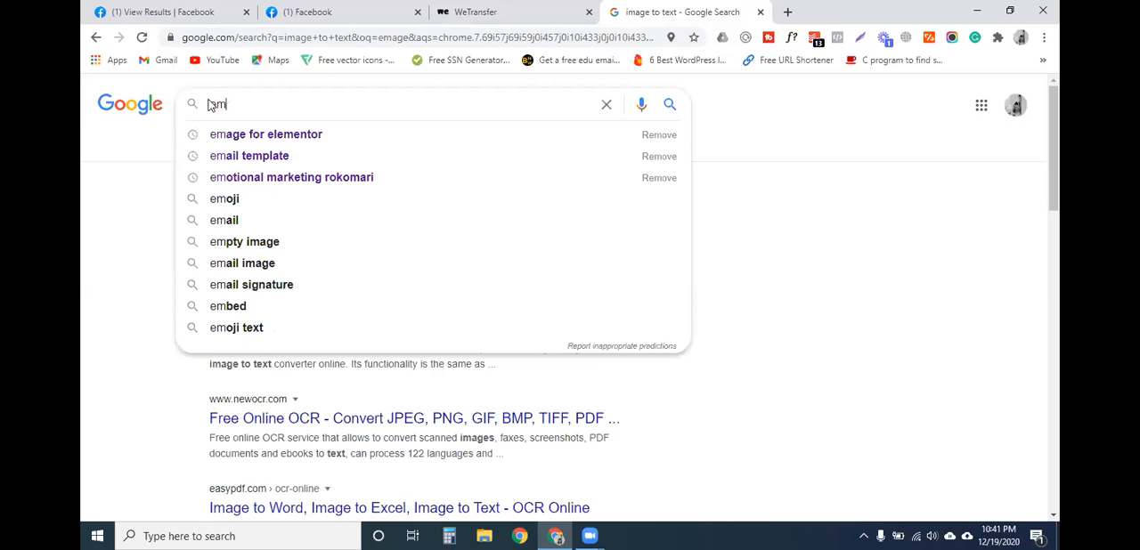
key(Down)
key(Return)
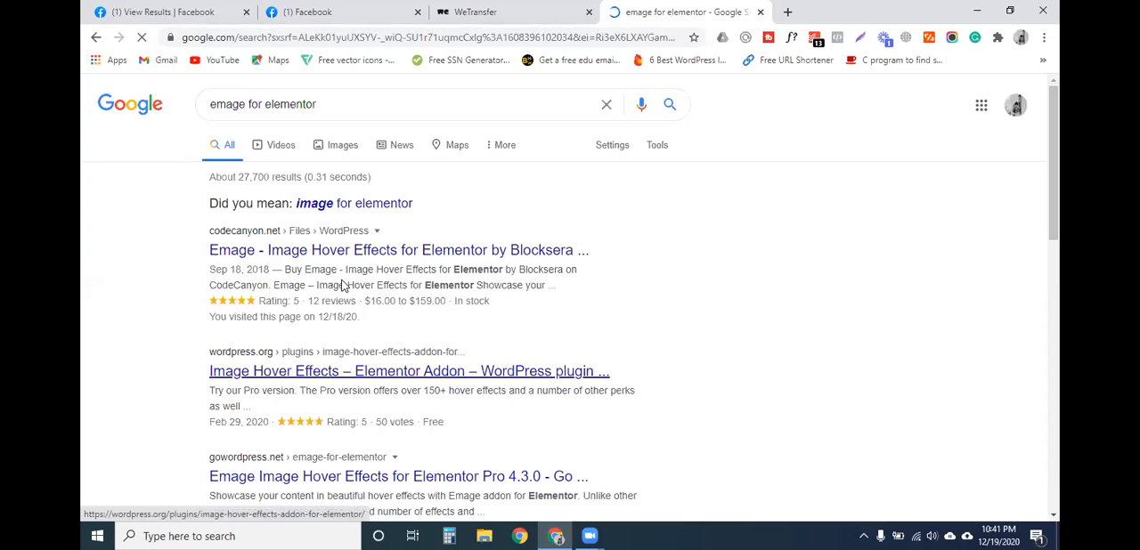
click(245, 259)
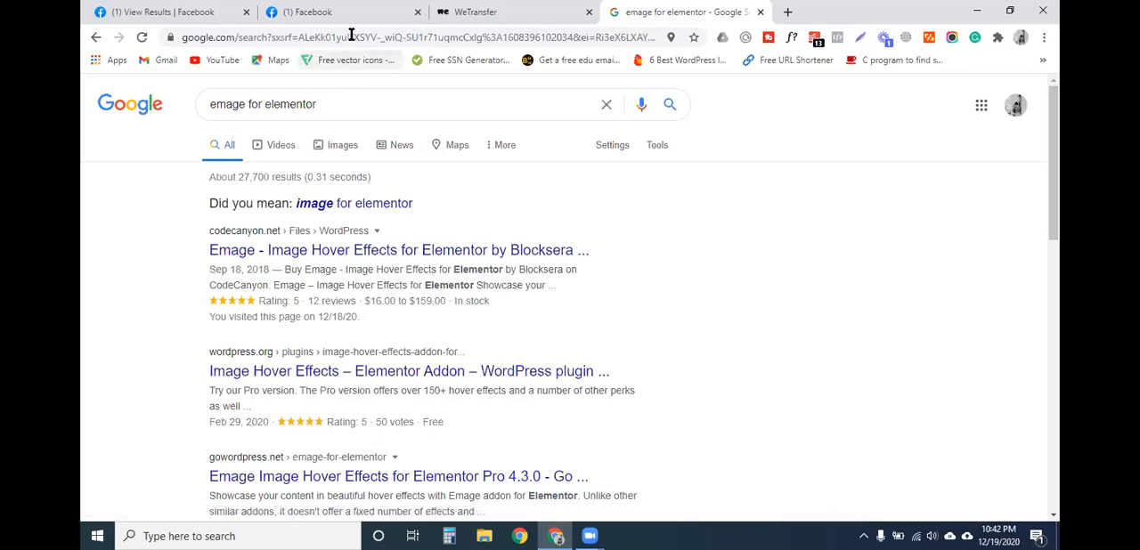
- Copy the finished transfer's download link in WeTransfer and switch to the Facebook page showing the school post
click(517, 12)
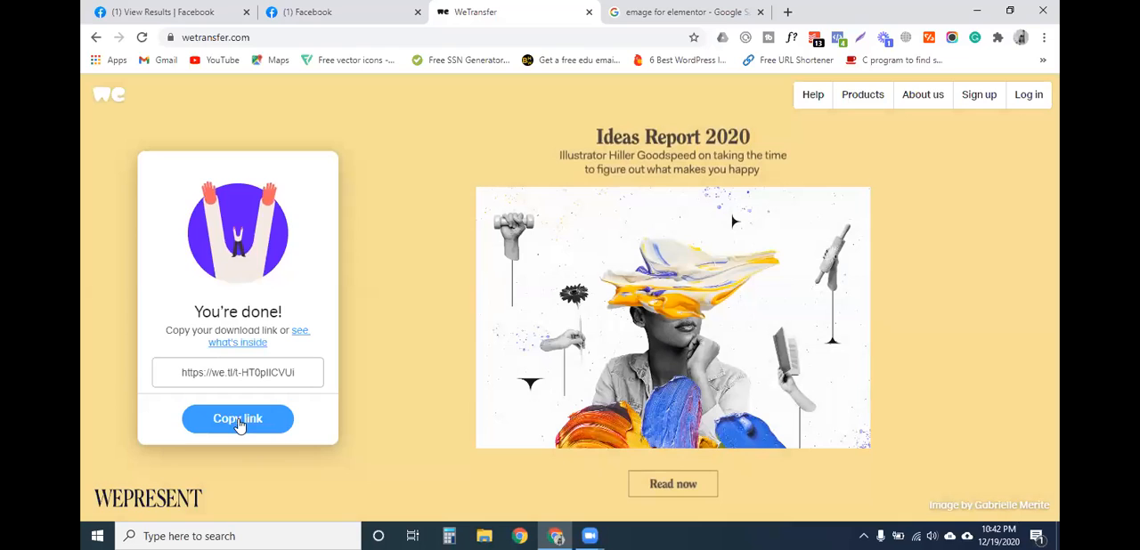
click(238, 419)
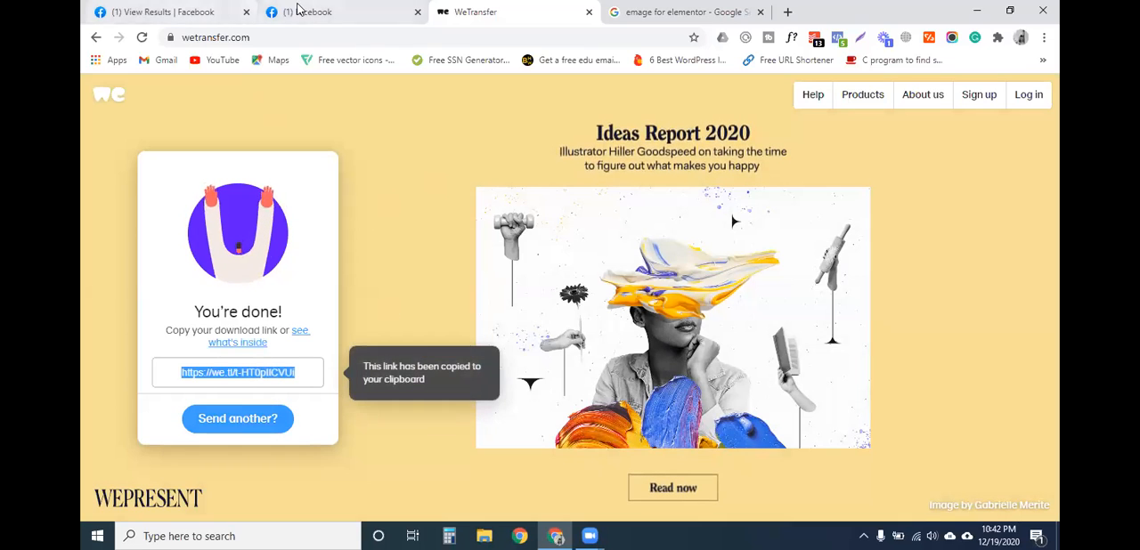
click(223, 11)
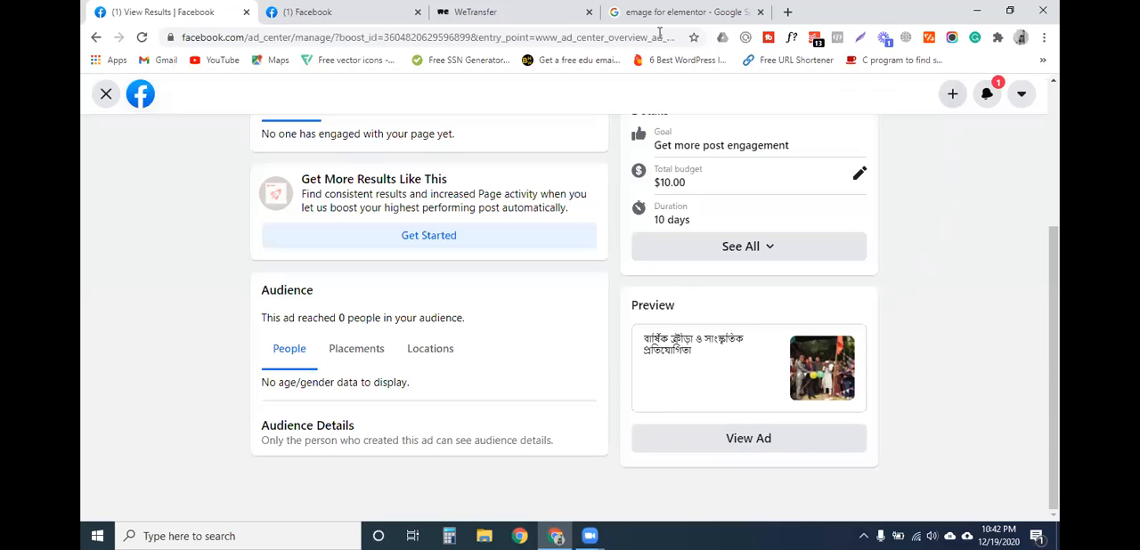
click(383, 12)
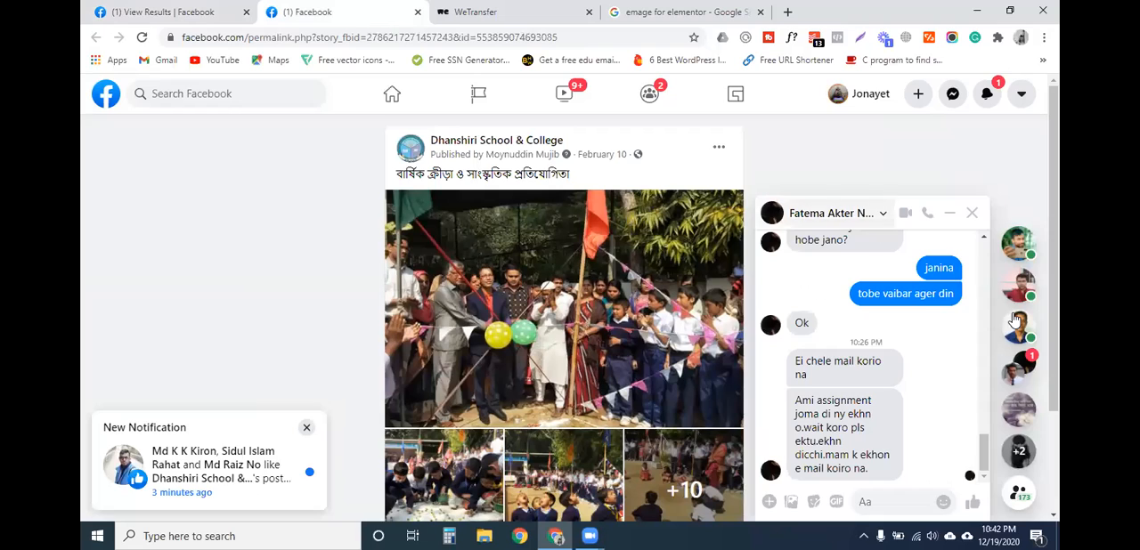
- Open the most recent contact's Messenger chat and send the copied WeTransfer link
click(949, 213)
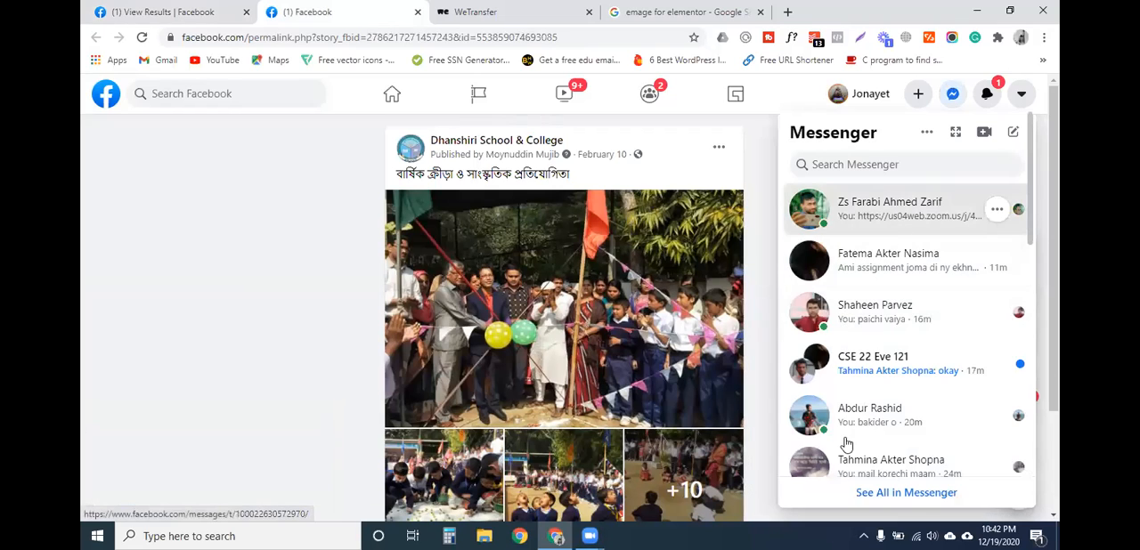
click(891, 208)
key(ctrl+v)
key(Return)
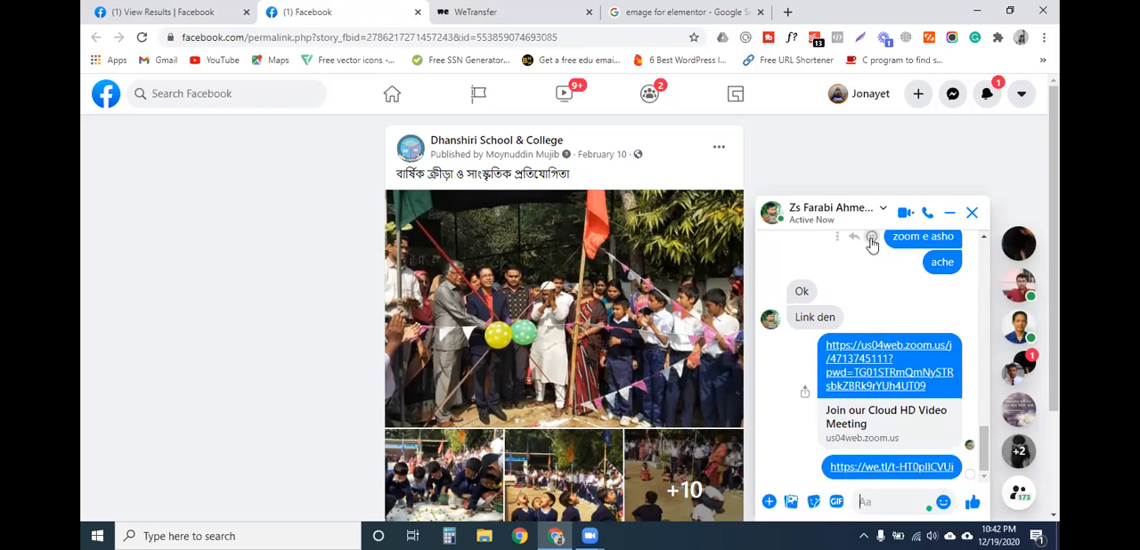
key(Escape)
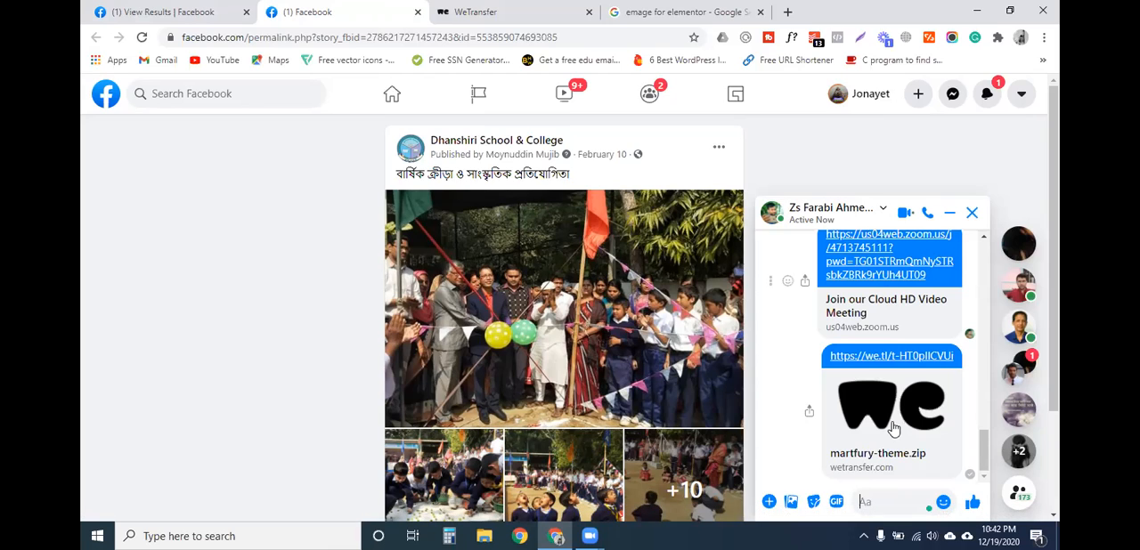
key(Escape)
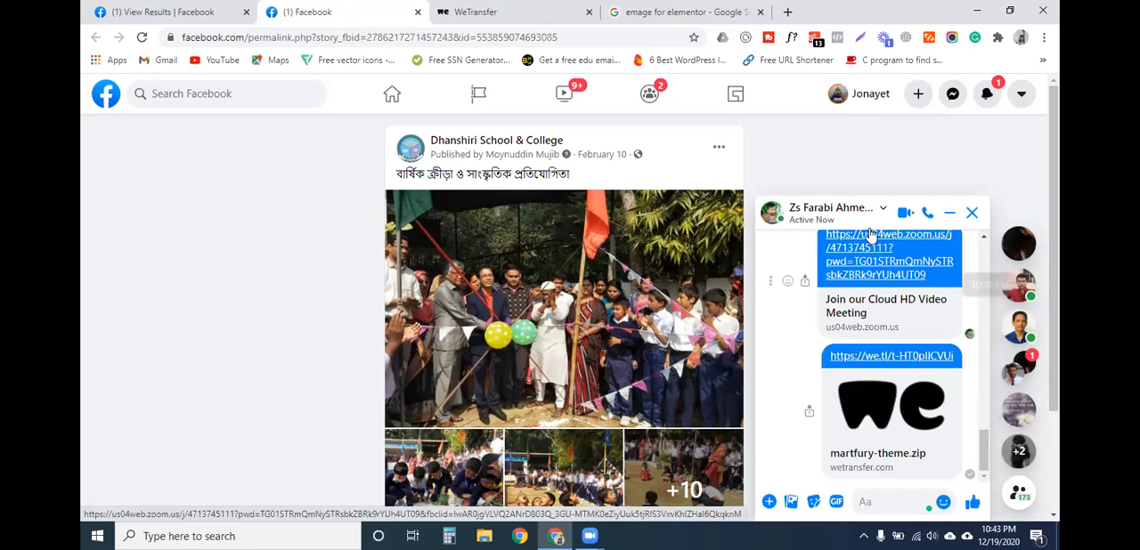
key(Escape)
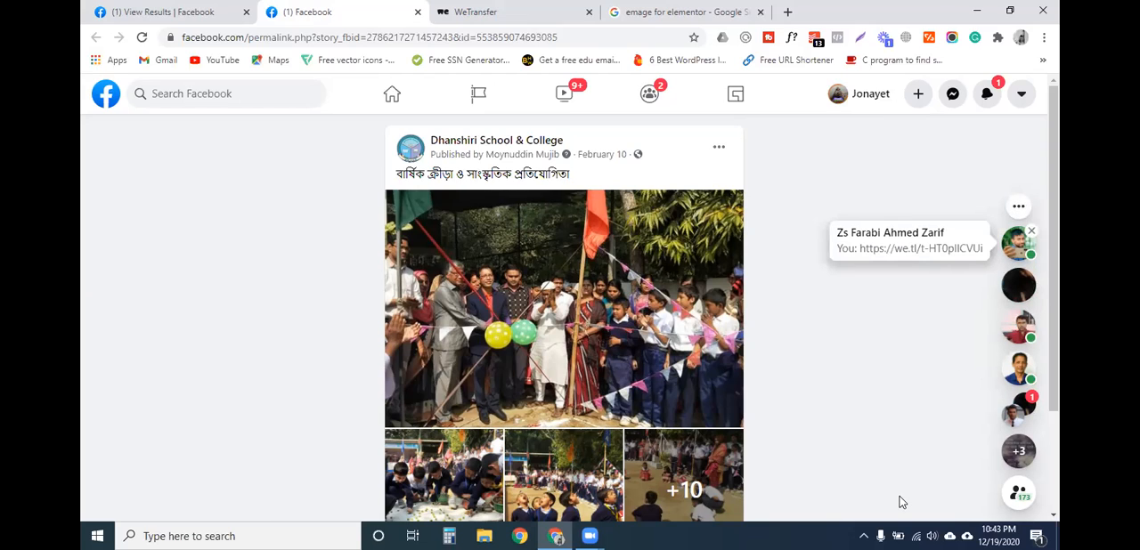
click(900, 241)
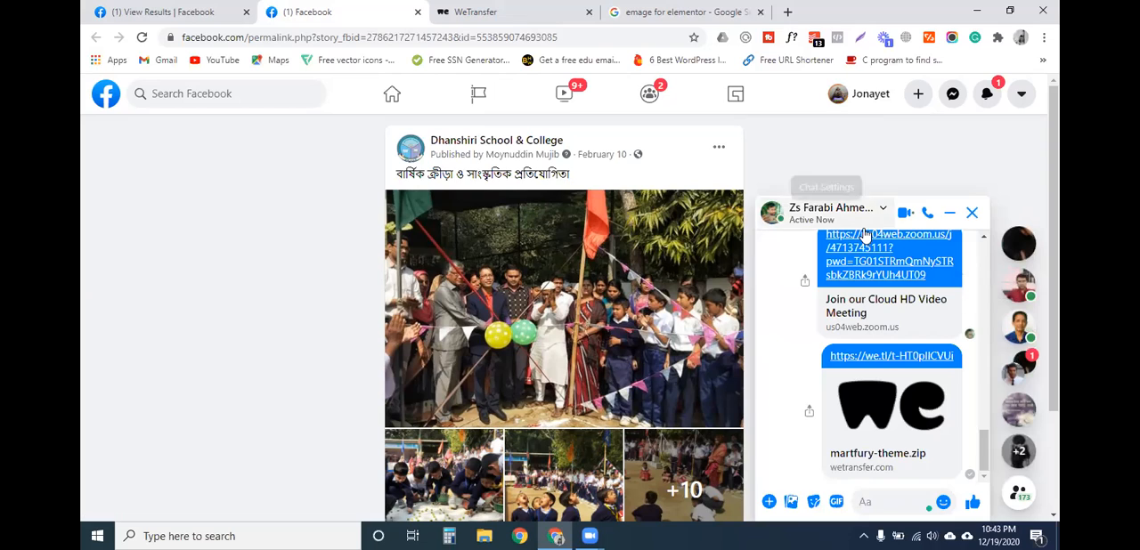
- Close the Messenger chat and open the CodeCanyon page for "Emage - Image Hover Effects for Elementor" from the Google results
click(866, 228)
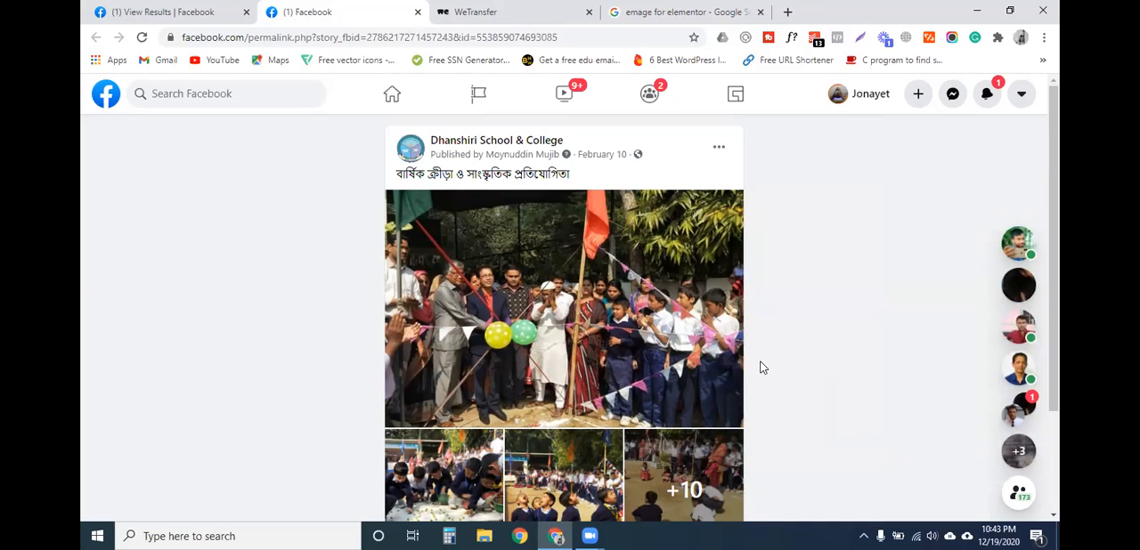
click(681, 12)
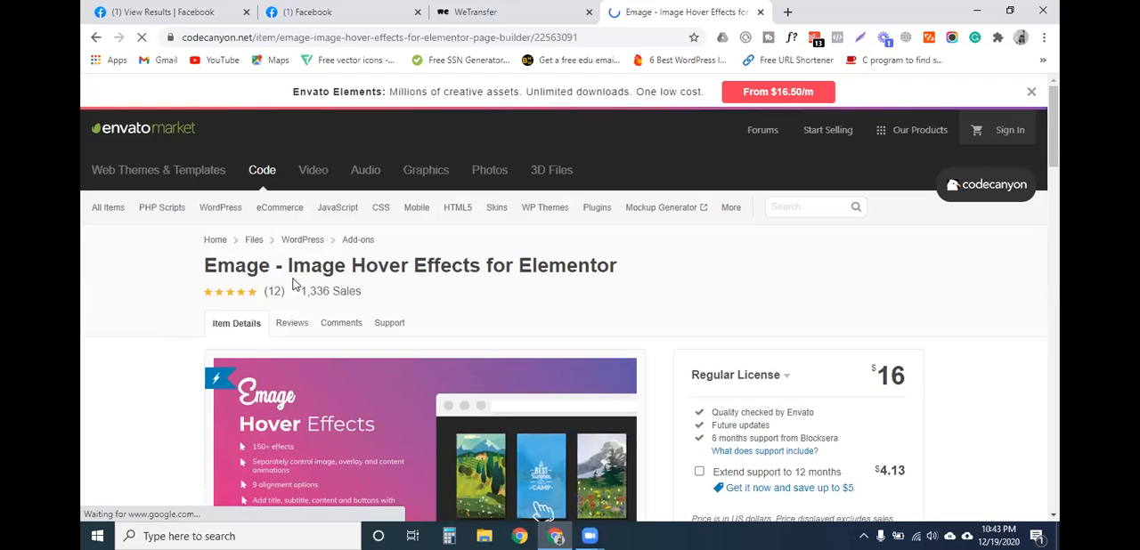
drag(269, 268, 237, 272)
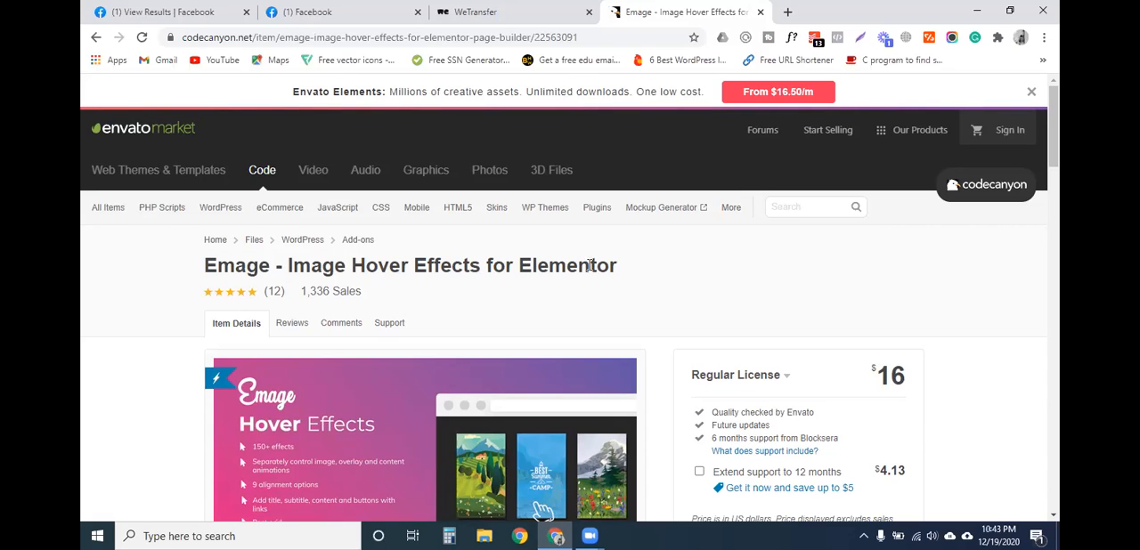
- Open the live preview of the Emage add-on and close its CodeCanyon item page
scroll(614, 264, down, 2)
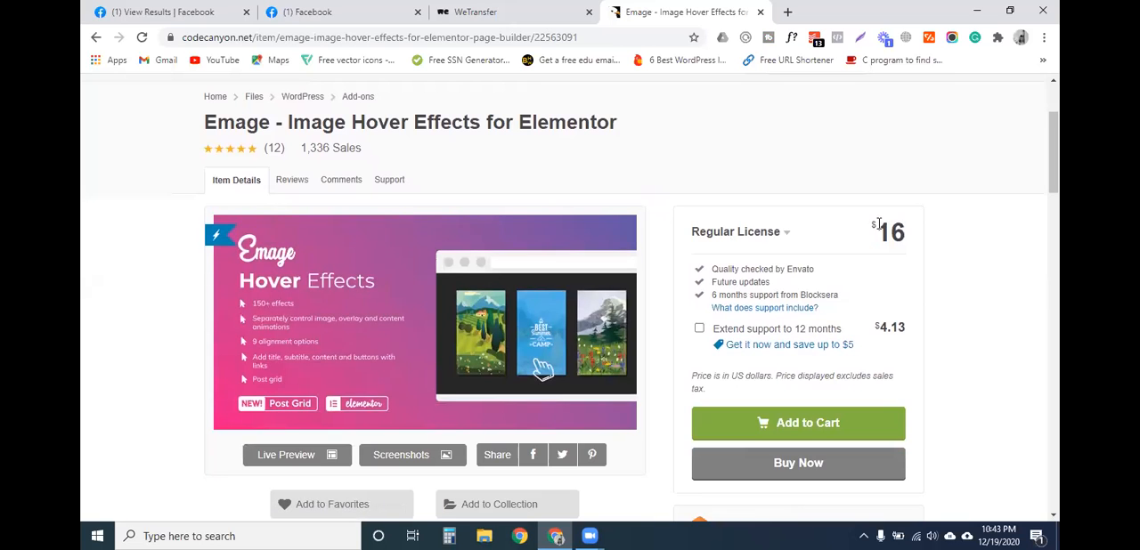
scroll(244, 381, down, 2)
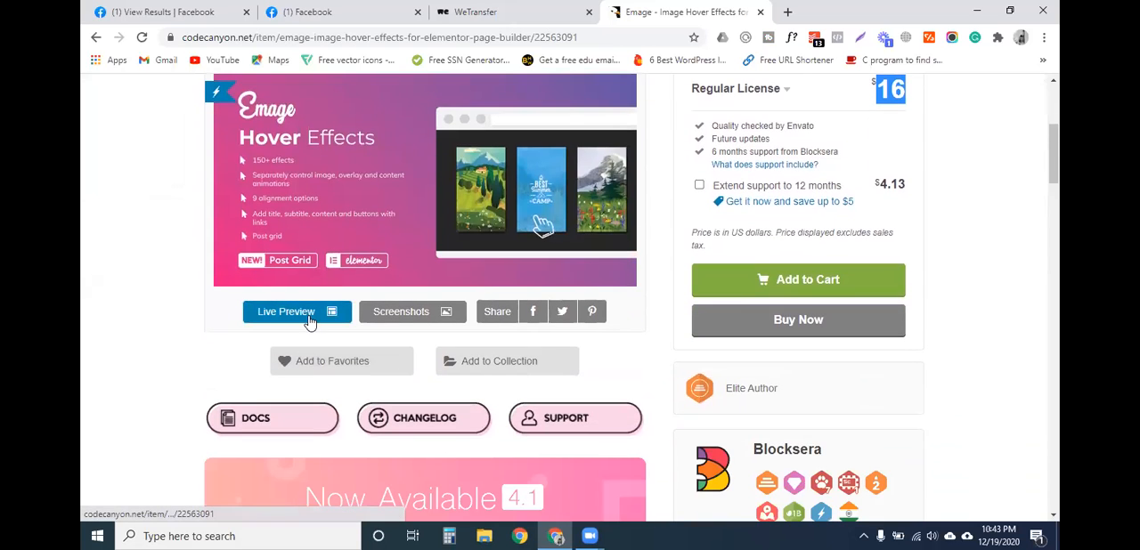
click(308, 321)
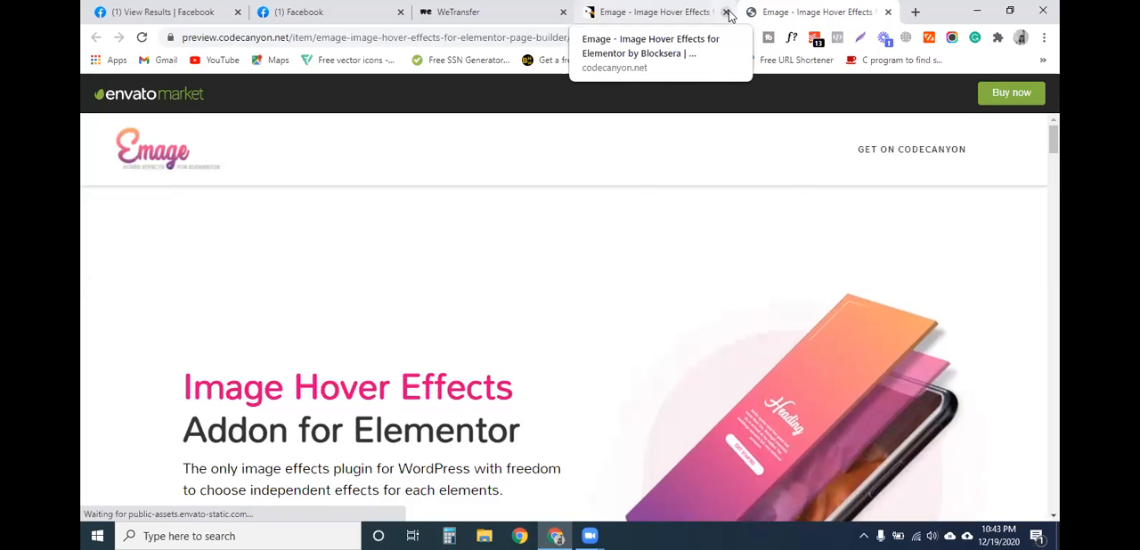
click(726, 12)
- Examine the full list of hover effects on the Emage preview page, from Blinds to Crop
scroll(328, 295, down, 6)
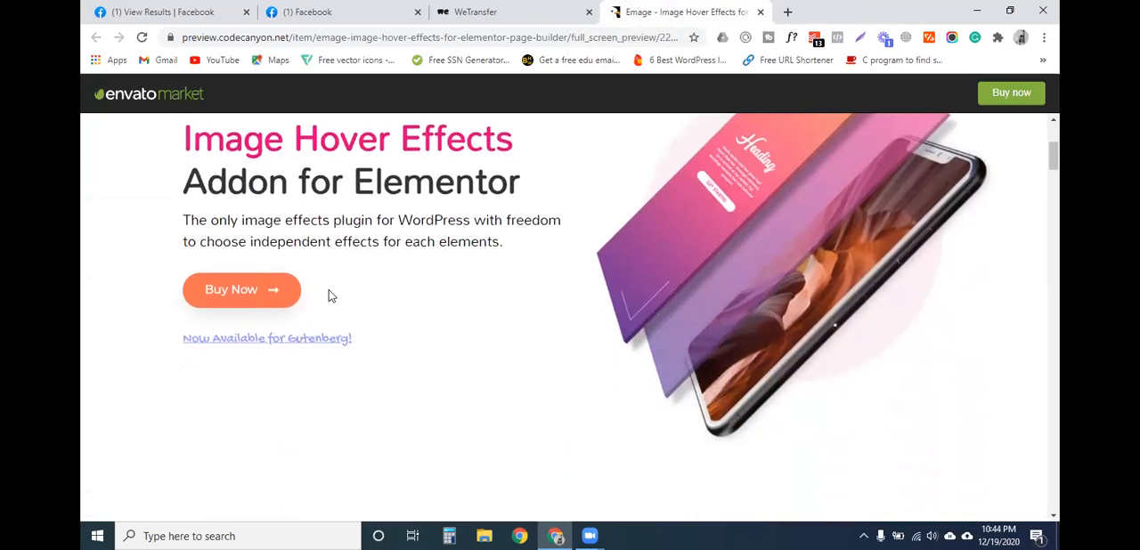
scroll(340, 352, down, 3)
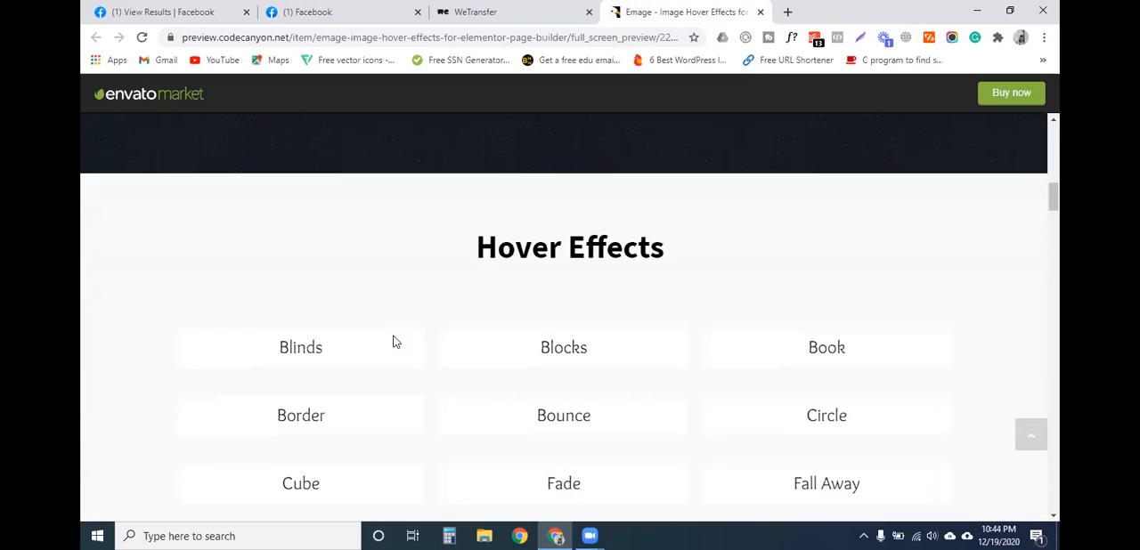
scroll(404, 326, down, 3)
scroll(478, 303, up, 2)
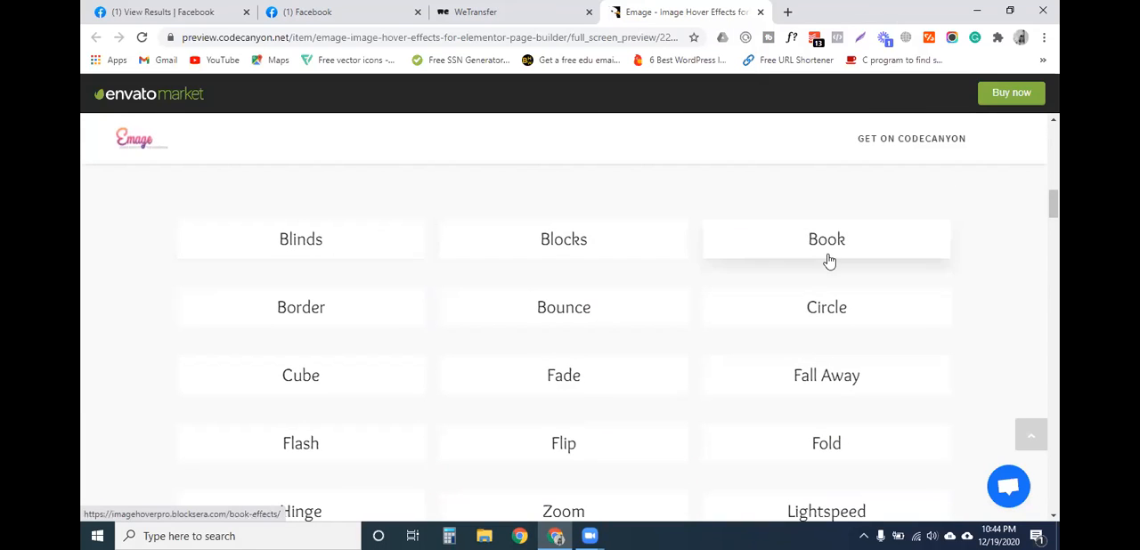
scroll(829, 322, down, 4)
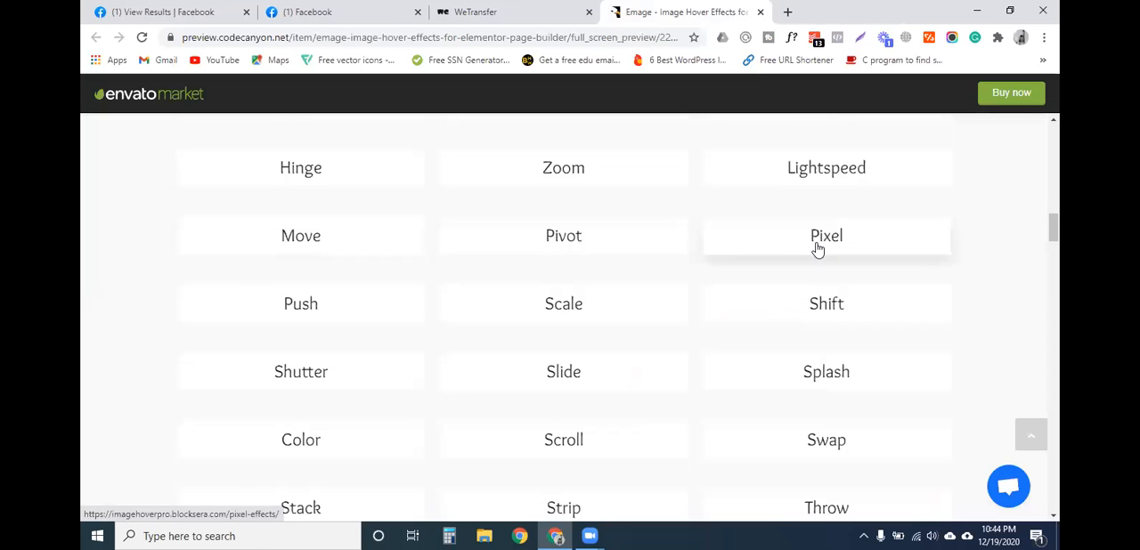
scroll(573, 332, down, 3)
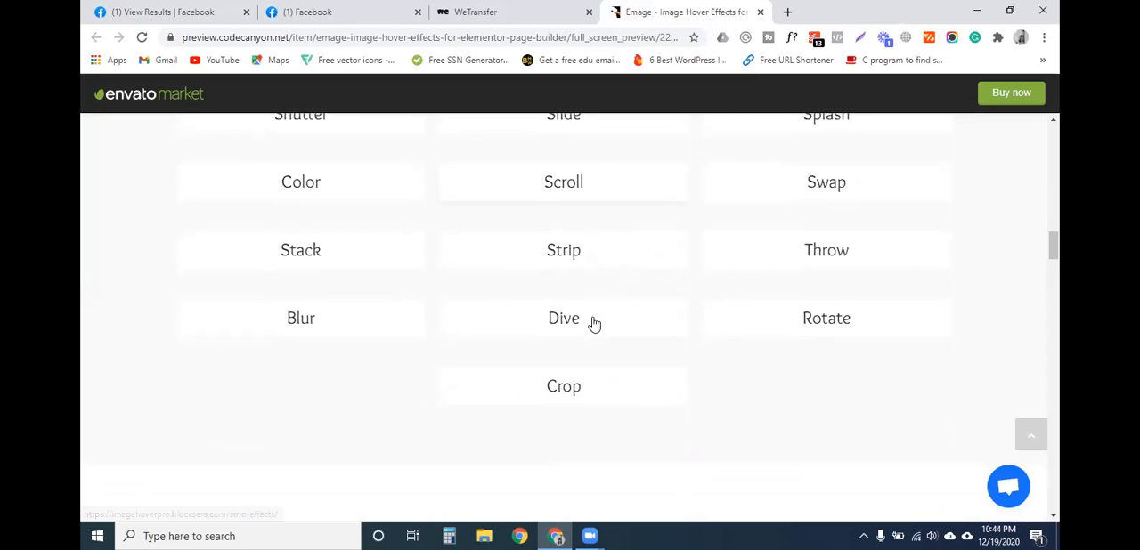
scroll(493, 360, up, 7)
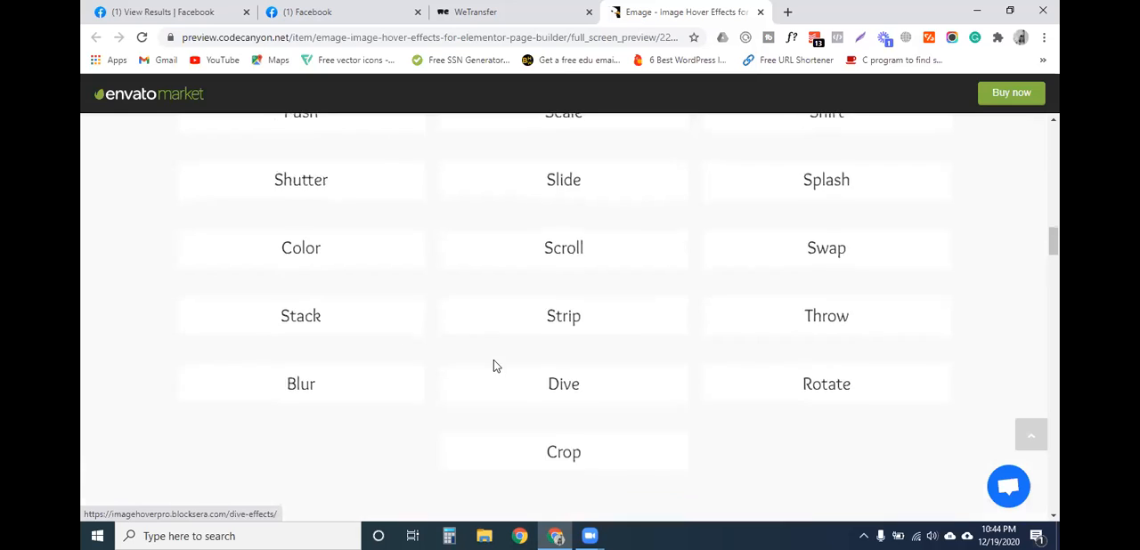
scroll(499, 320, up, 1)
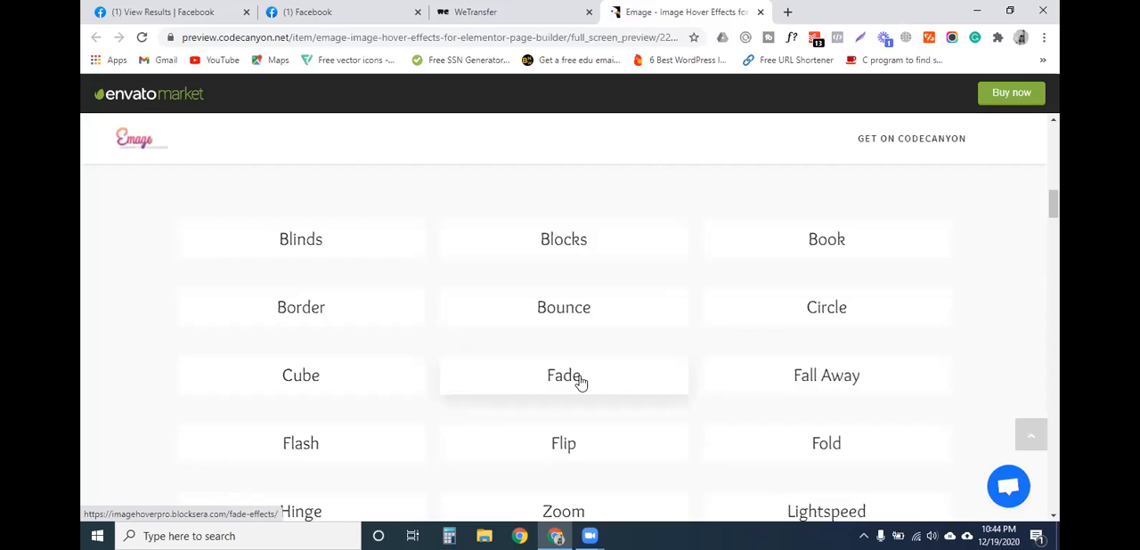
- Open the Flash effects page, view its image hover demos and return to the effects list
scroll(369, 374, down, 1)
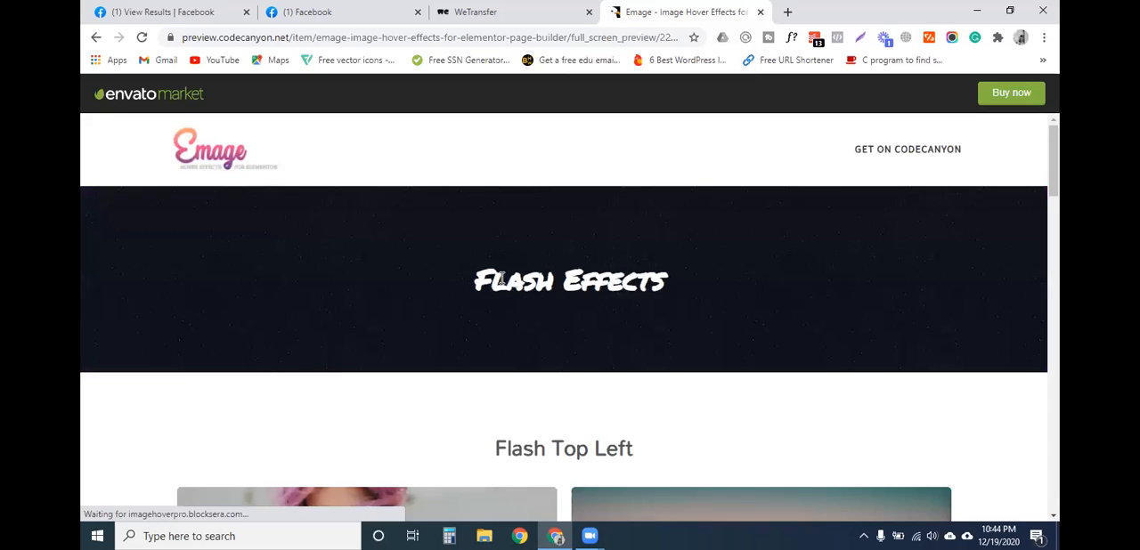
scroll(499, 267, down, 3)
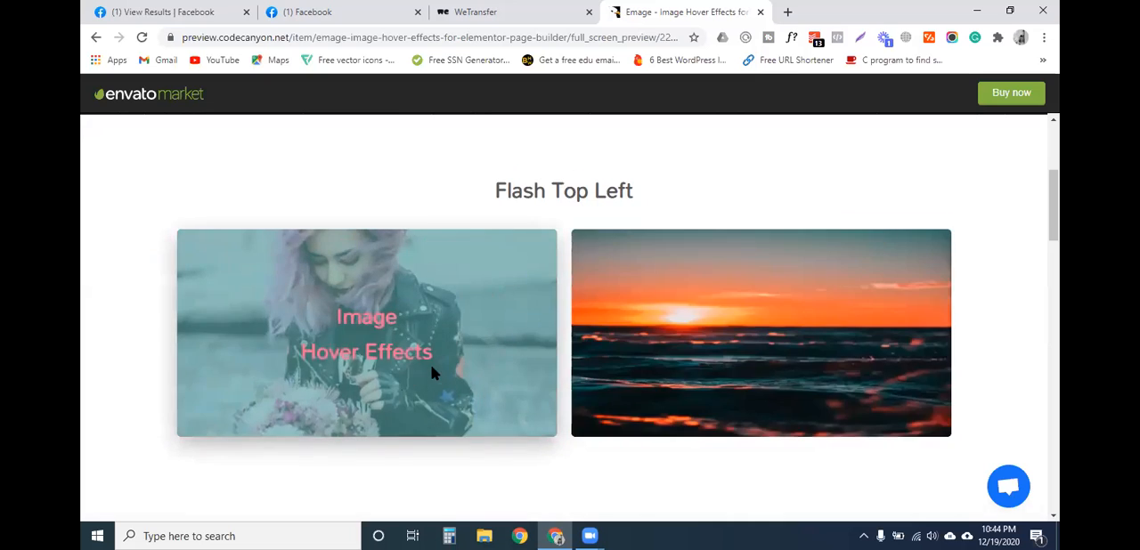
scroll(429, 364, down, 3)
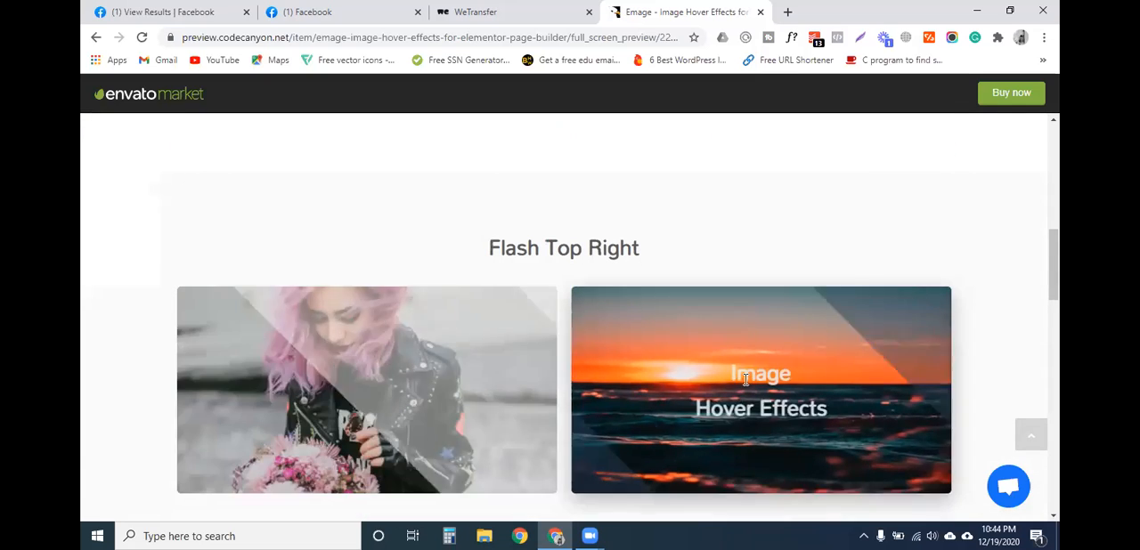
scroll(731, 379, down, 4)
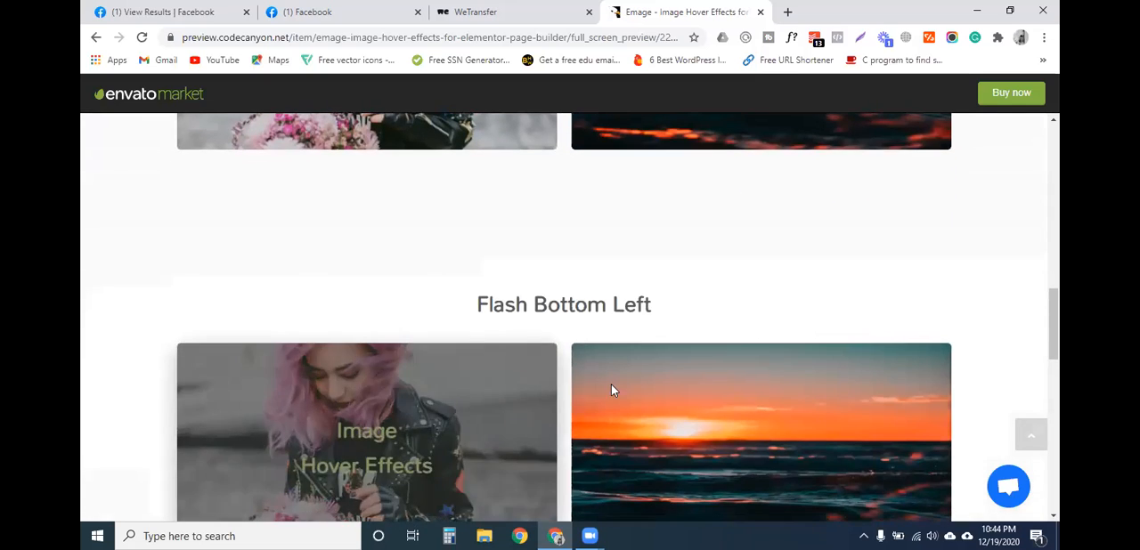
scroll(611, 390, up, 9)
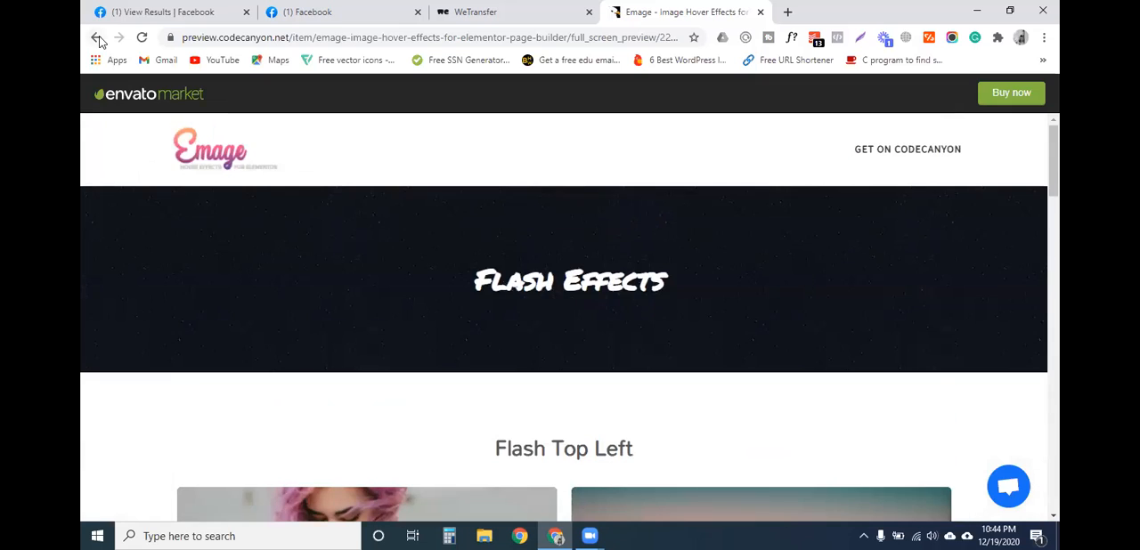
click(97, 38)
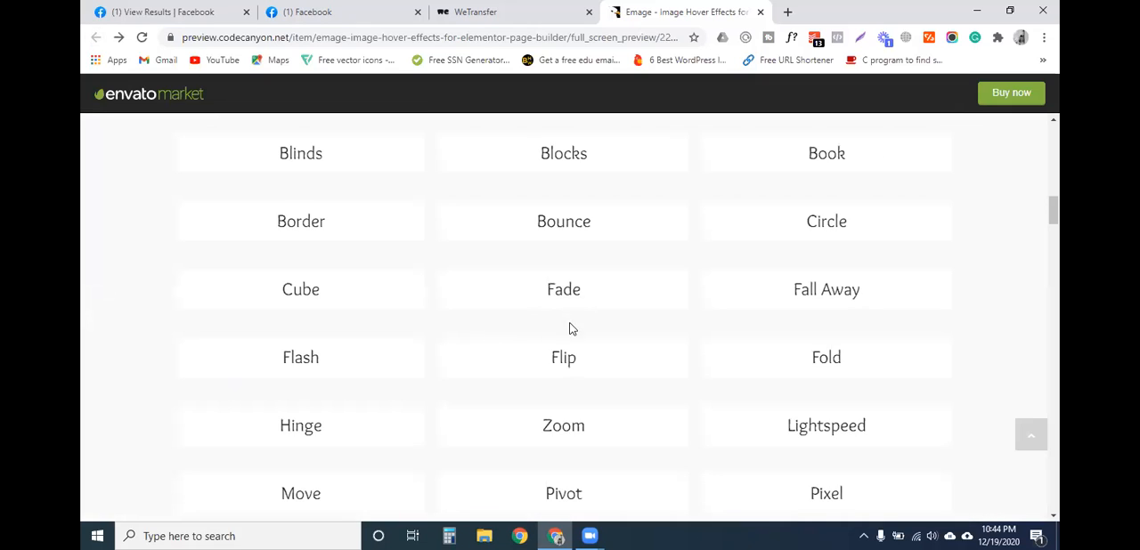
- Open the Fall Away effects page, view its image hover demos and go back to the effects list
click(825, 294)
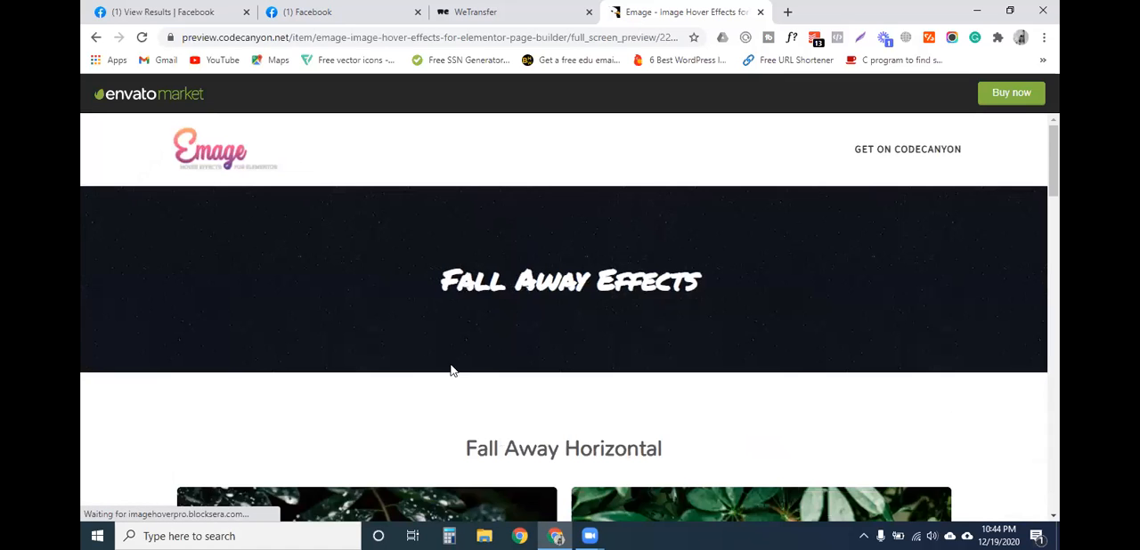
scroll(452, 371, down, 4)
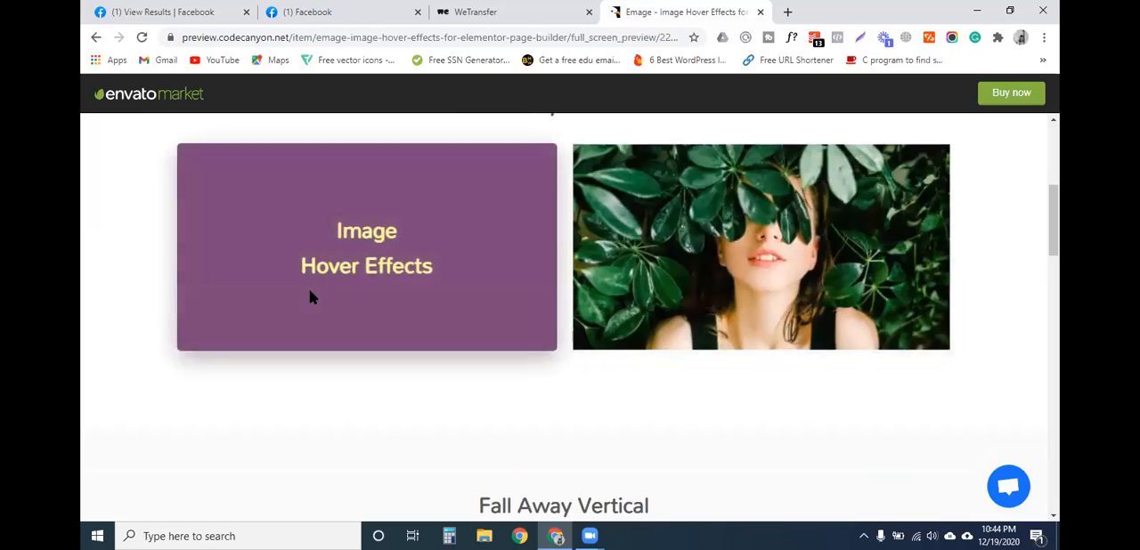
scroll(312, 303, down, 6)
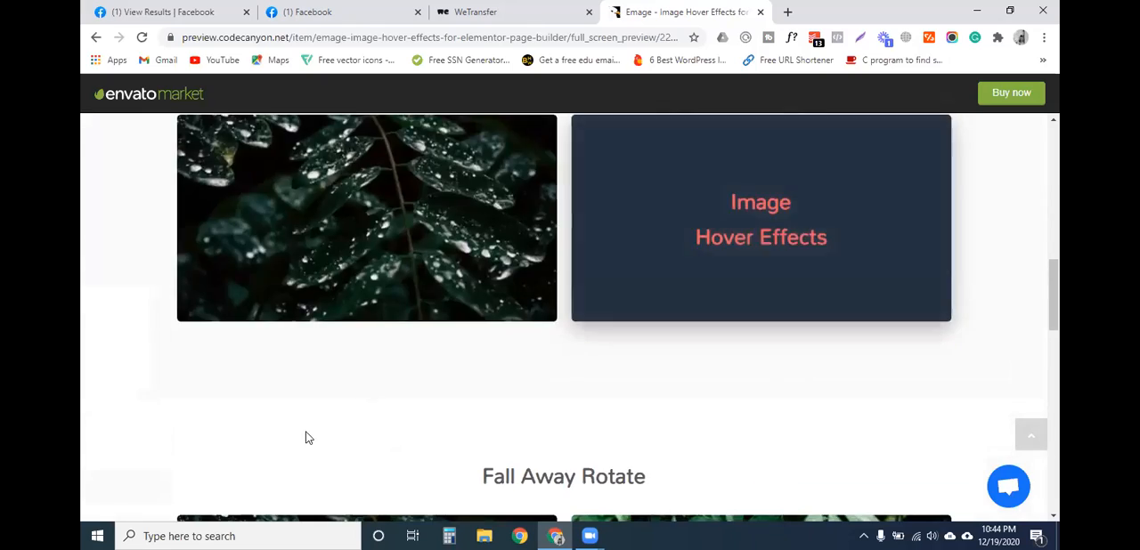
scroll(133, 301, up, 10)
click(98, 38)
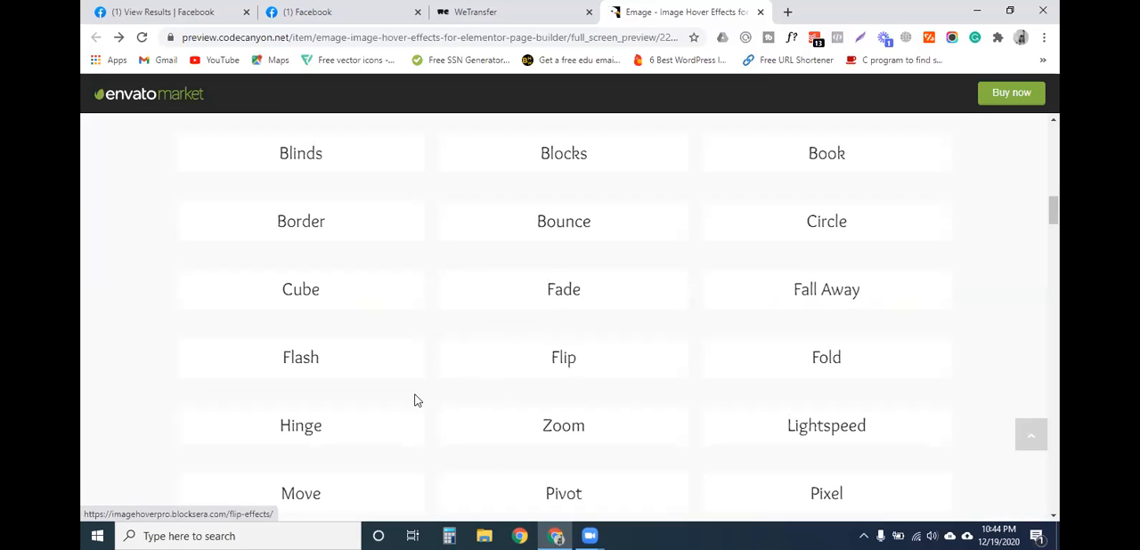
- Open the Pivot effects page, check its image hover demos and return to the list of effects
scroll(414, 401, down, 2)
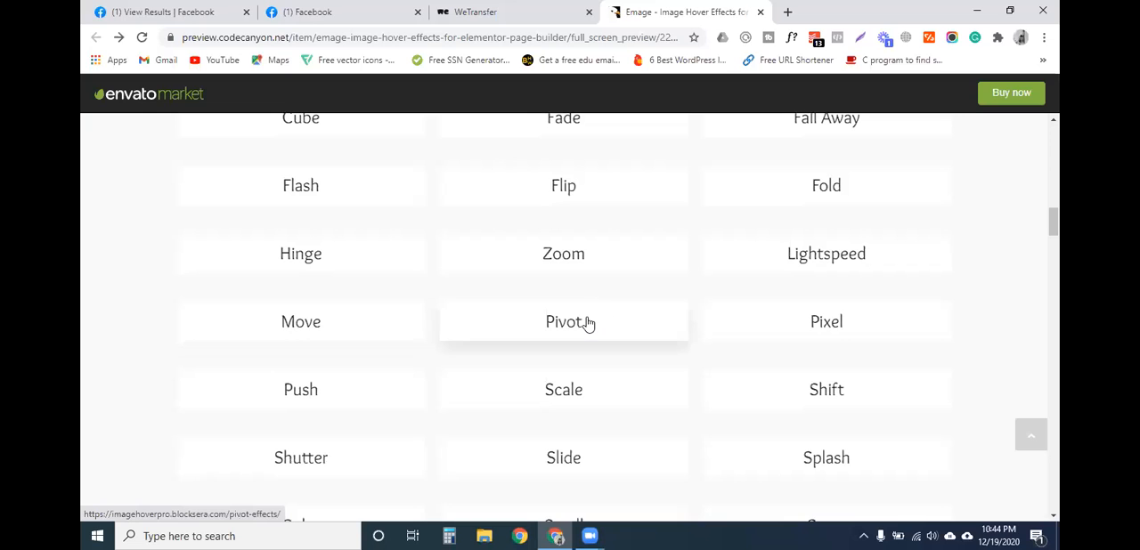
click(634, 404)
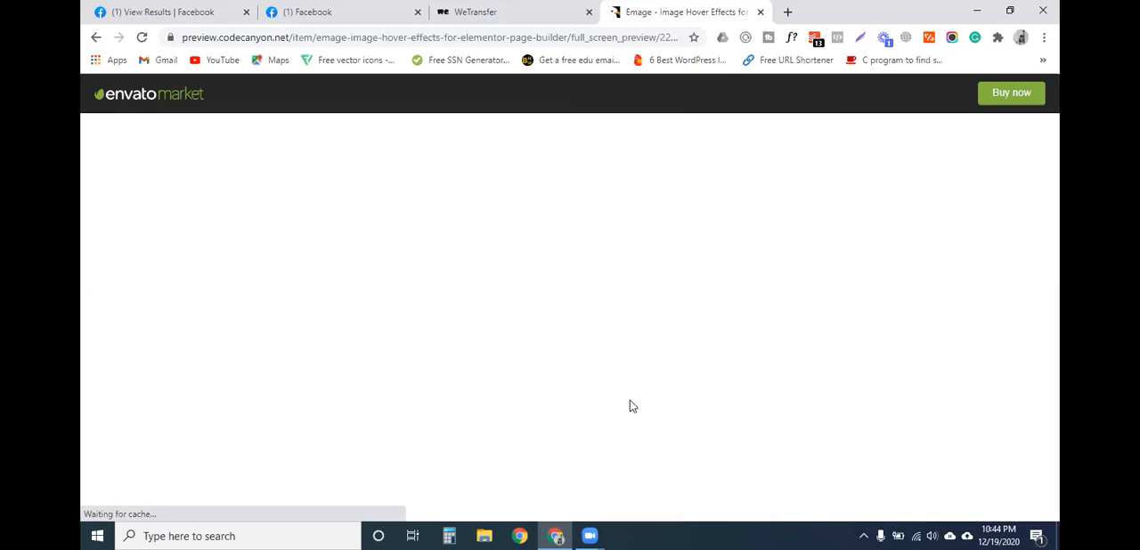
scroll(534, 325, down, 4)
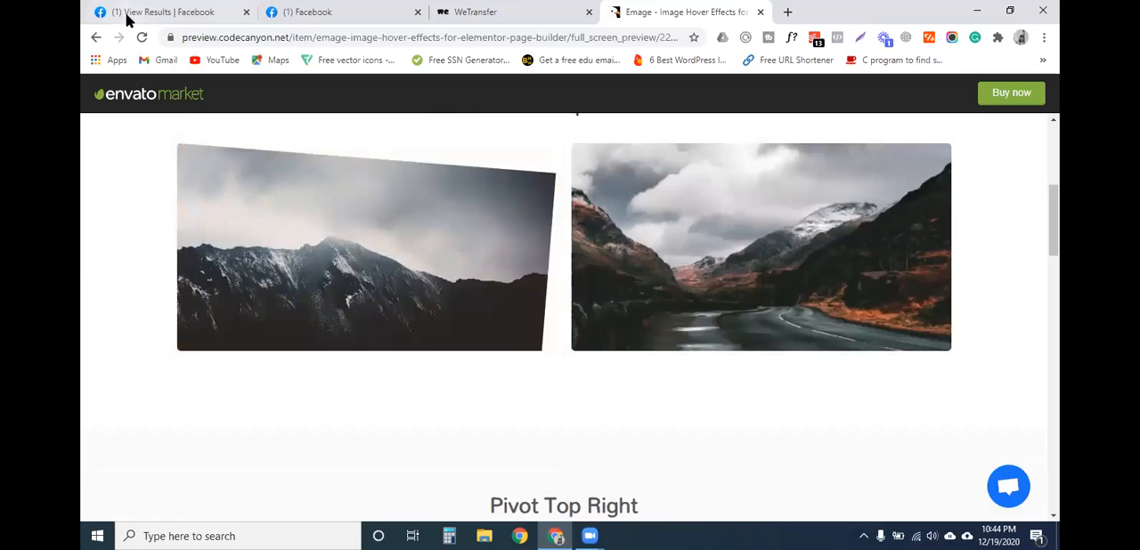
click(96, 37)
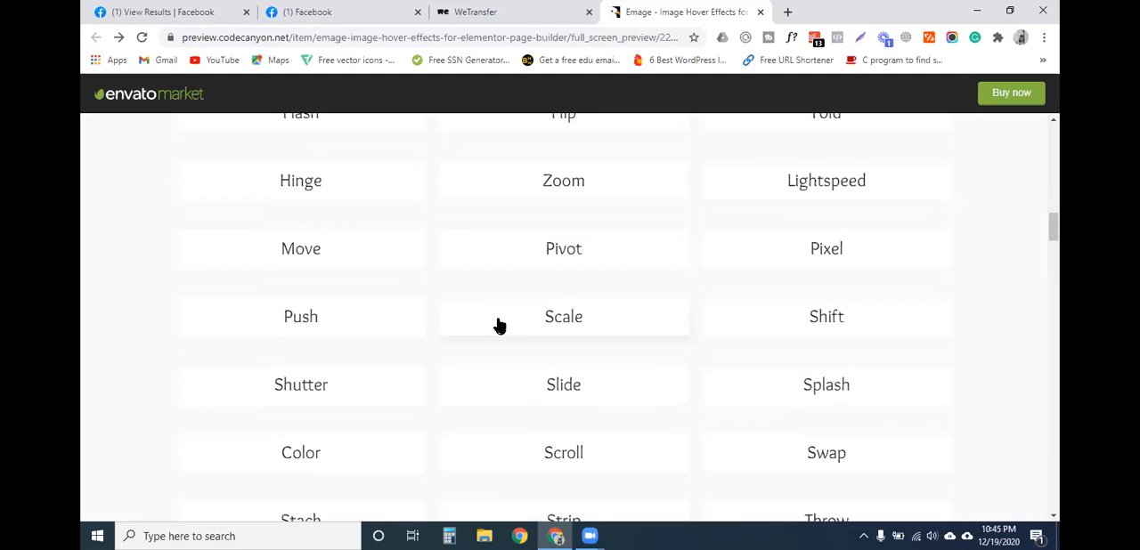
- Open the Stack effects page, view the Stack Up, Down, Left and Right demos, and return to the effects list
scroll(499, 326, down, 1)
scroll(391, 389, down, 2)
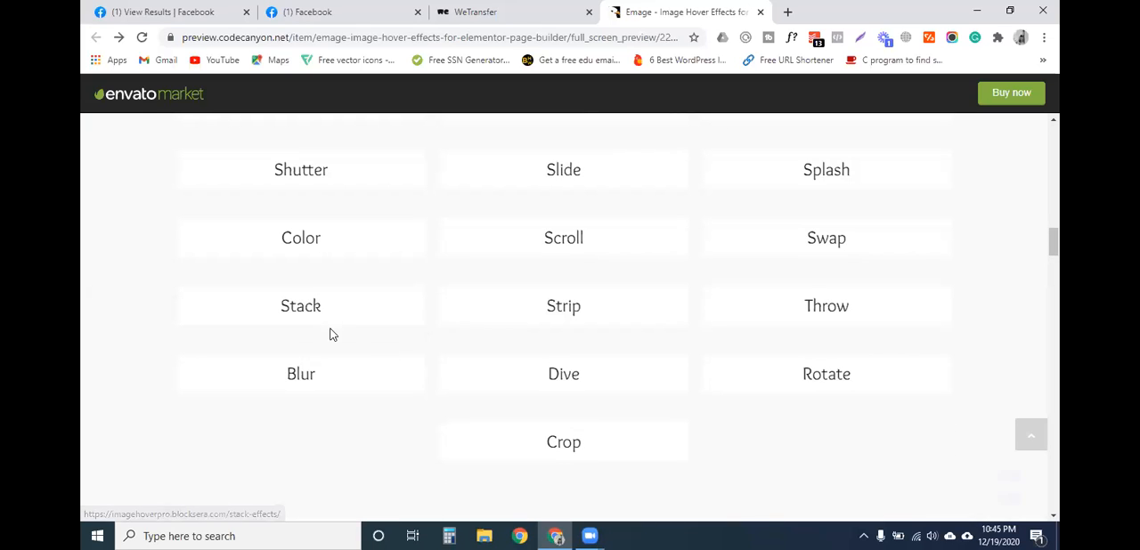
click(543, 317)
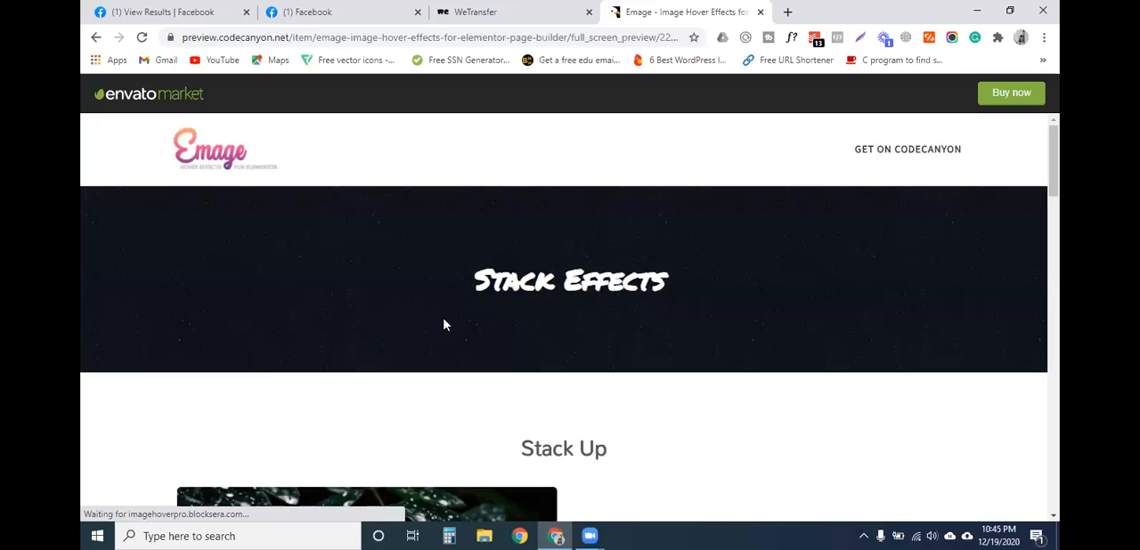
scroll(443, 323, down, 3)
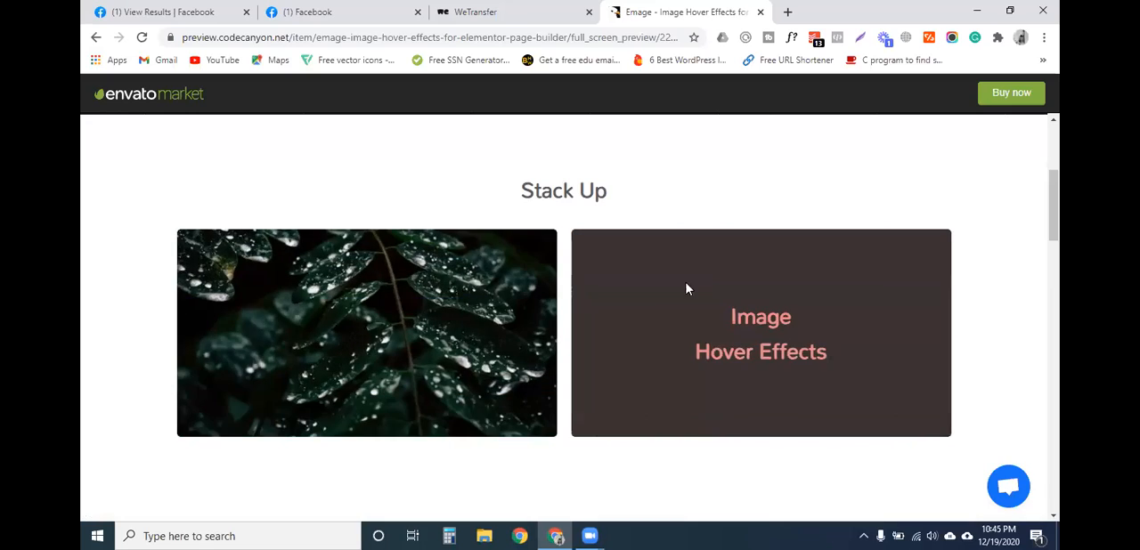
scroll(343, 316, down, 3)
scroll(342, 321, down, 1)
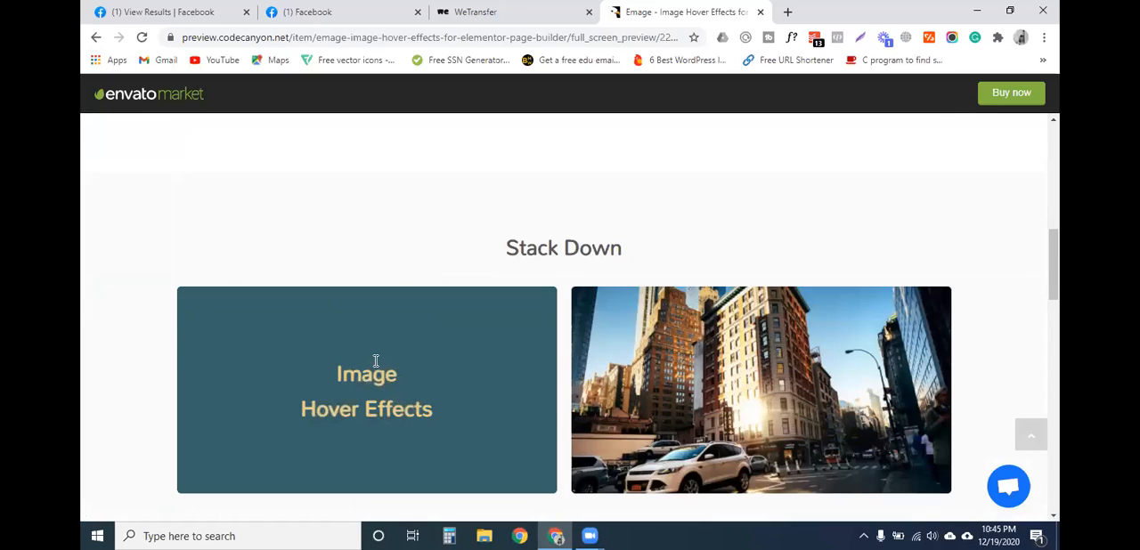
scroll(602, 234, down, 2)
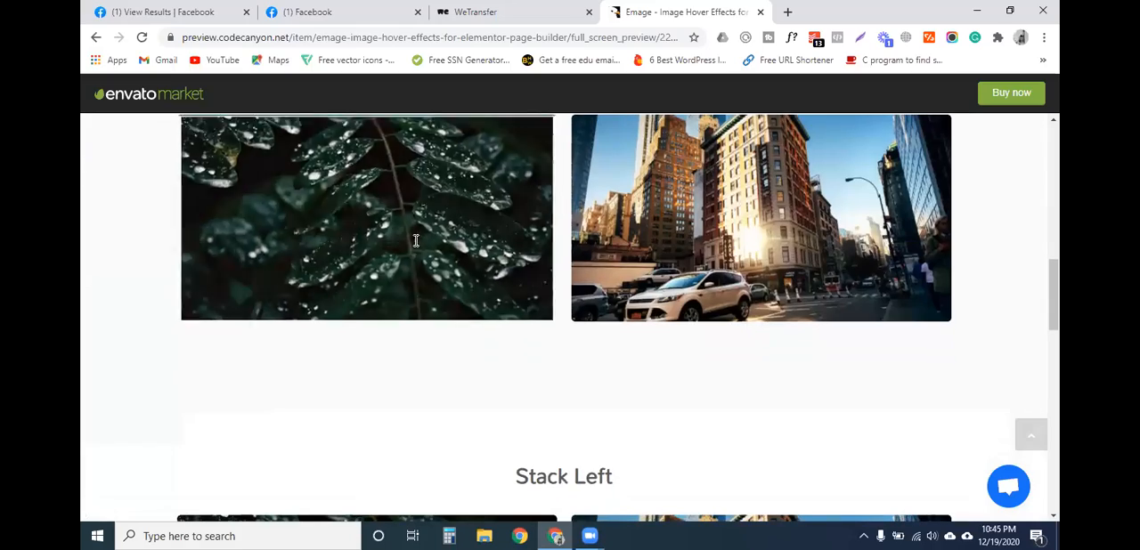
scroll(395, 247, down, 3)
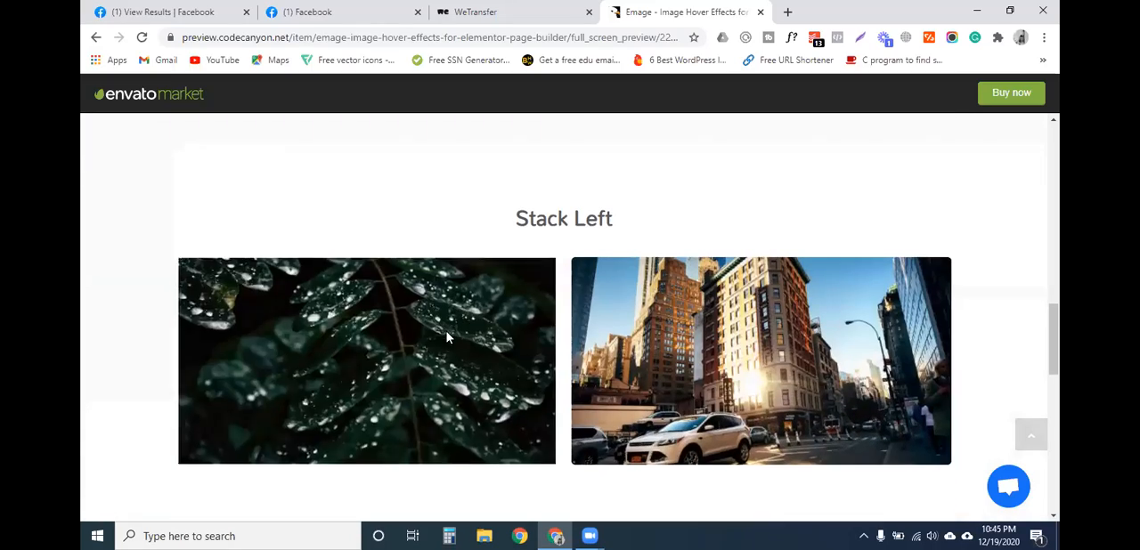
scroll(481, 335, down, 4)
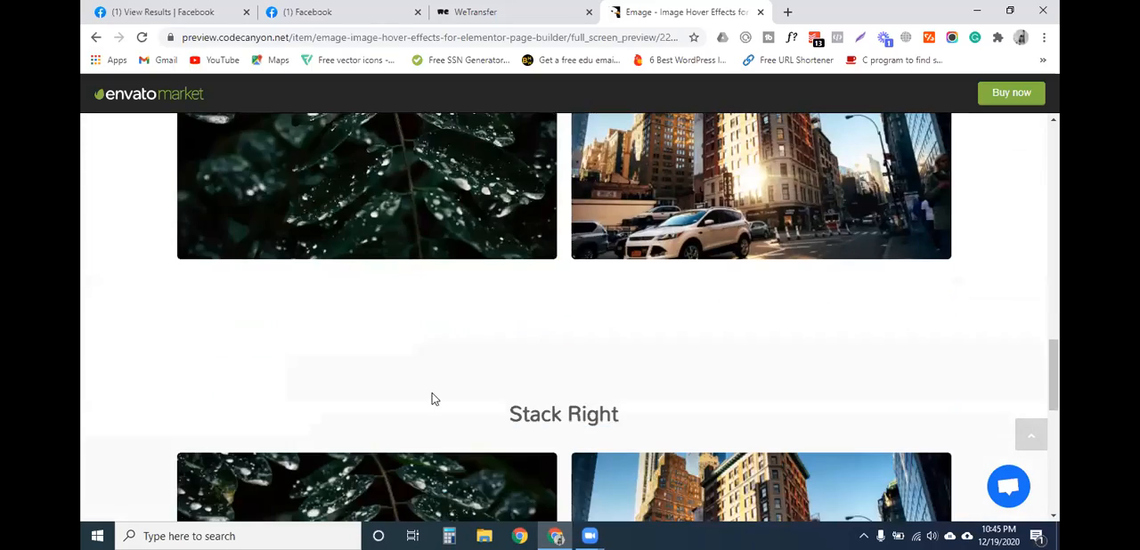
key(alt+Left)
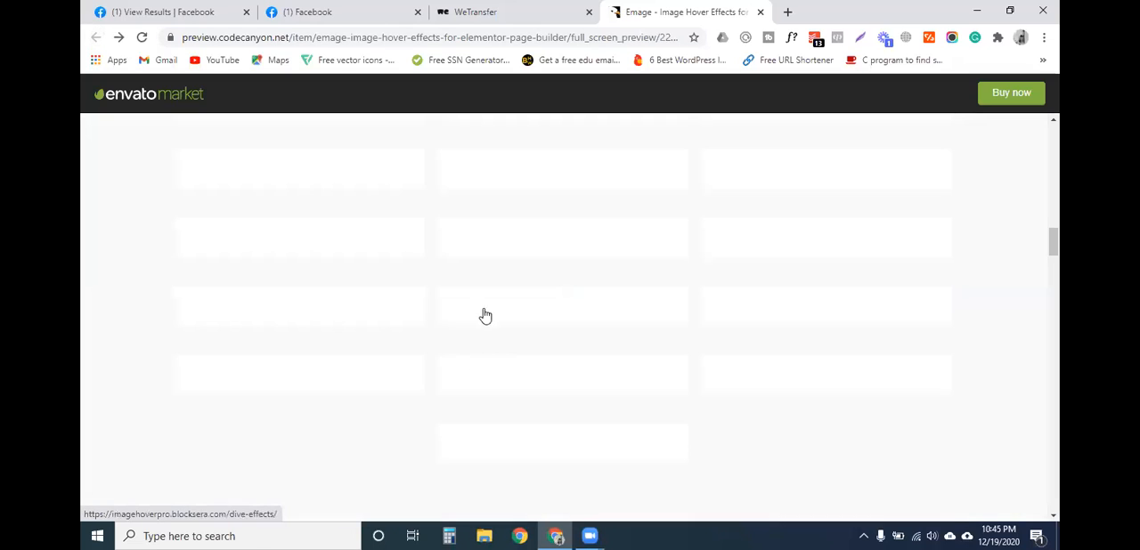
- Open the Dive effects page, view its image hover demos and return to the effects list
scroll(364, 349, down, 1)
scroll(360, 352, up, 1)
scroll(356, 347, down, 1)
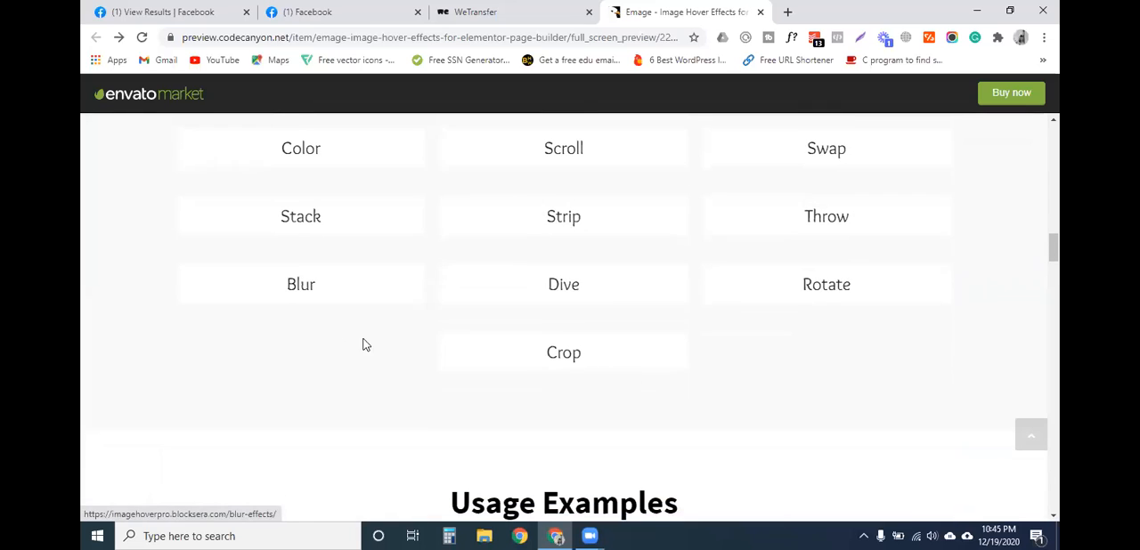
click(571, 283)
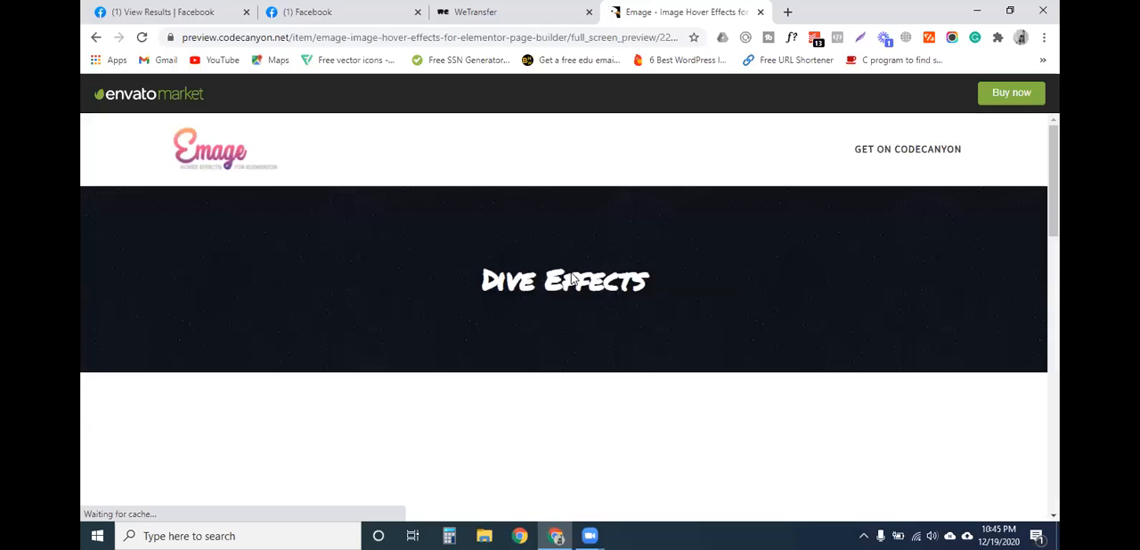
scroll(499, 315, down, 3)
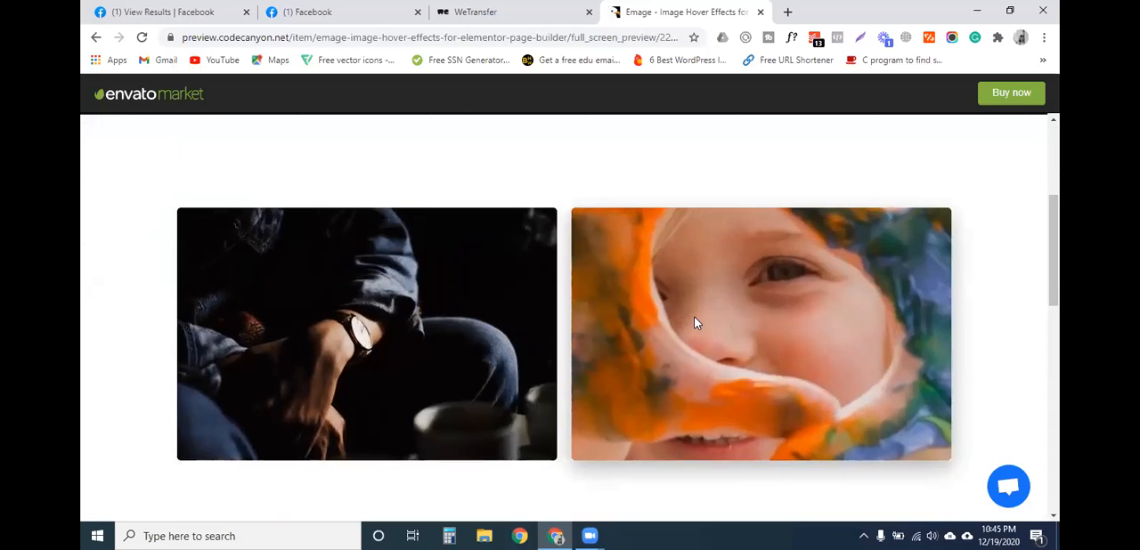
scroll(694, 318, down, 4)
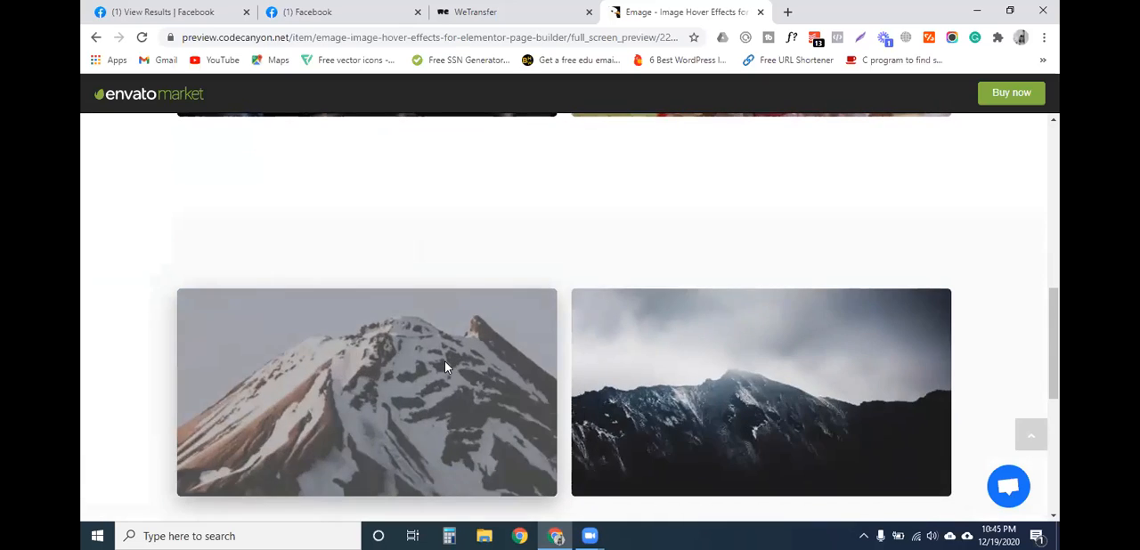
scroll(445, 364, down, 5)
scroll(445, 367, up, 5)
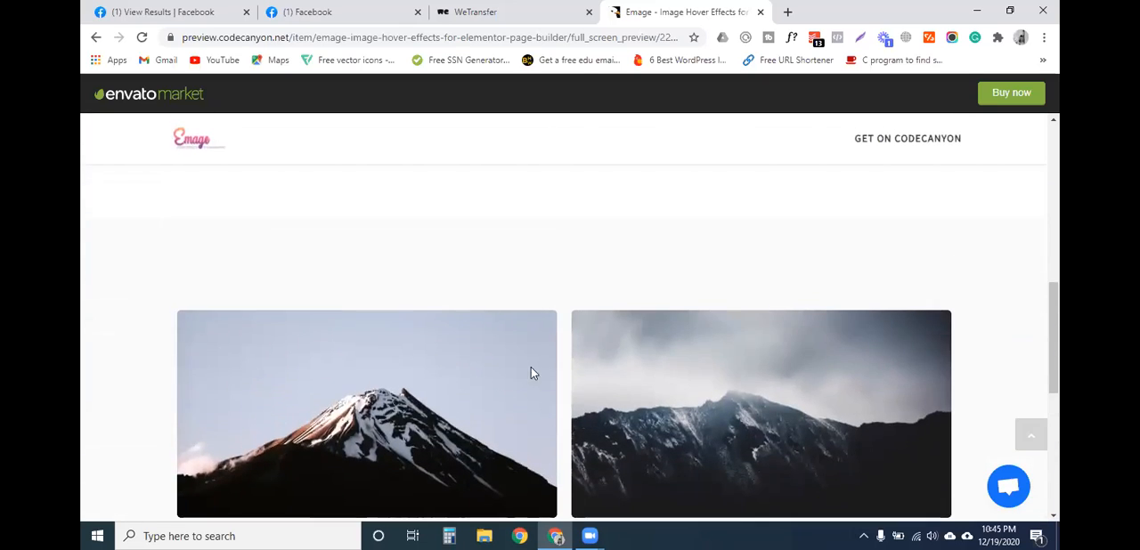
scroll(240, 236, up, 4)
click(97, 37)
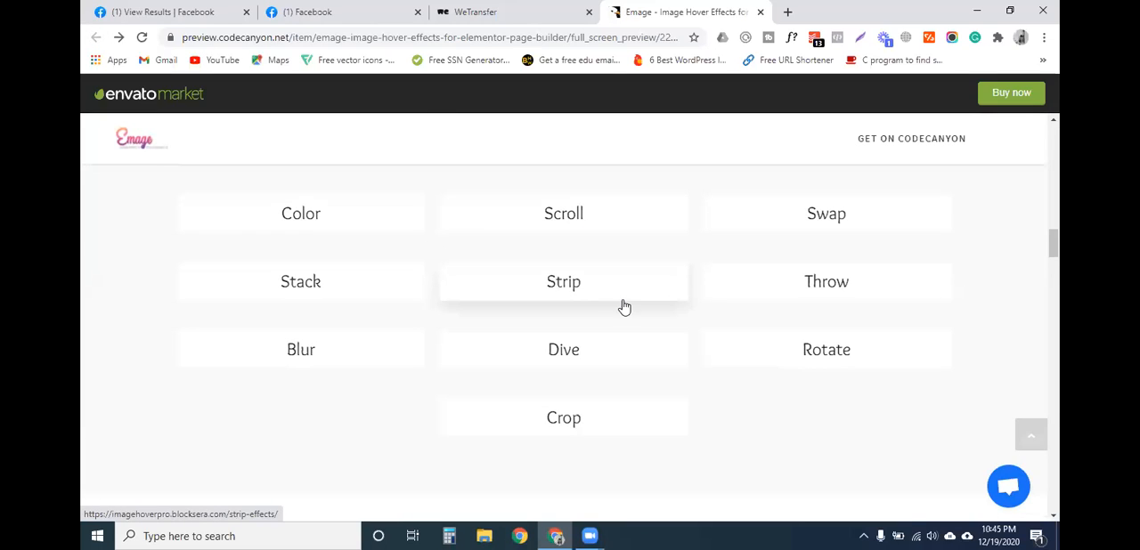
- Open the Strip effects page and examine the Strip Shutter Up, Down, Left and Right hover demos
click(601, 296)
scroll(532, 298, down, 3)
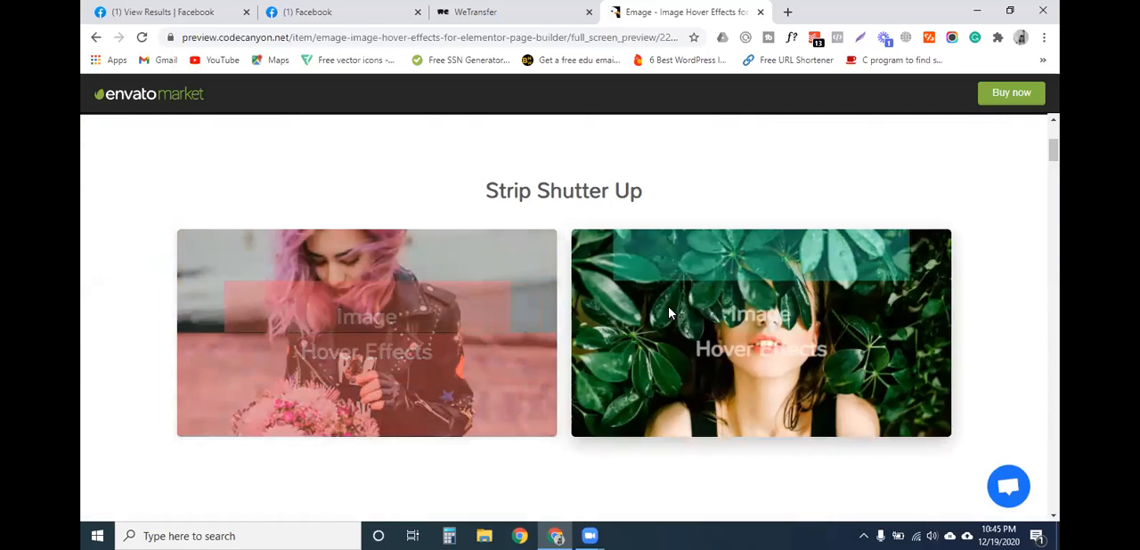
scroll(433, 330, down, 4)
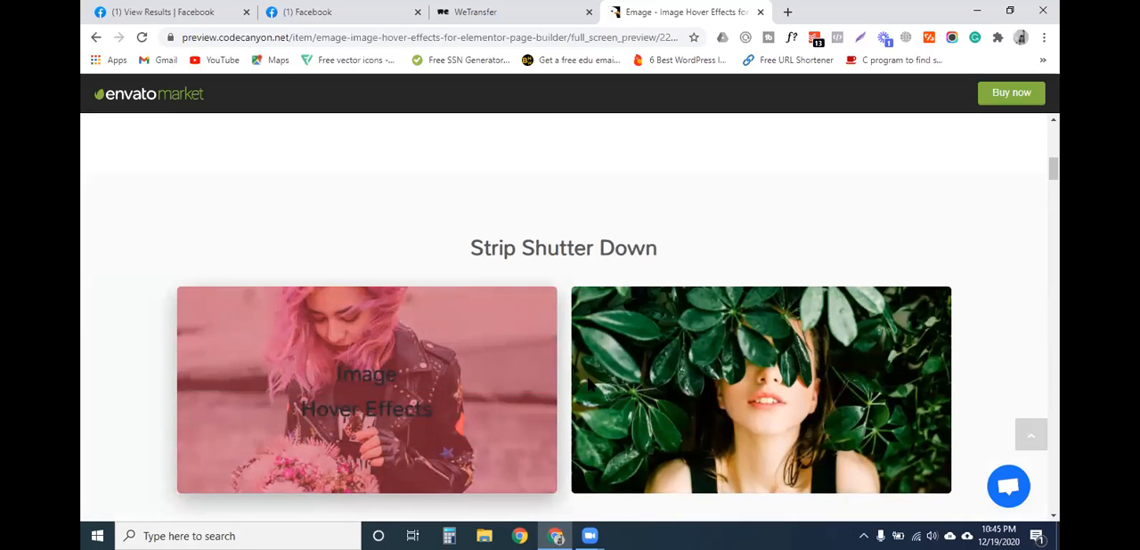
scroll(384, 231, down, 2)
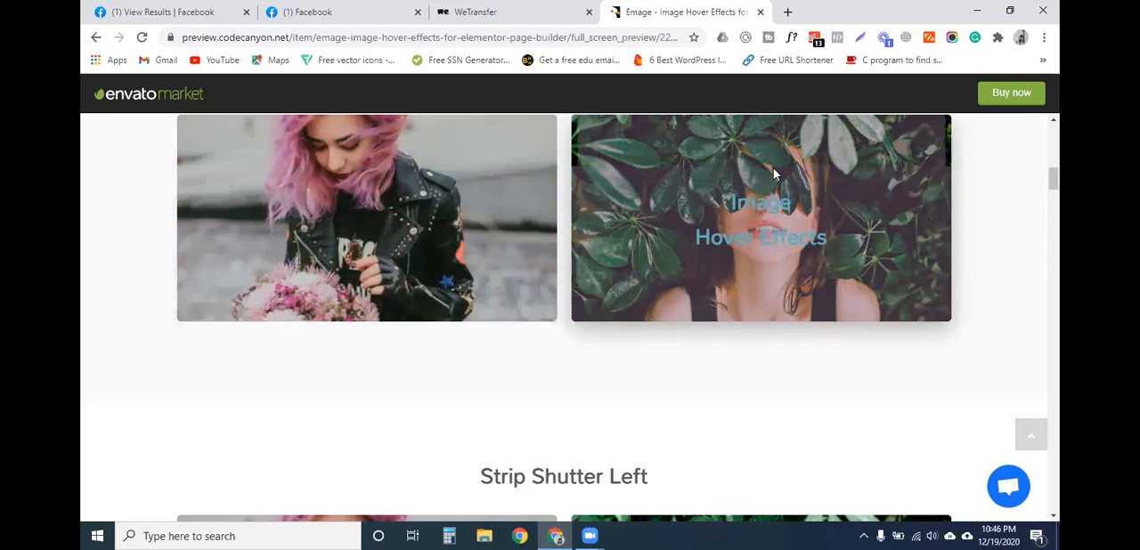
scroll(328, 242, down, 1)
scroll(328, 242, down, 4)
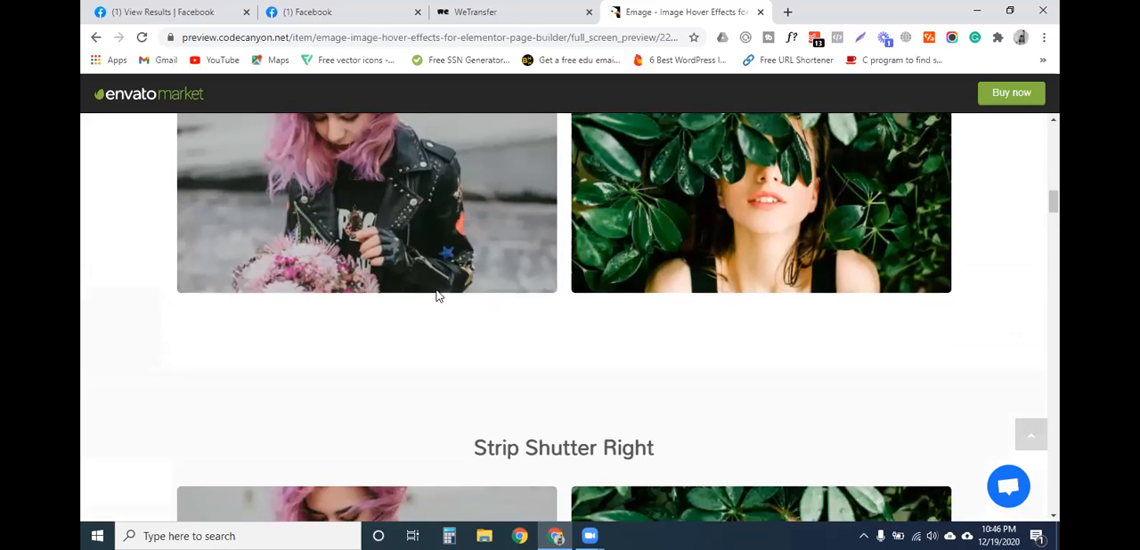
scroll(693, 209, up, 2)
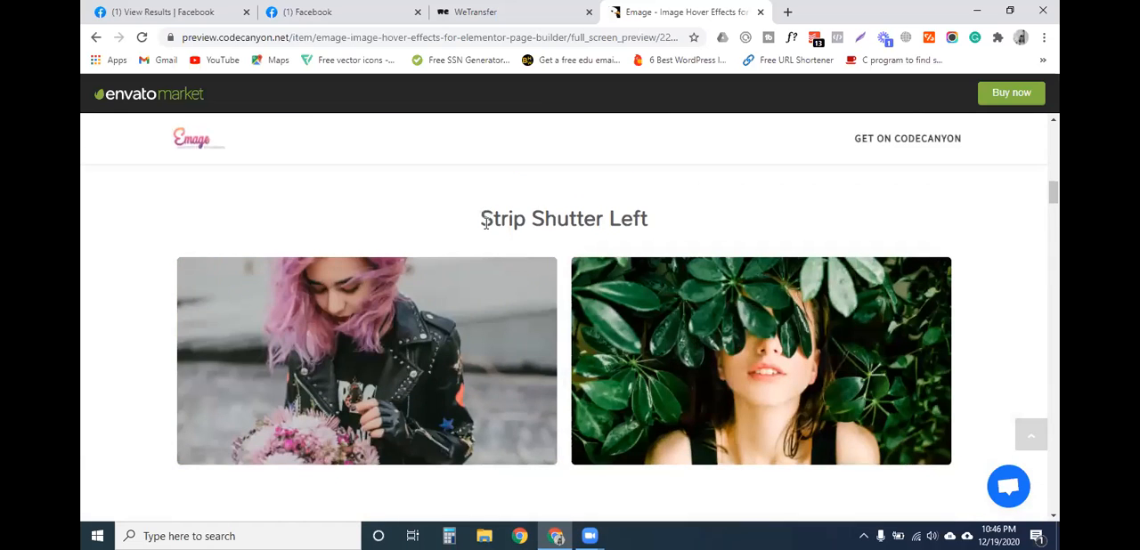
scroll(489, 222, up, 3)
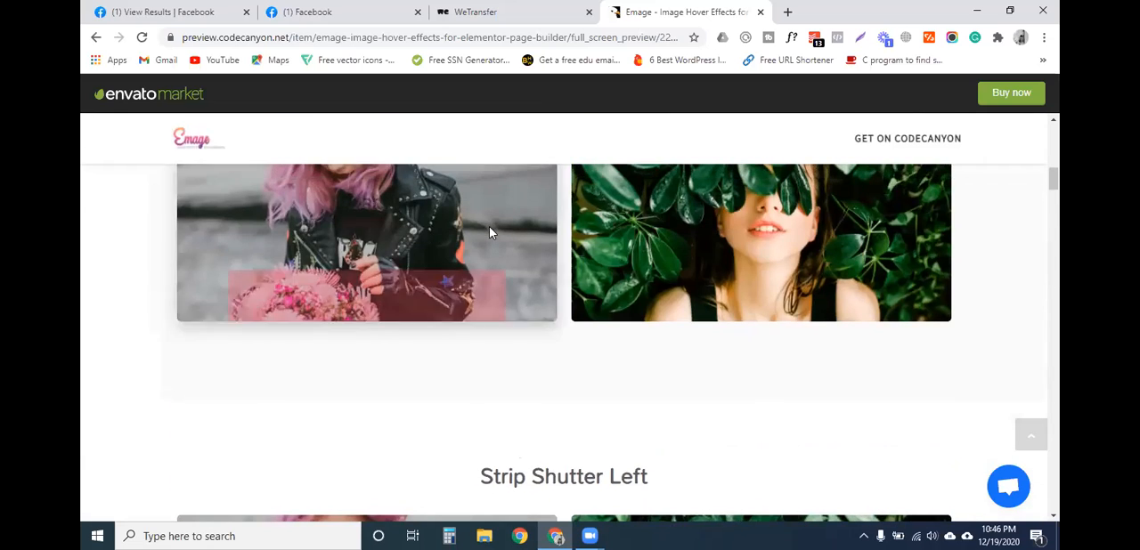
scroll(489, 226, down, 2)
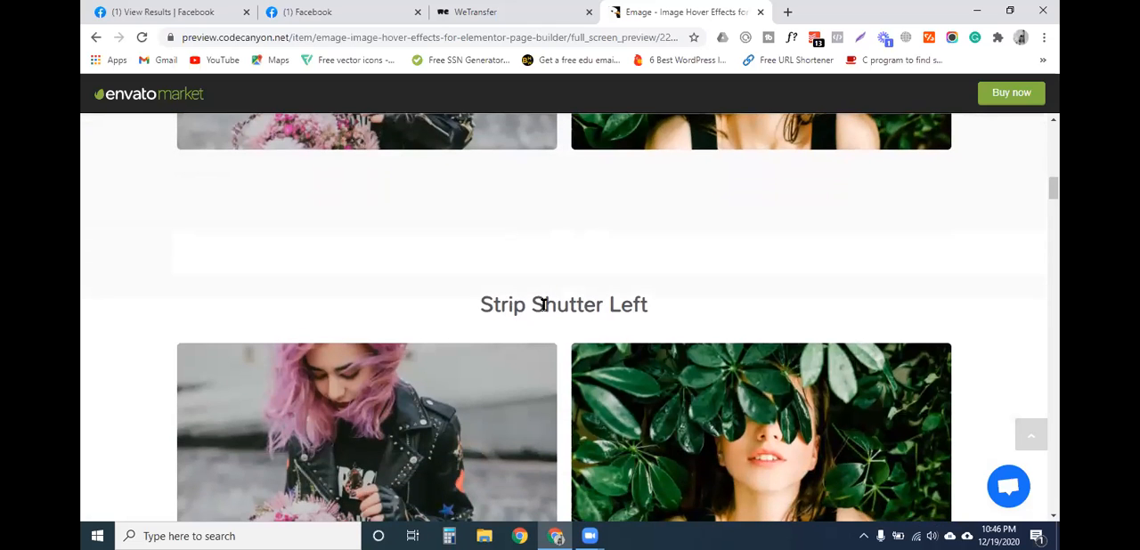
scroll(584, 328, down, 6)
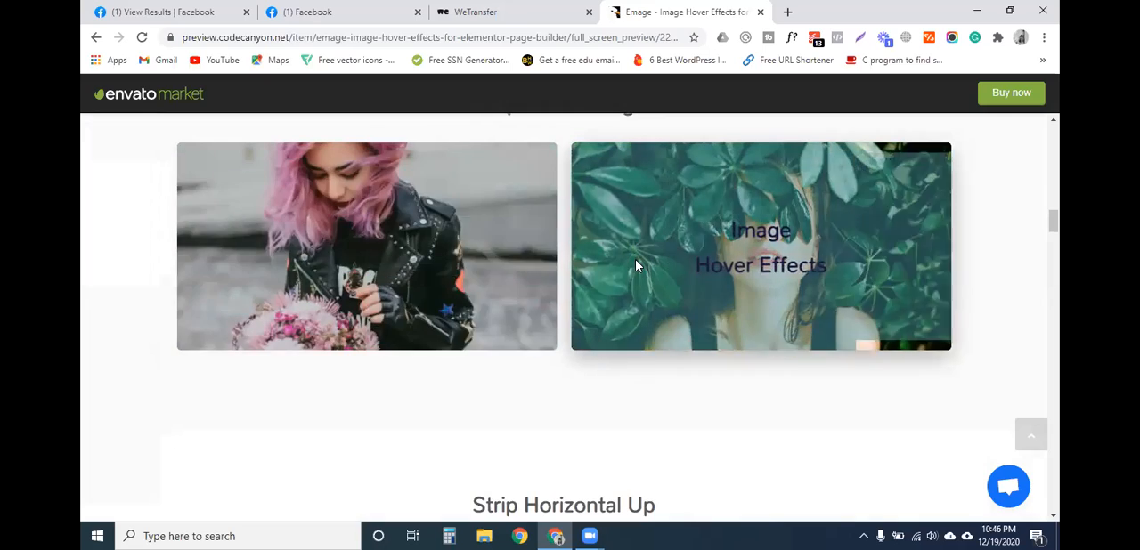
- View the Strip Horizontal Up and Down demos, then close the Emage preview
scroll(636, 265, down, 3)
scroll(637, 265, down, 1)
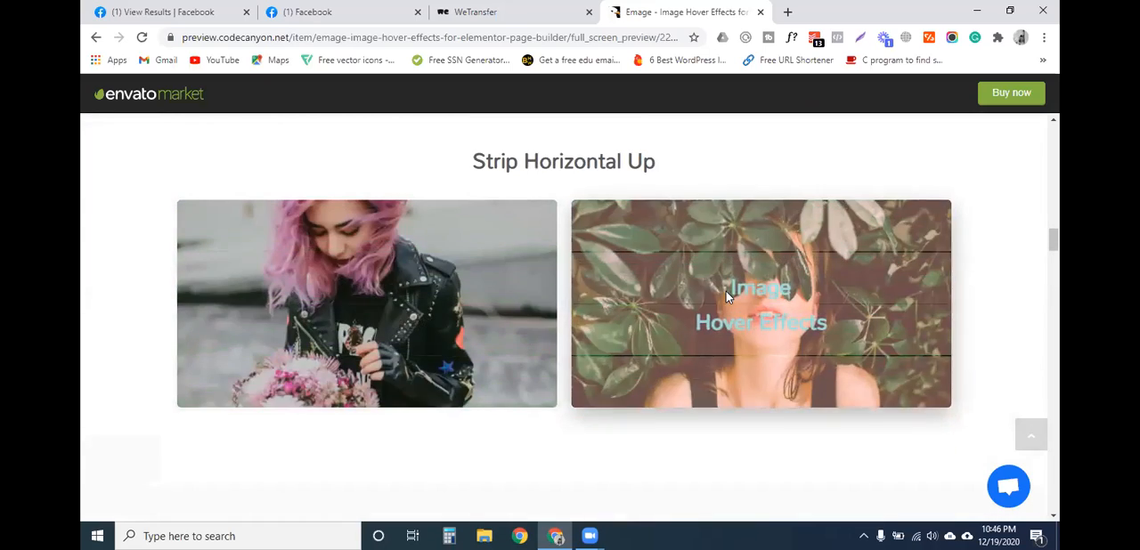
scroll(755, 294, down, 3)
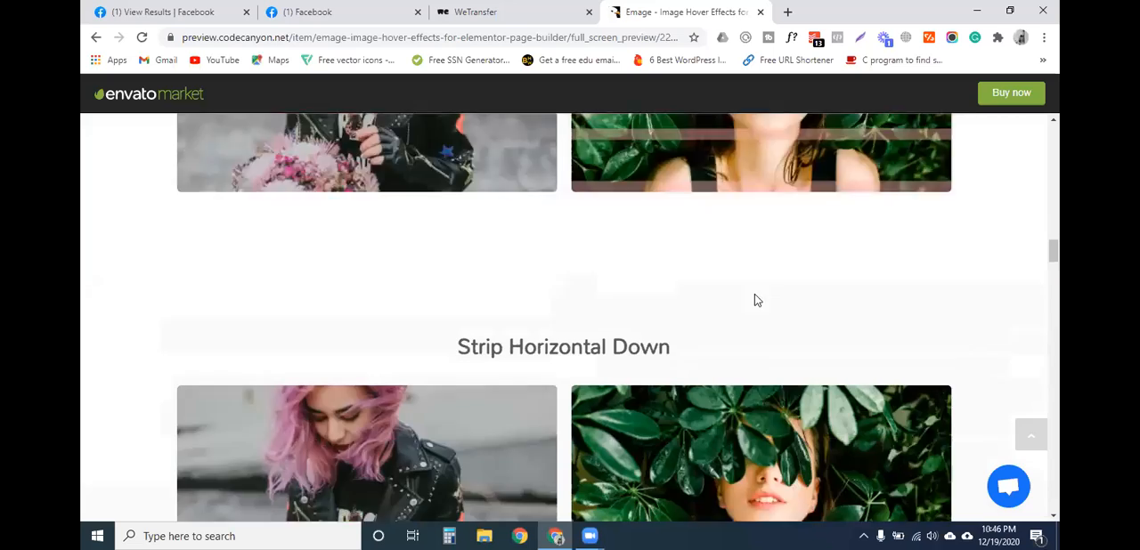
scroll(481, 297, up, 10)
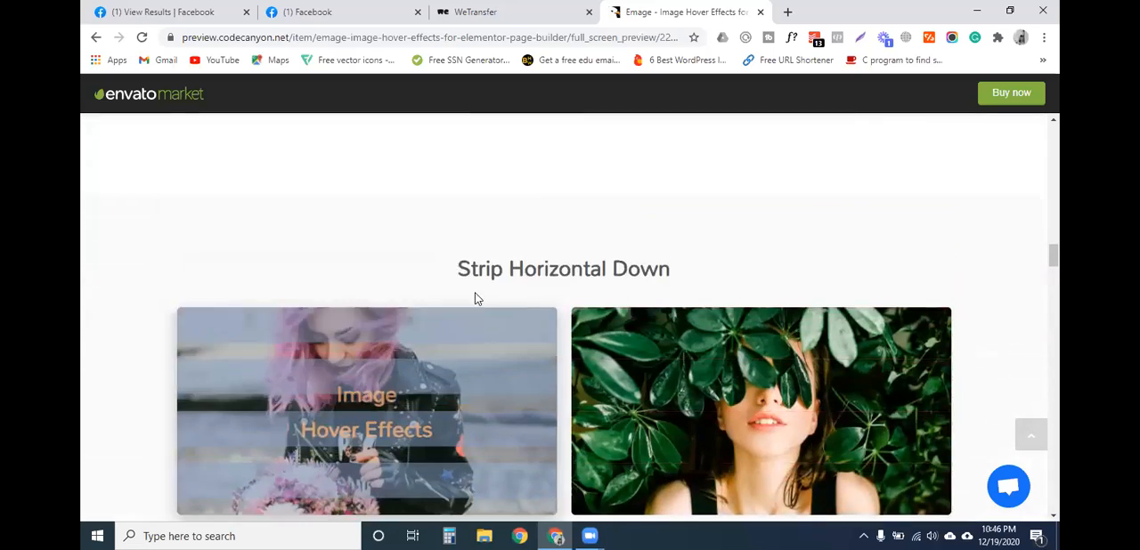
click(466, 37)
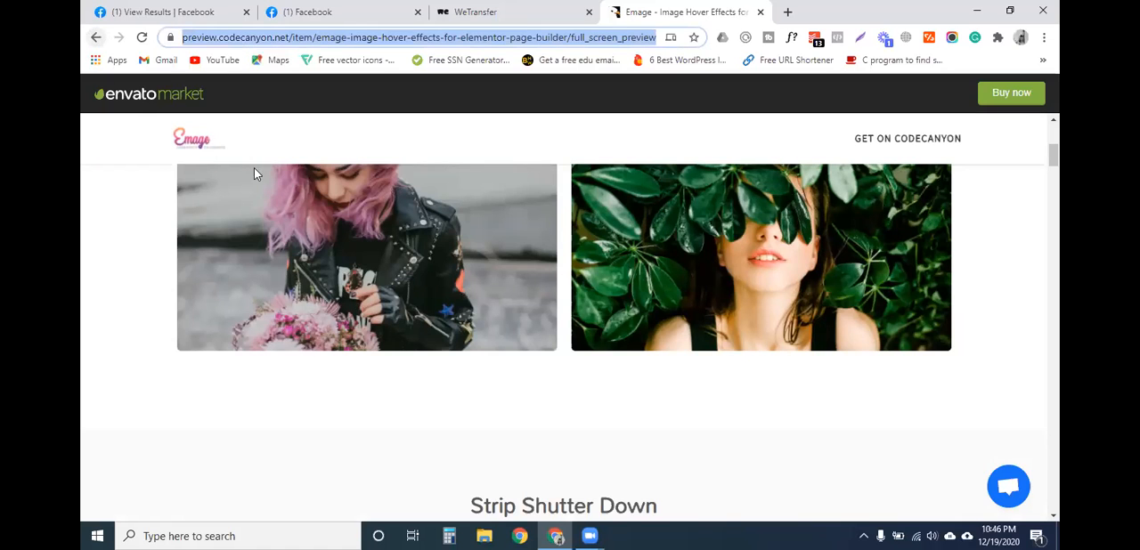
mouse_move(389, 250)
scroll(367, 290, up, 4)
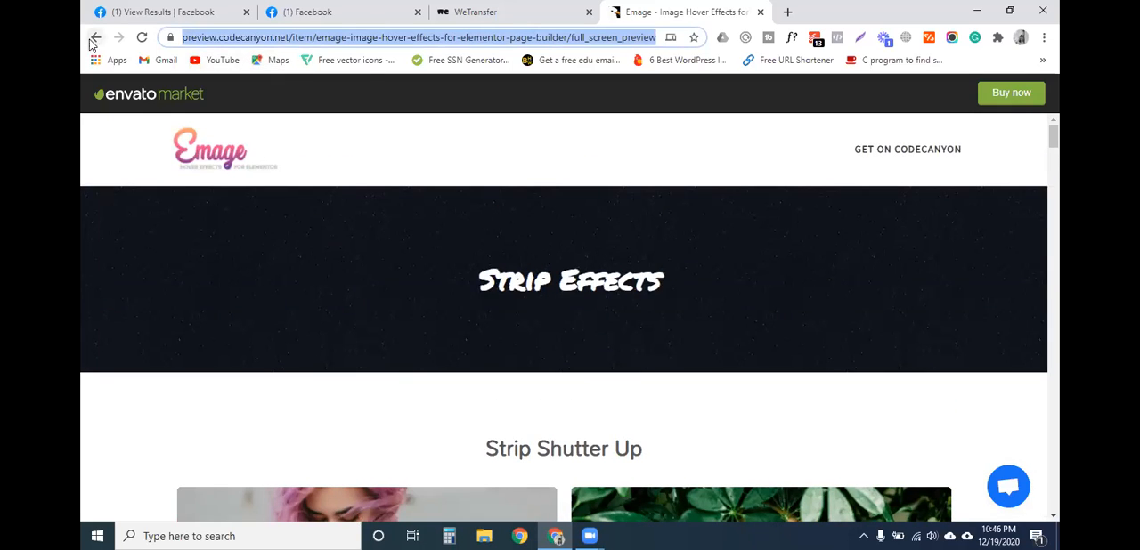
click(760, 11)
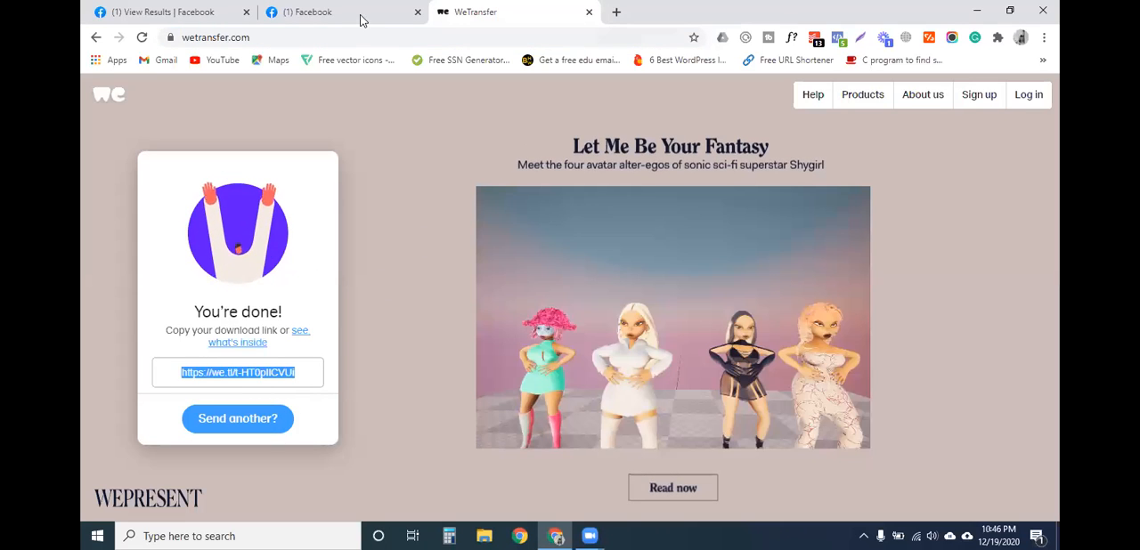
- Open yourwphelper.com/cpanel in a new browser tab
click(614, 12)
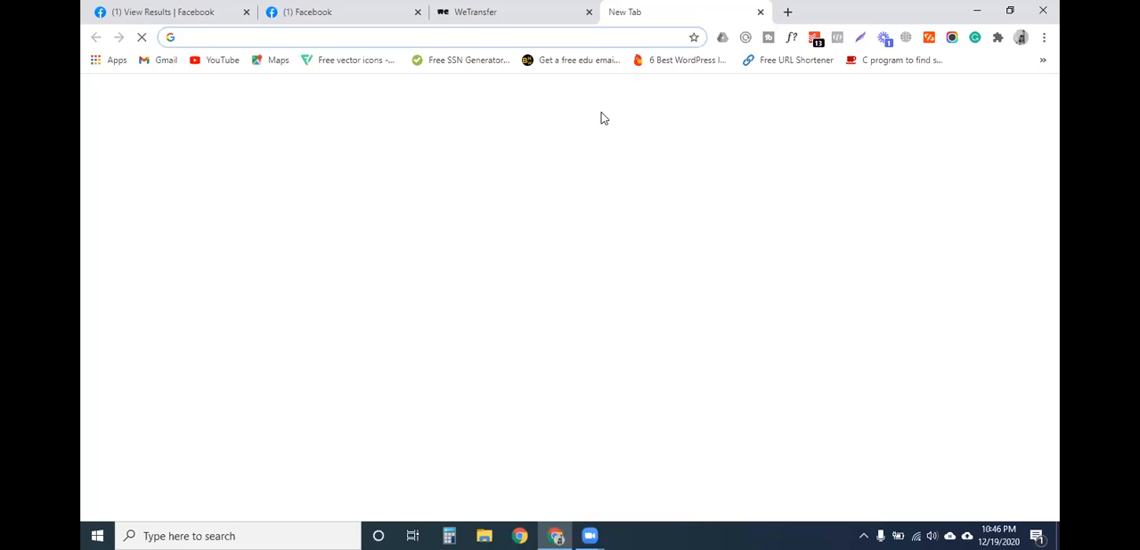
text(yourwphel)
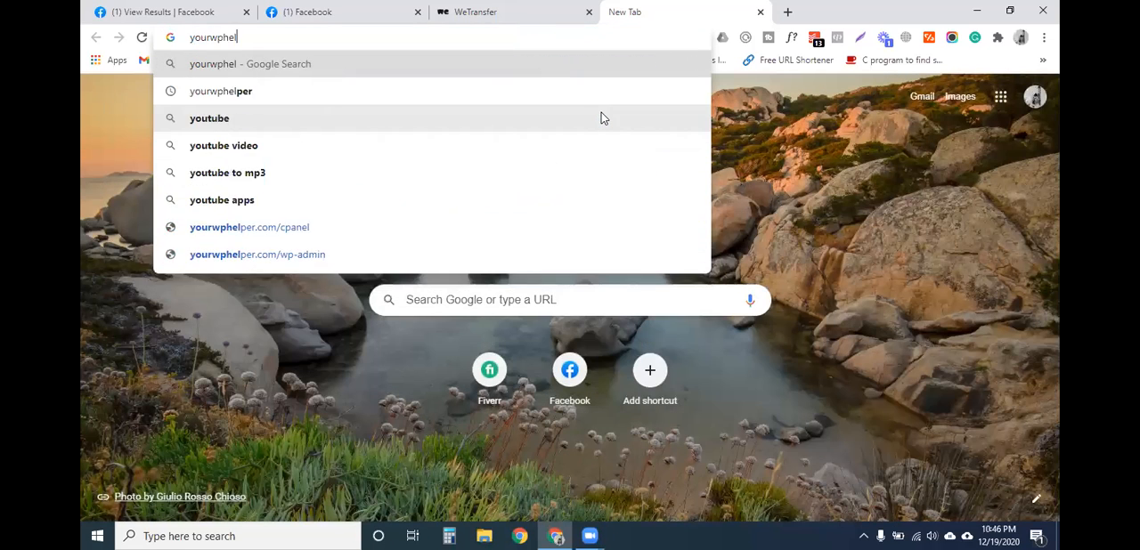
text(per.com/cpanel)
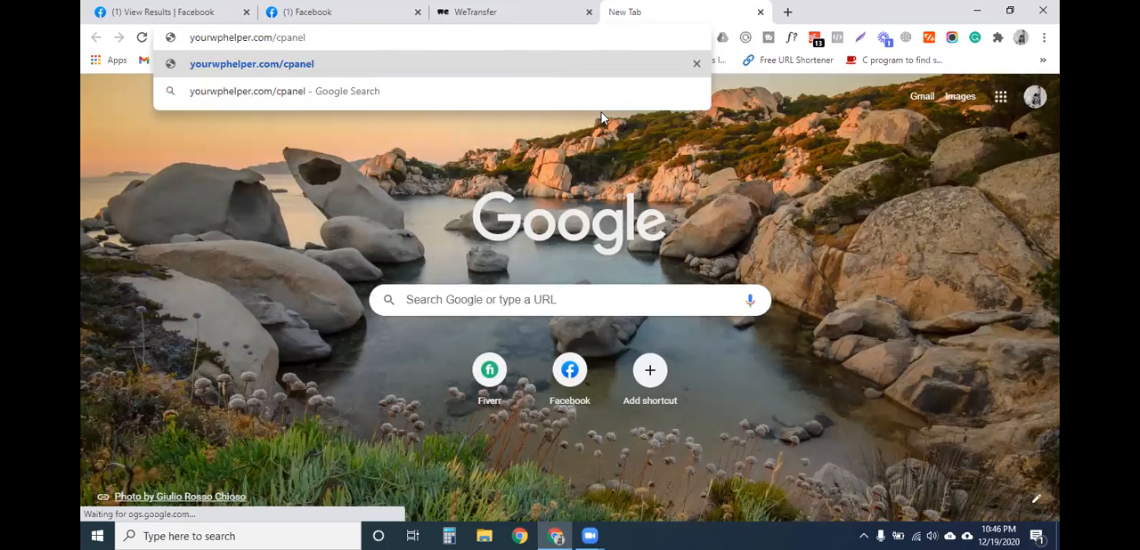
key(Return)
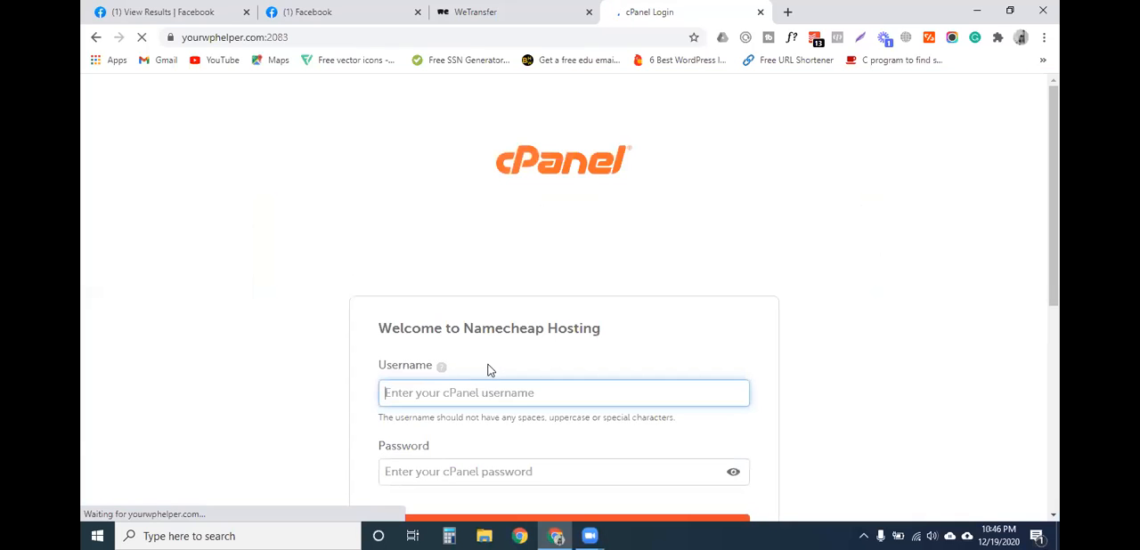
- Enter the account username and password in the cPanel login form and log in to the hosting account
text(c)
key(BackSpace)
text(nextfreelancer)
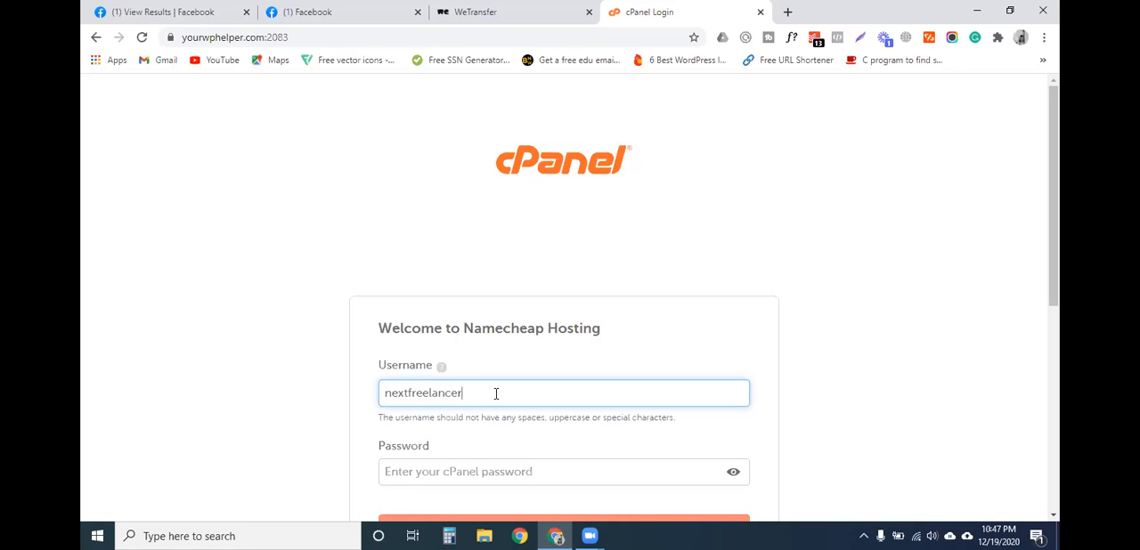
scroll(518, 403, down, 2)
click(535, 329)
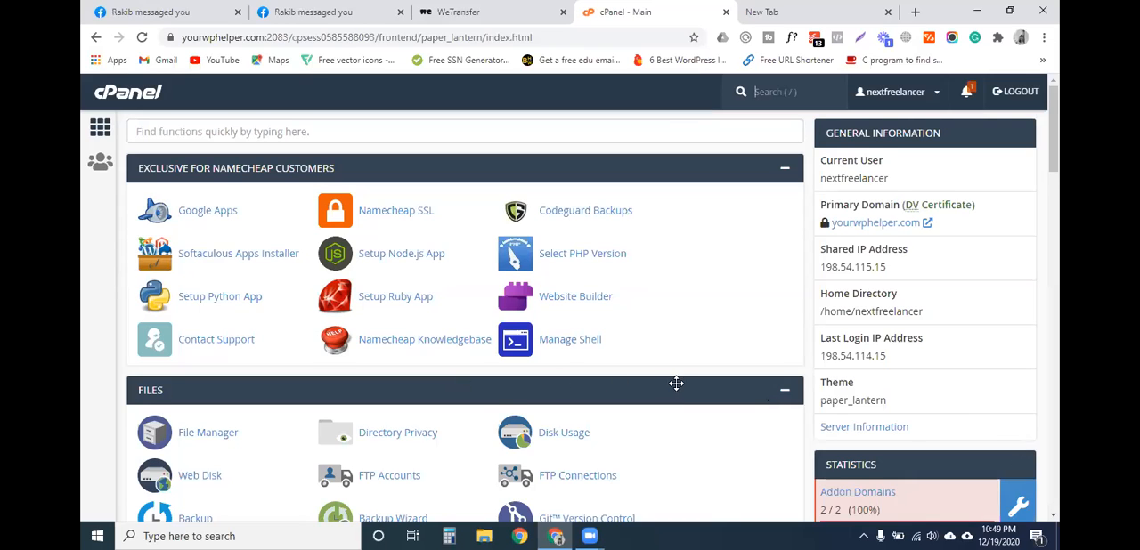
- Look through the cPanel home page's tool groups, including Files, Databases and Domains
scroll(676, 383, down, 1)
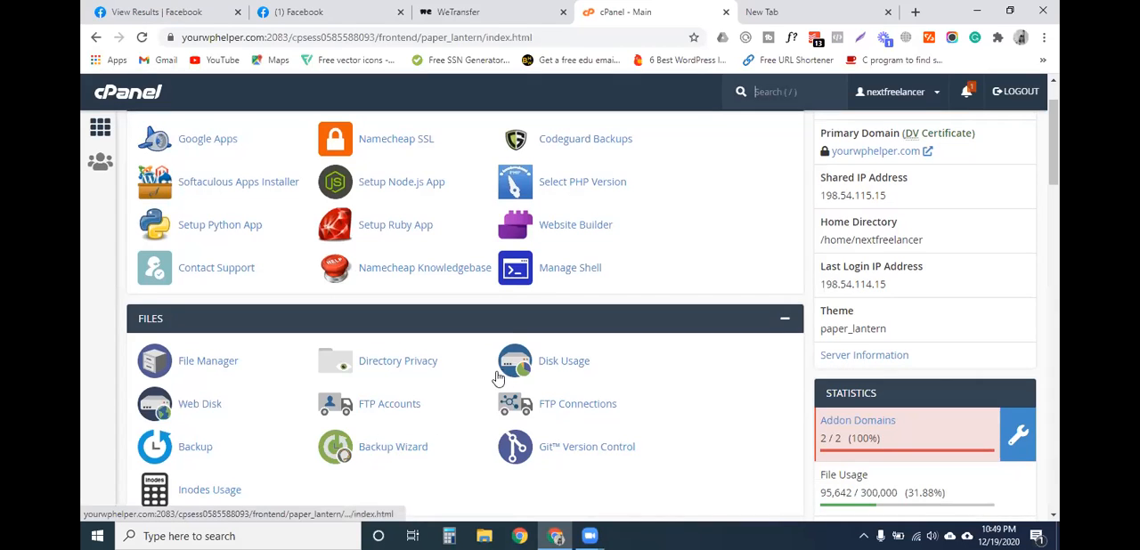
scroll(467, 379, down, 1)
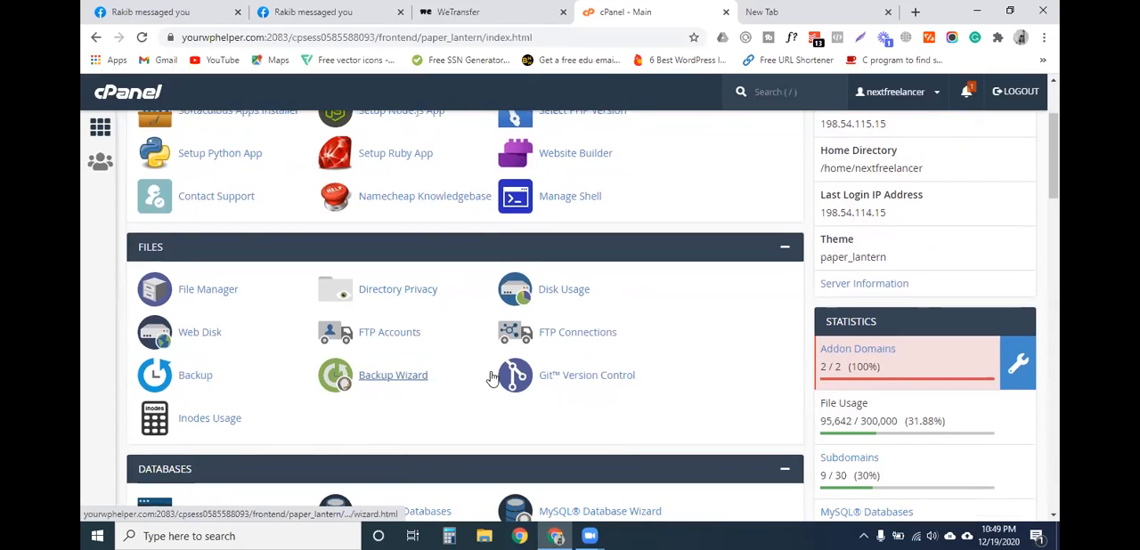
scroll(455, 384, down, 1)
scroll(405, 390, up, 3)
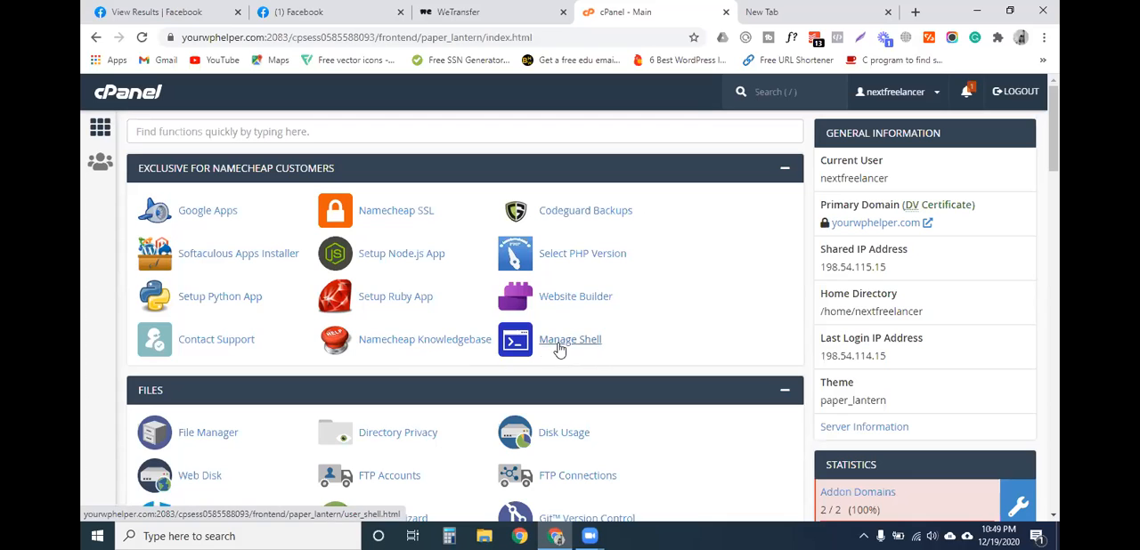
scroll(318, 321, down, 1)
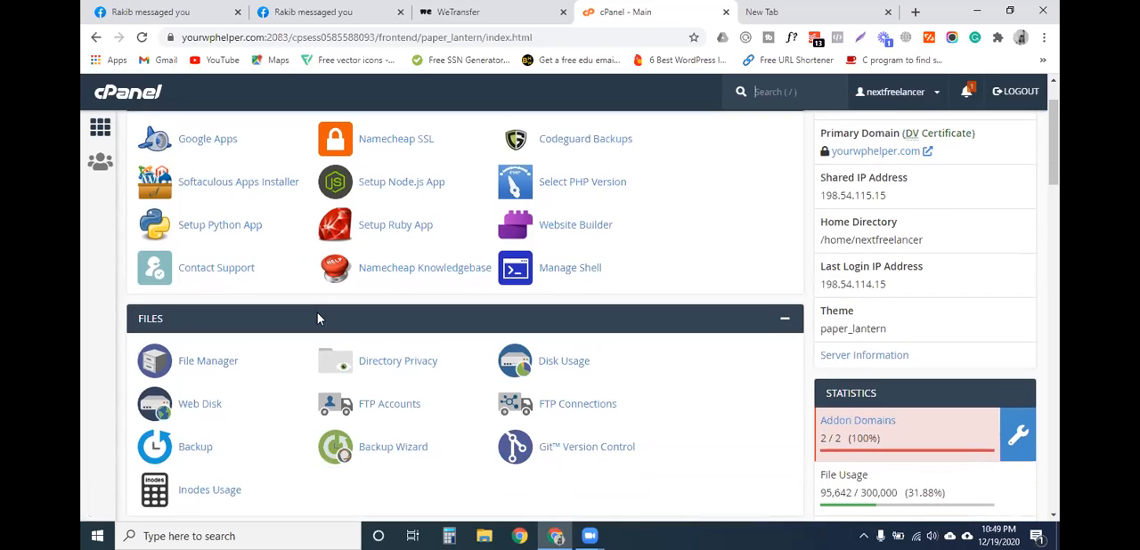
scroll(316, 355, down, 1)
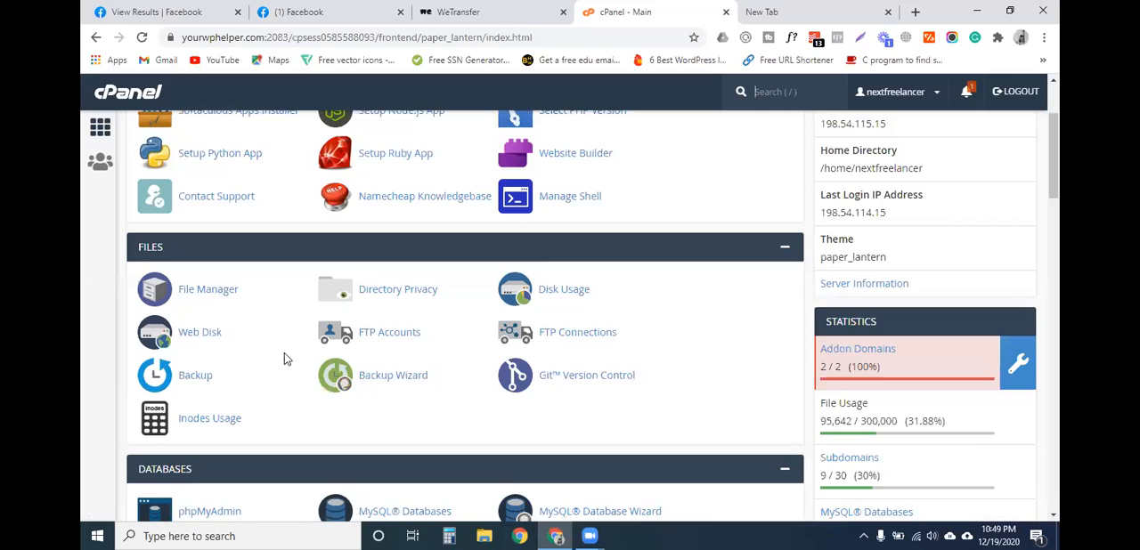
scroll(356, 356, down, 1)
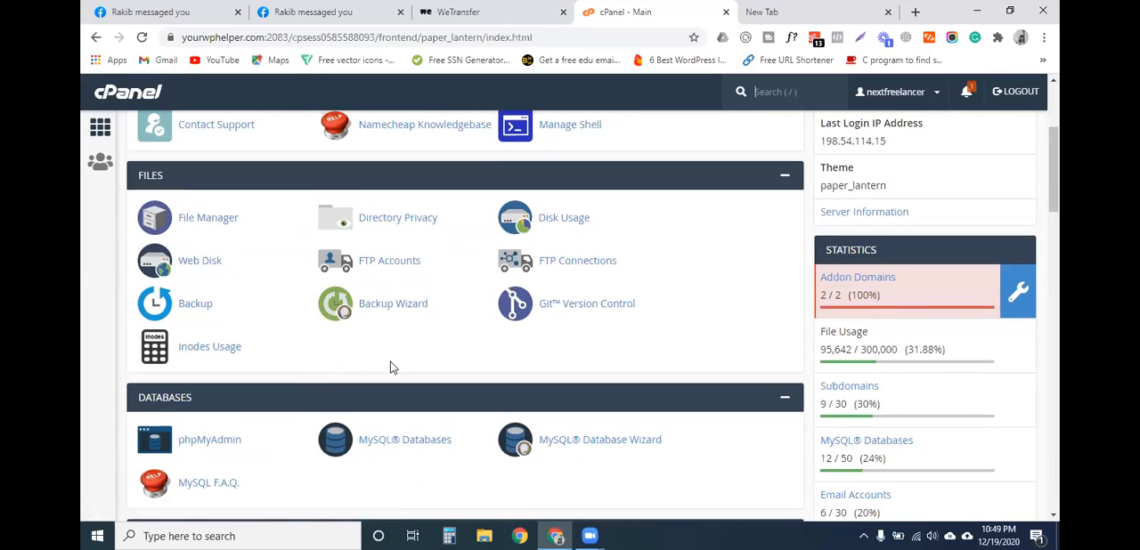
scroll(328, 343, down, 1)
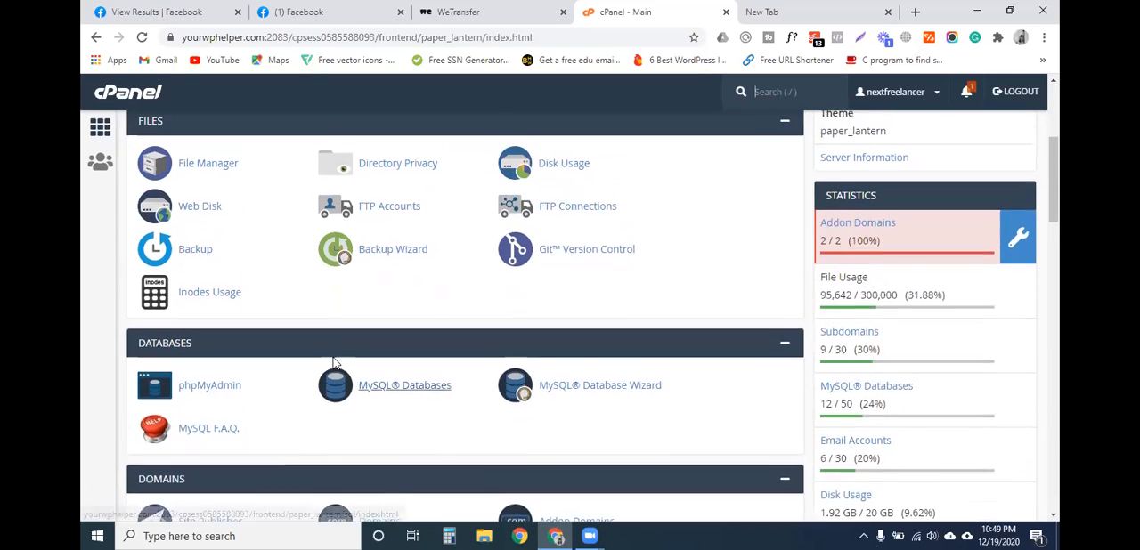
scroll(331, 361, up, 2)
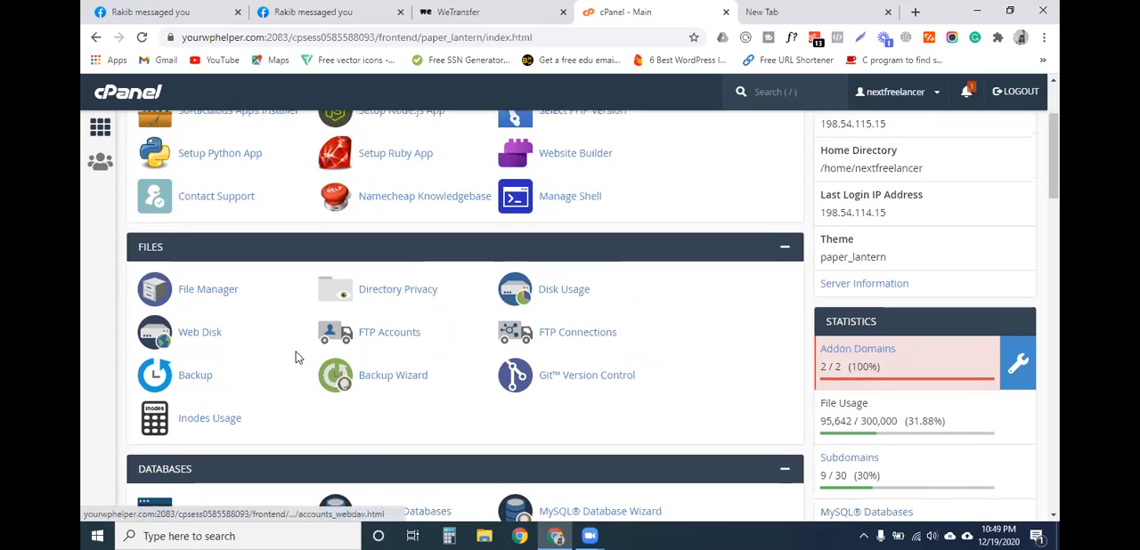
scroll(298, 357, down, 4)
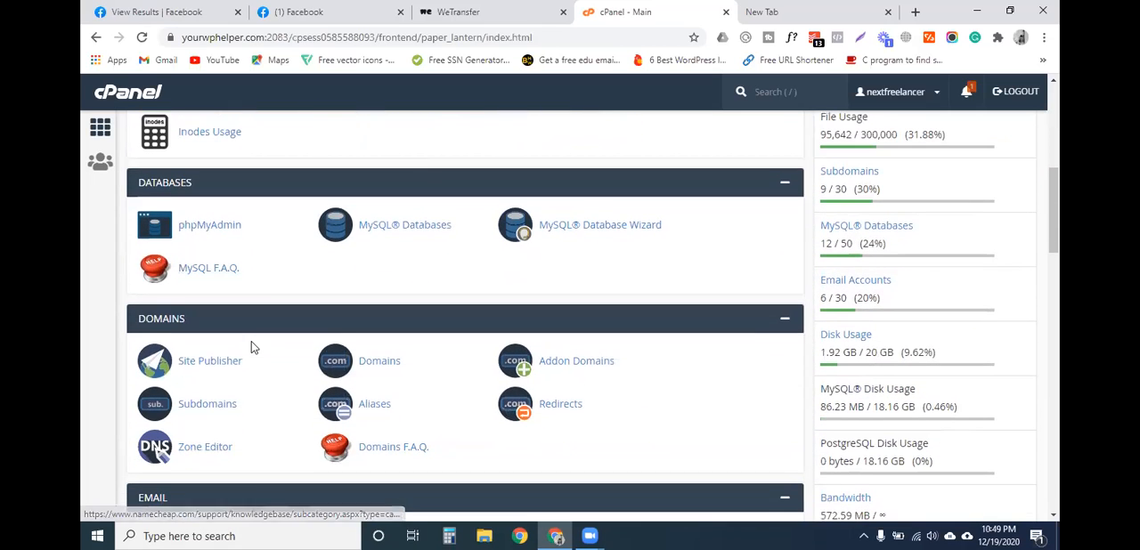
- Look over the remaining cPanel tool groups and open the WordPress page in the Softaculous installer
scroll(251, 346, down, 2)
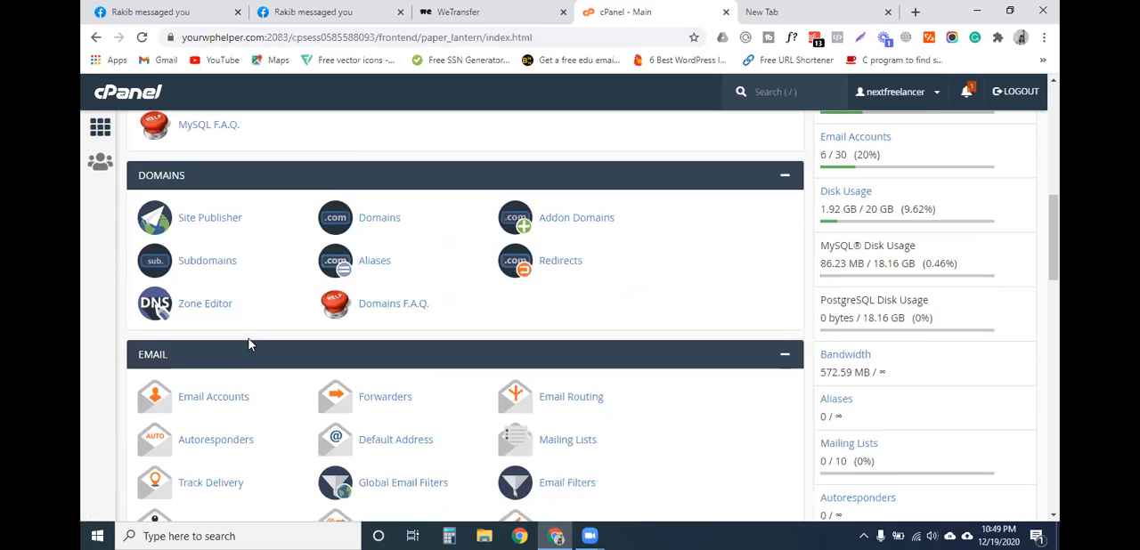
scroll(250, 346, down, 1)
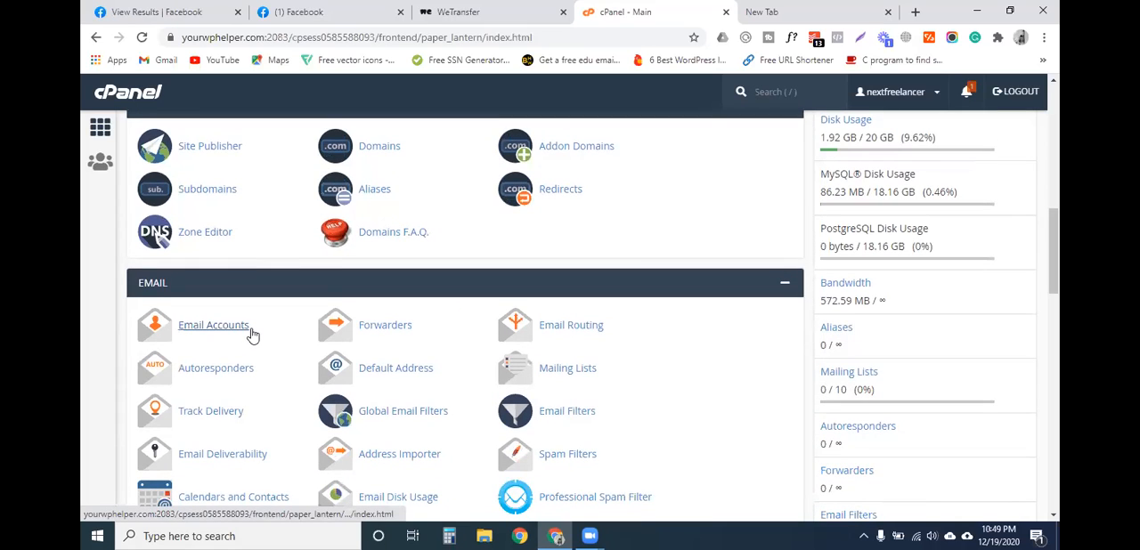
scroll(253, 333, down, 1)
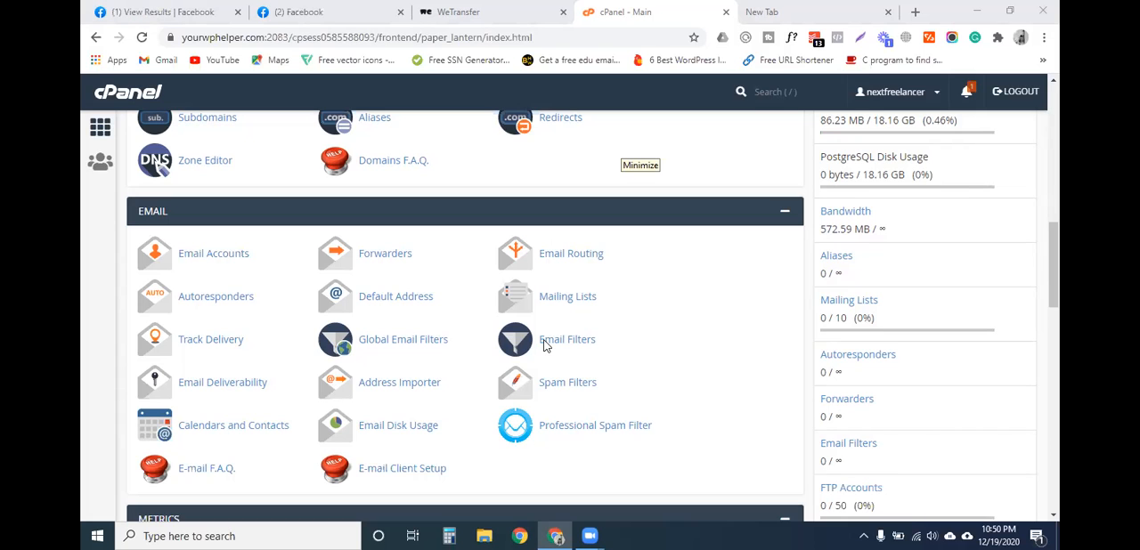
scroll(227, 378, down, 3)
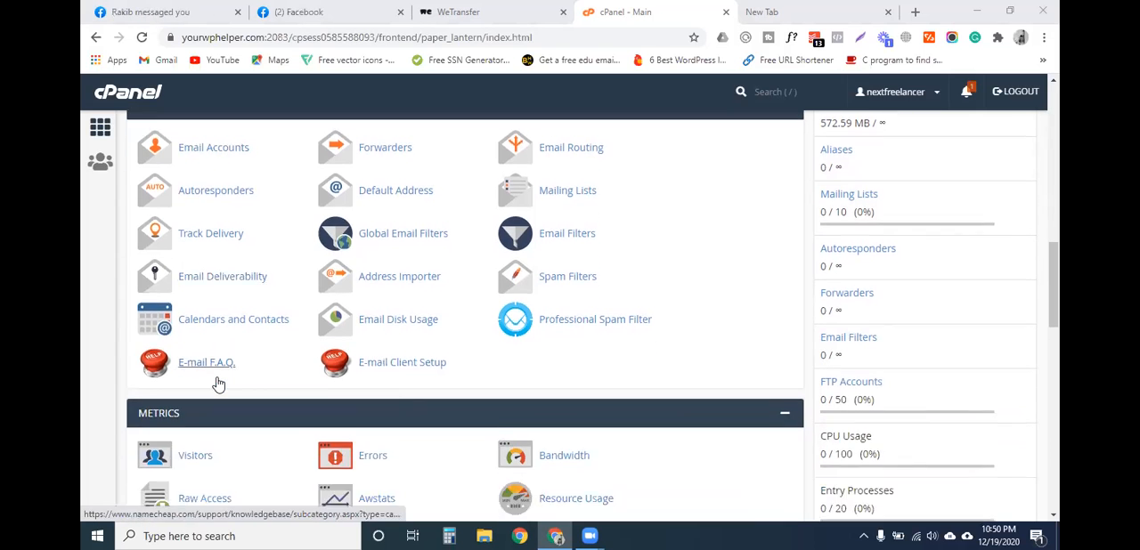
scroll(222, 371, down, 10)
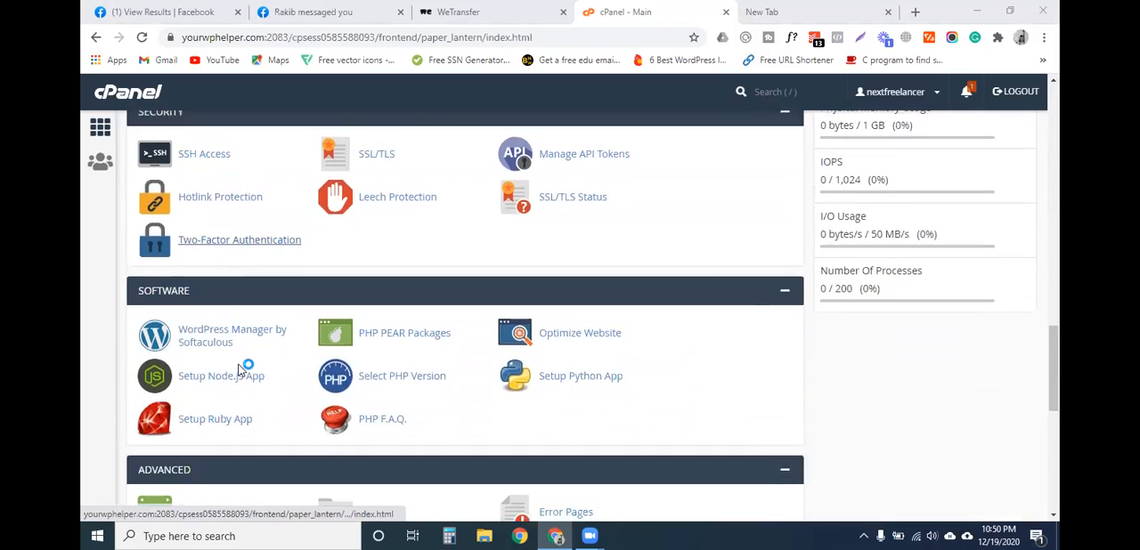
scroll(238, 364, down, 2)
click(174, 326)
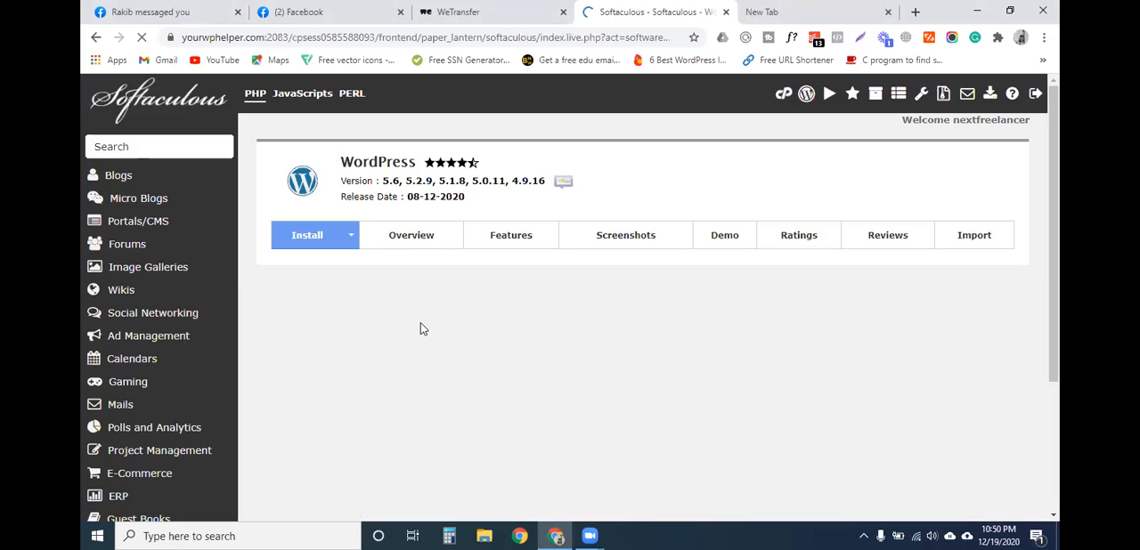
- Review the list of current WordPress installations and open the form for a new WordPress installation
scroll(583, 371, down, 3)
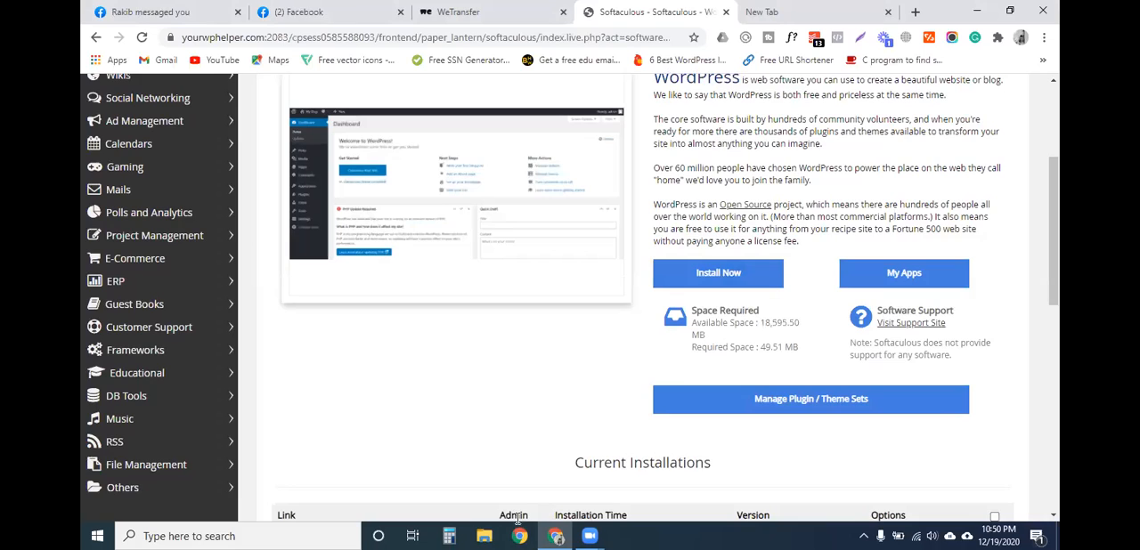
scroll(553, 380, down, 1)
scroll(553, 379, down, 3)
scroll(552, 377, down, 2)
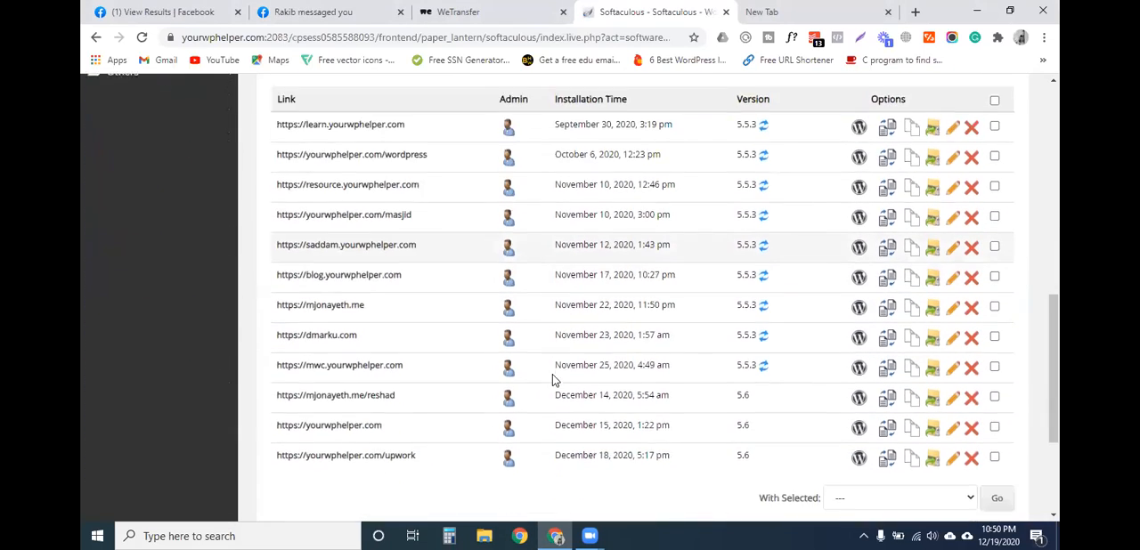
scroll(586, 356, up, 4)
click(694, 201)
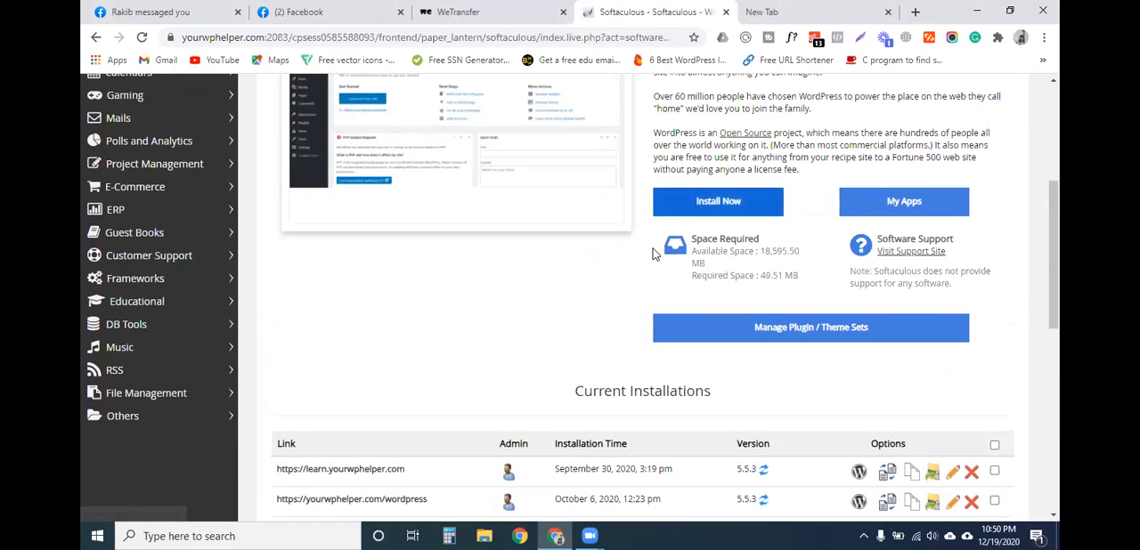
- Set the admin username to mwc and generate a new random admin password for the WordPress installation
click(670, 401)
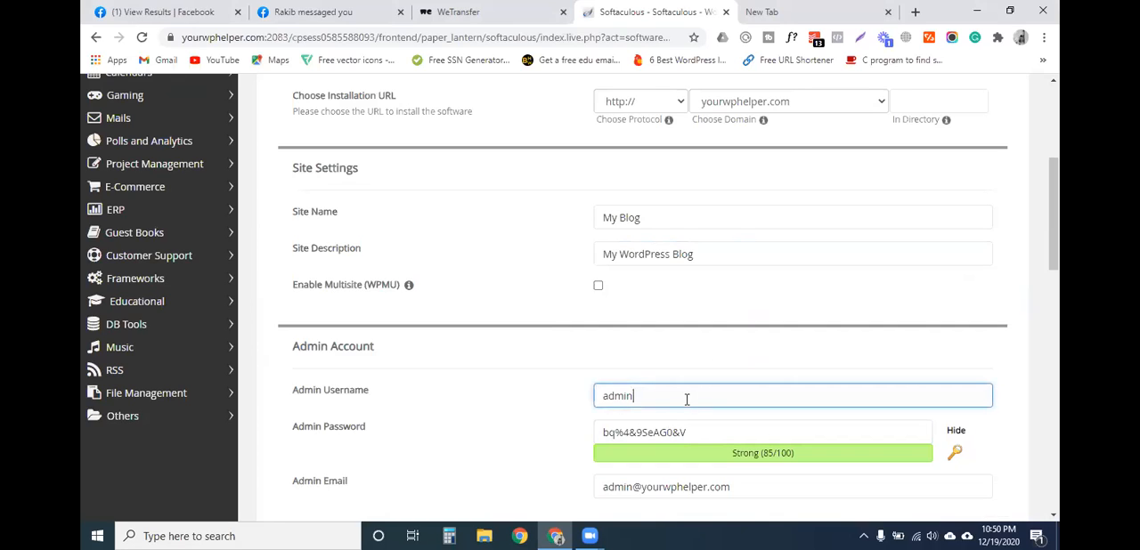
double_click(674, 405)
key(BackSpace)
text(mwc)
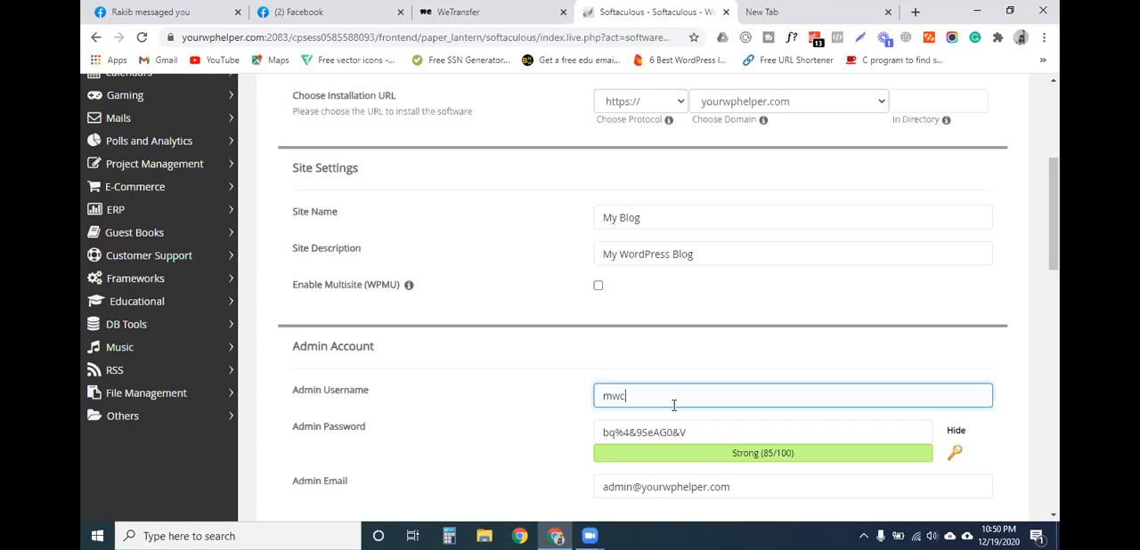
click(697, 429)
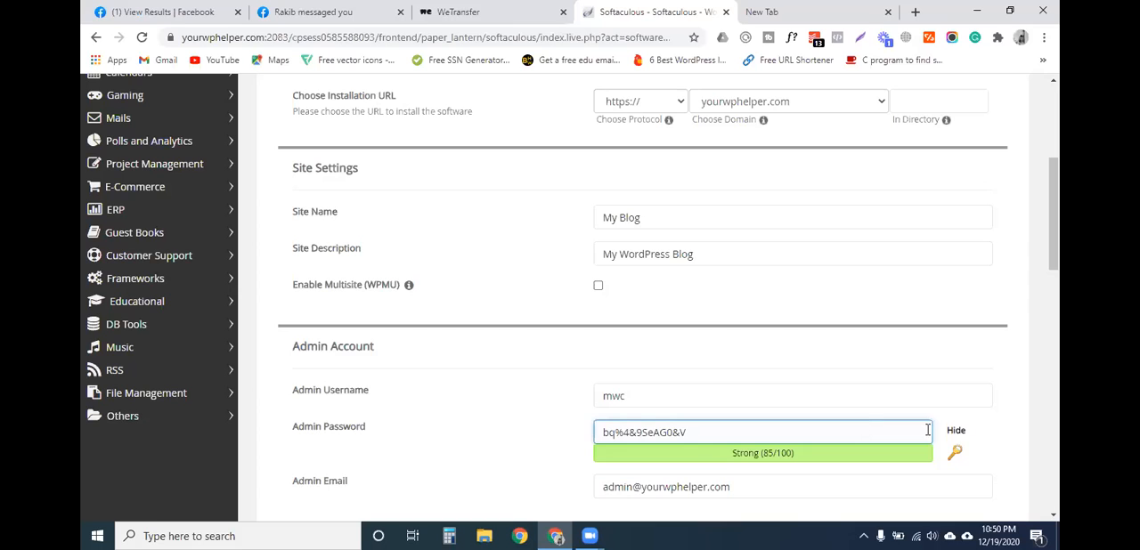
click(955, 452)
drag(738, 433, 586, 436)
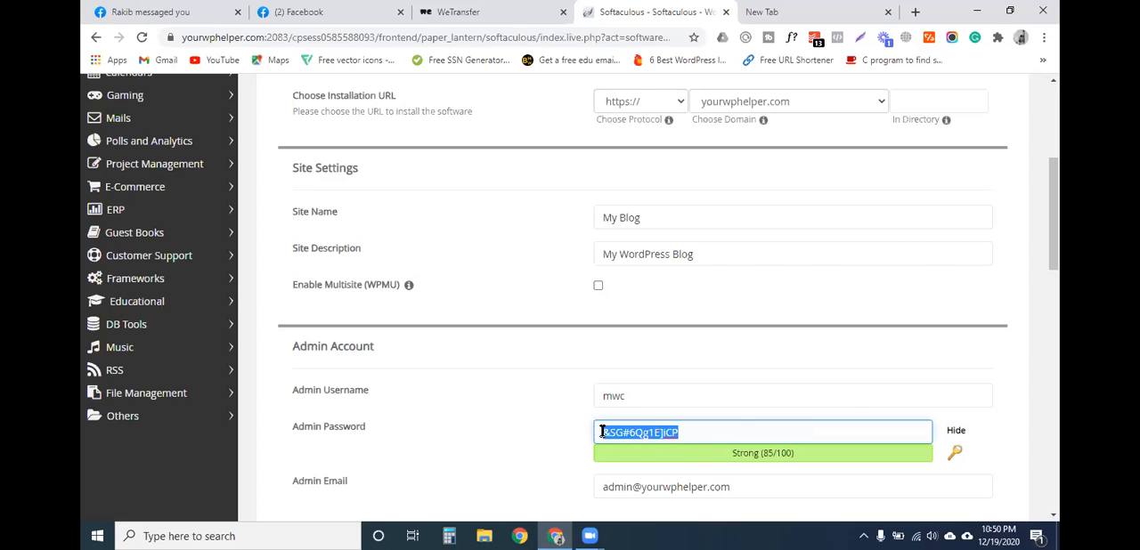
- Replace the default admin email with the site owner's email address
scroll(723, 444, down, 2)
drag(764, 270, 611, 272)
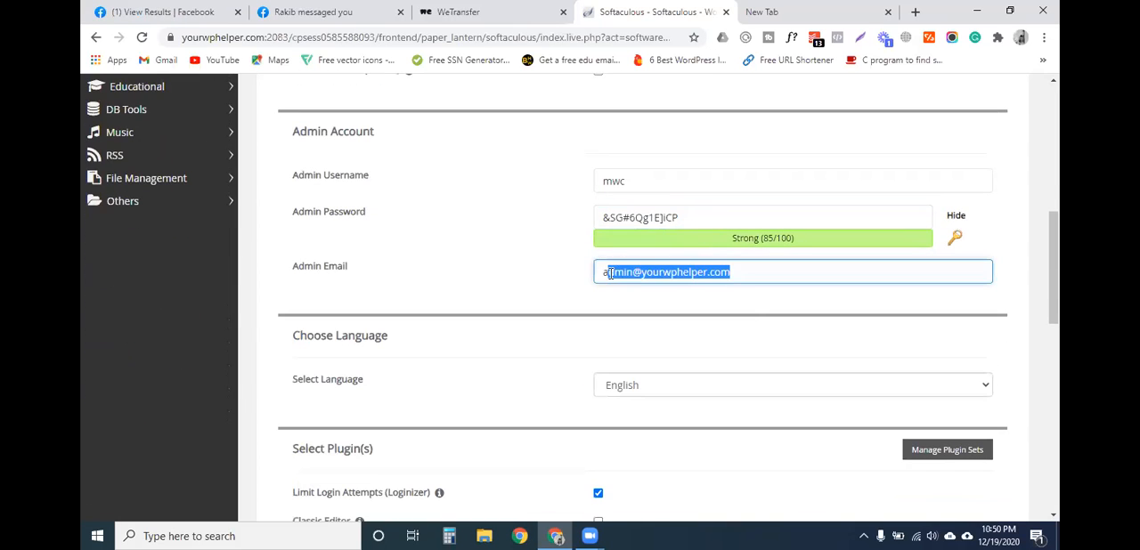
key(BackSpace)
- Try to install WordPress in the root of yourwphelper.com with the Classic Editor plugin selected
scroll(604, 276, down, 5)
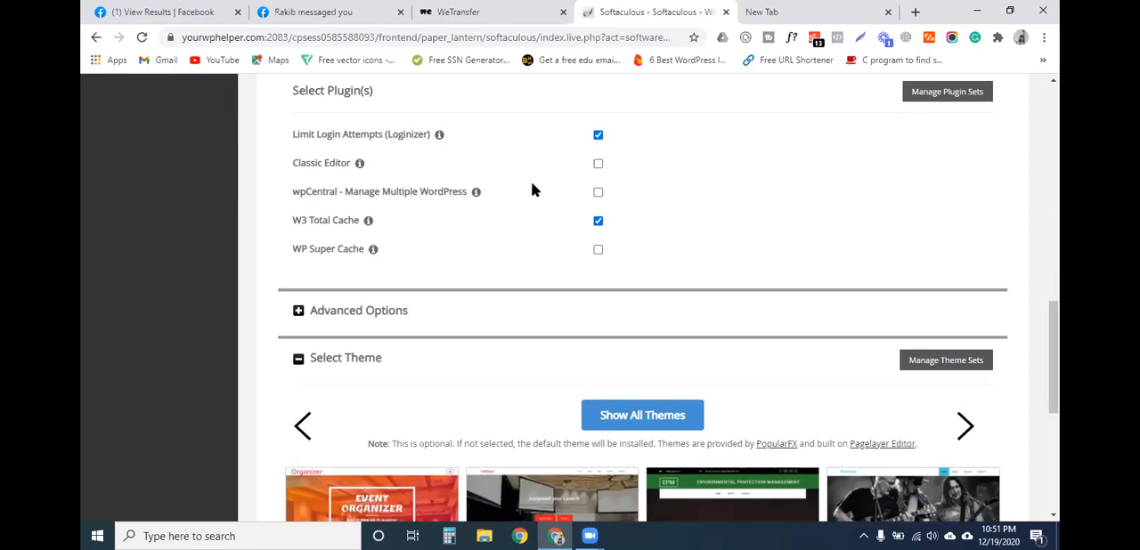
click(597, 165)
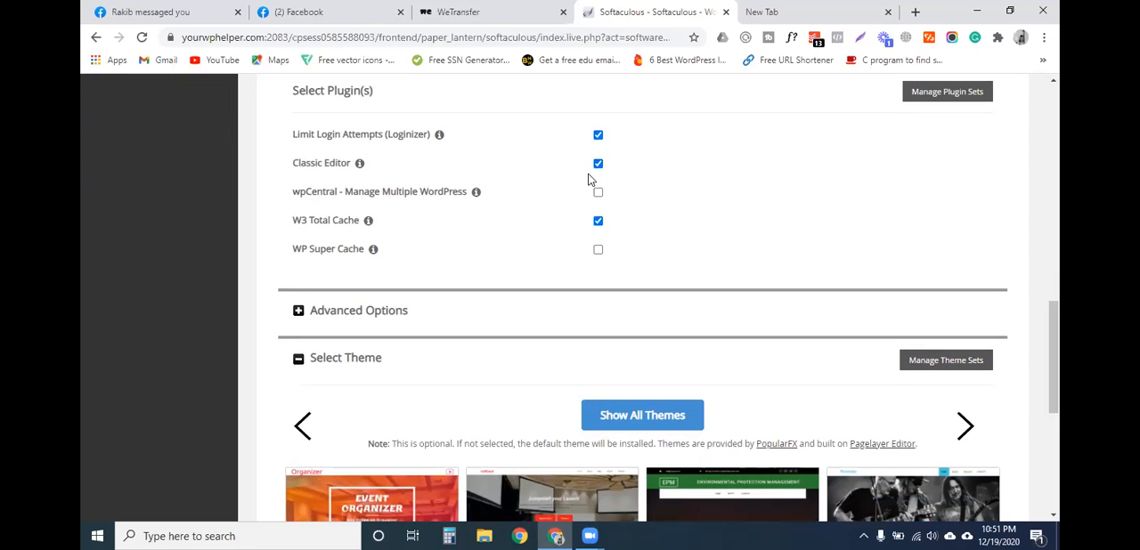
scroll(538, 335, down, 4)
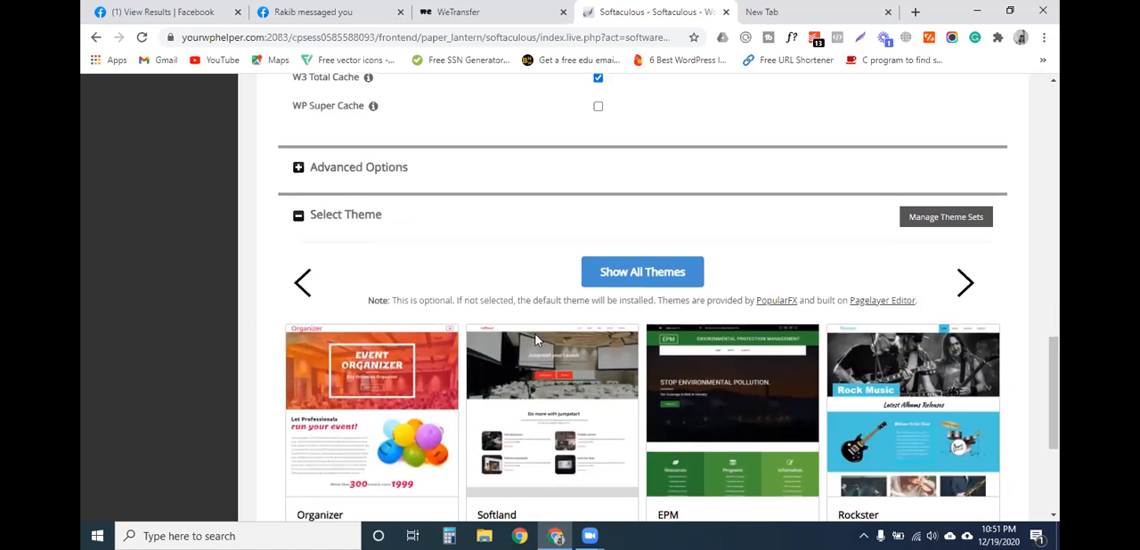
click(638, 348)
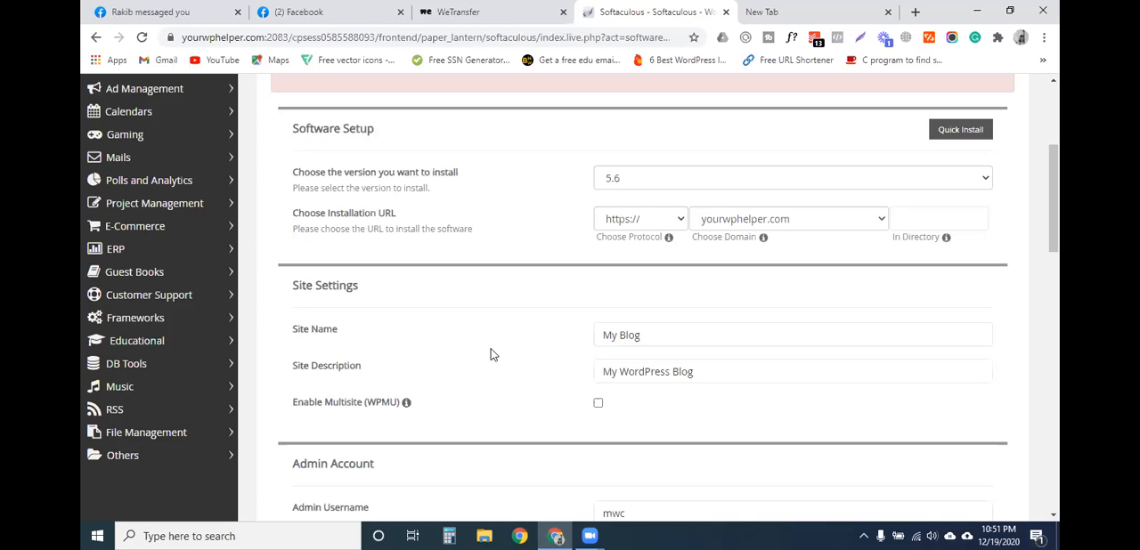
- Deselect the Classic Editor plugin in the installation's plugin selection
scroll(493, 353, down, 2)
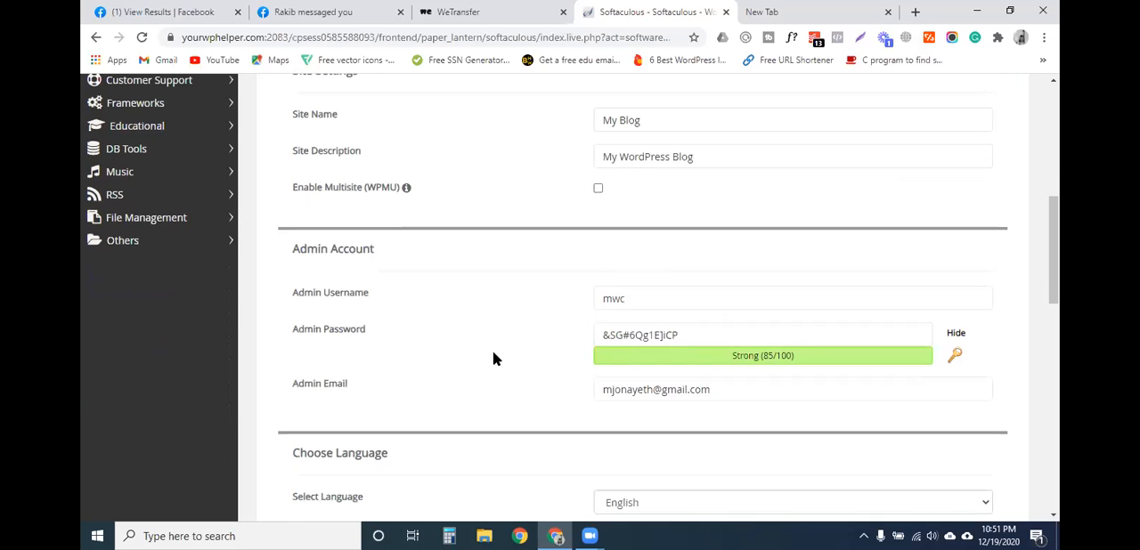
scroll(494, 357, down, 3)
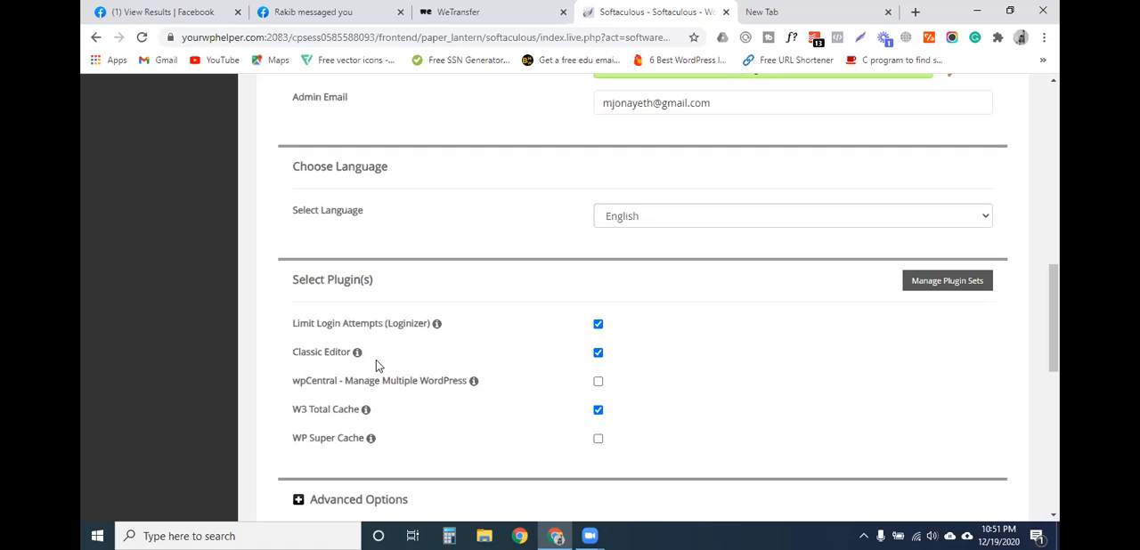
click(597, 352)
scroll(466, 419, down, 1)
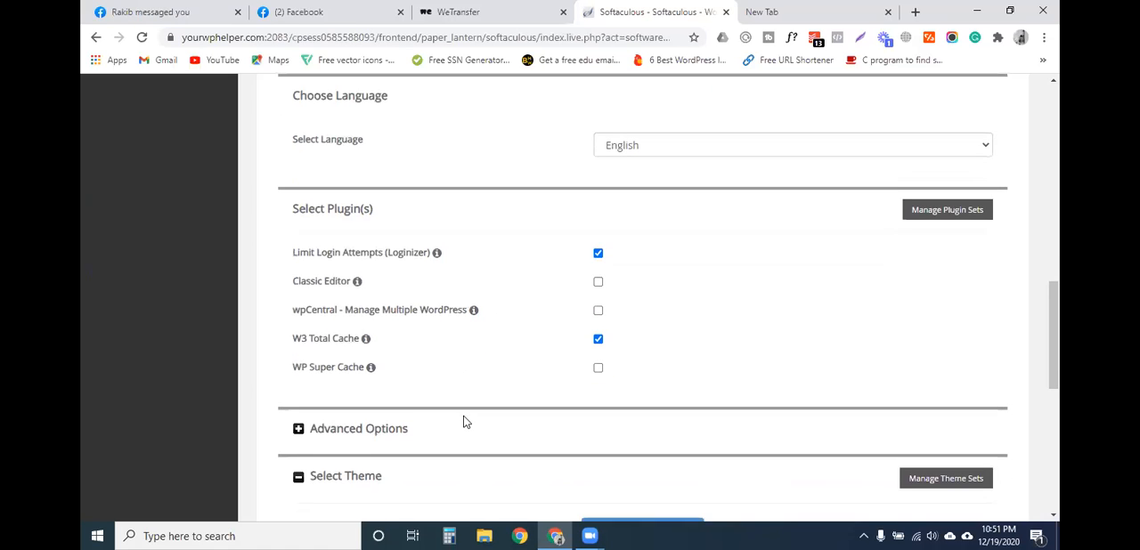
- Read the installation error and set the installation directory to mwc under the yourwphelper.com domain
scroll(463, 421, up, 10)
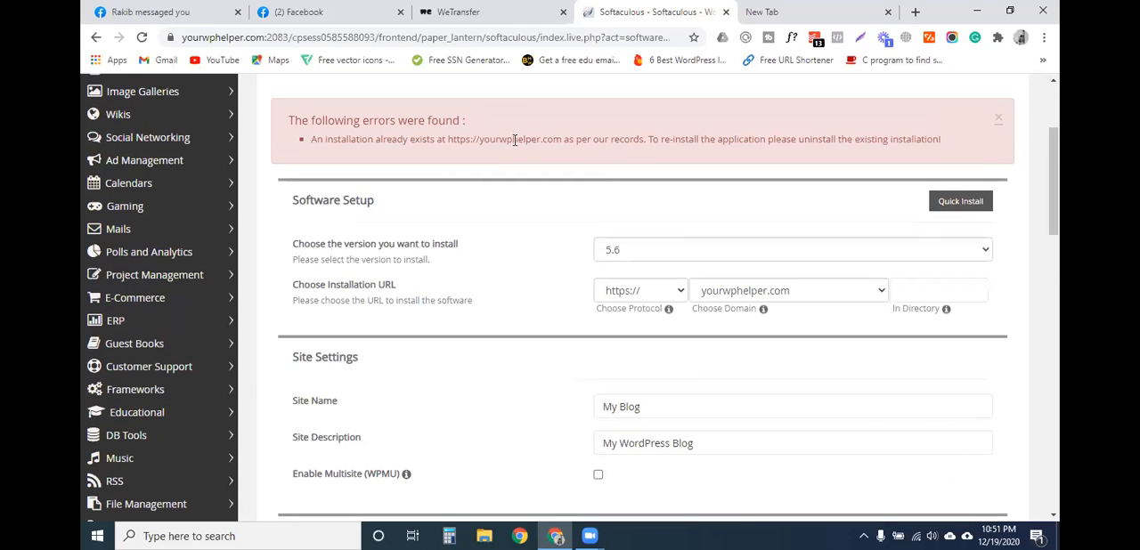
drag(554, 139, 584, 140)
click(777, 138)
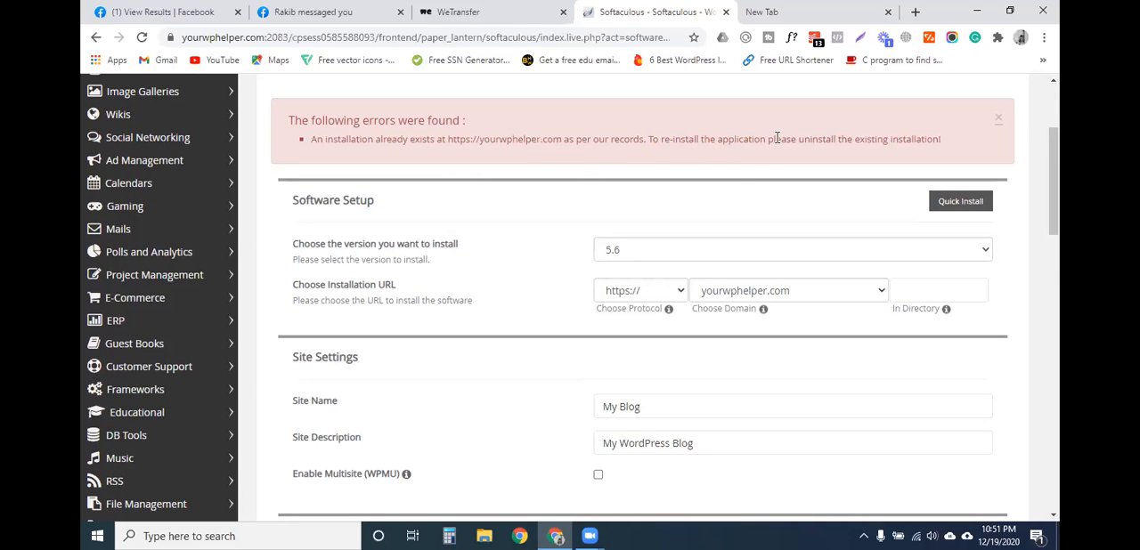
drag(448, 139, 478, 140)
click(369, 140)
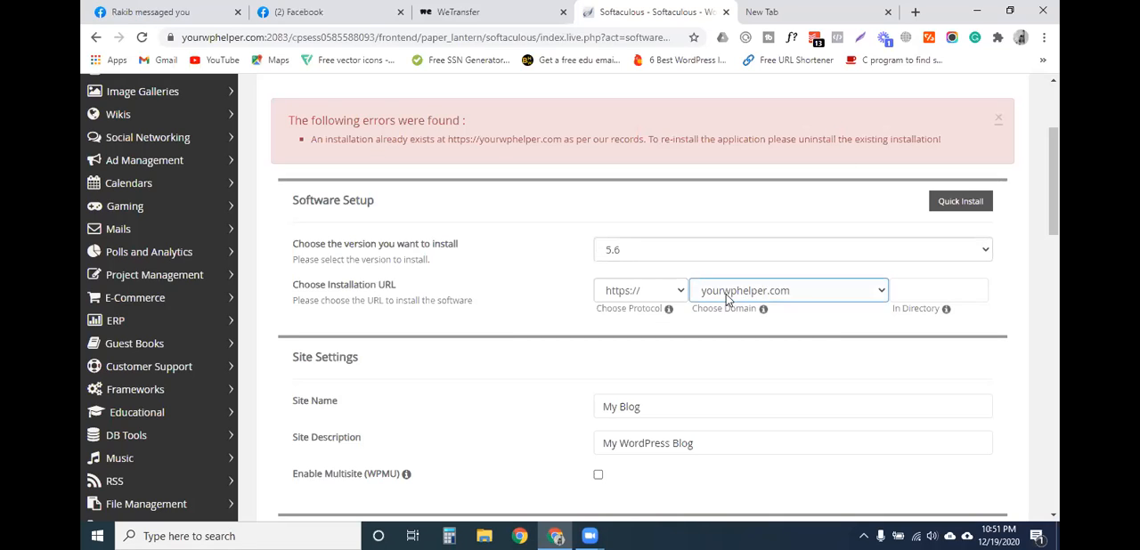
click(927, 290)
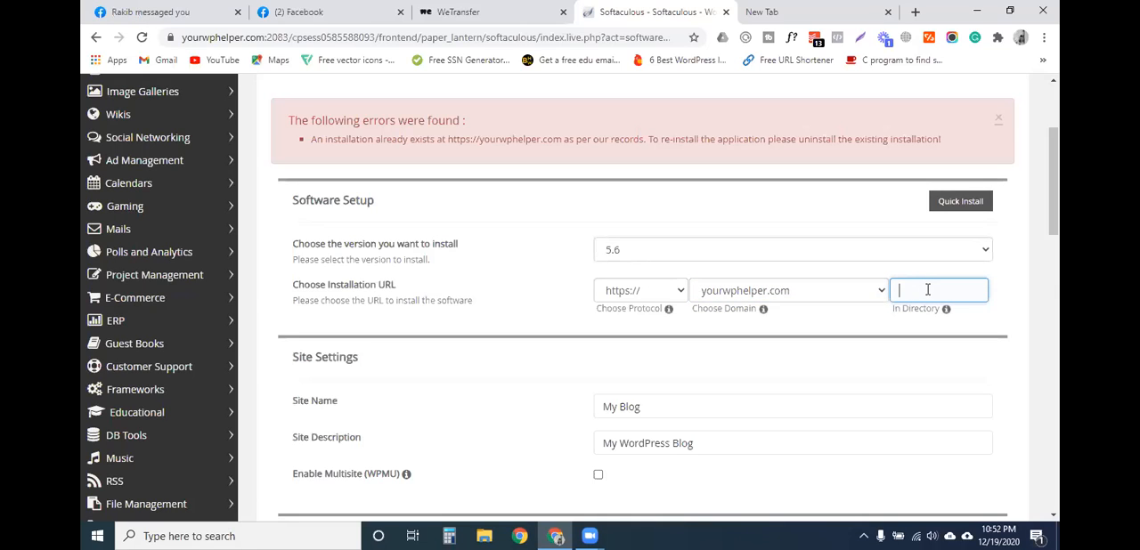
text(mwc)
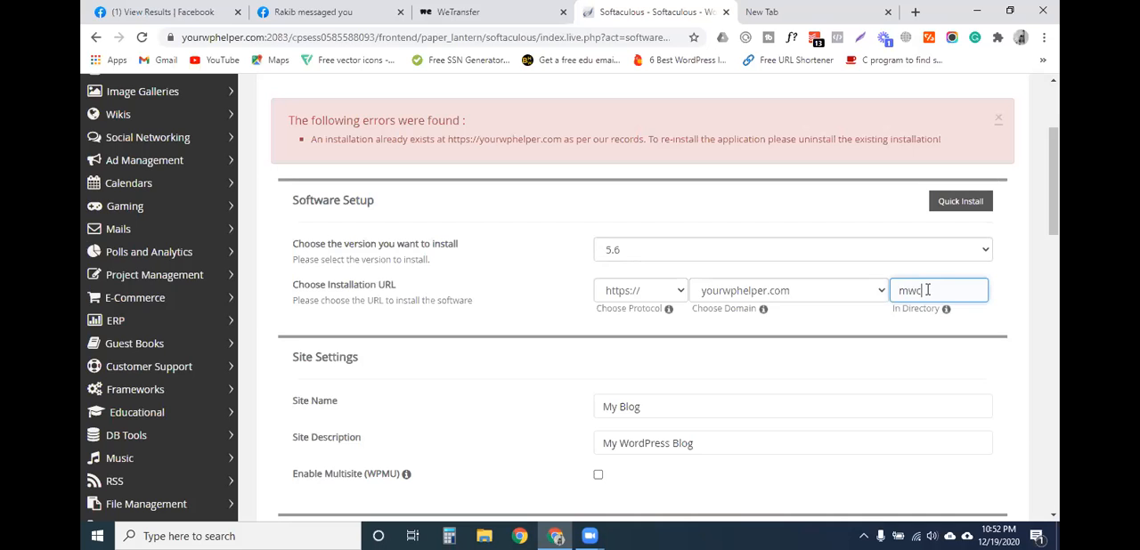
- Select the generated admin password in the form and install WordPress without choosing a theme
scroll(800, 357, down, 5)
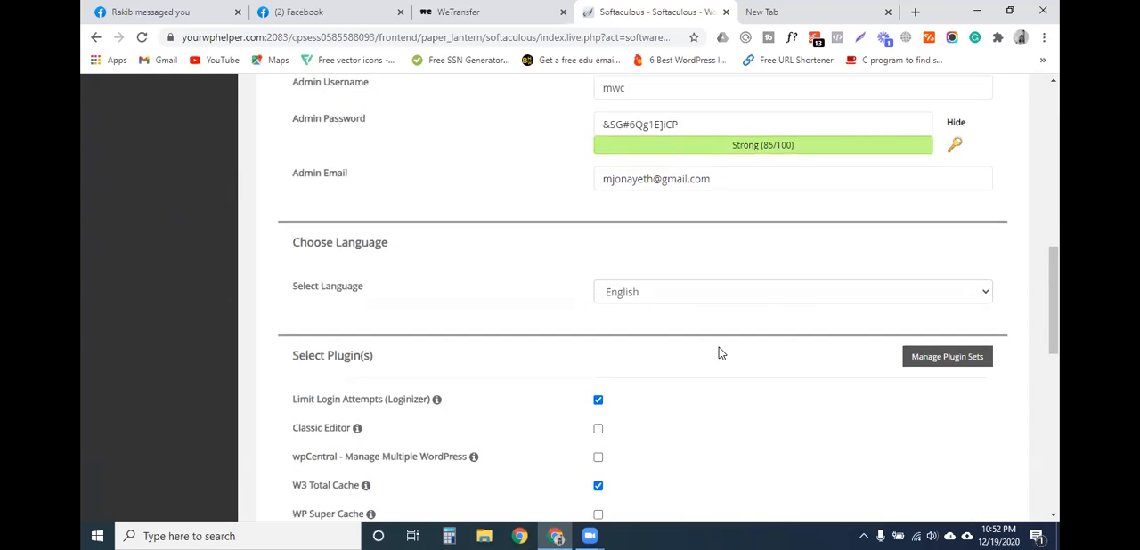
drag(684, 194, 601, 192)
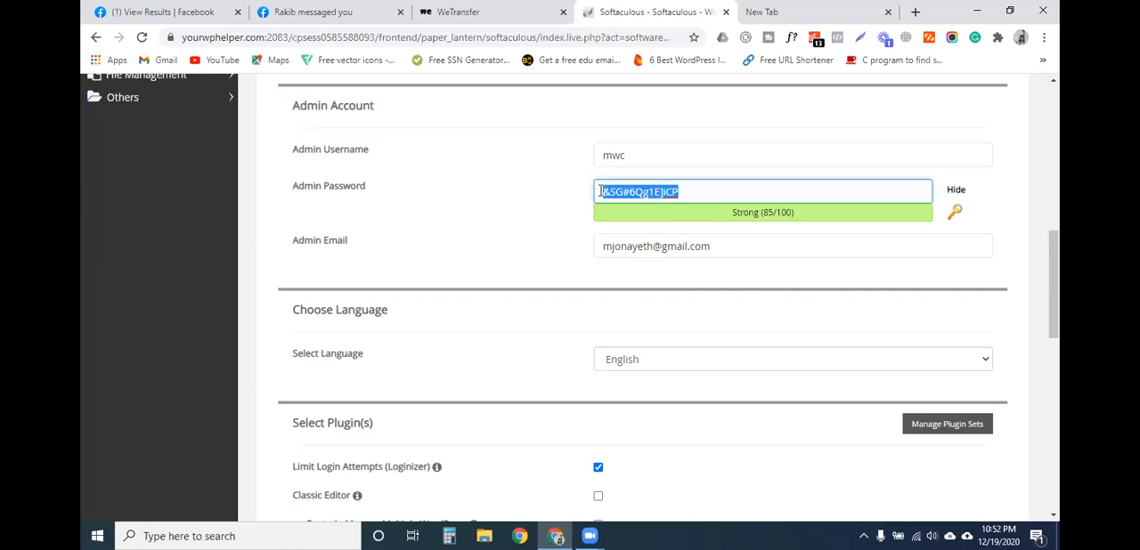
scroll(674, 322, down, 4)
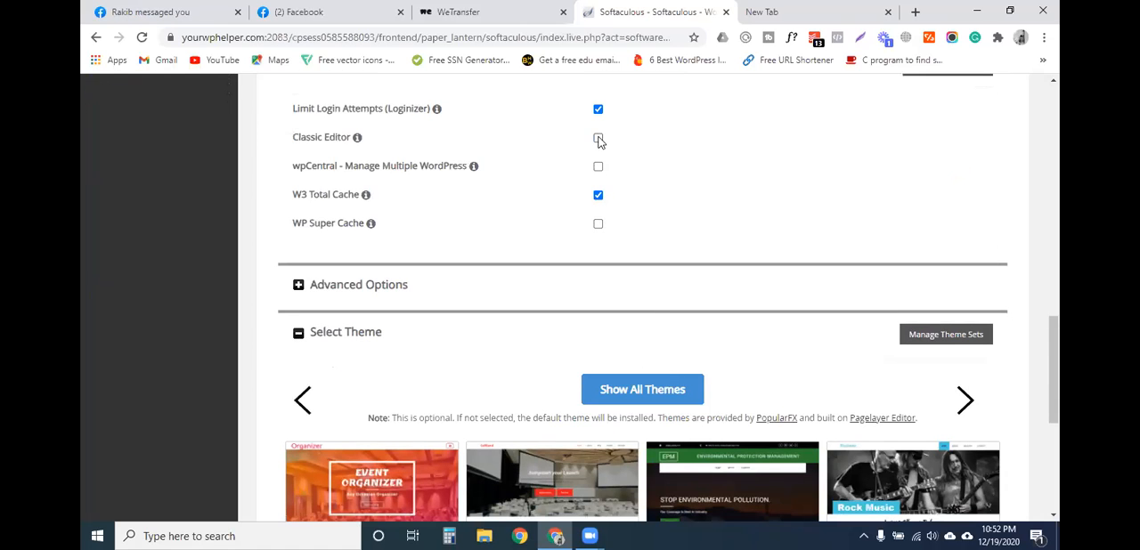
scroll(636, 149, down, 3)
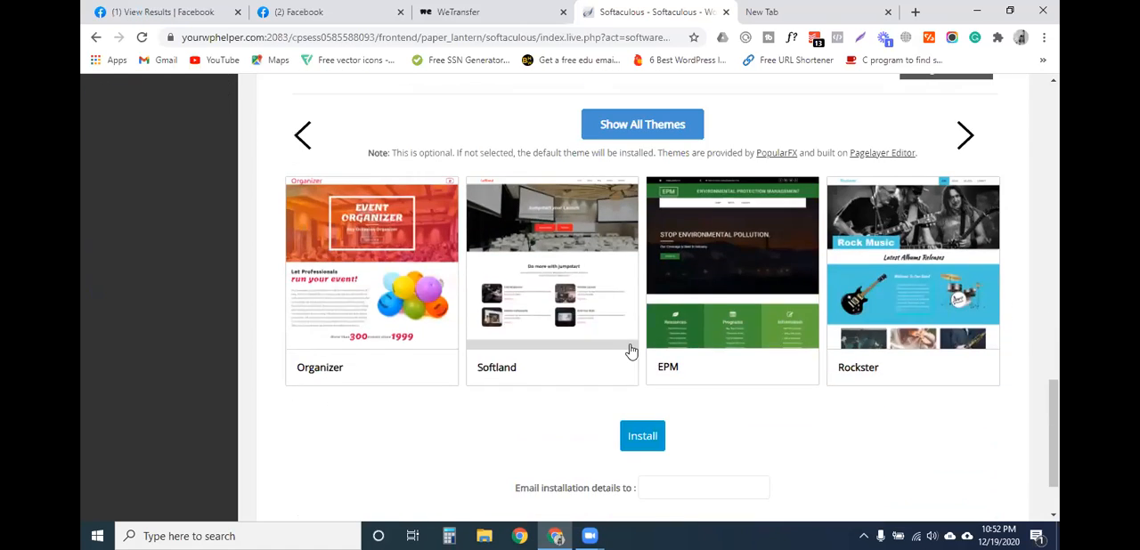
scroll(631, 350, up, 2)
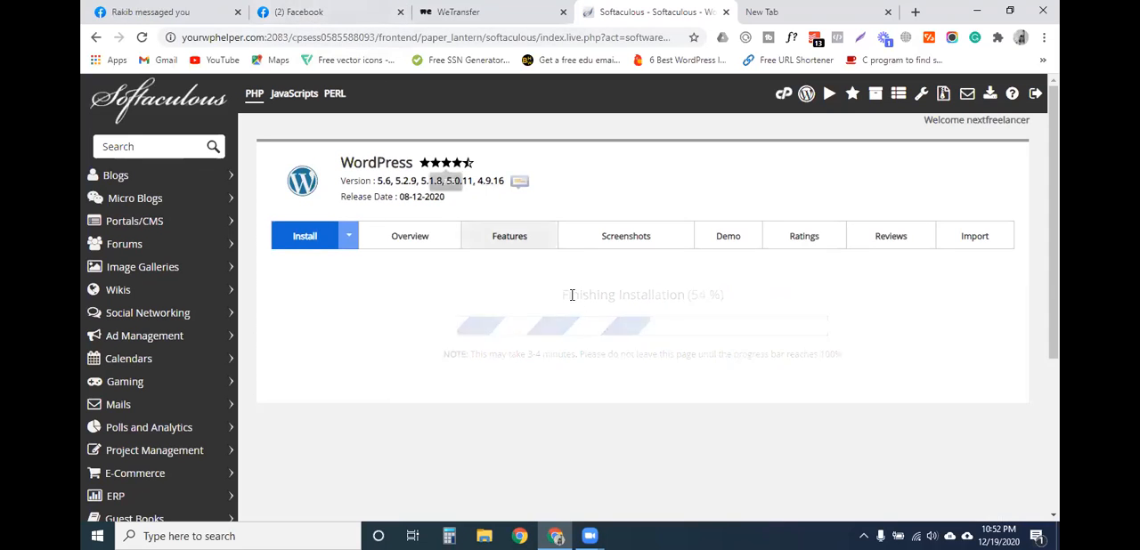
- Open the new site's wp-admin dashboard and look over its home screen
ctrl+click(474, 353)
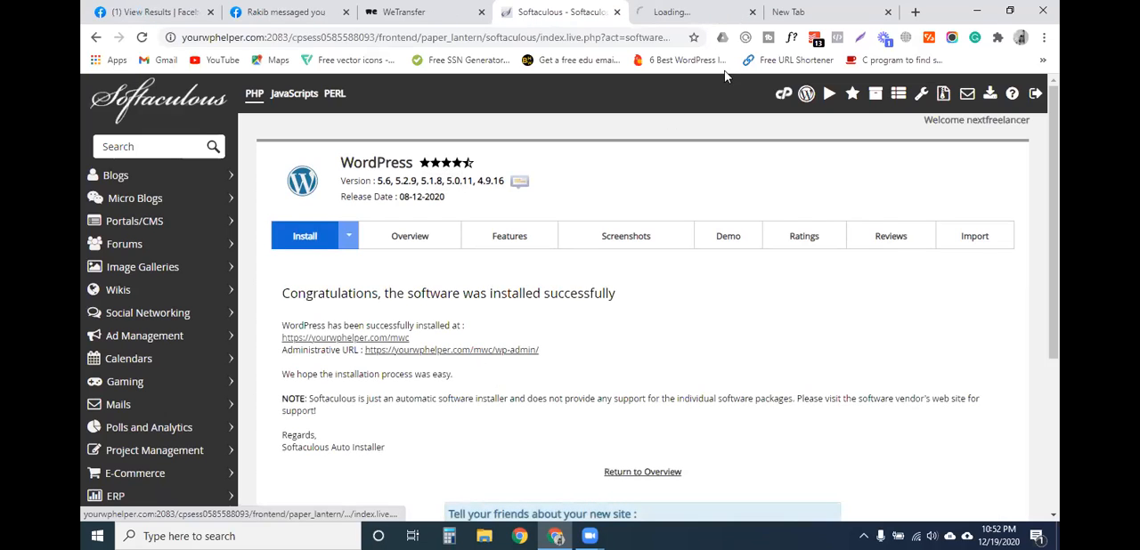
click(810, 12)
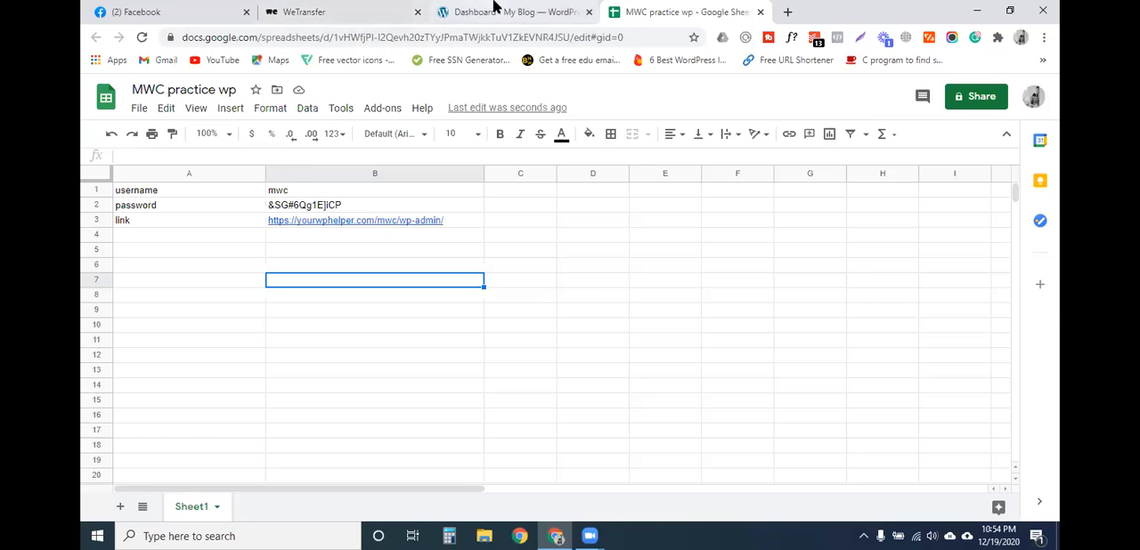
click(491, 7)
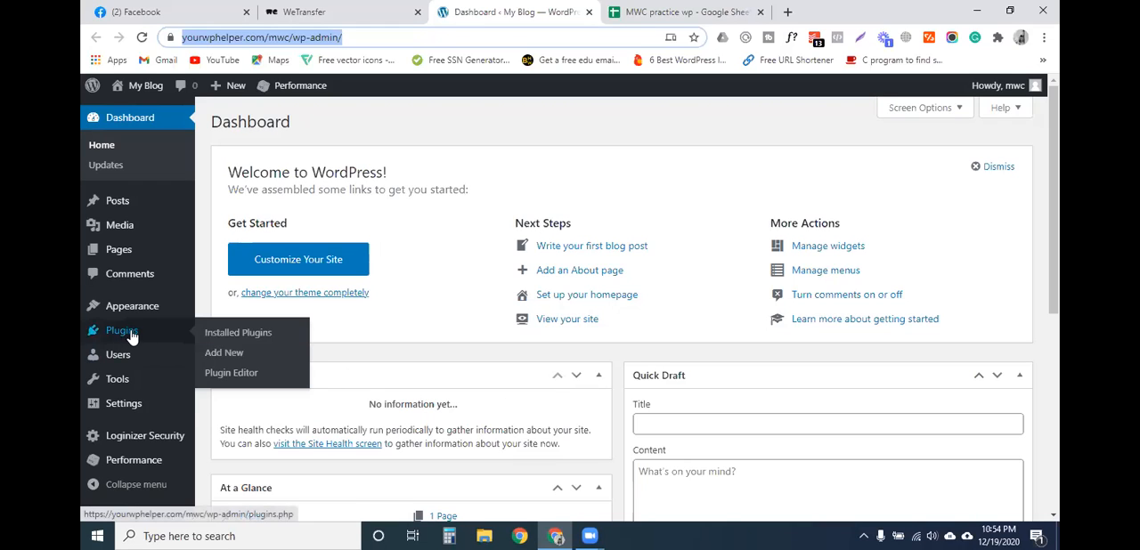
scroll(145, 348, down, 3)
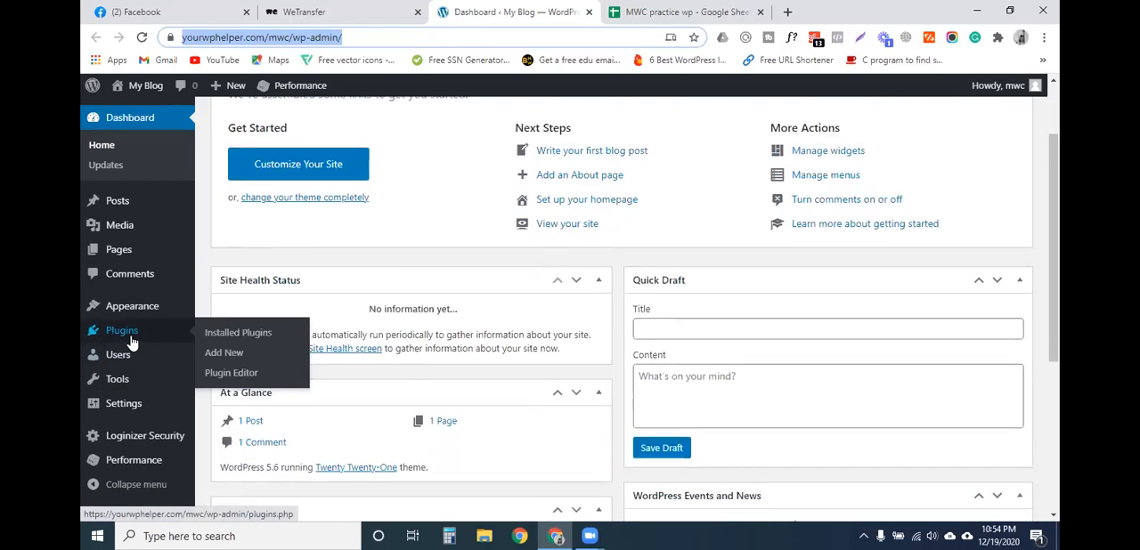
- Open the form for uploading a plugin in .zip format and bring up its file chooser
mouse_move(143, 334)
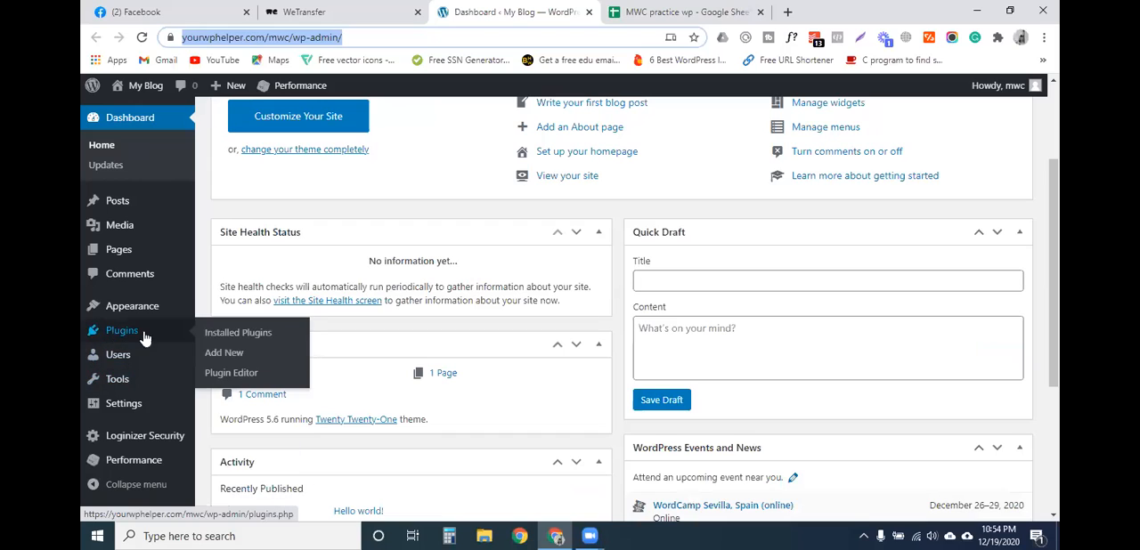
click(224, 353)
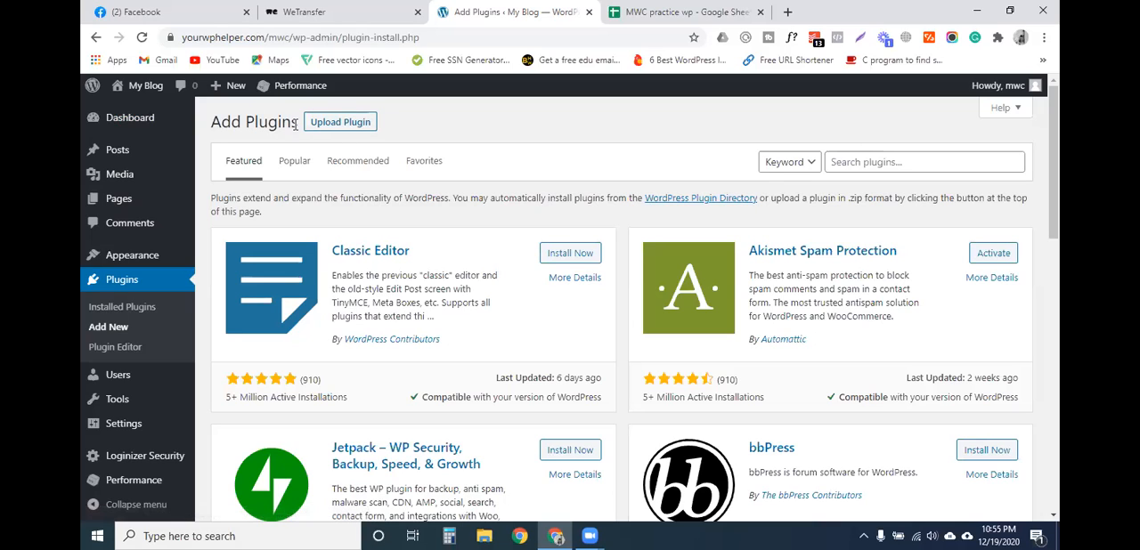
click(329, 122)
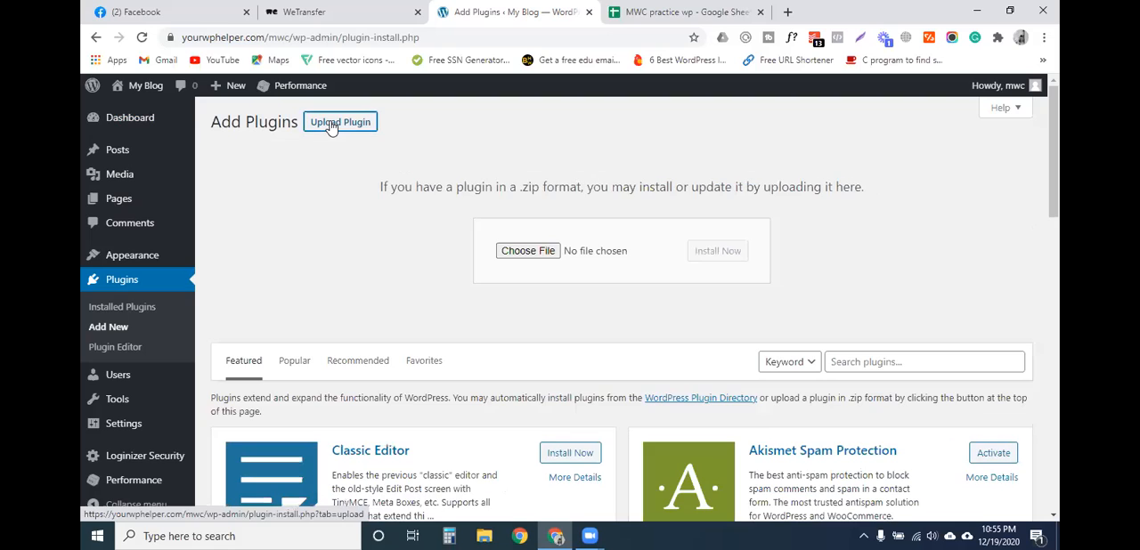
click(525, 252)
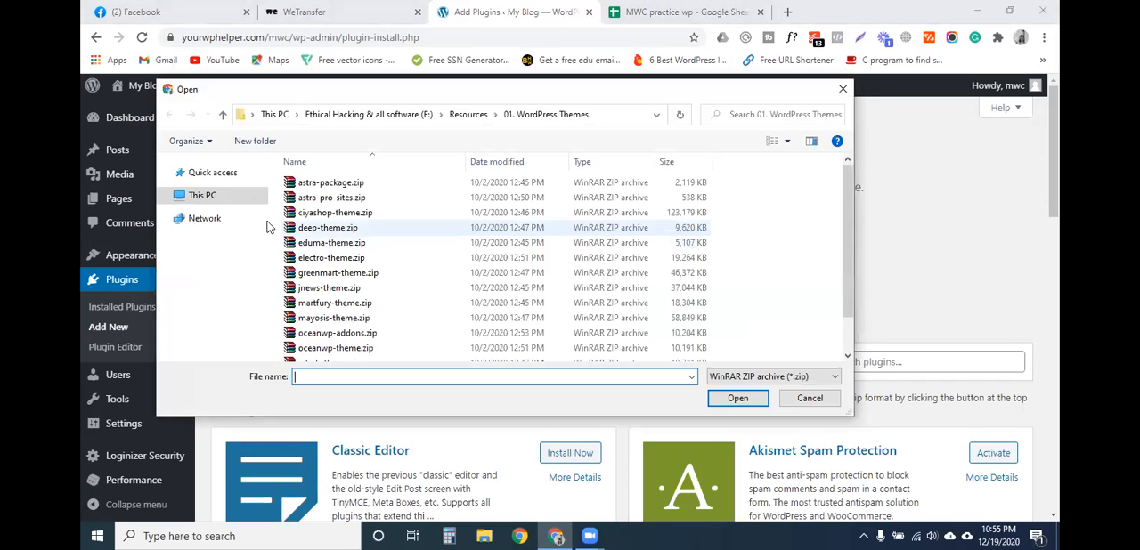
- Browse to the Elementor folder under Resources and select emage-for-elementor.zip
click(223, 114)
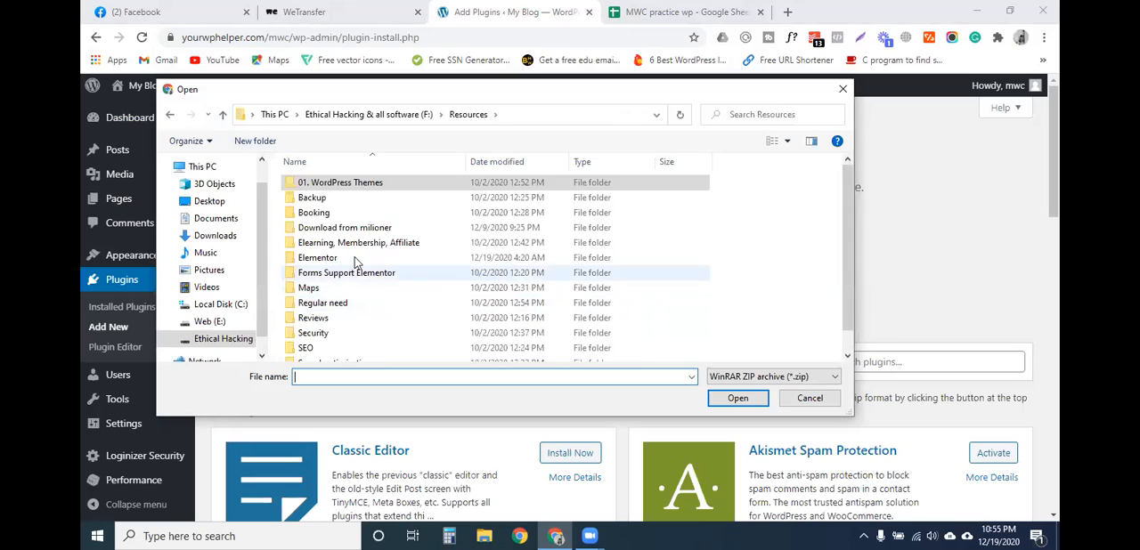
scroll(356, 261, down, 1)
double_click(338, 233)
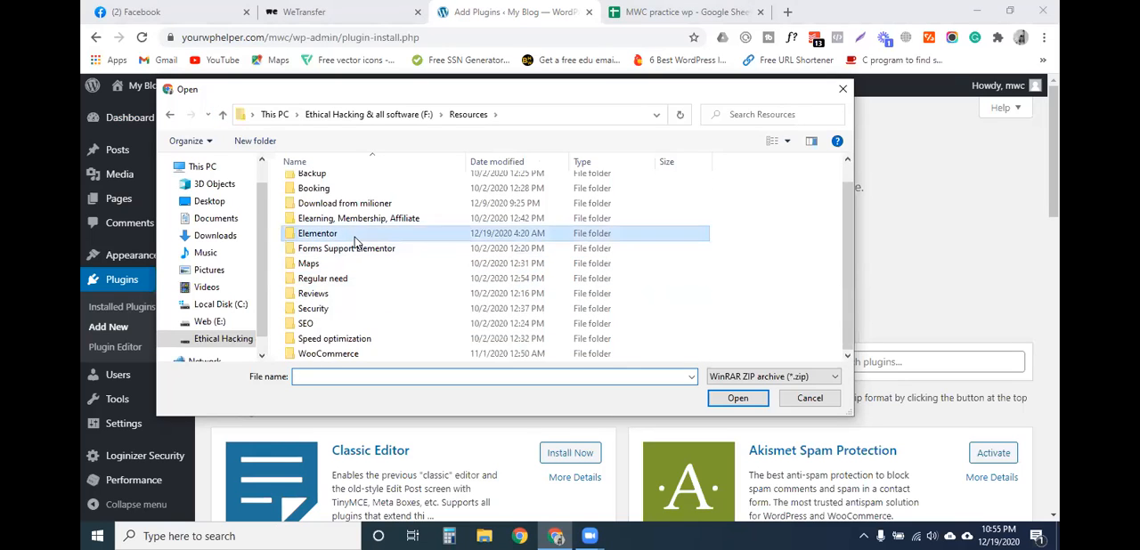
scroll(343, 246, down, 1)
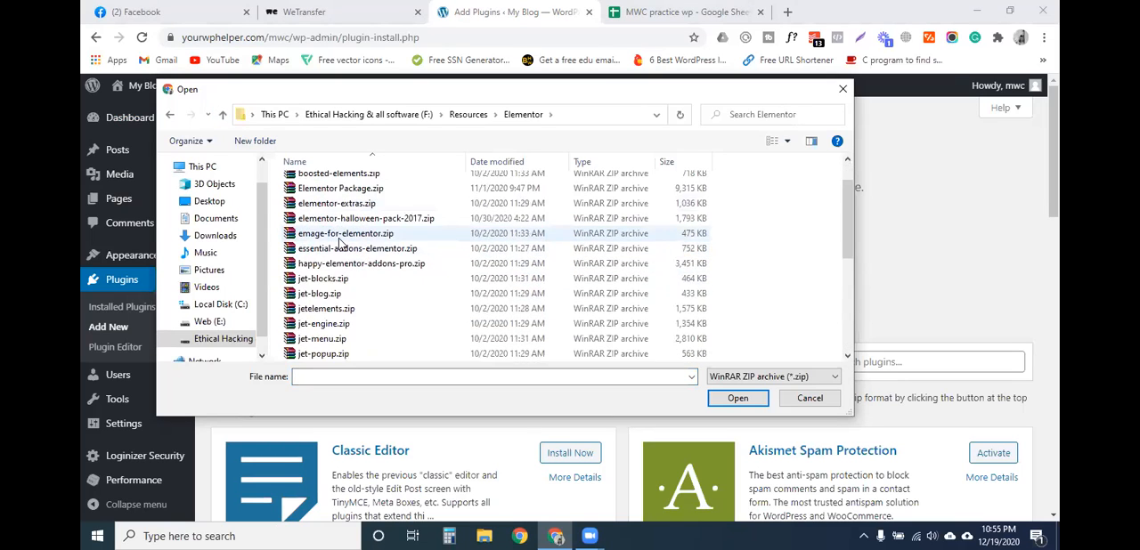
click(354, 233)
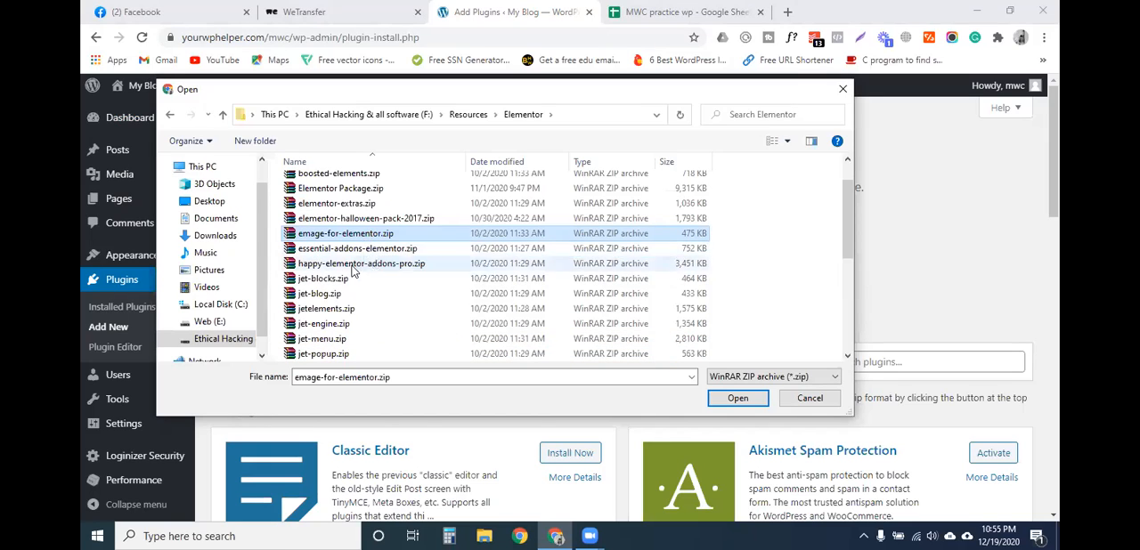
- Examine the contents of the Elementor Package folder and the Elementor Package.zip archive in the Elementor folder
scroll(352, 319, up, 1)
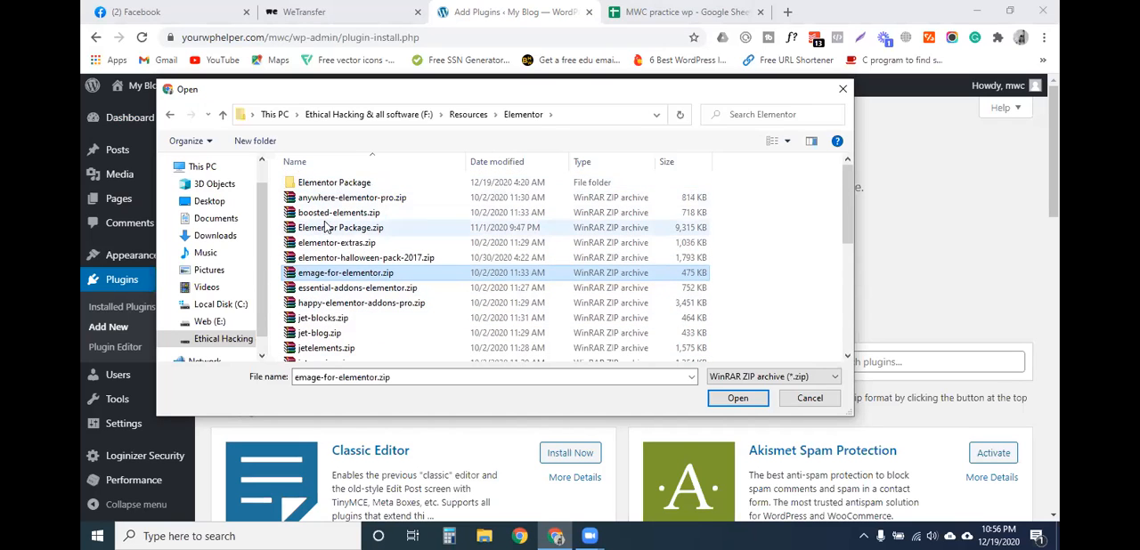
double_click(345, 185)
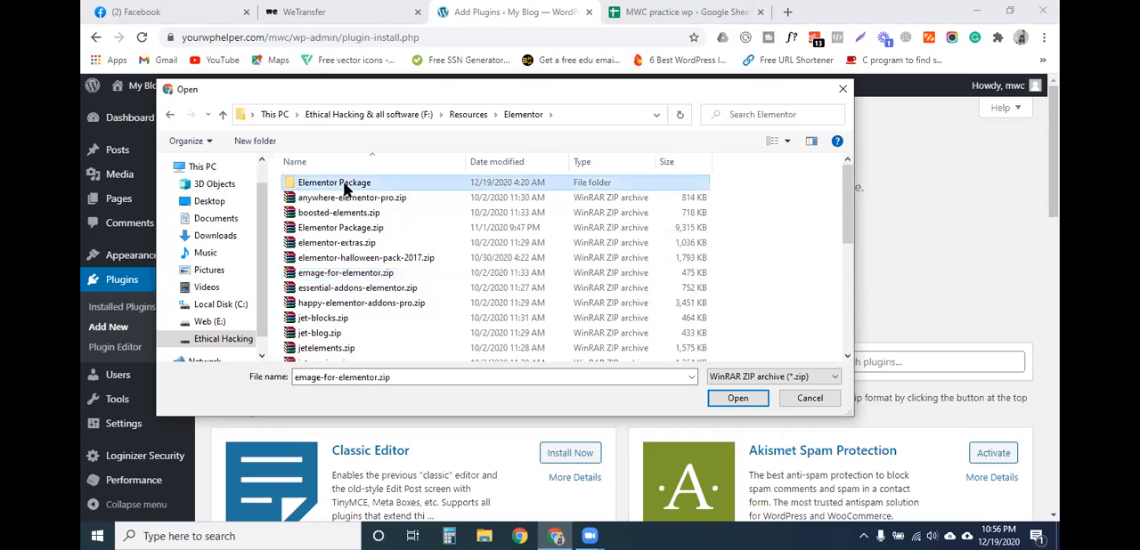
click(222, 117)
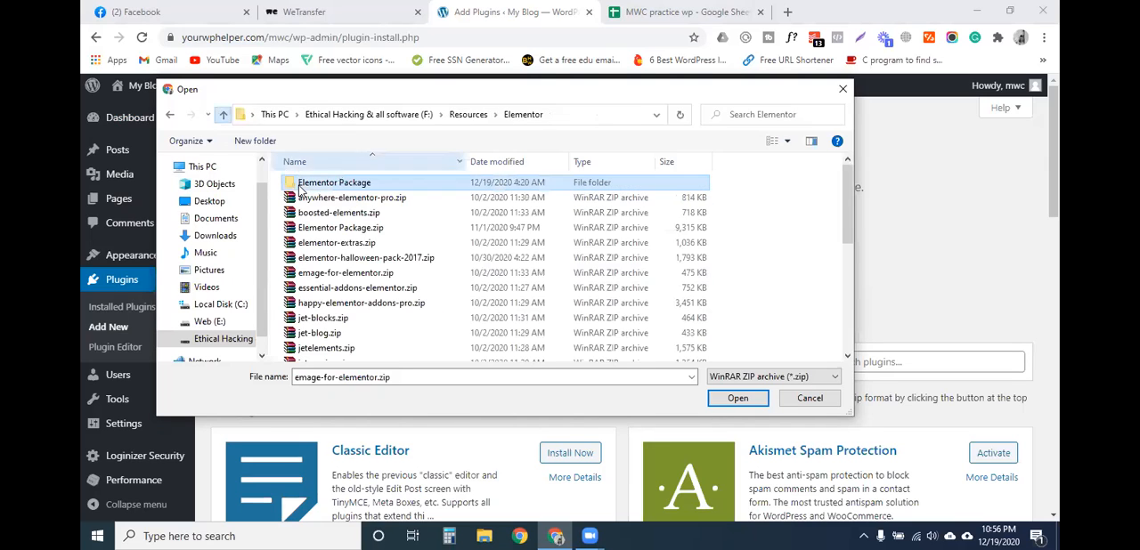
click(363, 230)
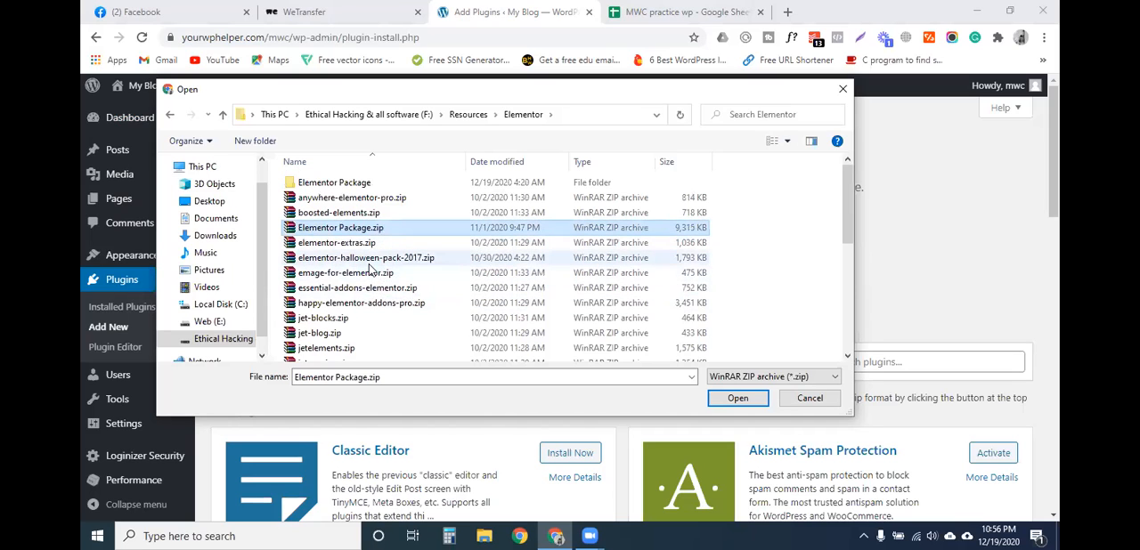
double_click(343, 184)
click(337, 200)
click(339, 184)
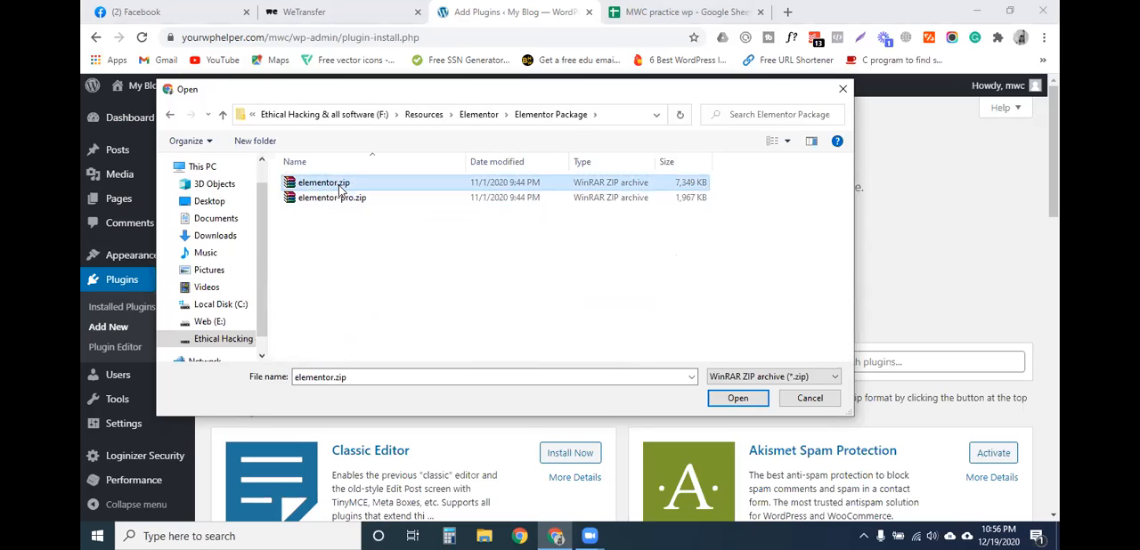
click(223, 117)
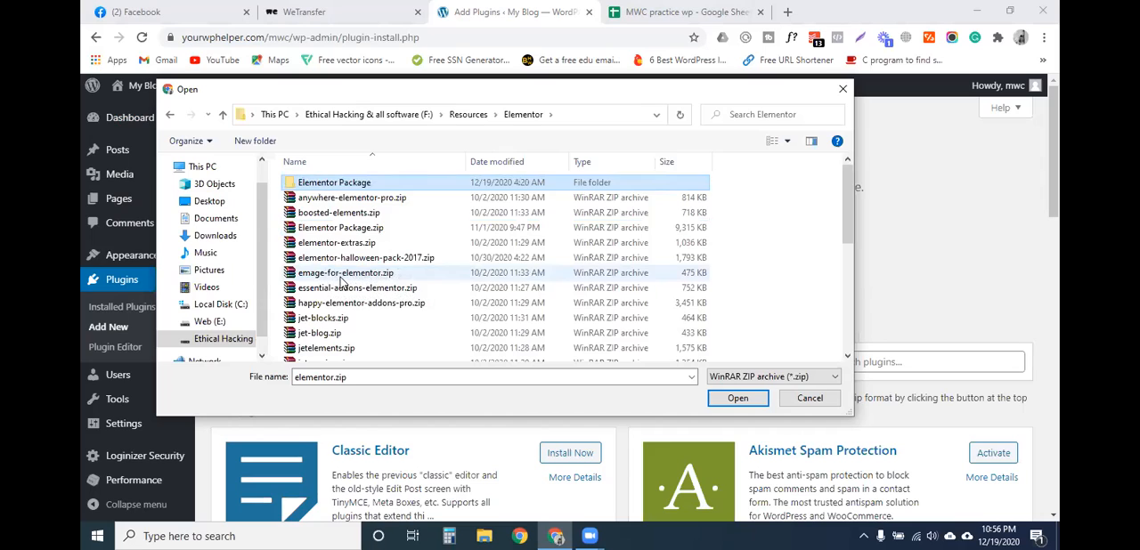
click(346, 276)
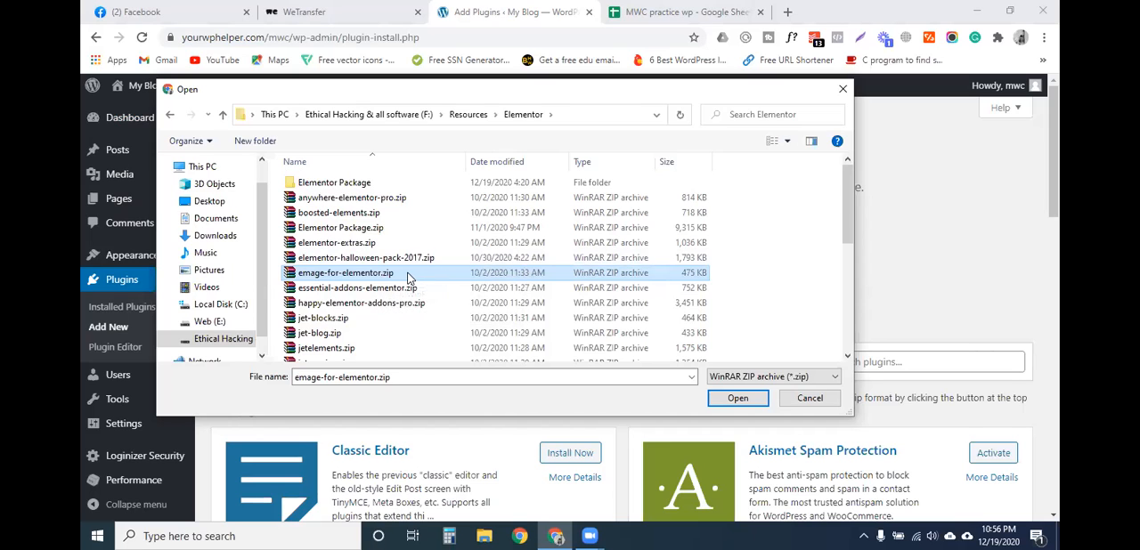
click(360, 230)
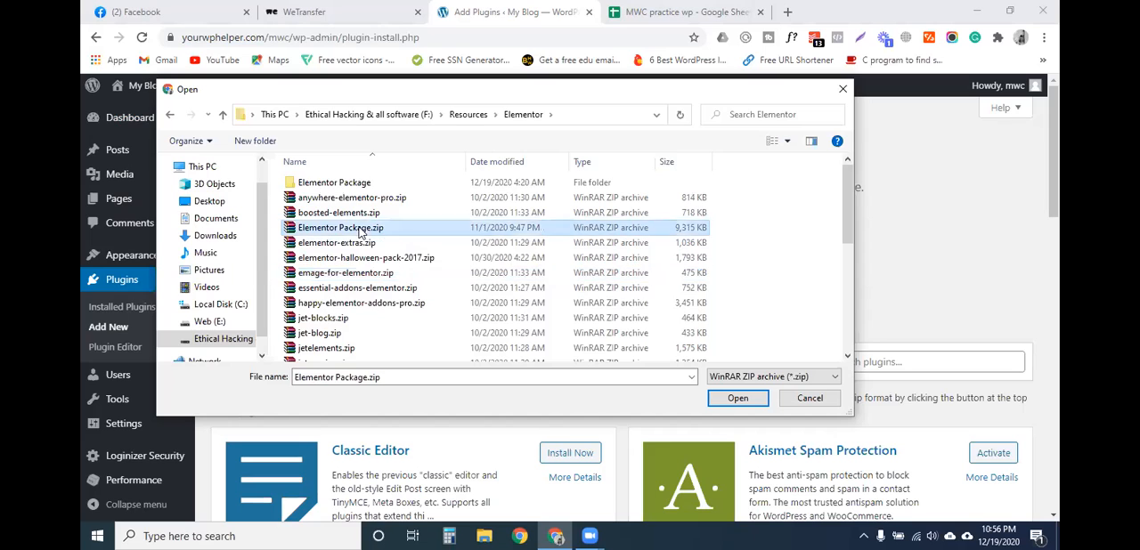
double_click(347, 183)
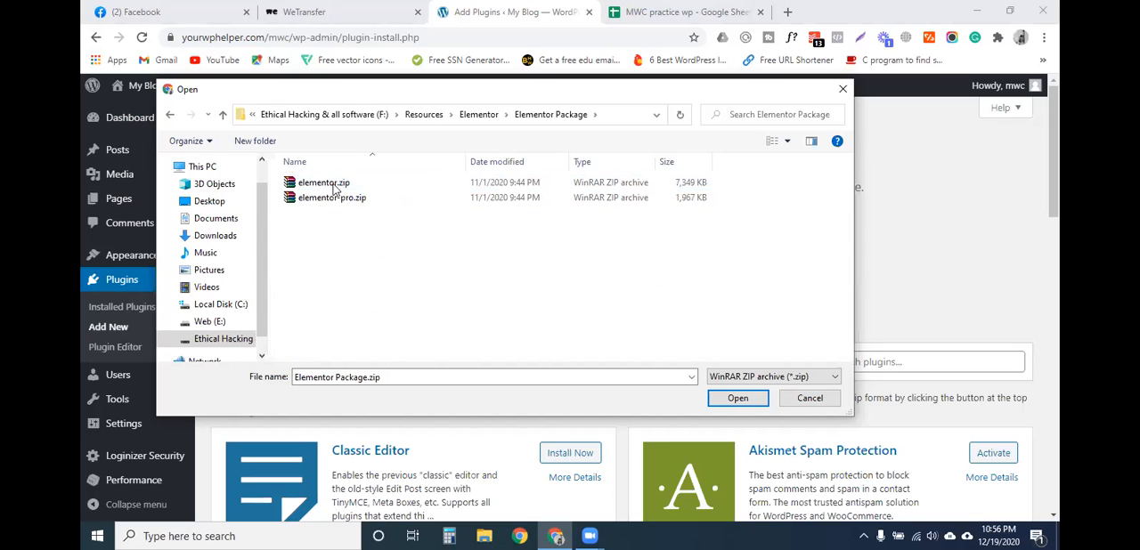
click(222, 114)
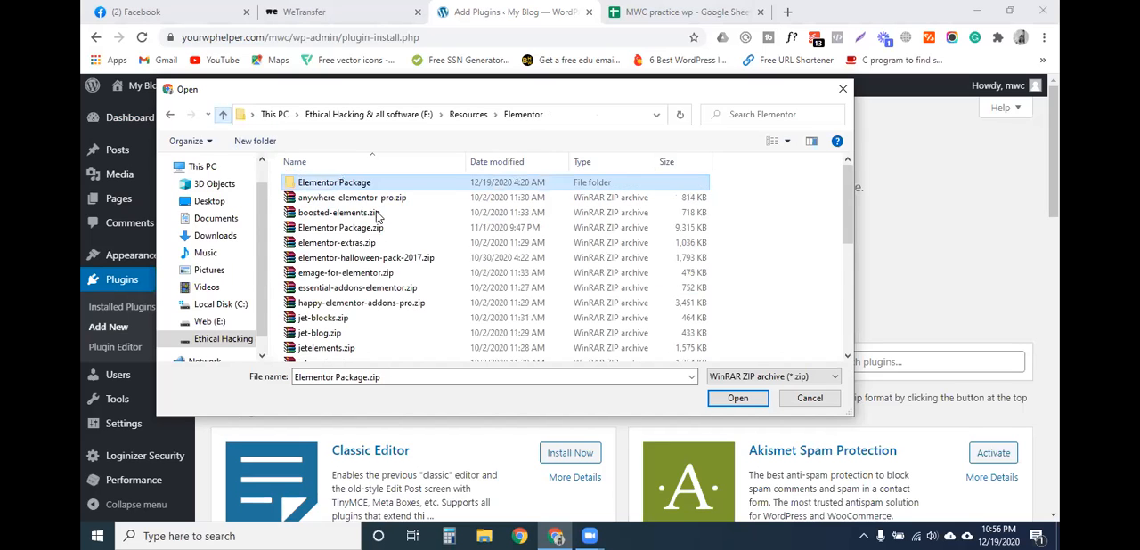
- Choose emage-for-elementor.zip as the plugin file and install it on the site
click(352, 273)
click(739, 399)
click(716, 250)
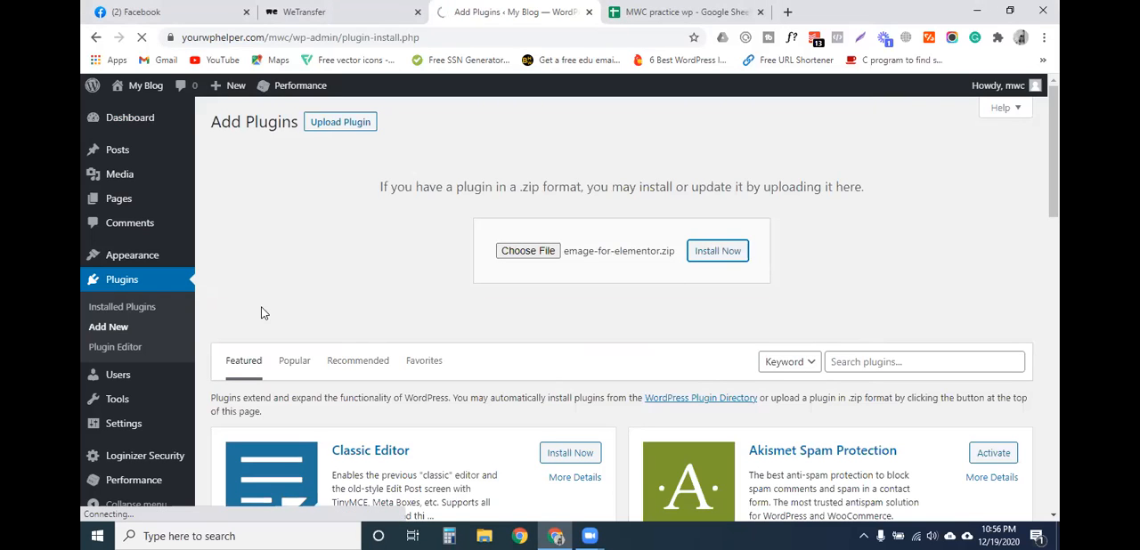
click(677, 12)
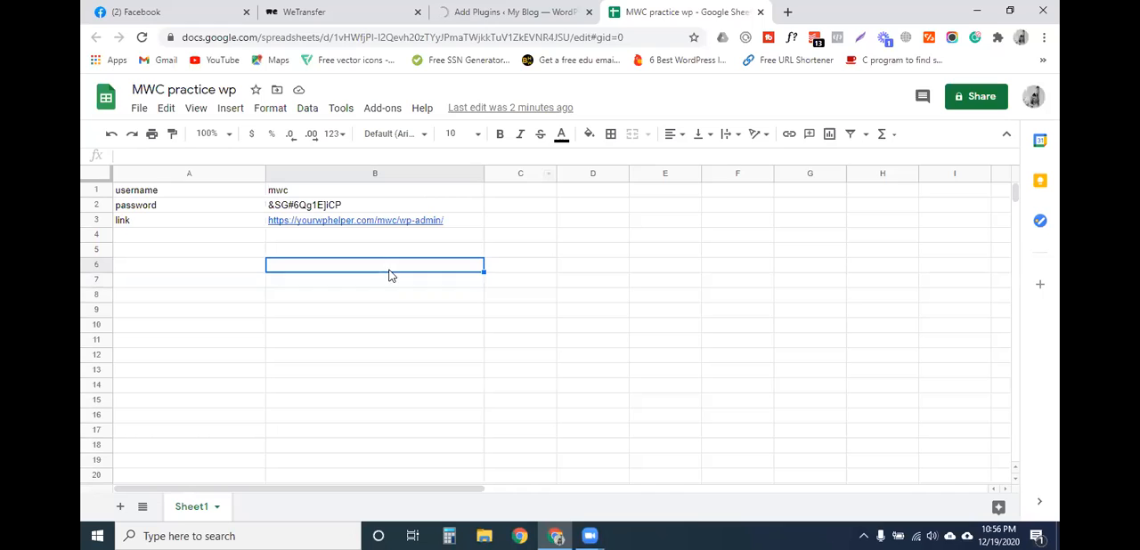
click(368, 250)
click(387, 235)
click(376, 265)
click(376, 252)
click(378, 236)
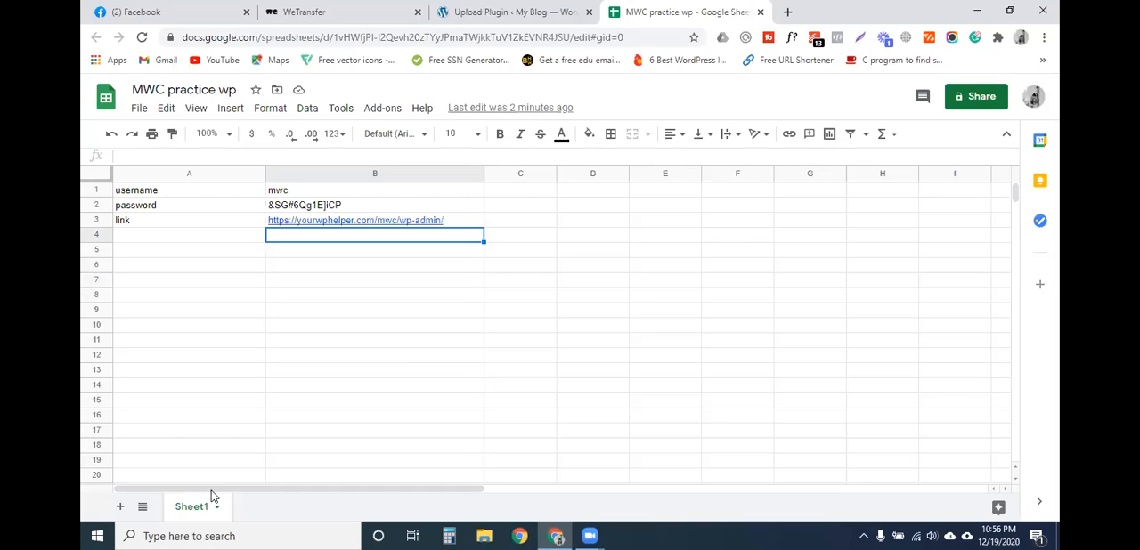
click(412, 313)
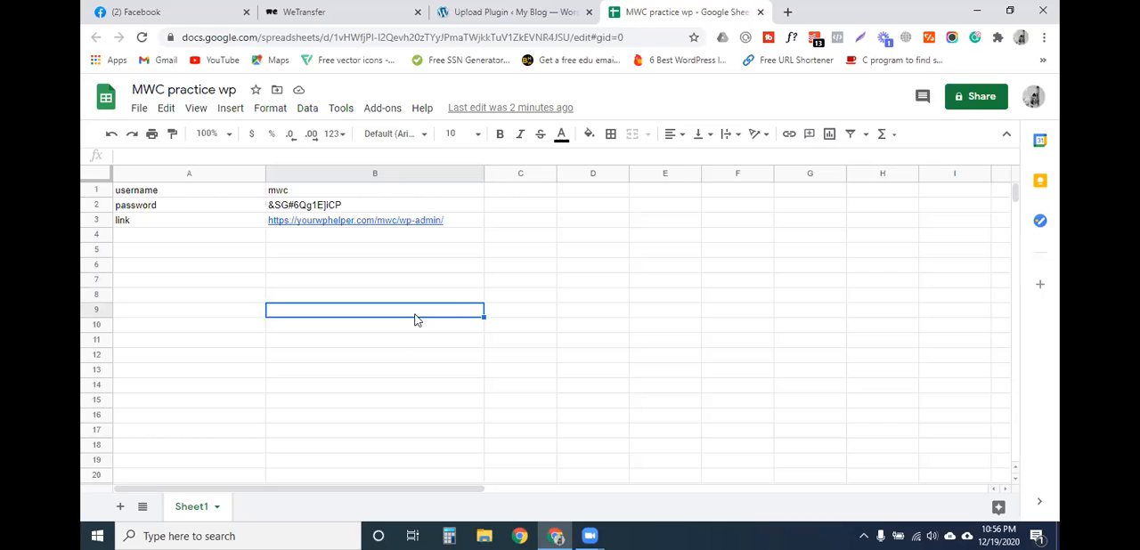
- Return to WordPress, activate the uploaded Emage Hover Effects for Elementor plugin and review the installed plugins list
click(513, 12)
click(269, 228)
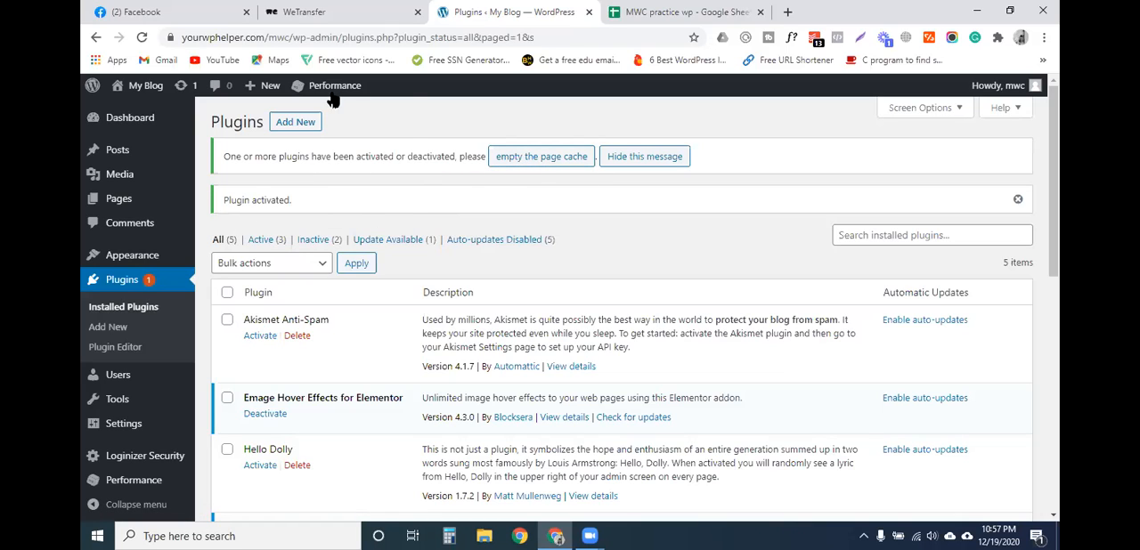
mouse_move(331, 95)
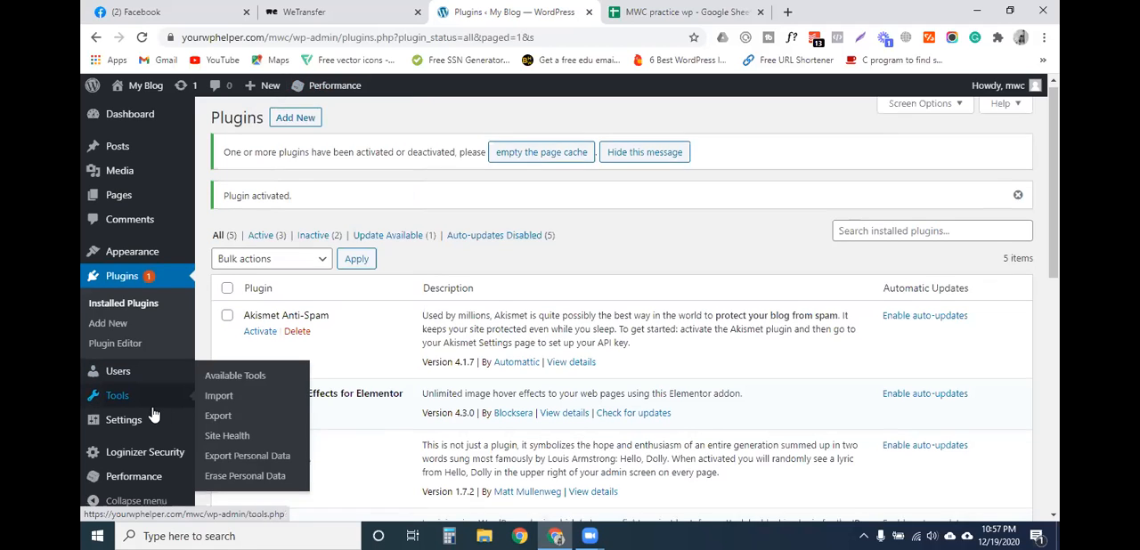
scroll(189, 396, down, 1)
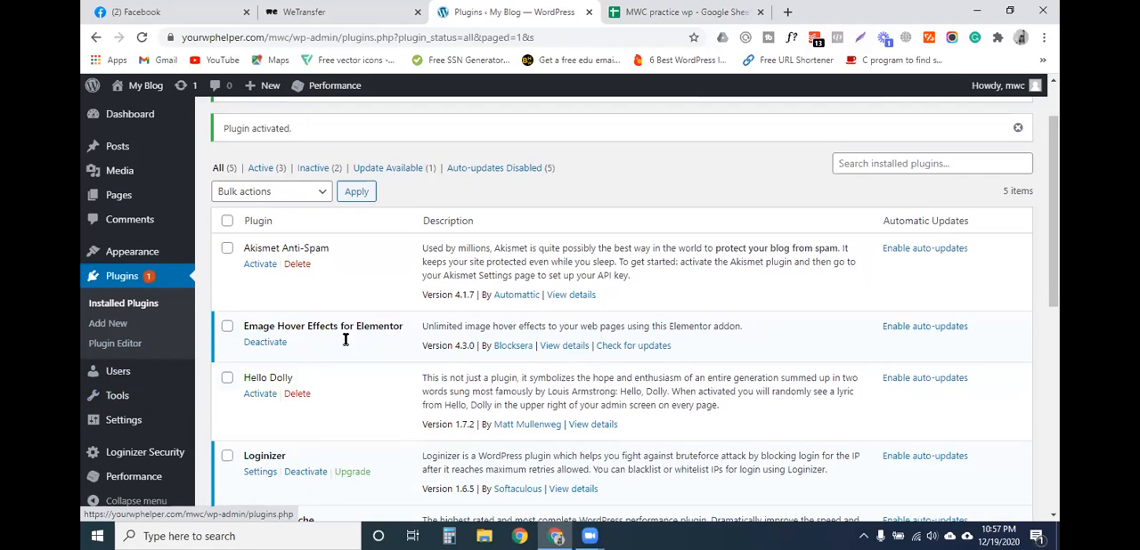
scroll(316, 393, down, 2)
scroll(357, 304, up, 3)
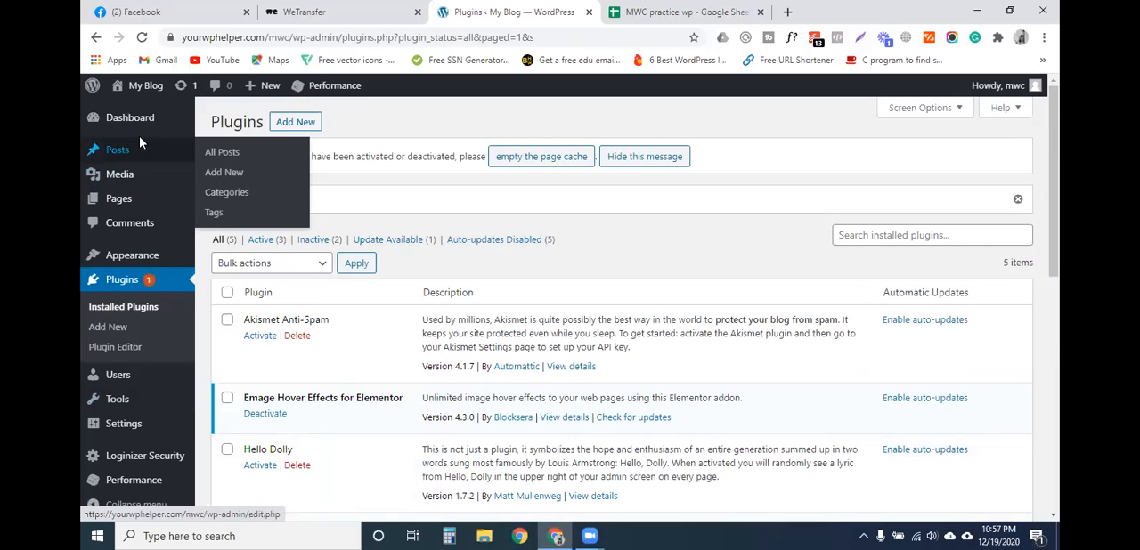
- Start adding a new page to the WordPress site
scroll(103, 327, down, 1)
scroll(105, 321, up, 1)
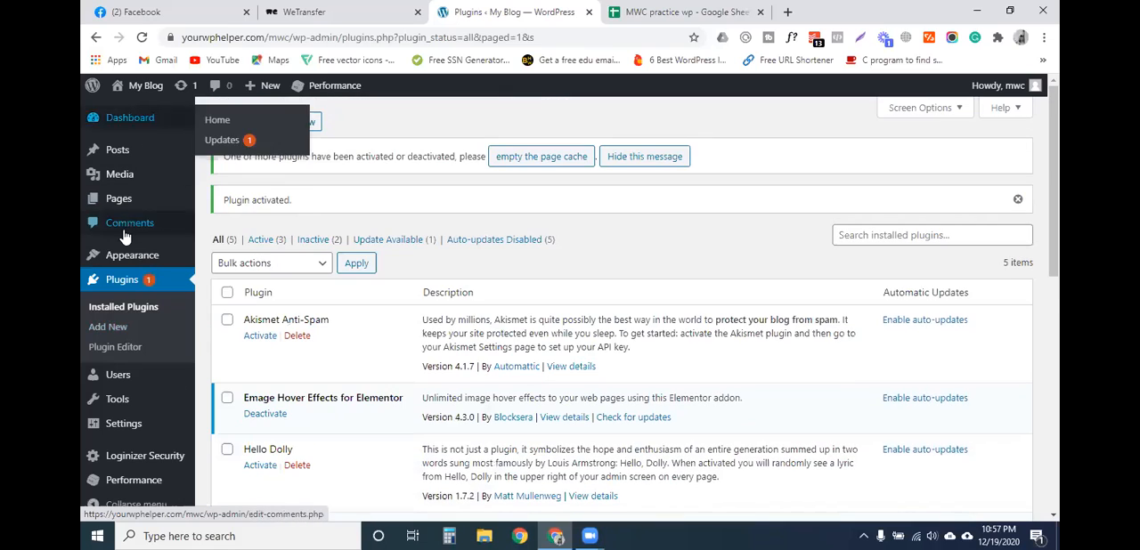
mouse_move(127, 196)
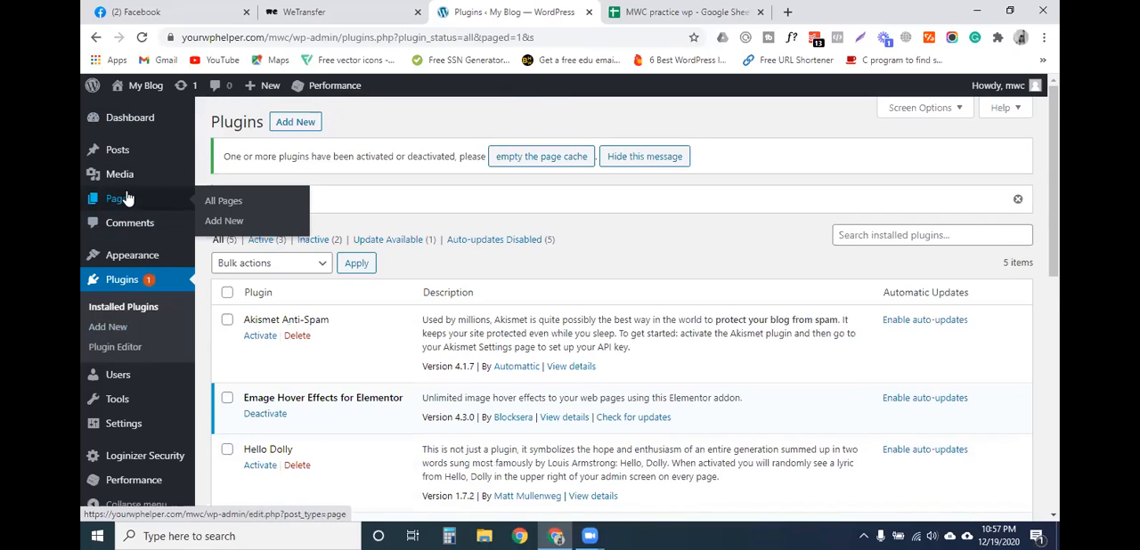
click(224, 221)
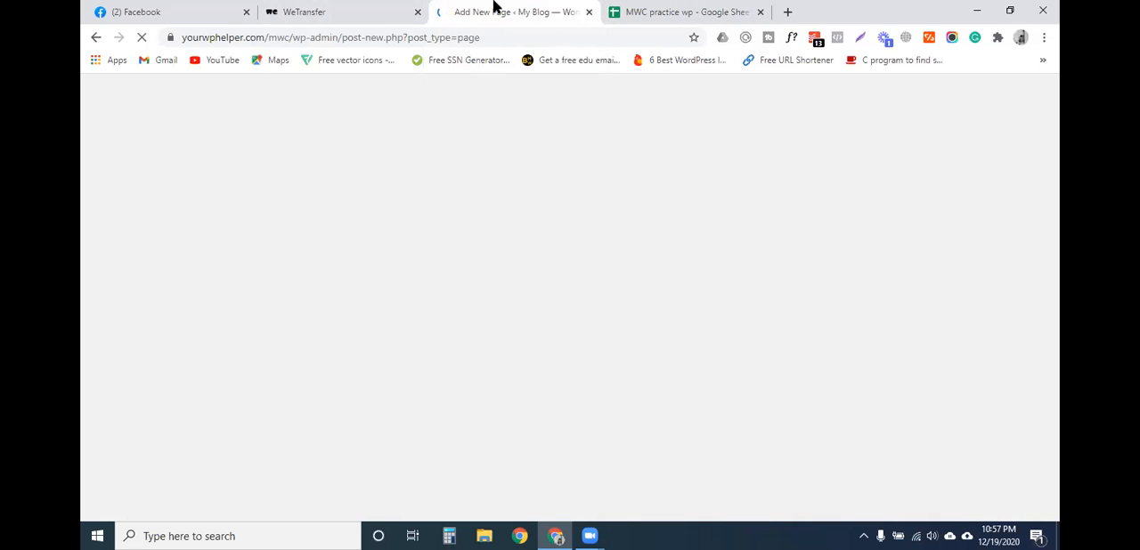
- Switch to WeTransfer and create a link for a new transfer containing emage-for-elementor.zip
click(383, 13)
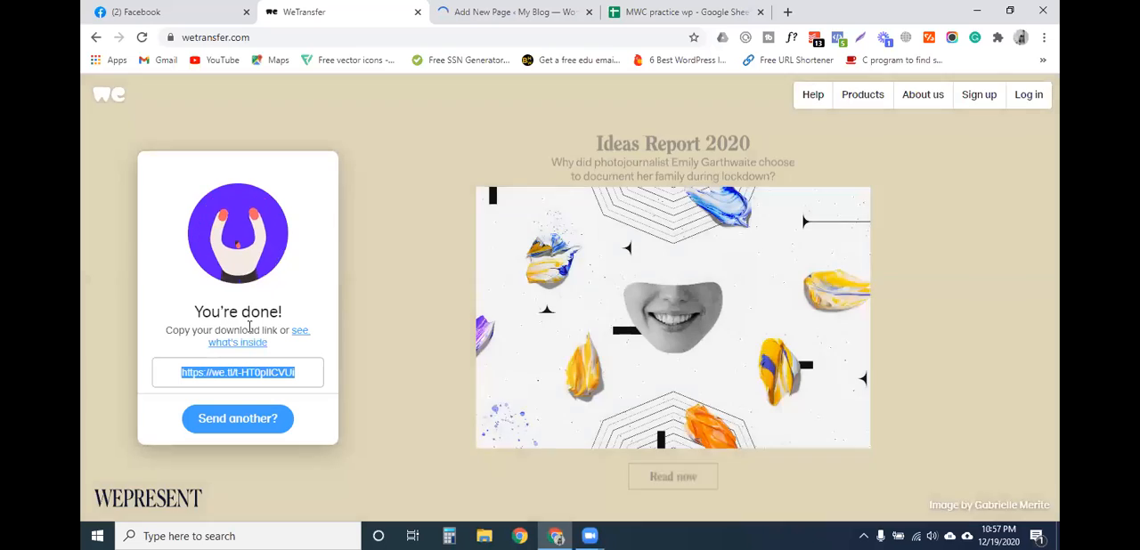
click(245, 418)
click(237, 428)
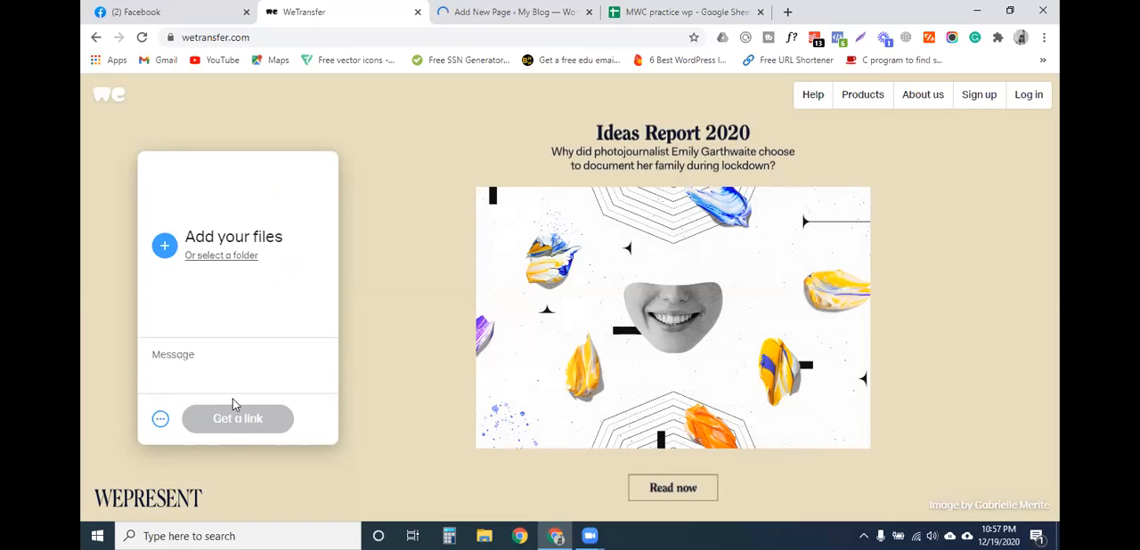
click(231, 244)
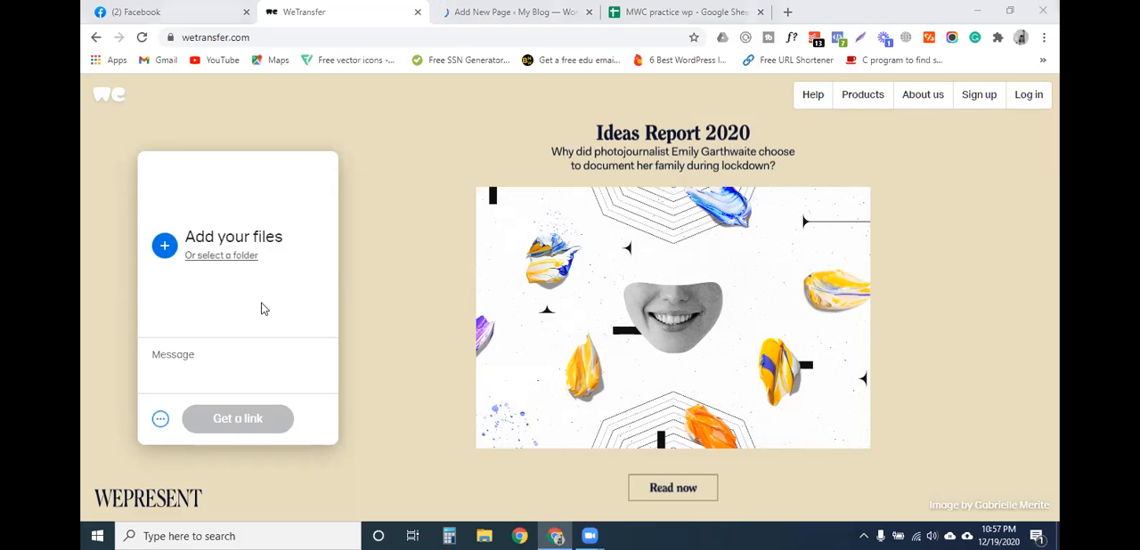
click(329, 274)
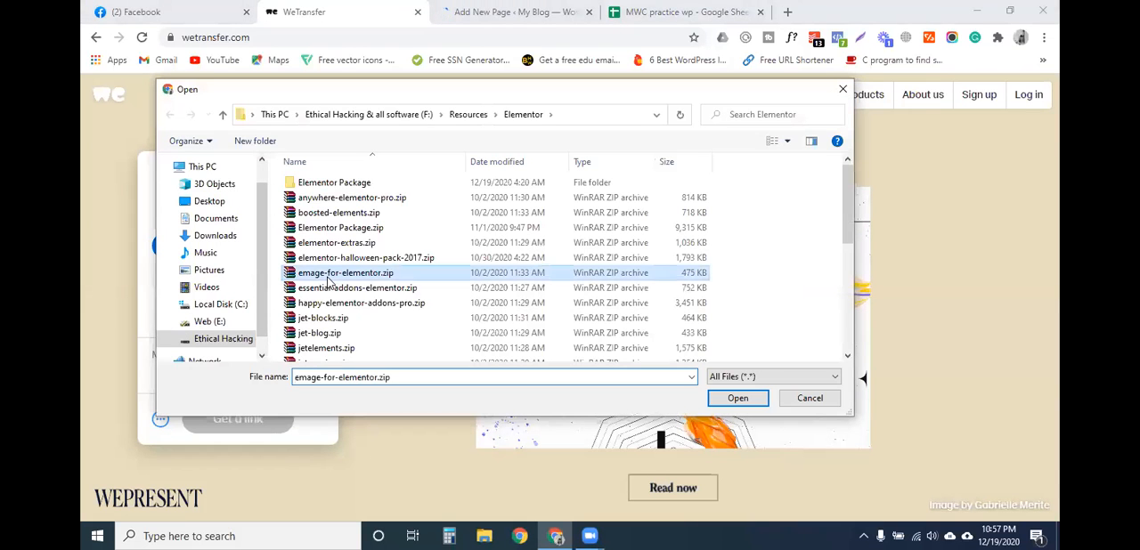
click(739, 398)
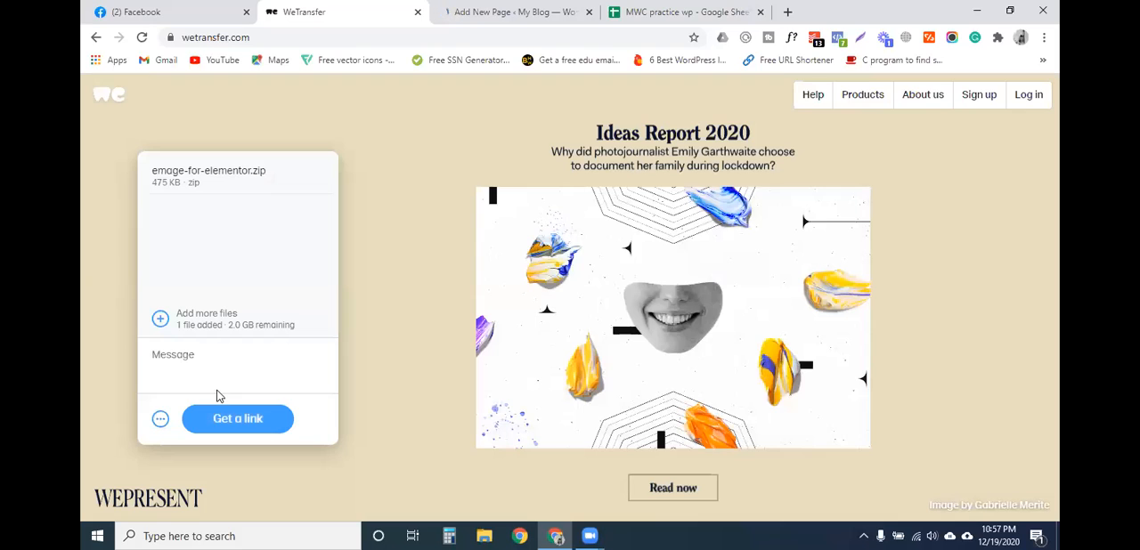
click(229, 423)
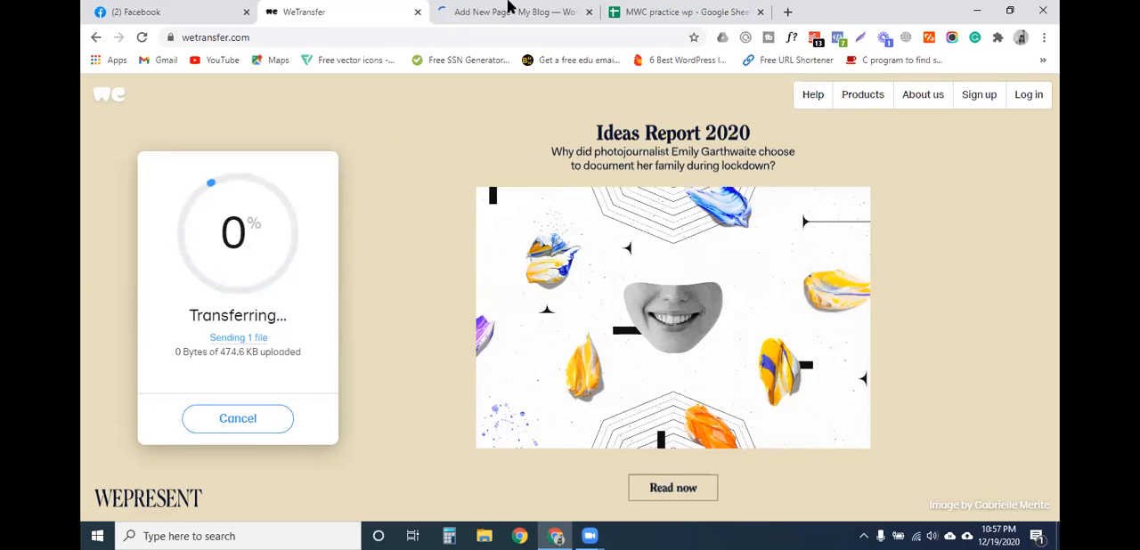
- Copy the download link of the completed emage-for-elementor.zip transfer in WeTransfer
click(509, 11)
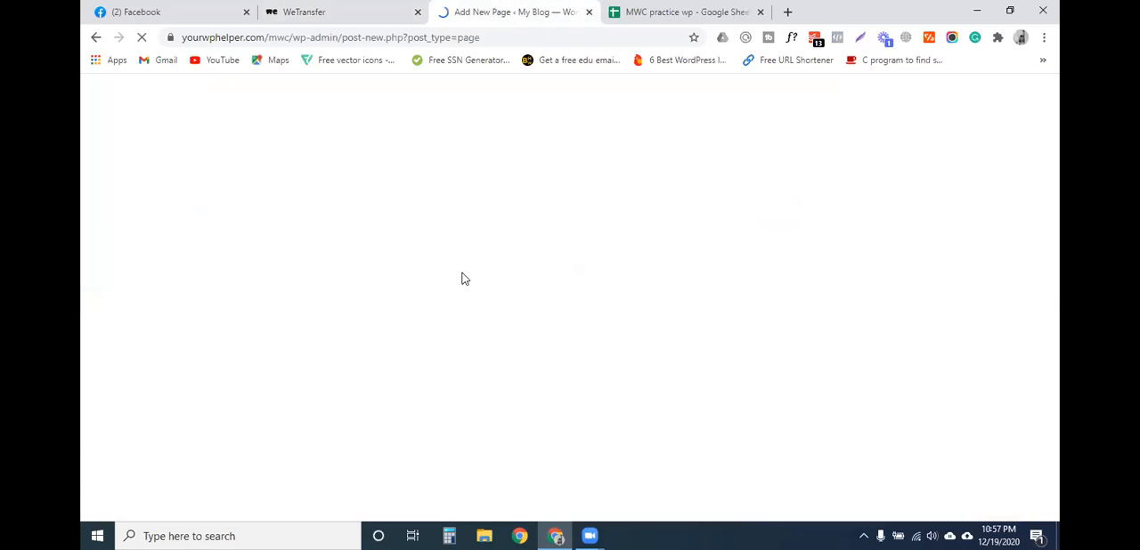
click(348, 8)
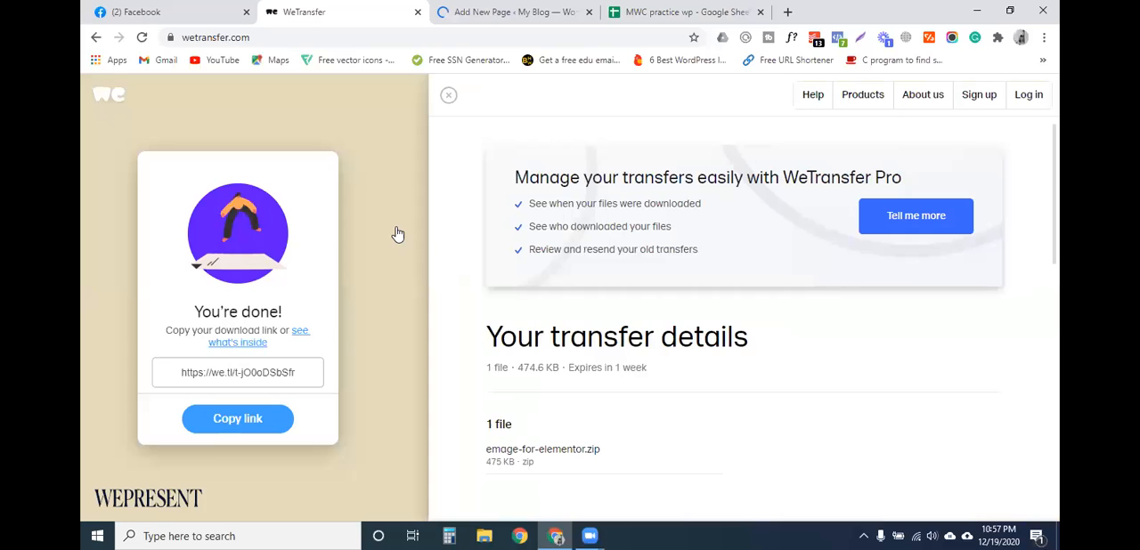
click(234, 422)
- Switch to Facebook, look over the recent Messenger conversations, and return to the new page in WordPress
click(232, 7)
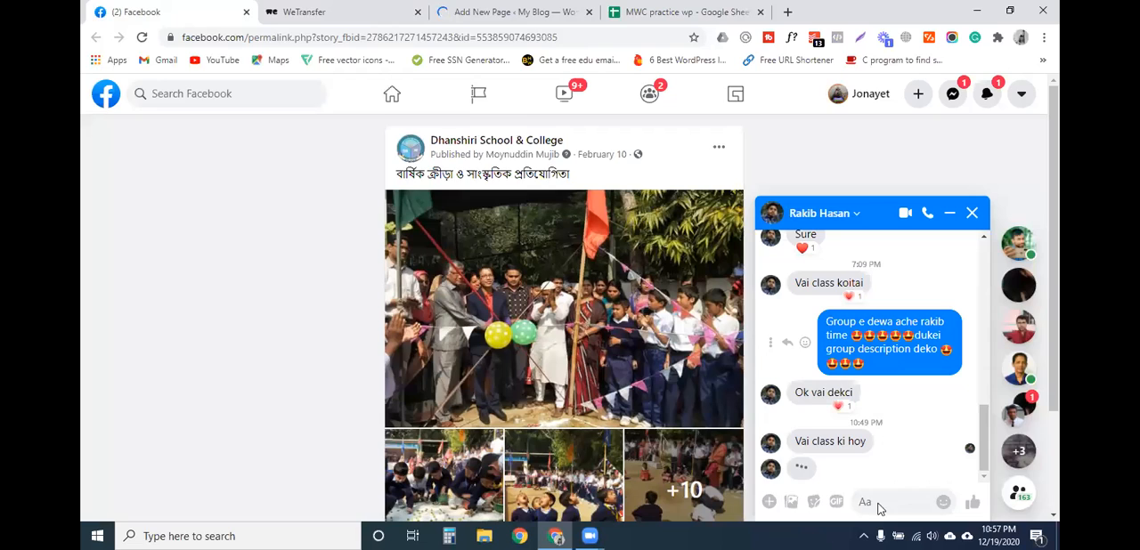
click(868, 225)
click(524, 11)
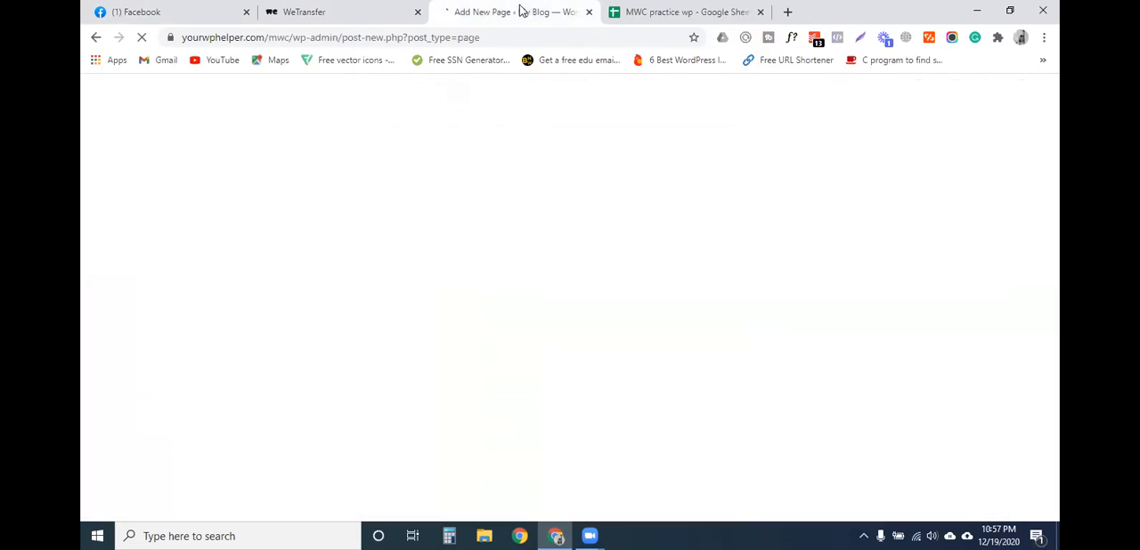
click(356, 16)
click(165, 12)
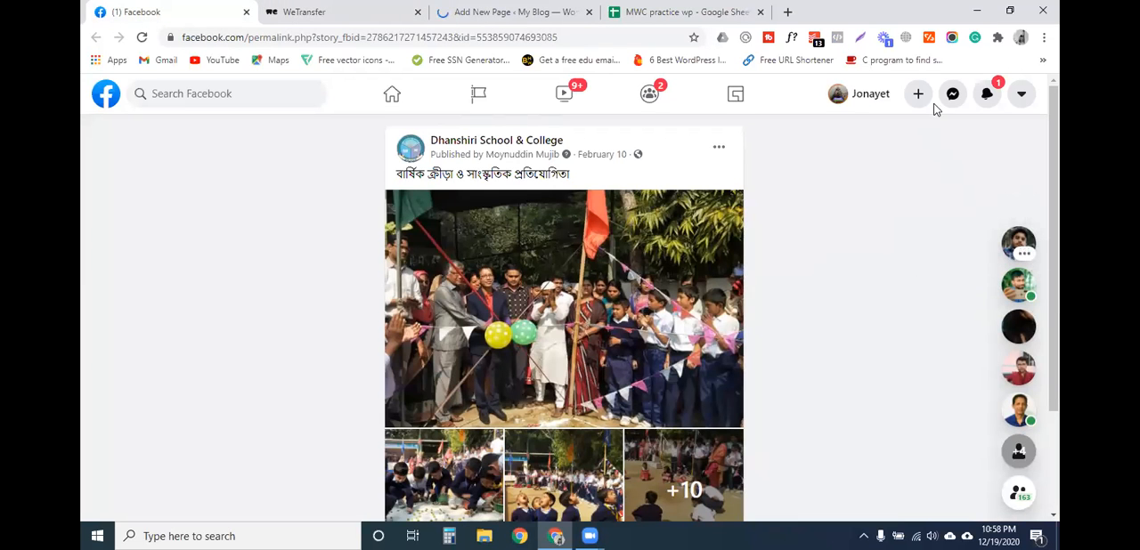
click(950, 95)
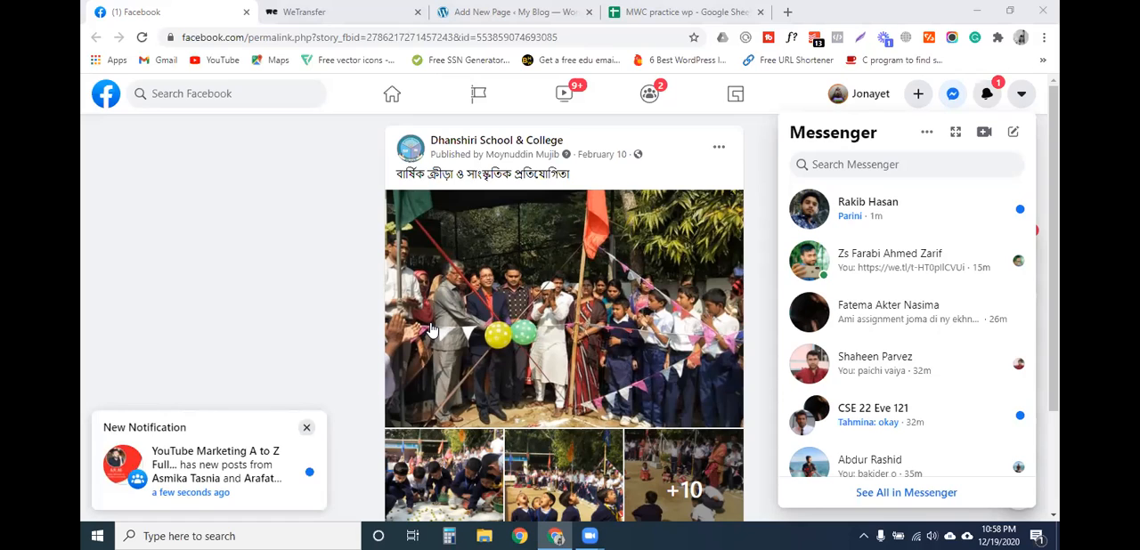
click(748, 247)
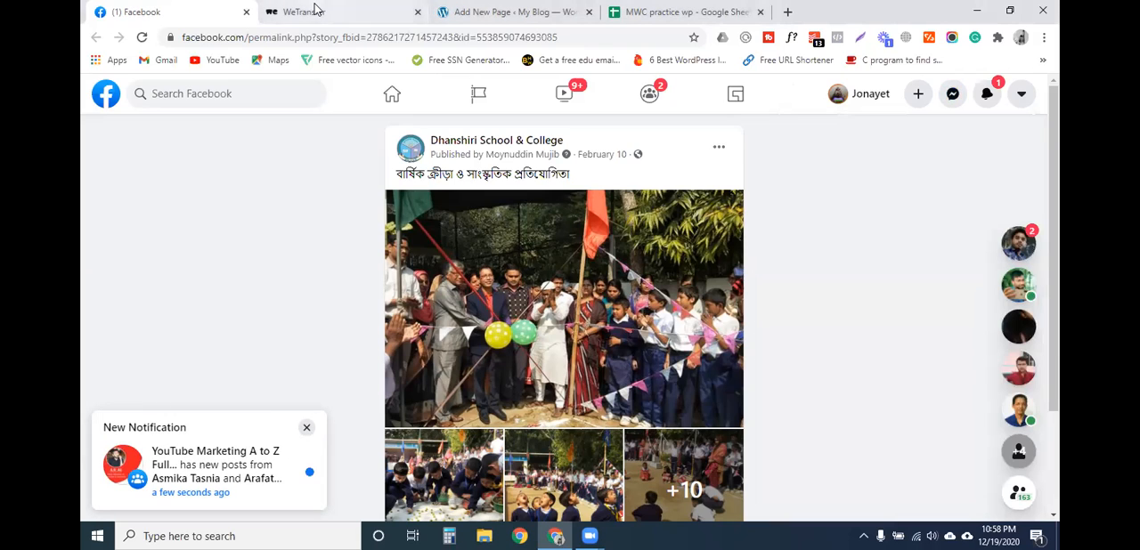
click(316, 9)
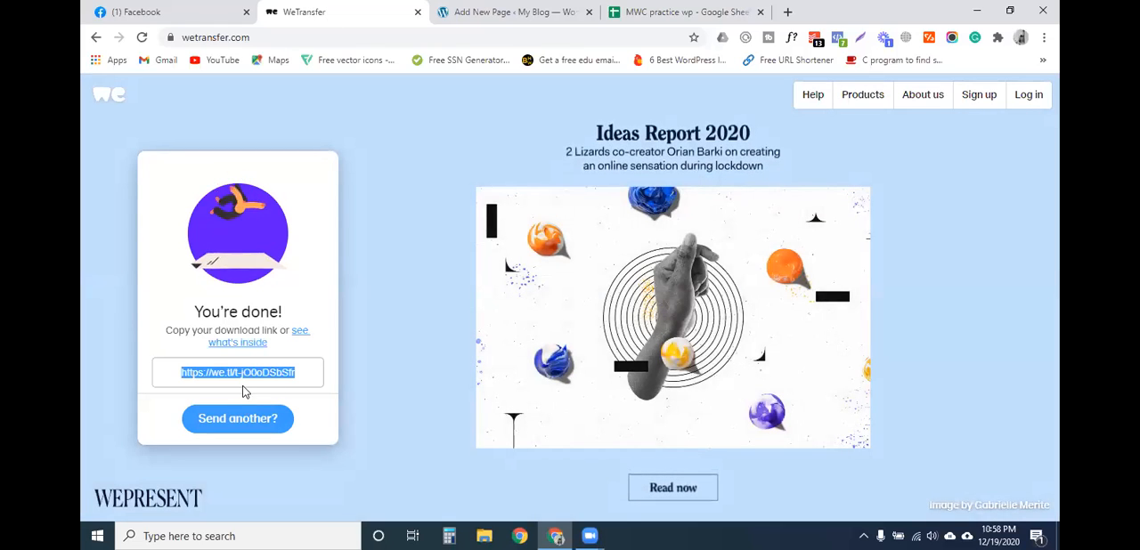
key(ctrl+Tab)
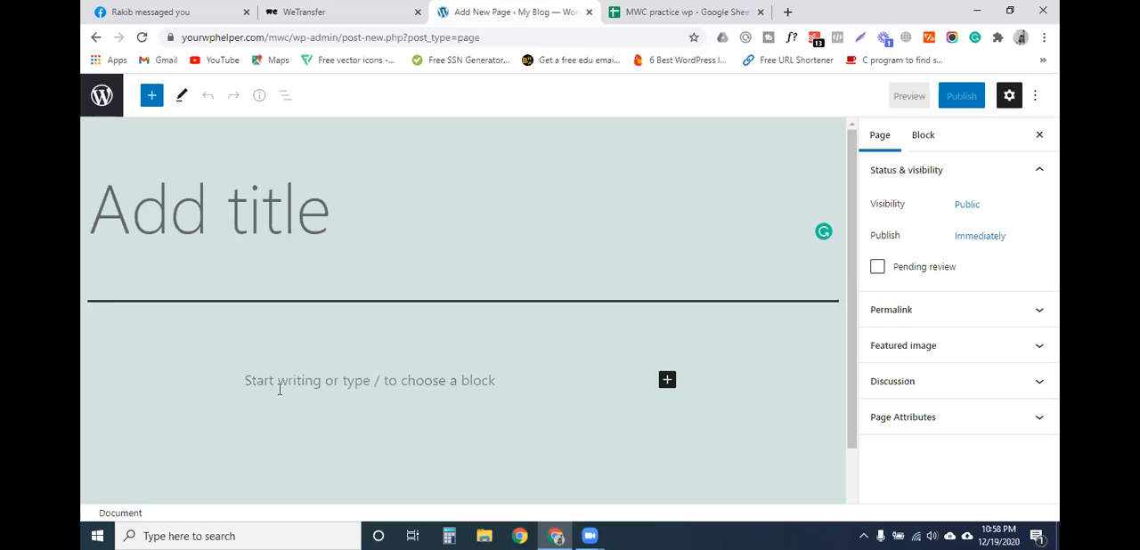
click(283, 384)
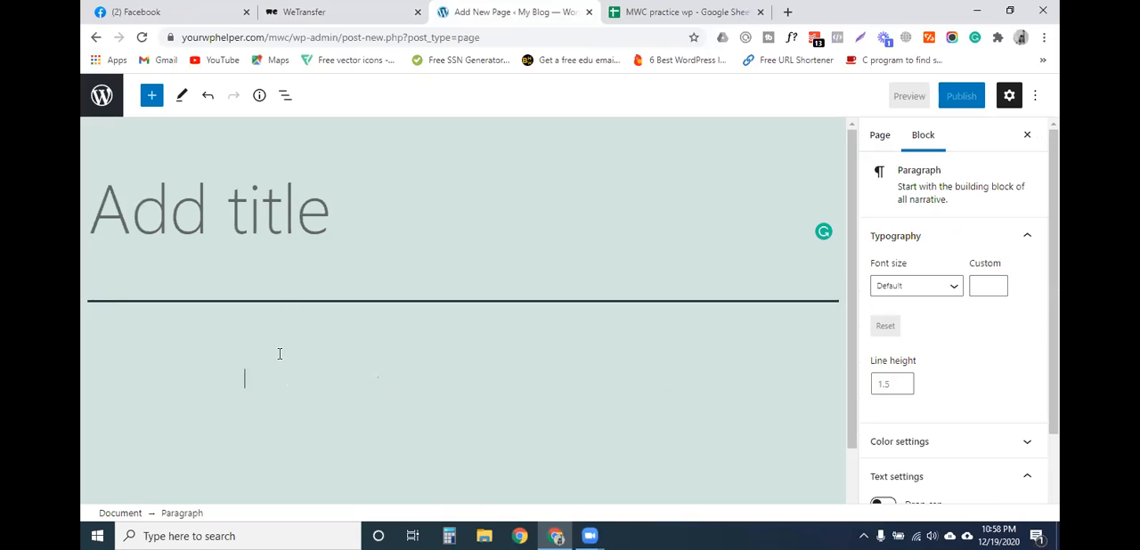
click(276, 234)
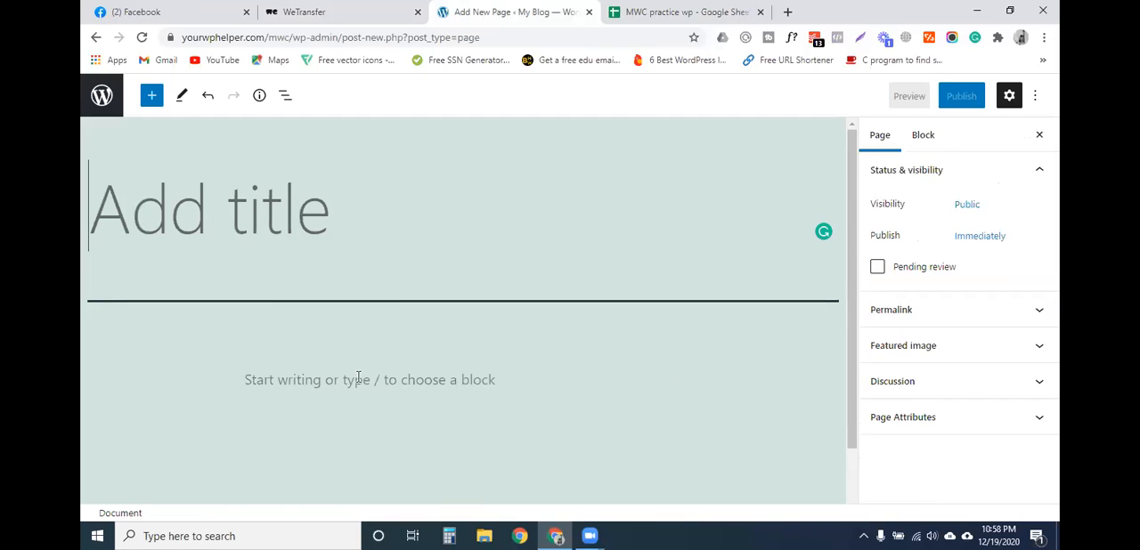
click(358, 378)
click(304, 252)
click(360, 372)
click(300, 293)
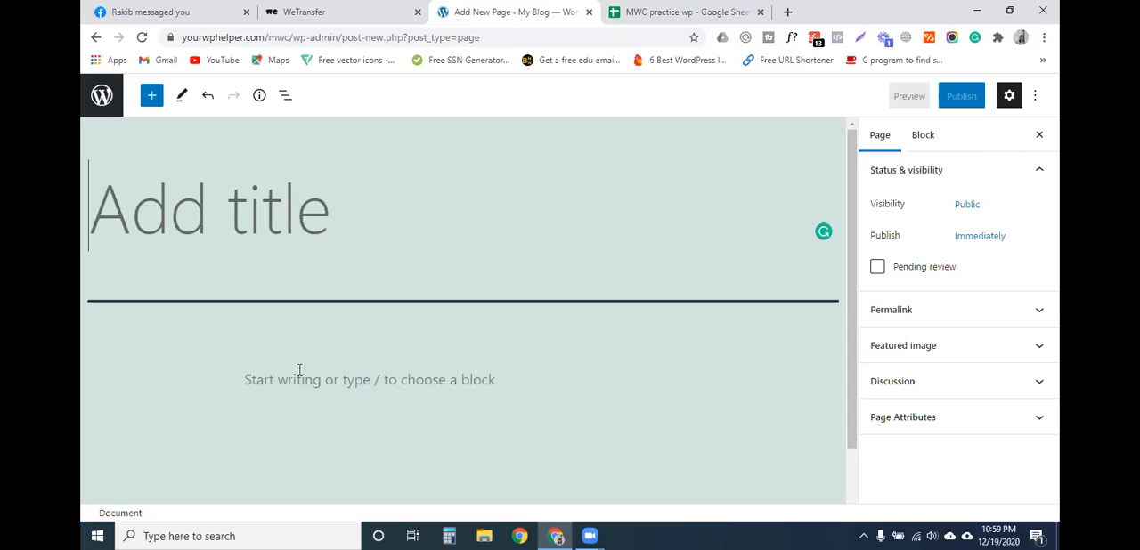
click(300, 370)
click(309, 246)
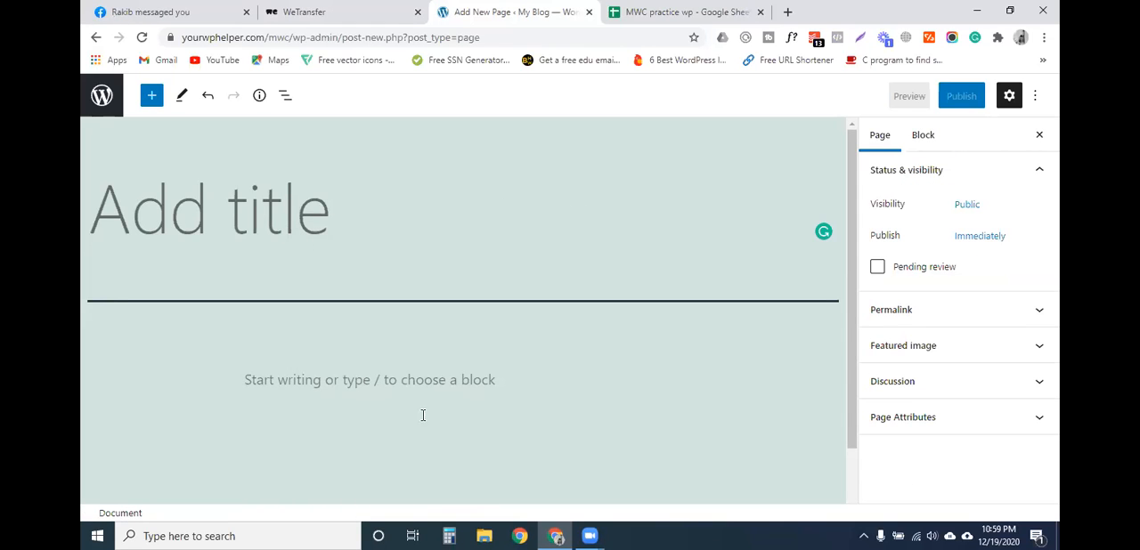
click(269, 380)
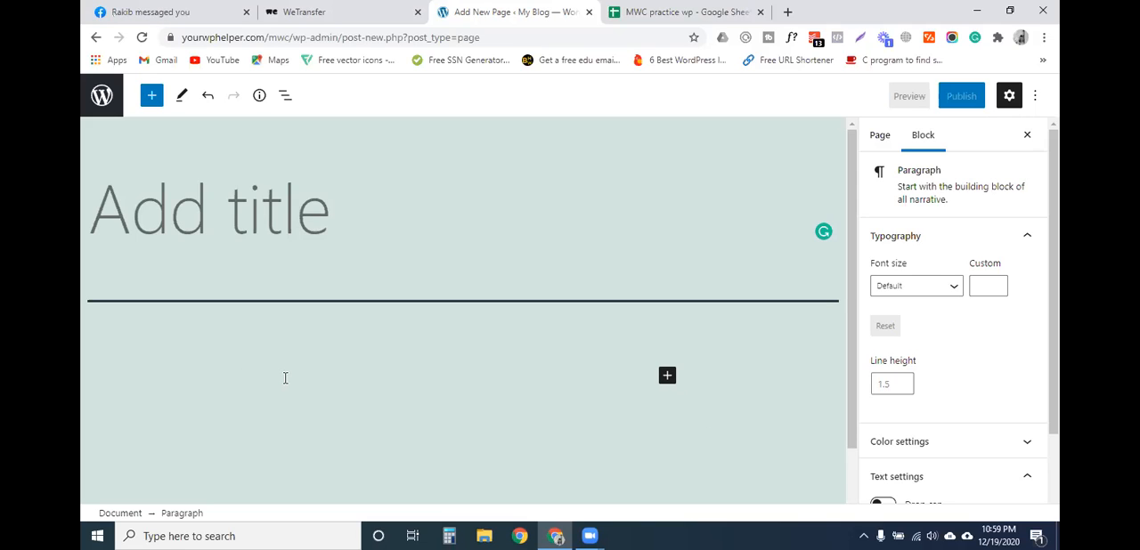
click(225, 236)
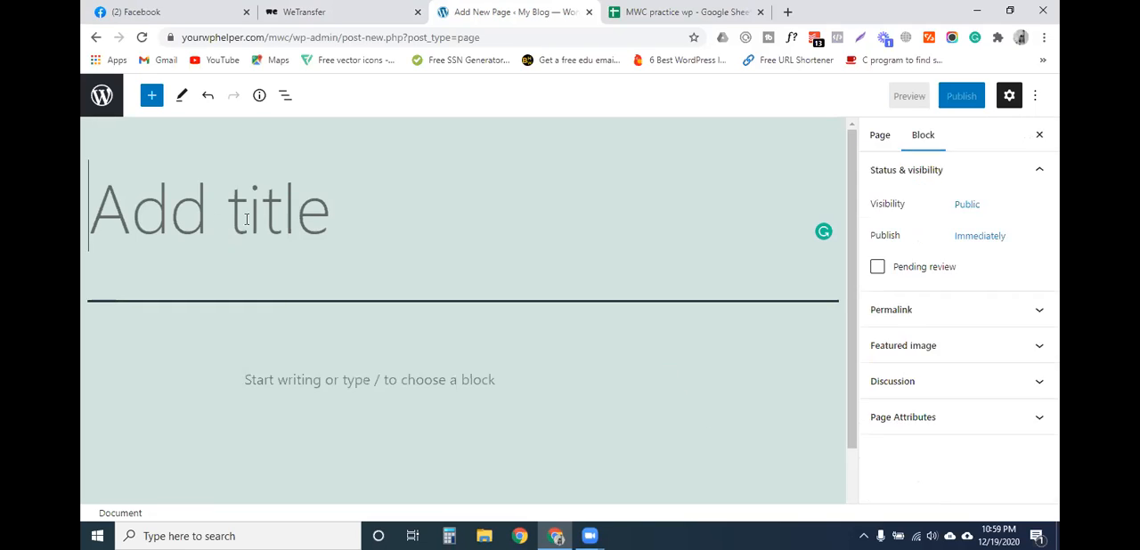
click(311, 374)
- Title the new WordPress page Home and publish it
click(204, 231)
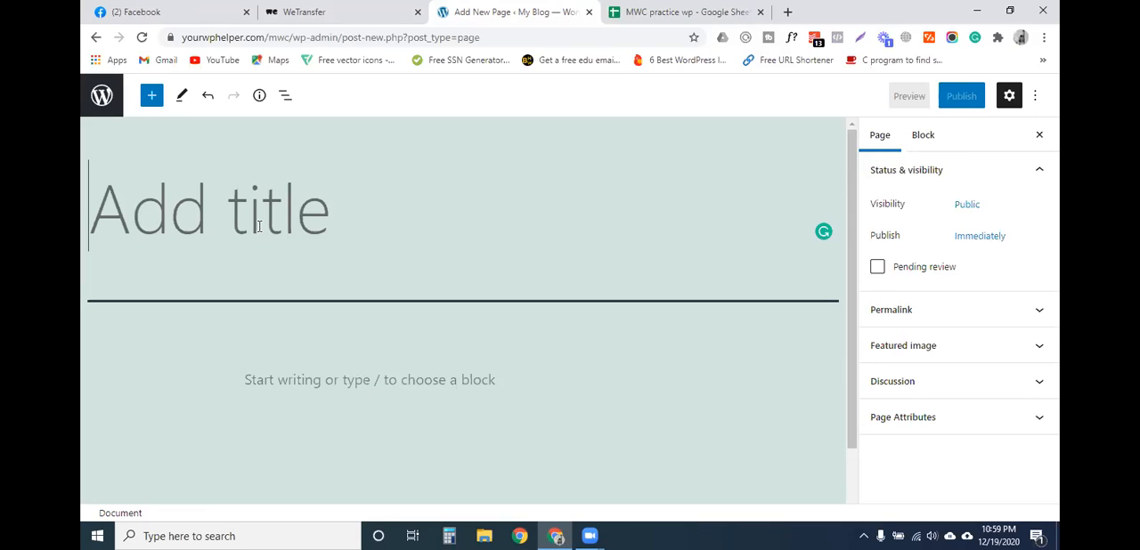
text(Home)
key(BackSpace)
key(BackSpace)
key(BackSpace)
key(BackSpace)
text(HomeImage)
key(BackSpace)
key(BackSpace)
key(BackSpace)
key(BackSpace)
key(BackSpace)
key(Return)
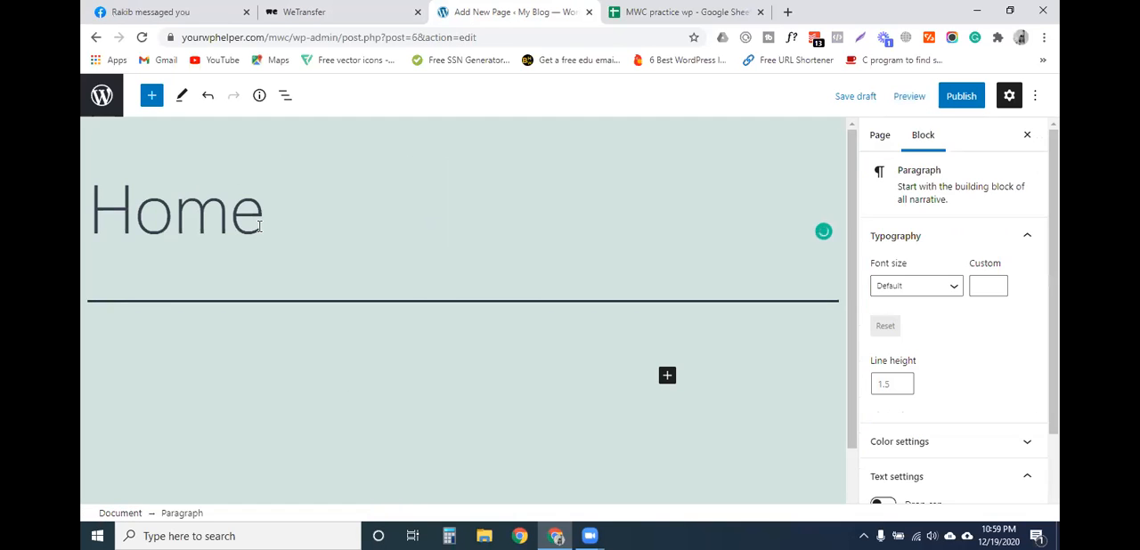
click(962, 96)
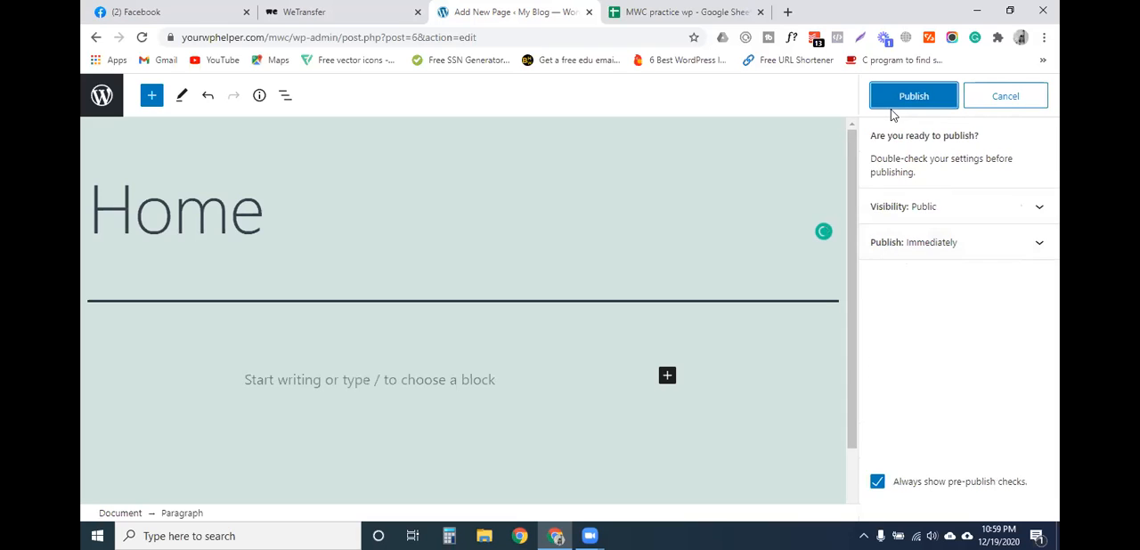
key(Return)
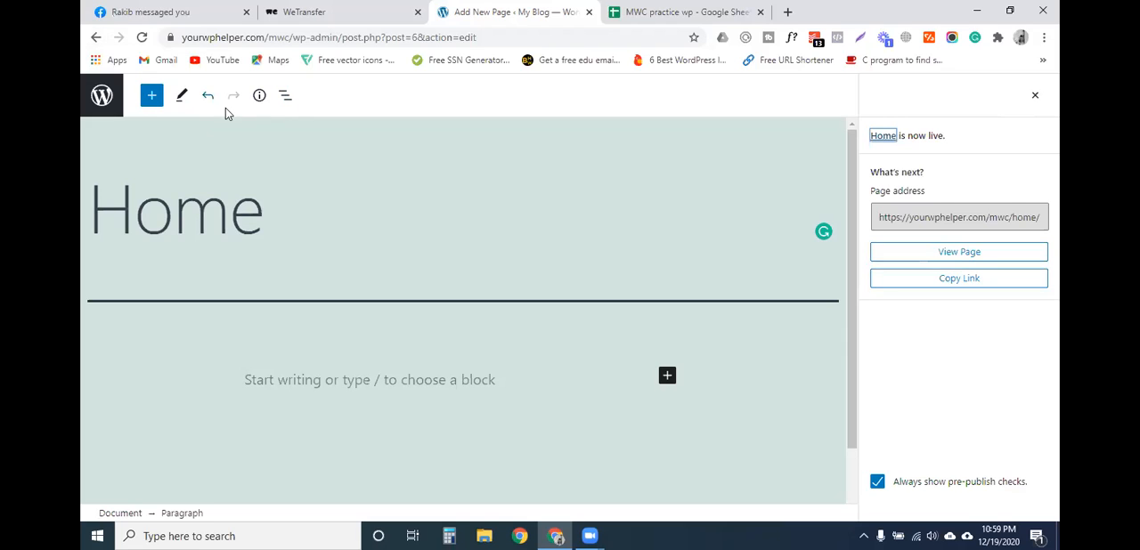
- Return to the site's plugins list and open the upload form for adding a new plugin
click(96, 37)
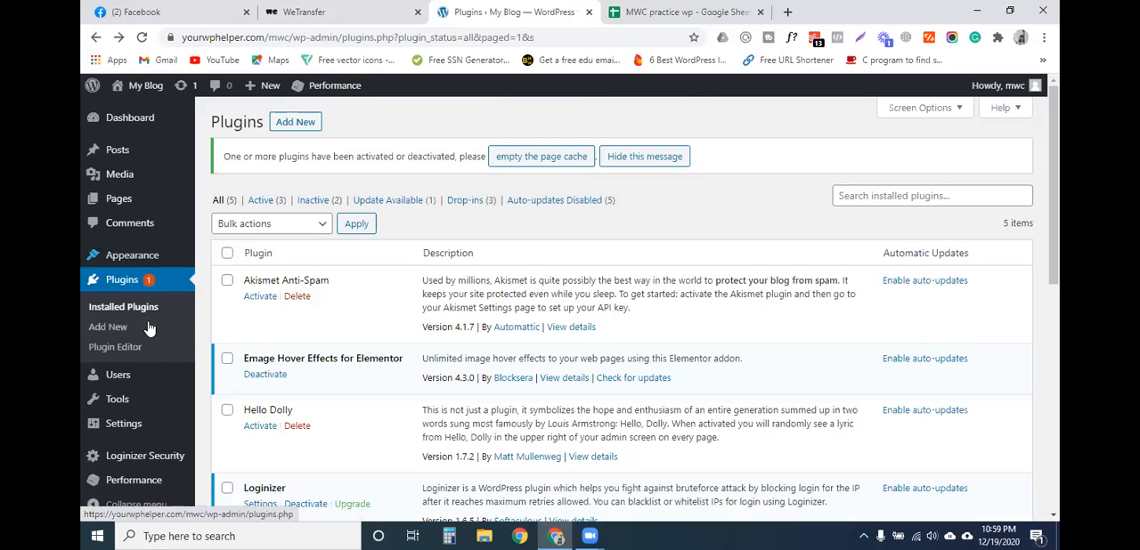
scroll(140, 423, down, 2)
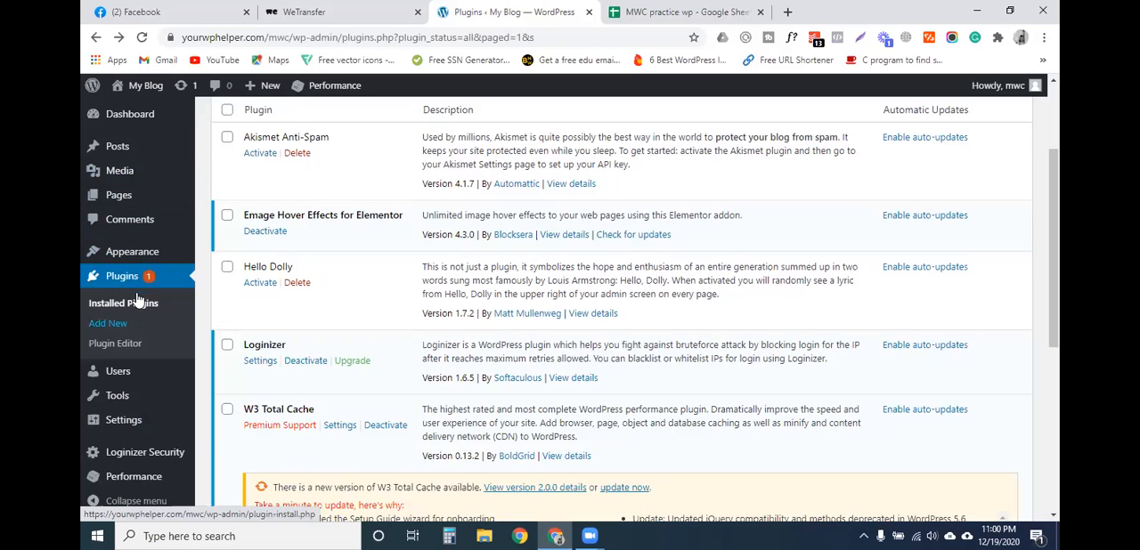
click(123, 326)
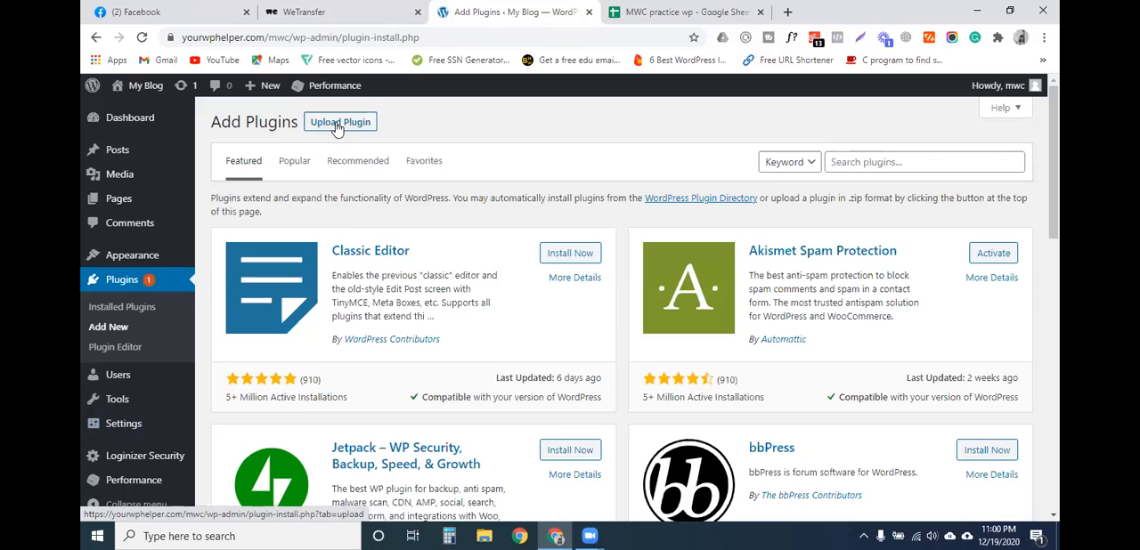
click(337, 124)
- Choose elementor.zip from the Elementor Package folder as the plugin file and start installing it
click(548, 250)
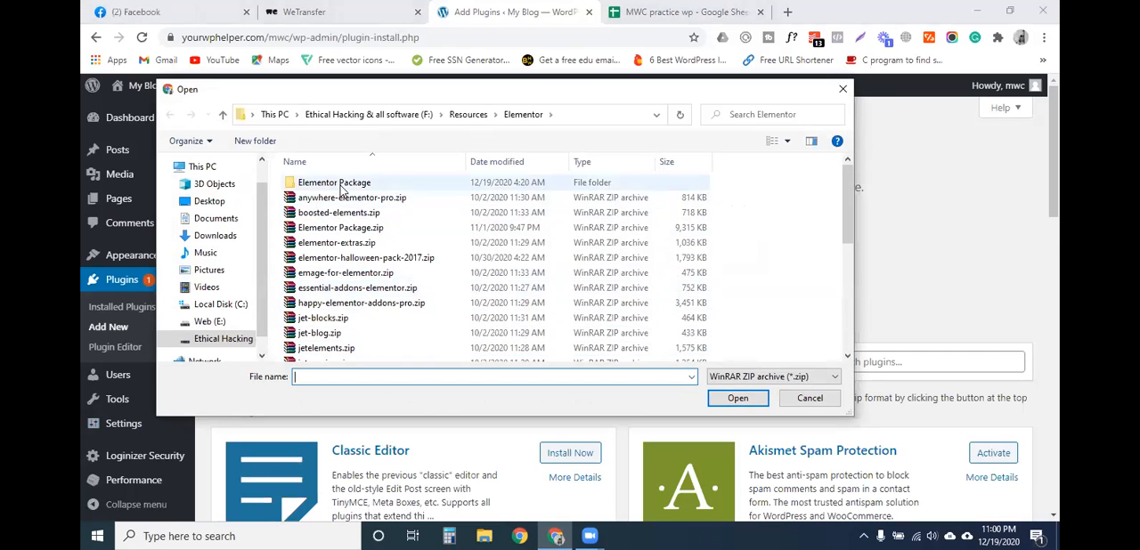
double_click(328, 182)
click(350, 184)
click(738, 398)
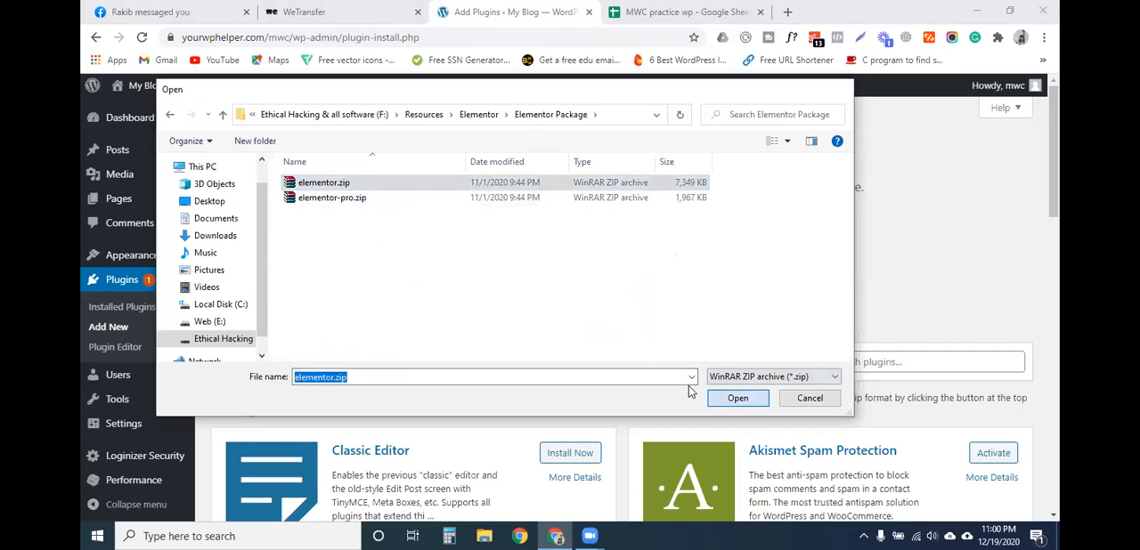
click(726, 251)
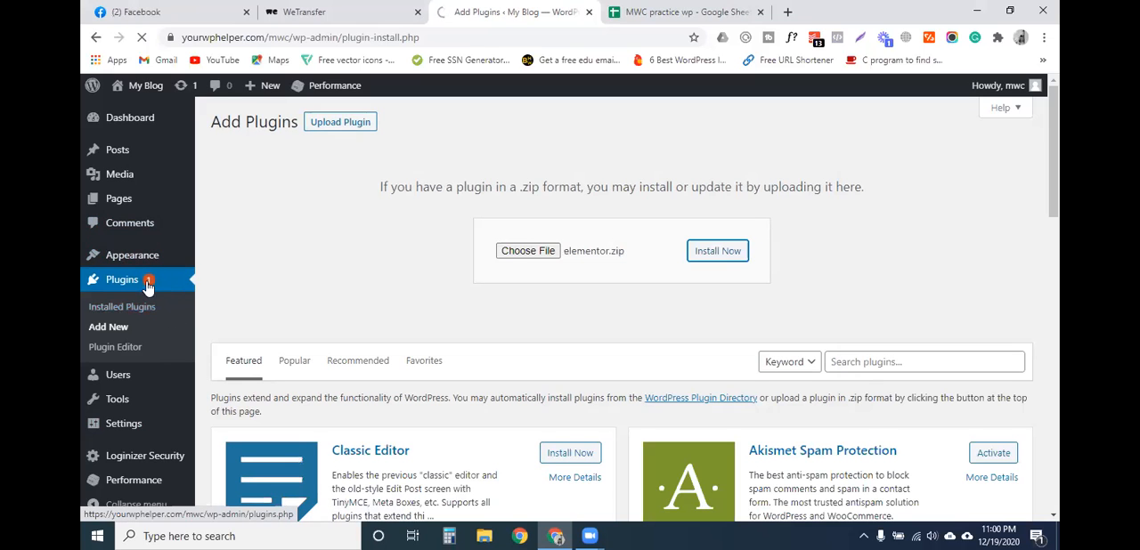
scroll(144, 410, down, 3)
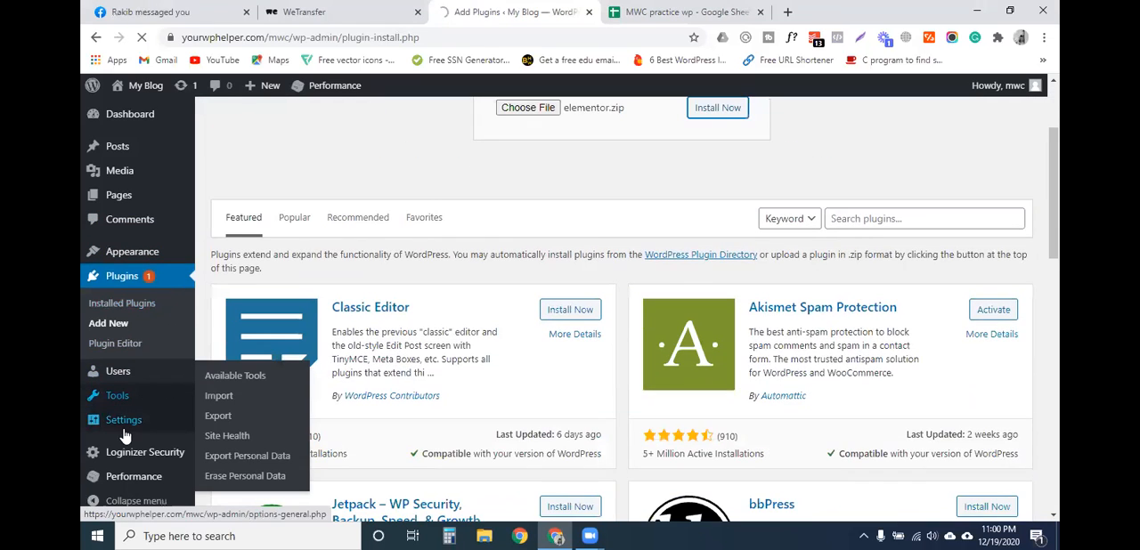
scroll(125, 435, up, 3)
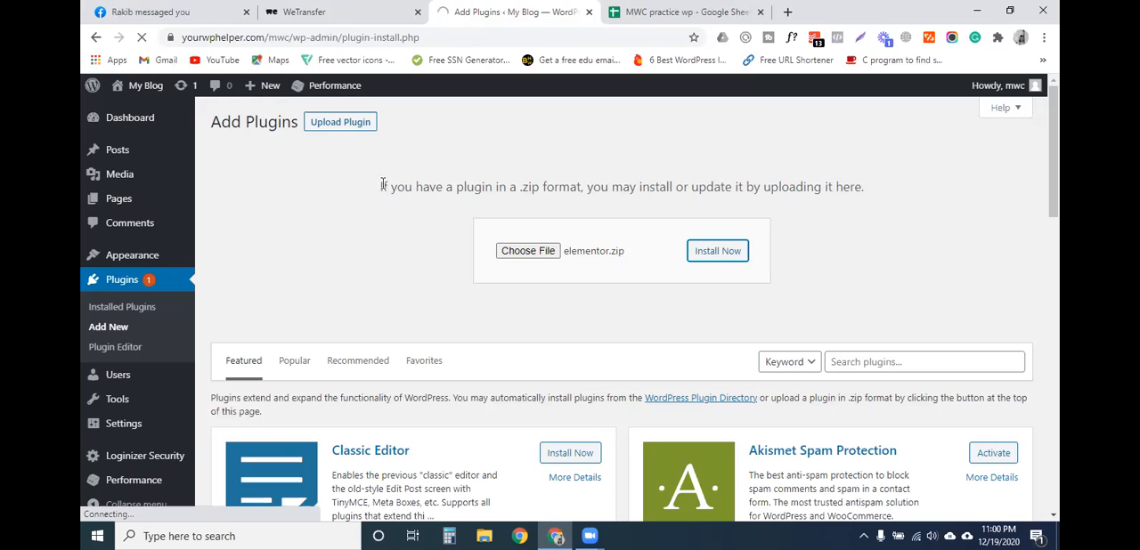
drag(381, 187, 858, 187)
click(858, 223)
scroll(134, 397, down, 4)
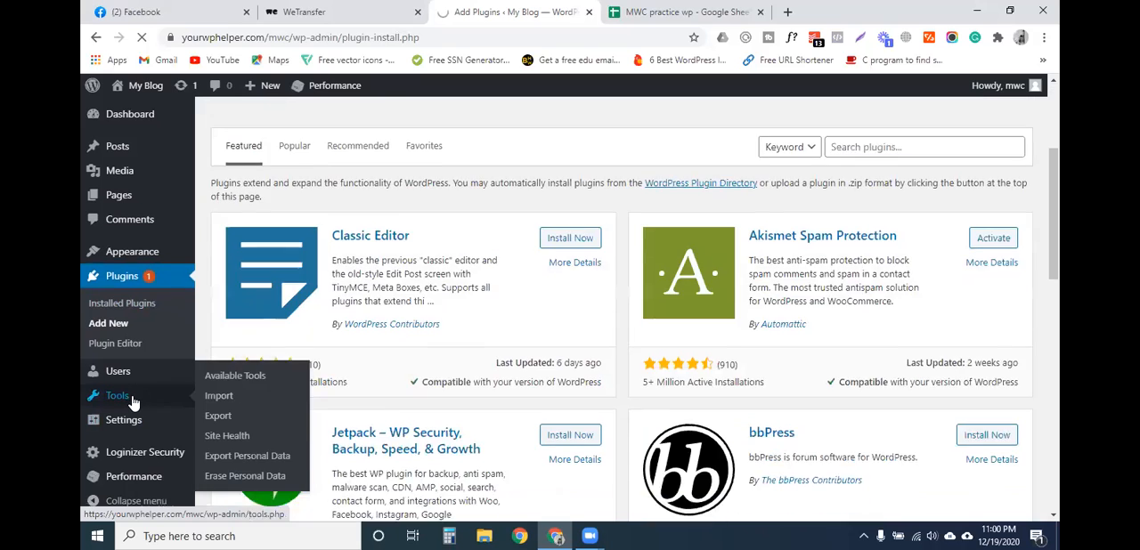
scroll(134, 399, up, 4)
mouse_move(103, 273)
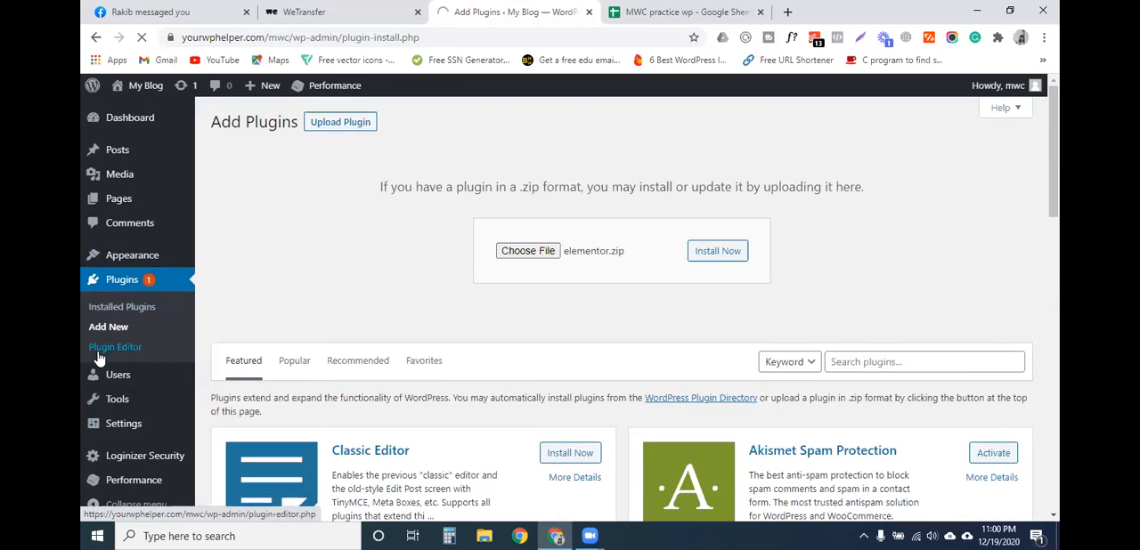
scroll(115, 369, down, 1)
mouse_move(112, 398)
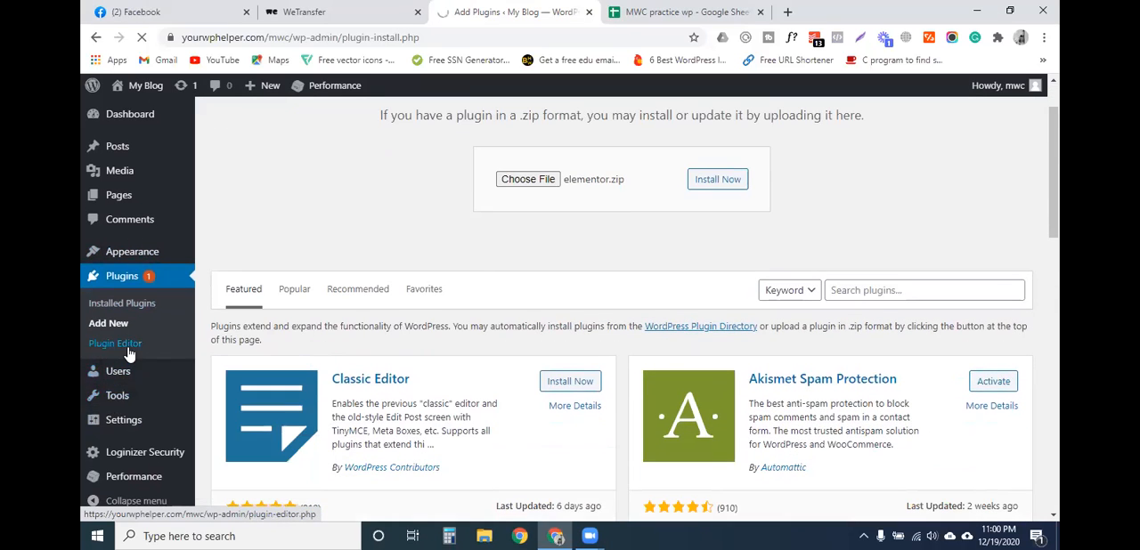
scroll(130, 354, up, 1)
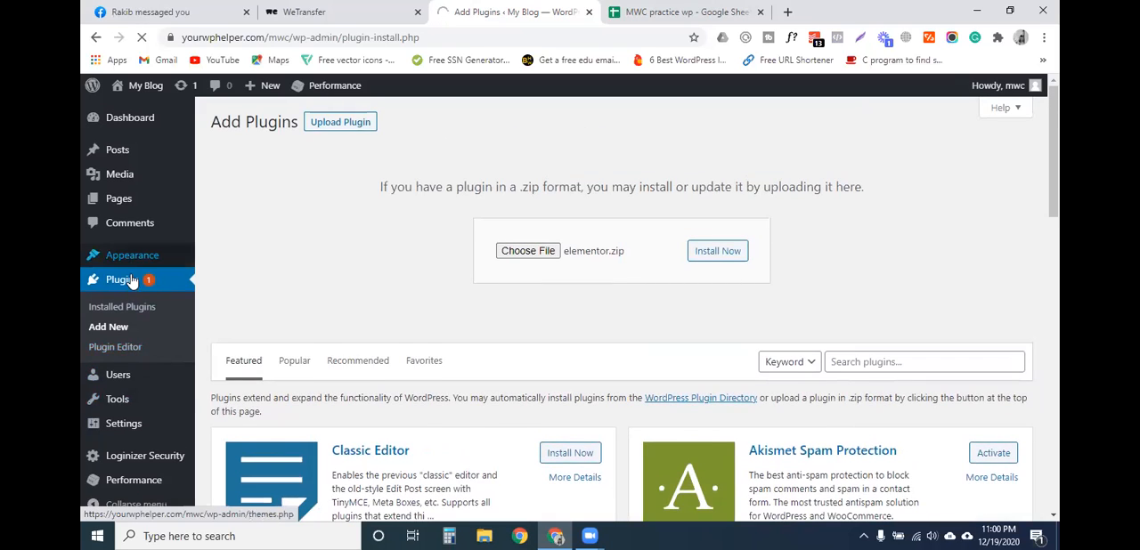
scroll(127, 414, down, 1)
mouse_move(133, 425)
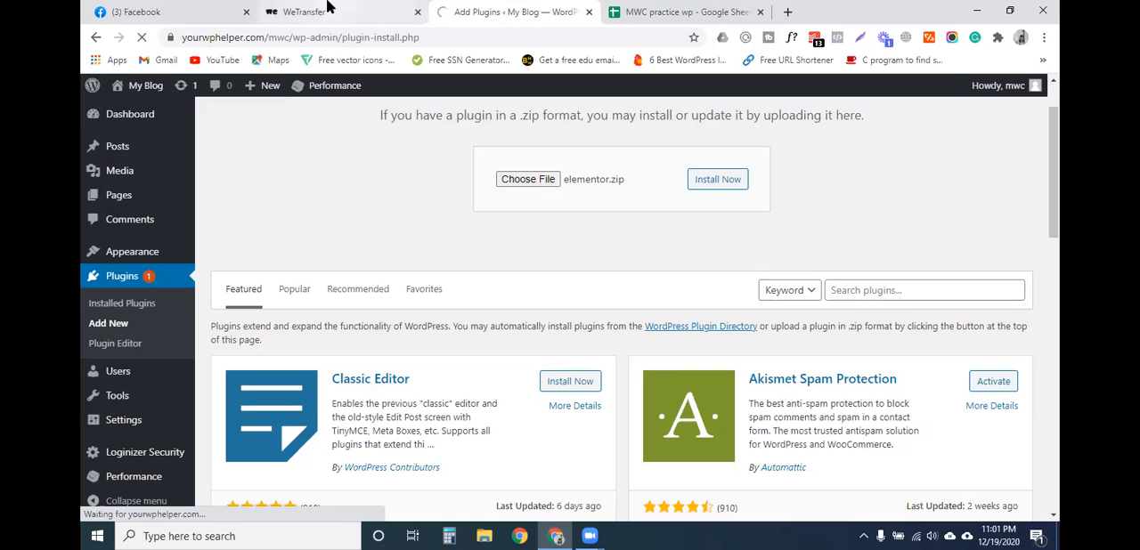
click(673, 12)
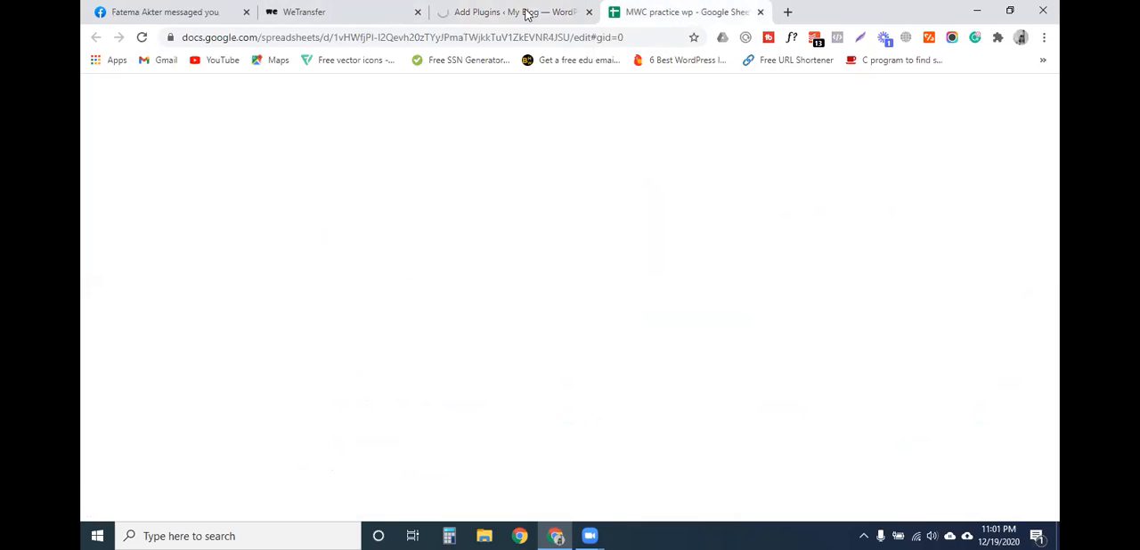
click(526, 13)
scroll(512, 252, up, 1)
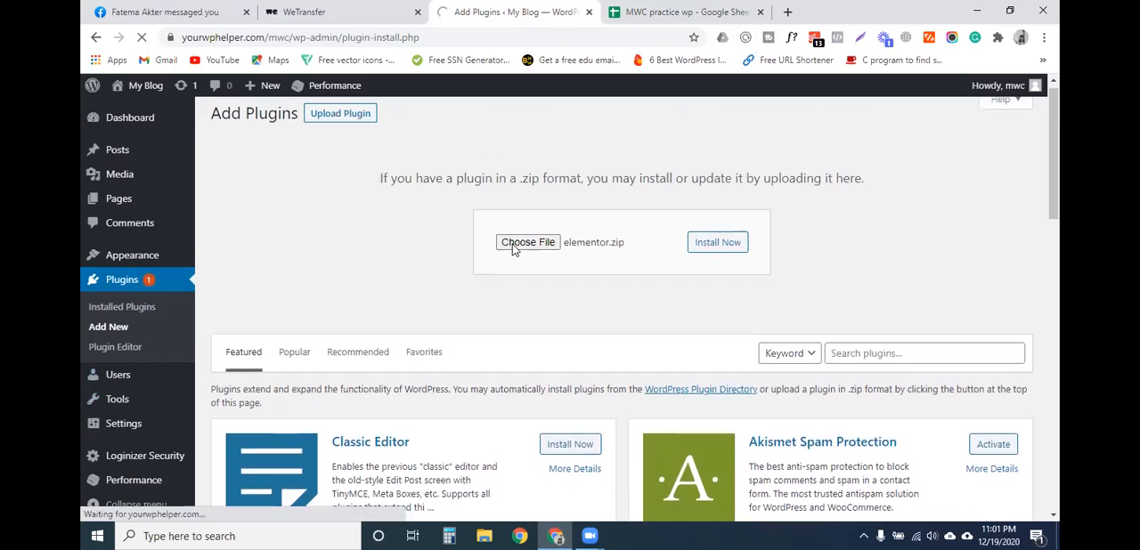
drag(415, 187, 525, 186)
click(467, 187)
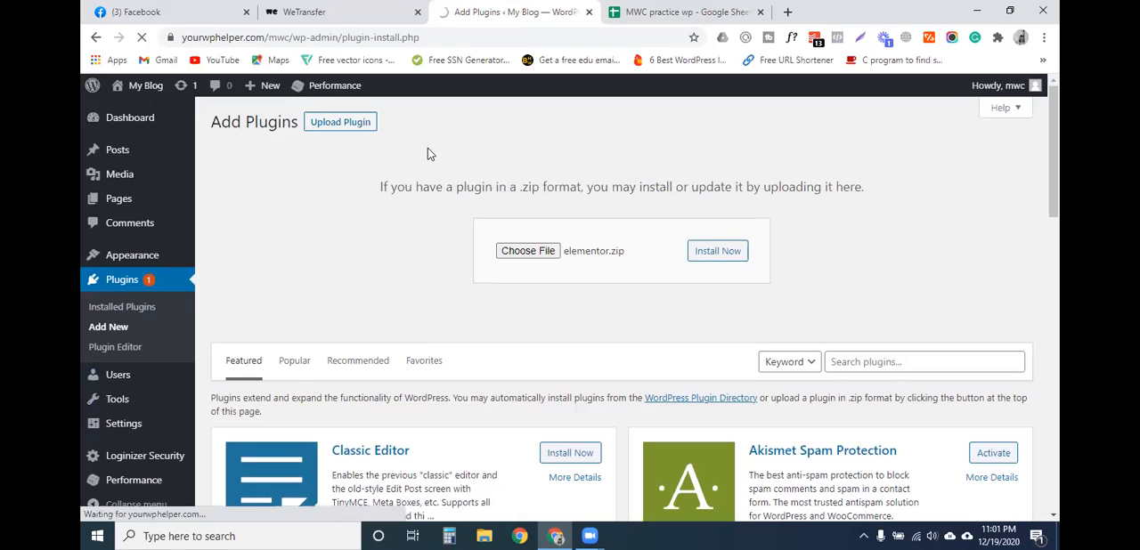
- Copy the download link of the finished WeTransfer upload and return to the plugin installation in WordPress
click(339, 11)
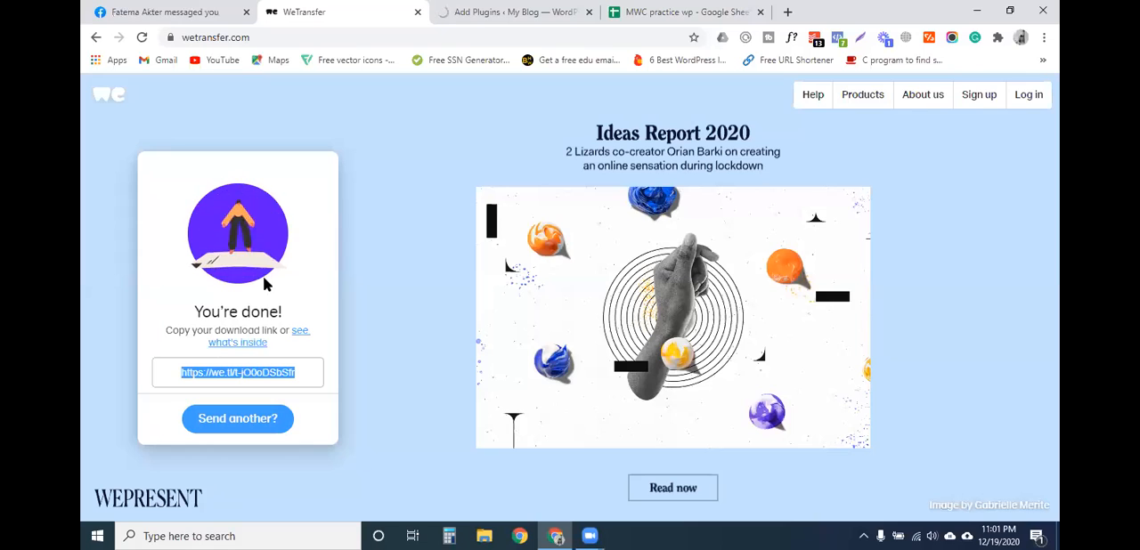
drag(287, 313, 211, 311)
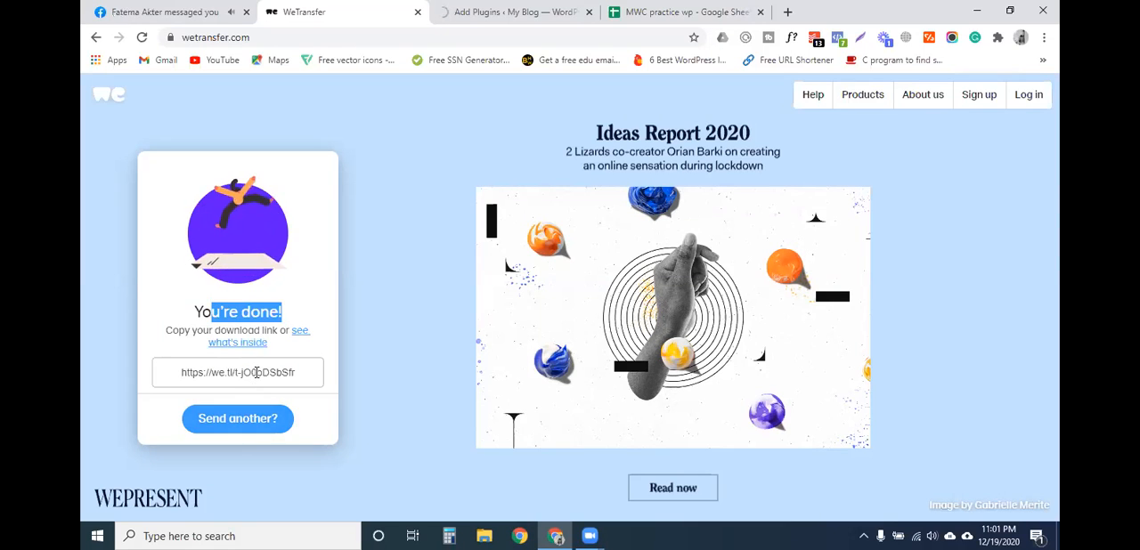
click(256, 372)
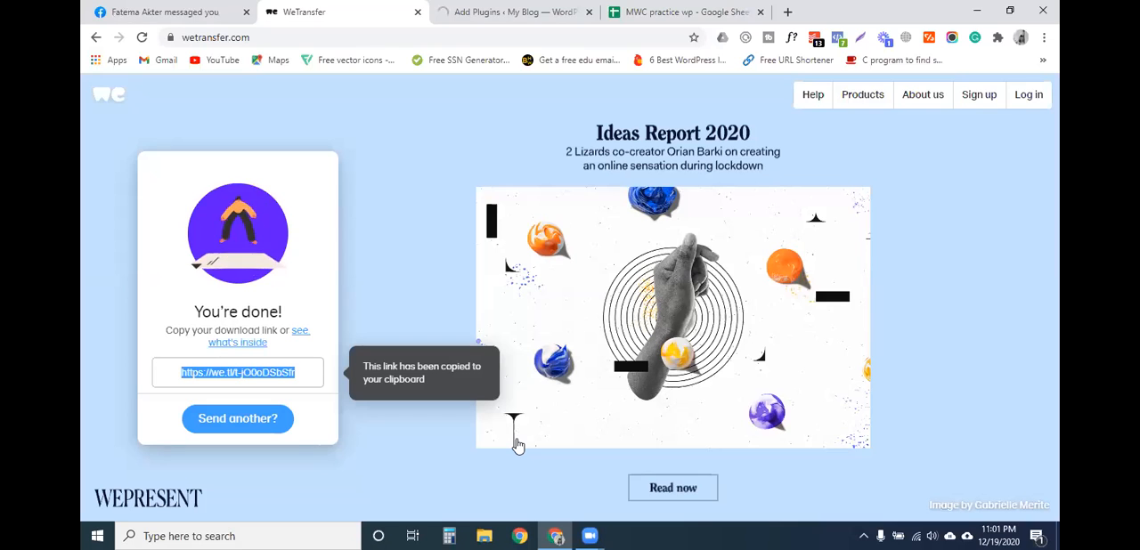
click(512, 12)
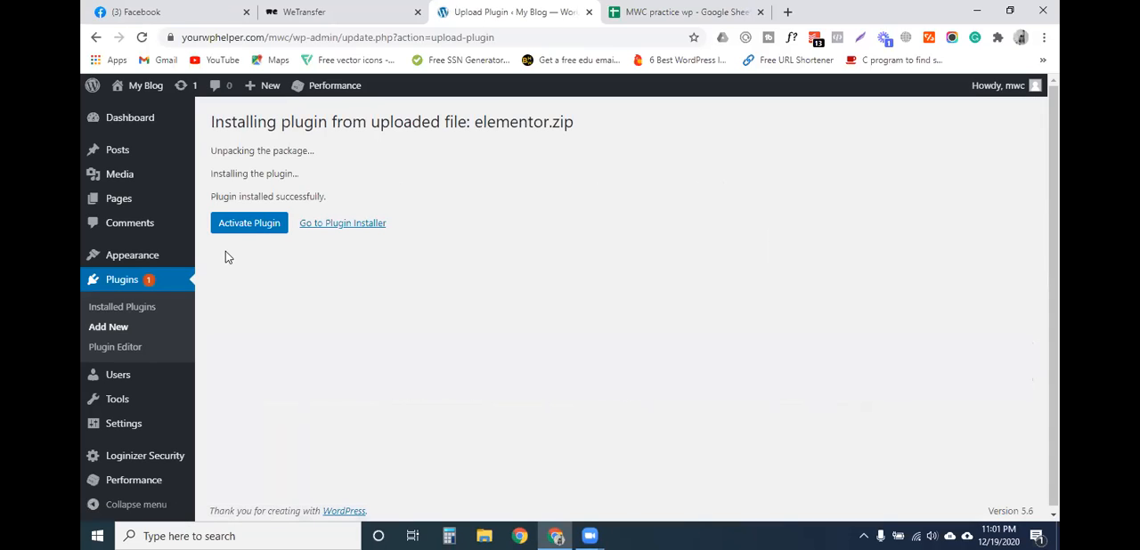
- Activate the uploaded Elementor plugin and look over its Getting Started page and admin menu entries
click(233, 226)
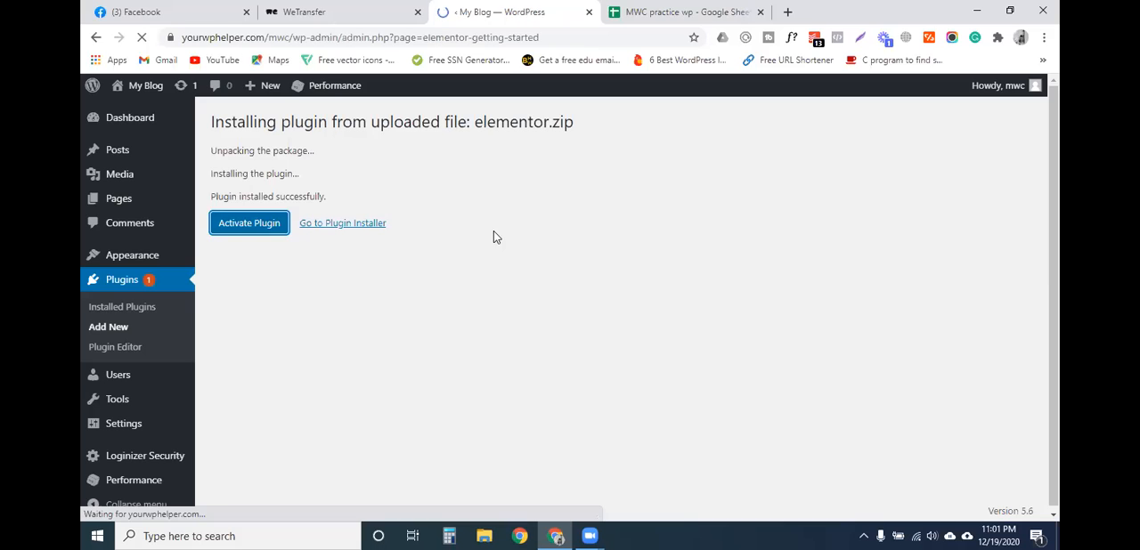
scroll(454, 311, down, 2)
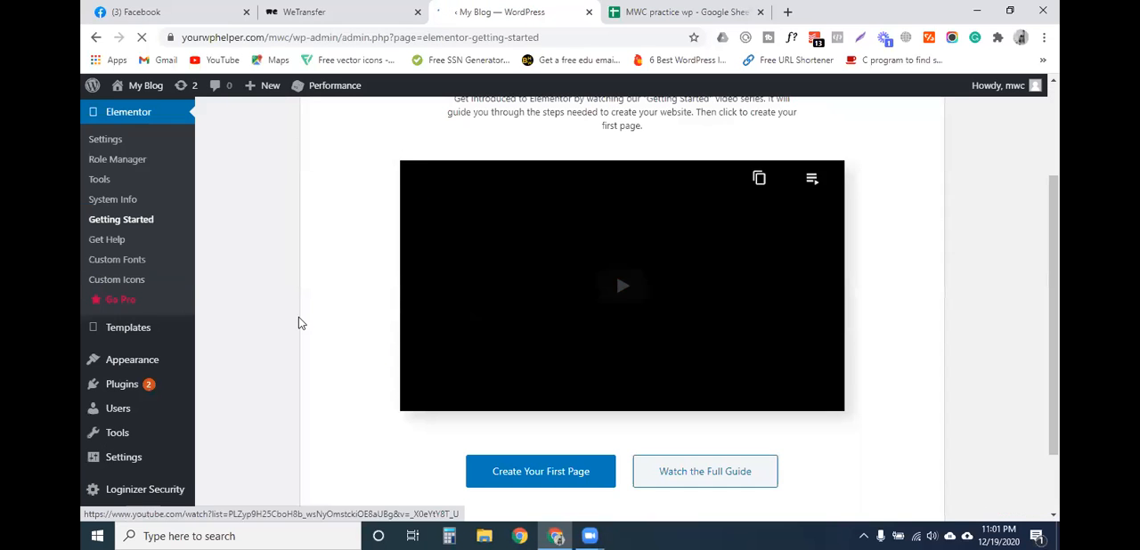
scroll(142, 357, up, 1)
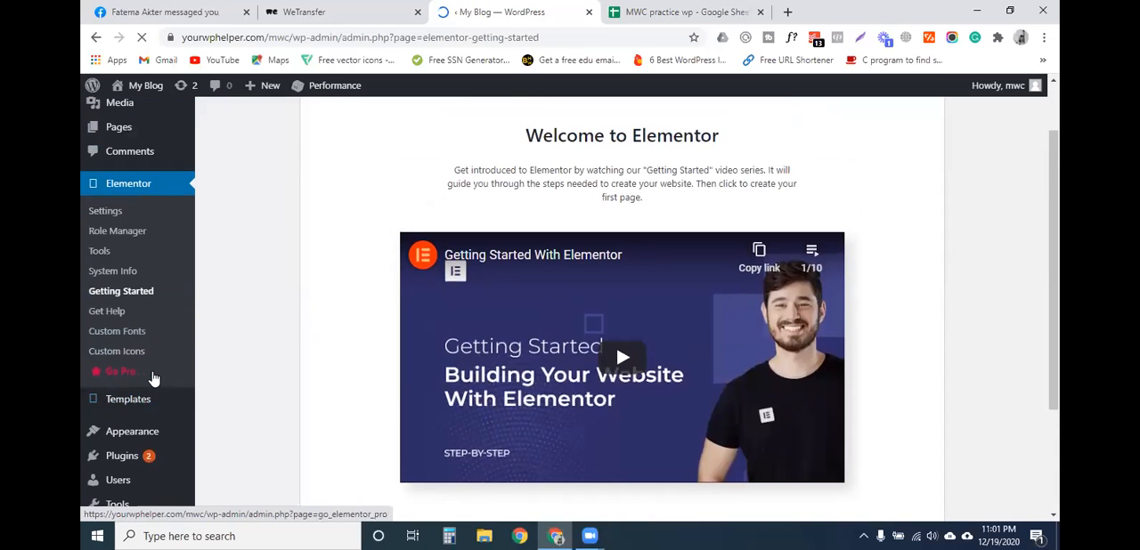
scroll(152, 376, up, 1)
scroll(134, 222, down, 1)
scroll(134, 237, down, 2)
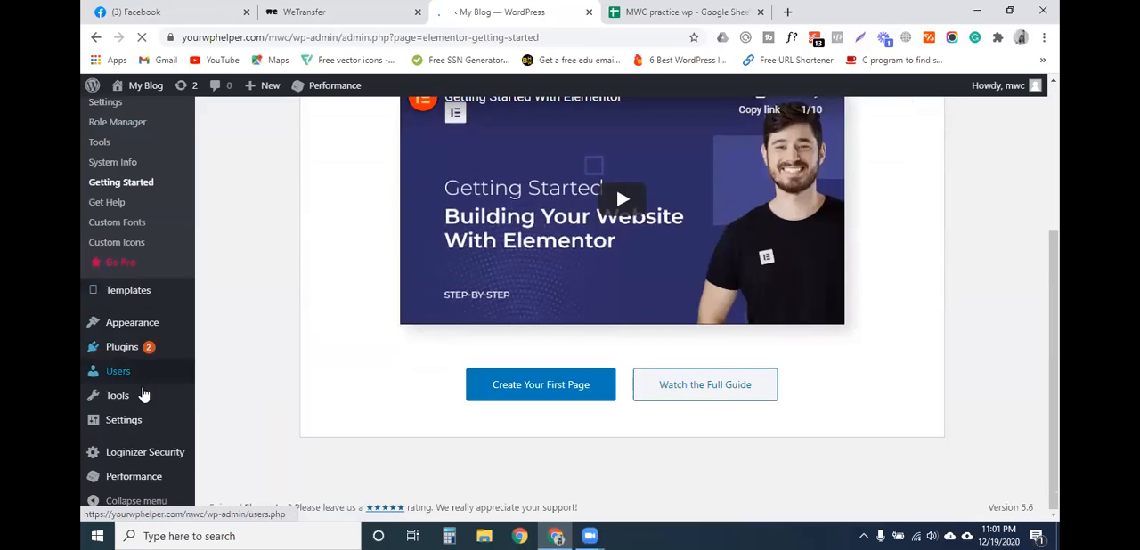
scroll(138, 374, up, 1)
scroll(138, 374, up, 1)
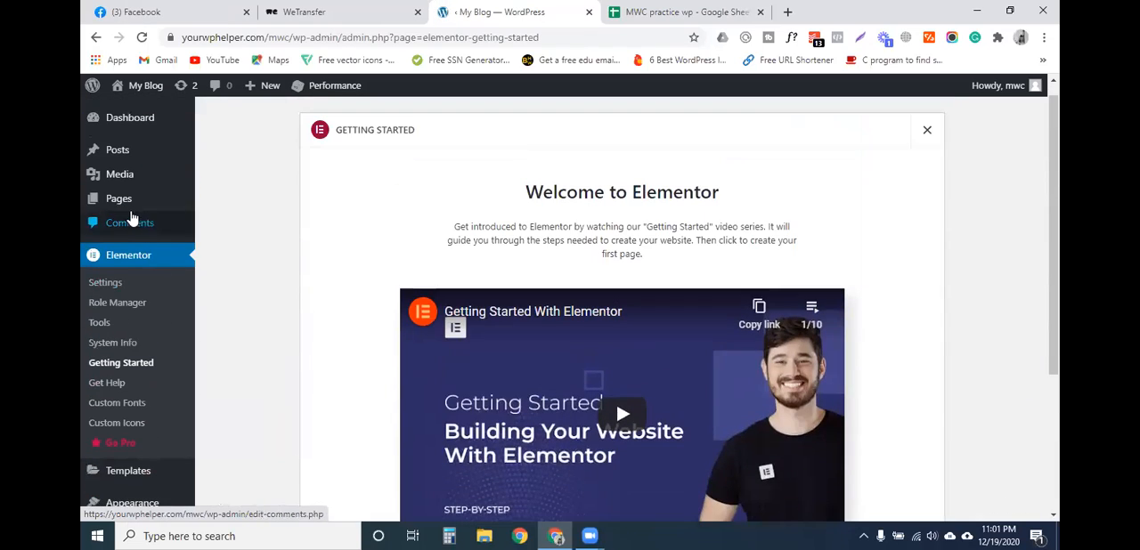
- Open the Home page from the site's pages list and start editing it with Elementor
mouse_move(129, 203)
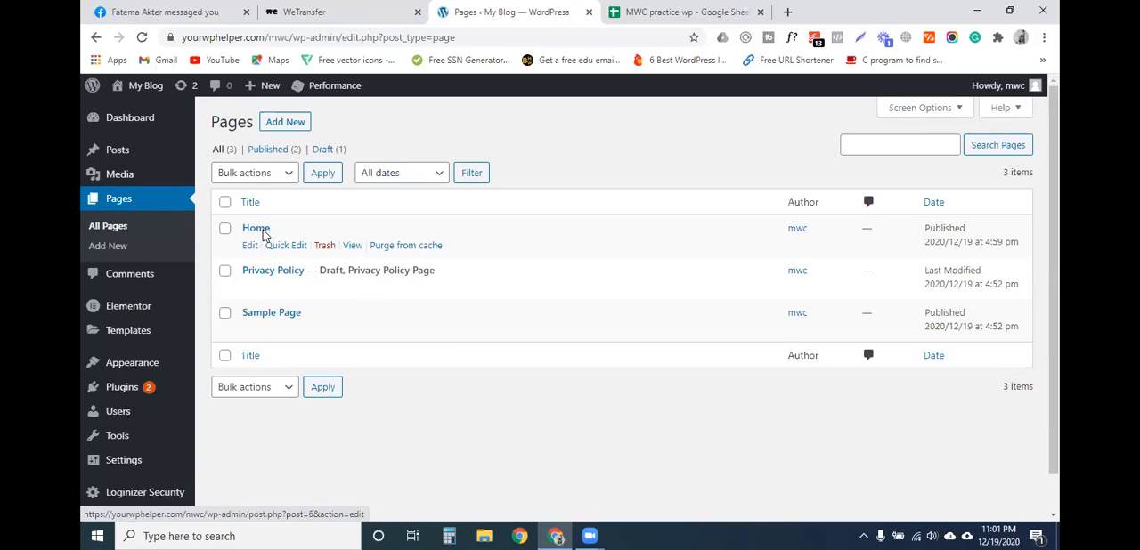
click(262, 230)
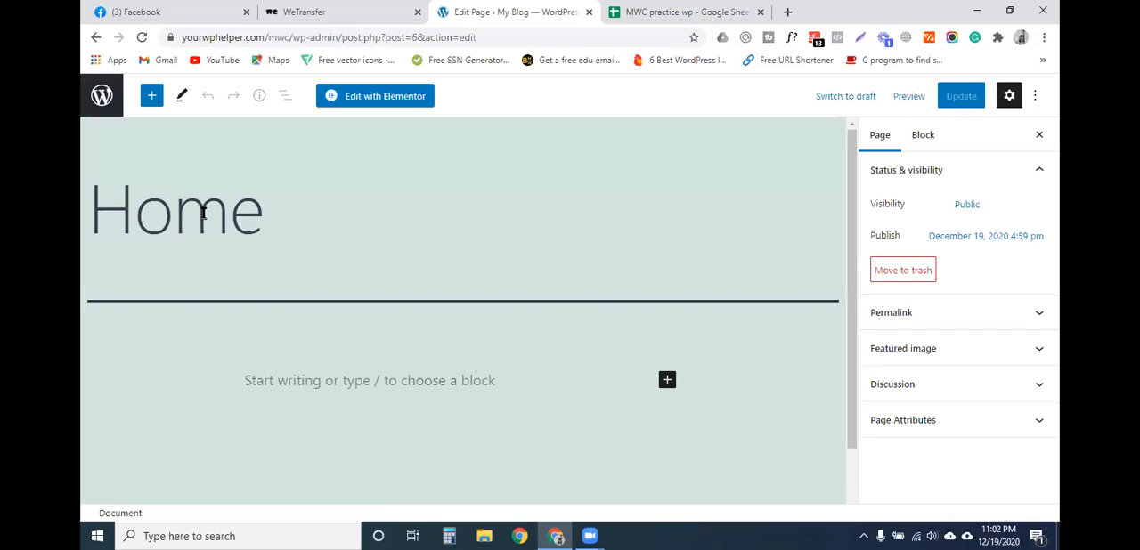
click(204, 214)
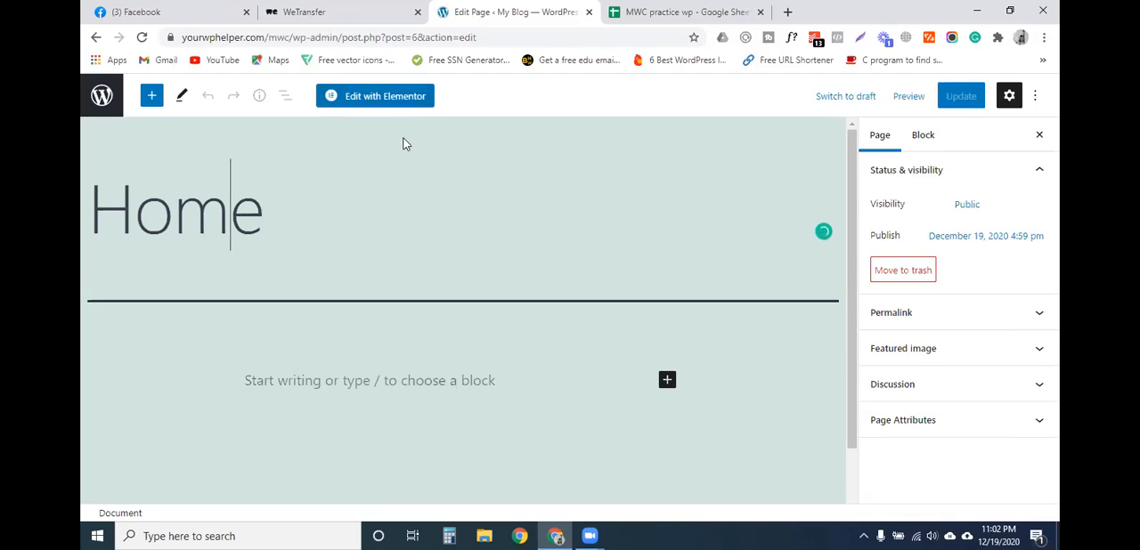
click(347, 103)
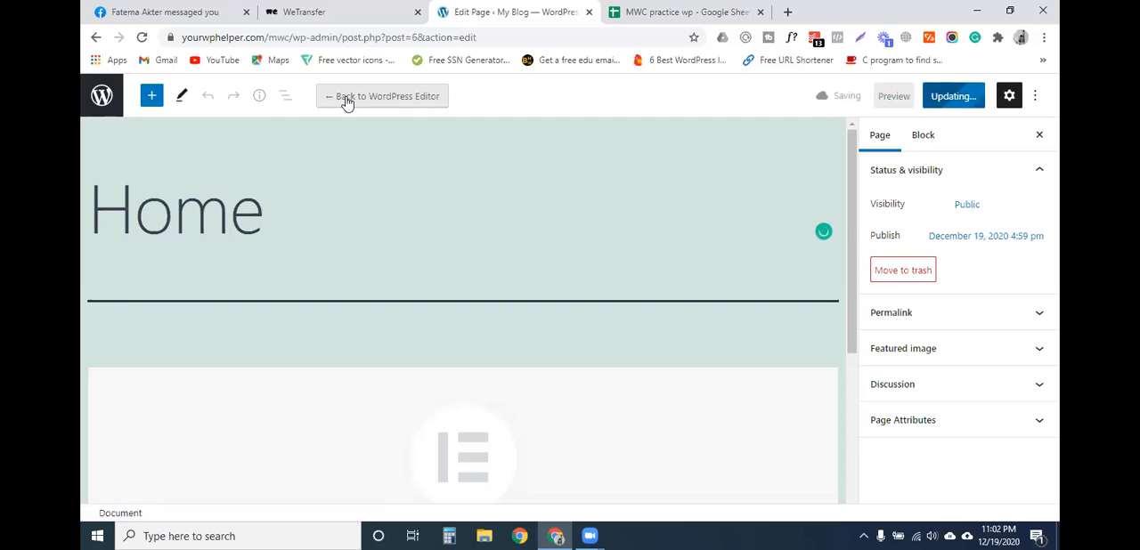
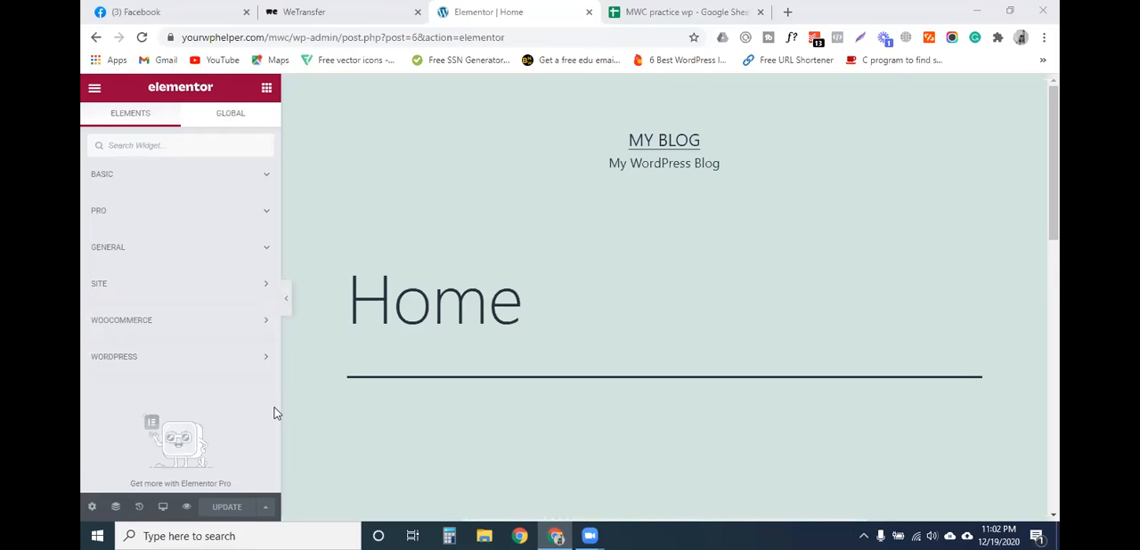
- Set the Home page's layout to Elementor Canvas in the page settings and update the page
click(93, 509)
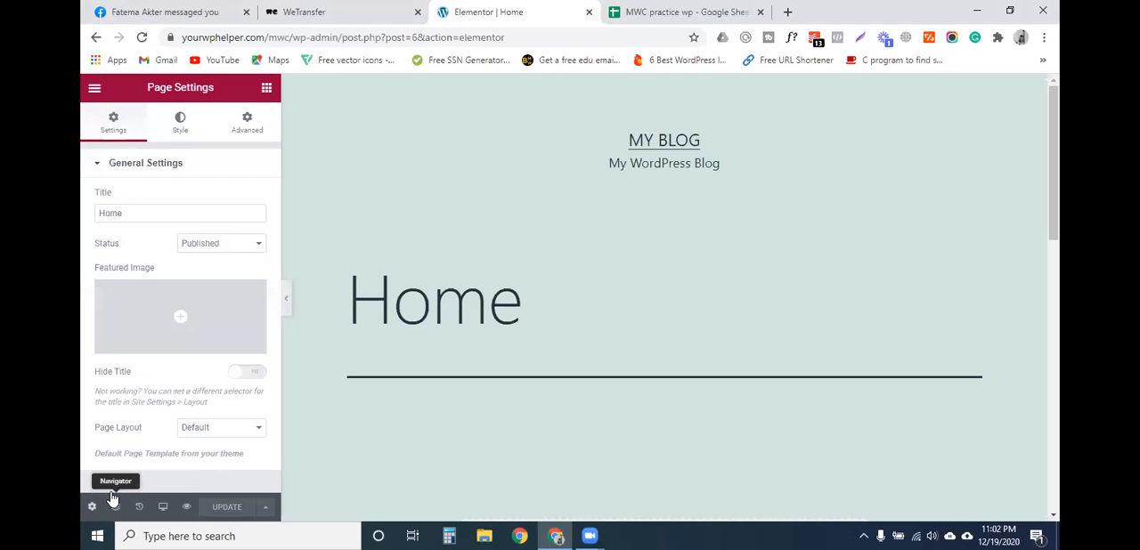
click(210, 432)
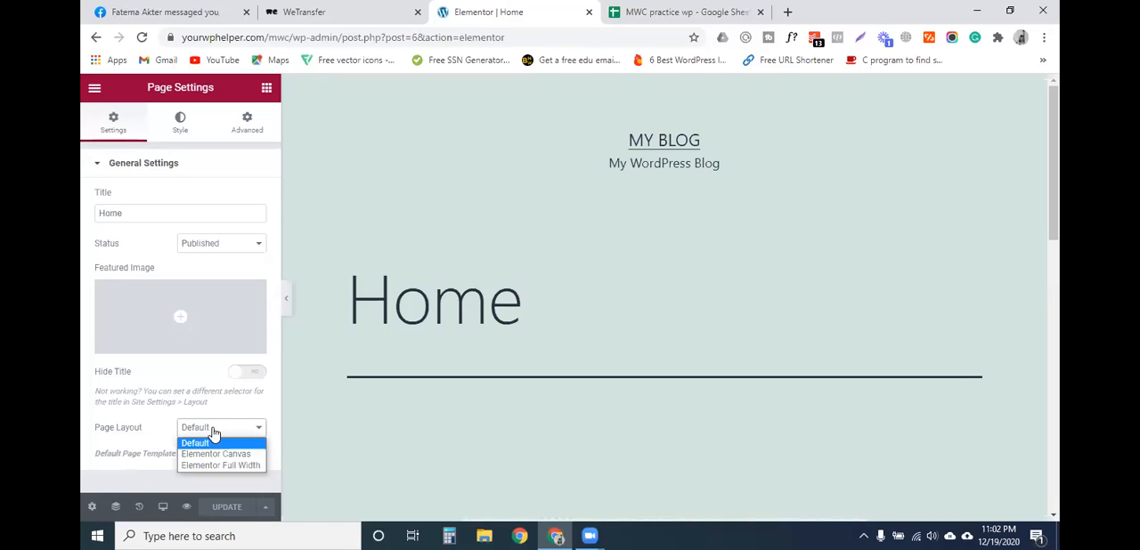
click(217, 389)
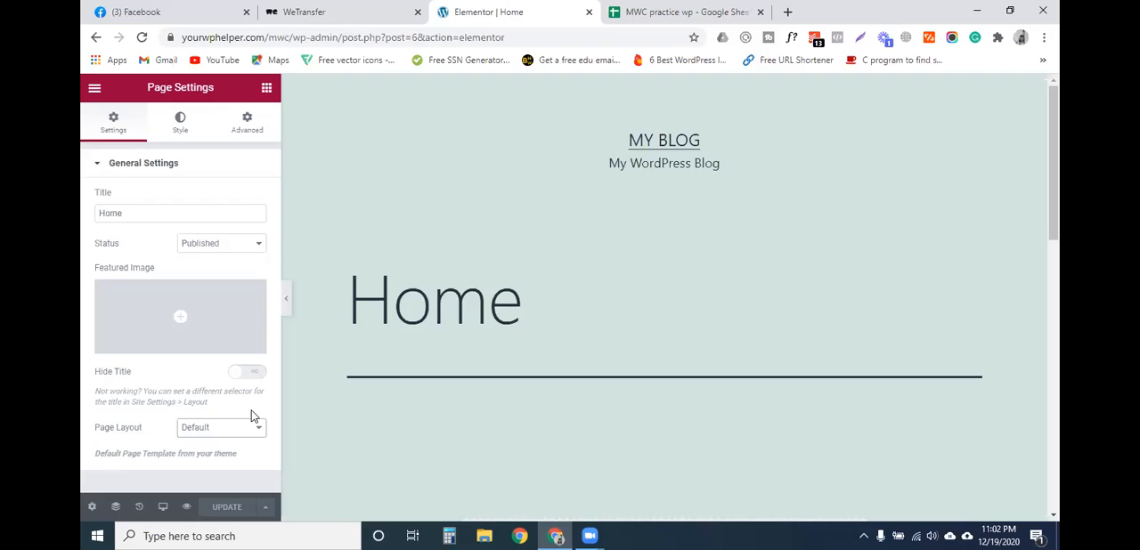
click(252, 420)
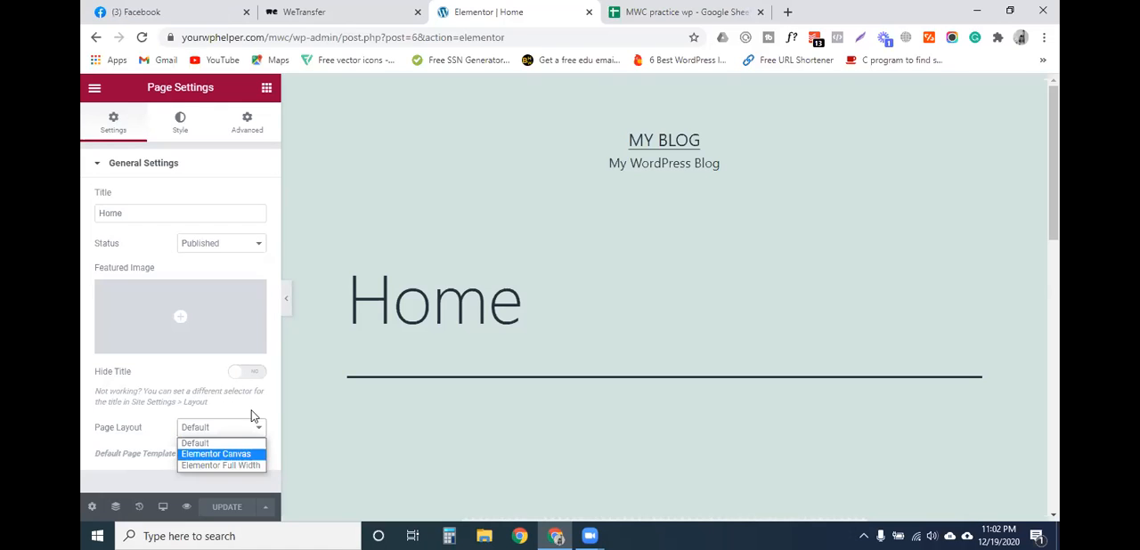
key(Return)
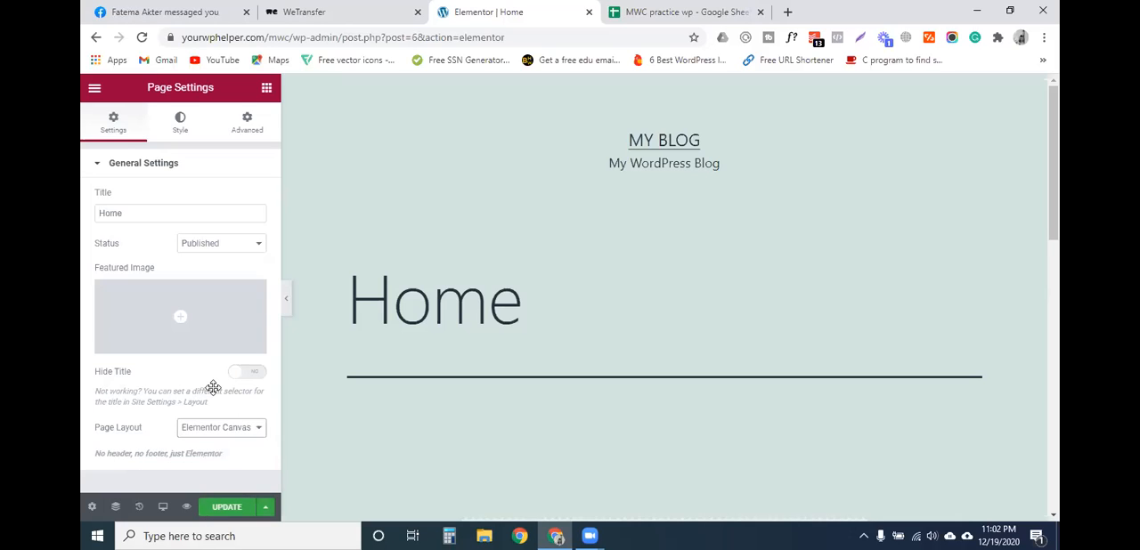
click(228, 507)
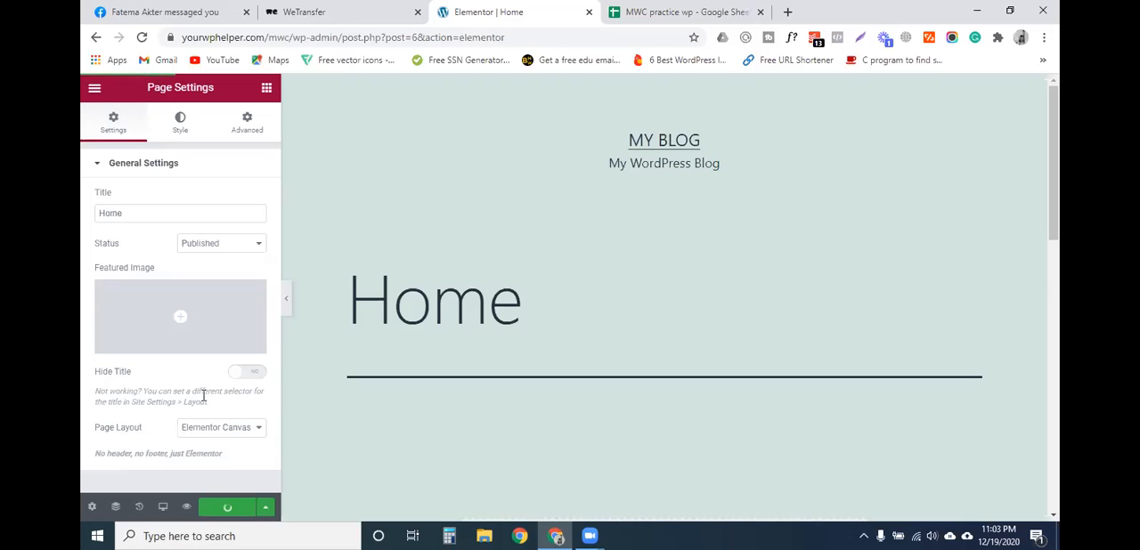
- Look over the Home page canvas and reload the Elementor editor to apply the new layout
scroll(603, 363, down, 4)
scroll(588, 365, up, 2)
scroll(570, 258, down, 2)
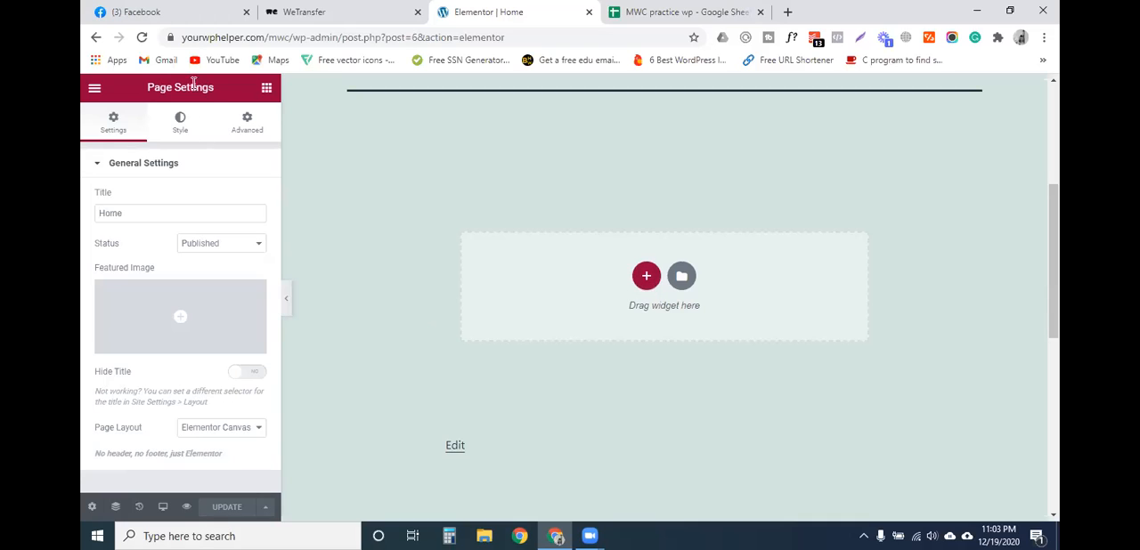
click(143, 38)
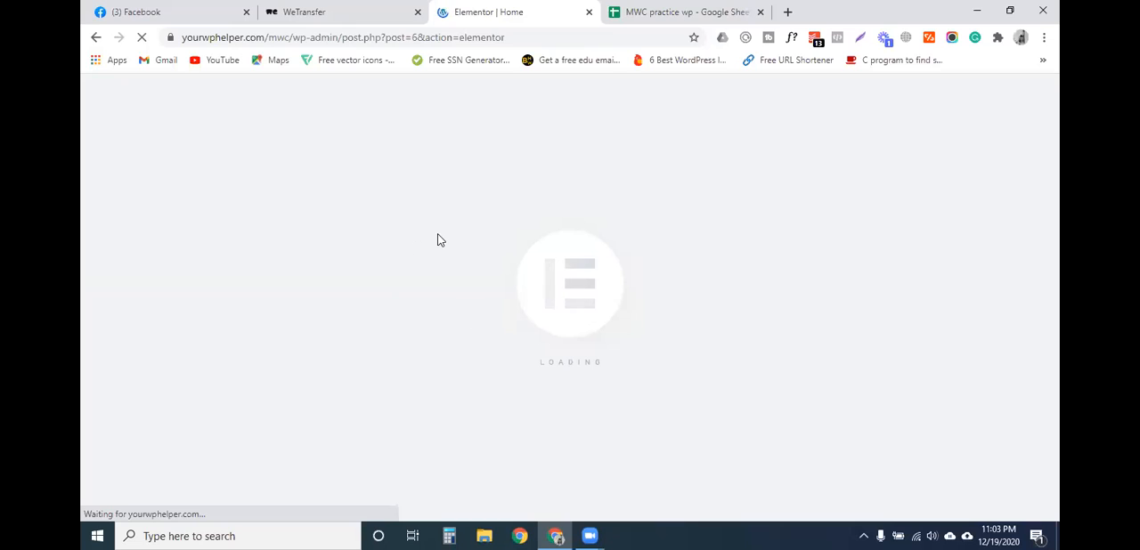
click(677, 11)
click(503, 11)
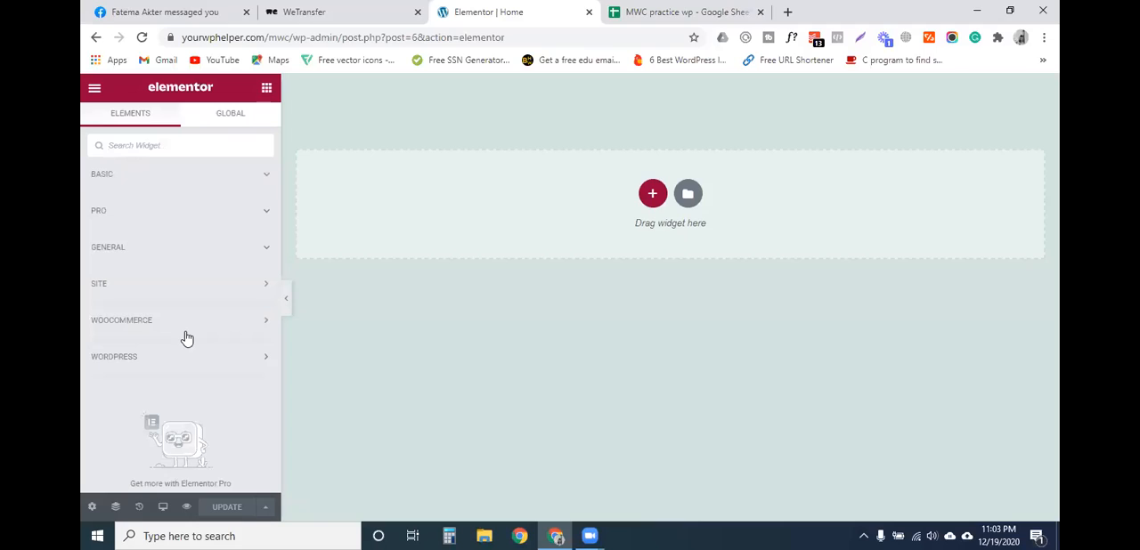
- Expand the Basic and Pro widget categories and look through the widgets they offer
click(265, 175)
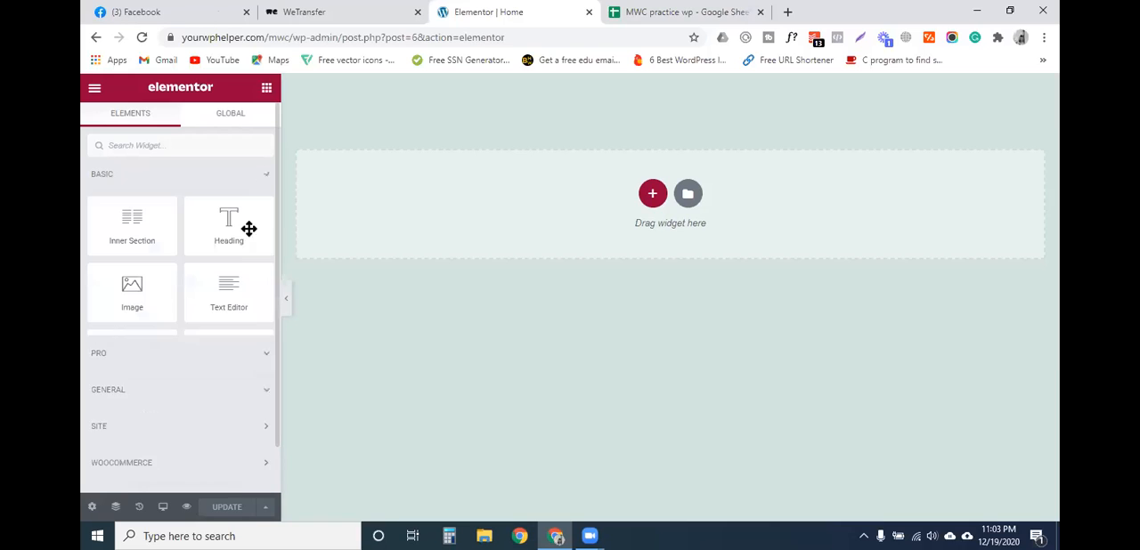
scroll(209, 382, down, 5)
scroll(209, 400, up, 3)
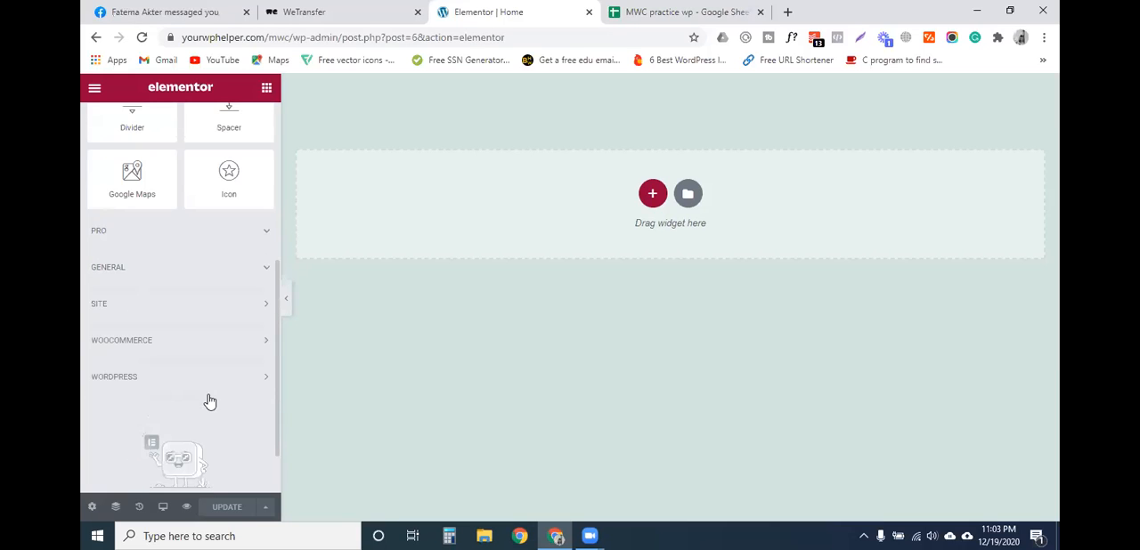
scroll(247, 300, down, 2)
click(250, 239)
scroll(219, 373, down, 10)
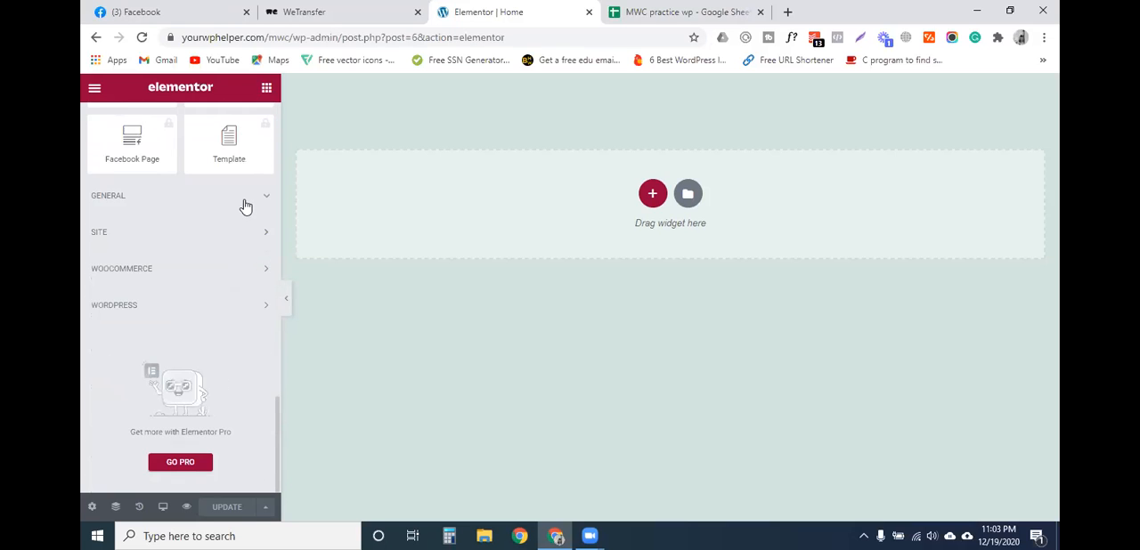
scroll(209, 397, up, 5)
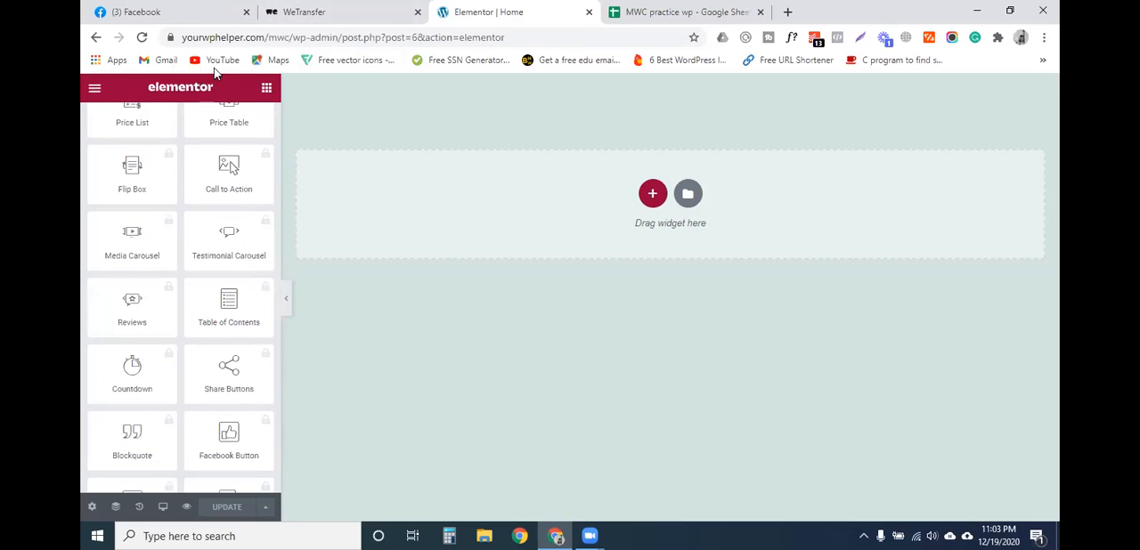
- Open yourwphelper.com/mwc/wp-admin in a new browser tab and go to the list of installed plugins
click(94, 87)
drag(338, 37, 182, 38)
key(ctrl+c)
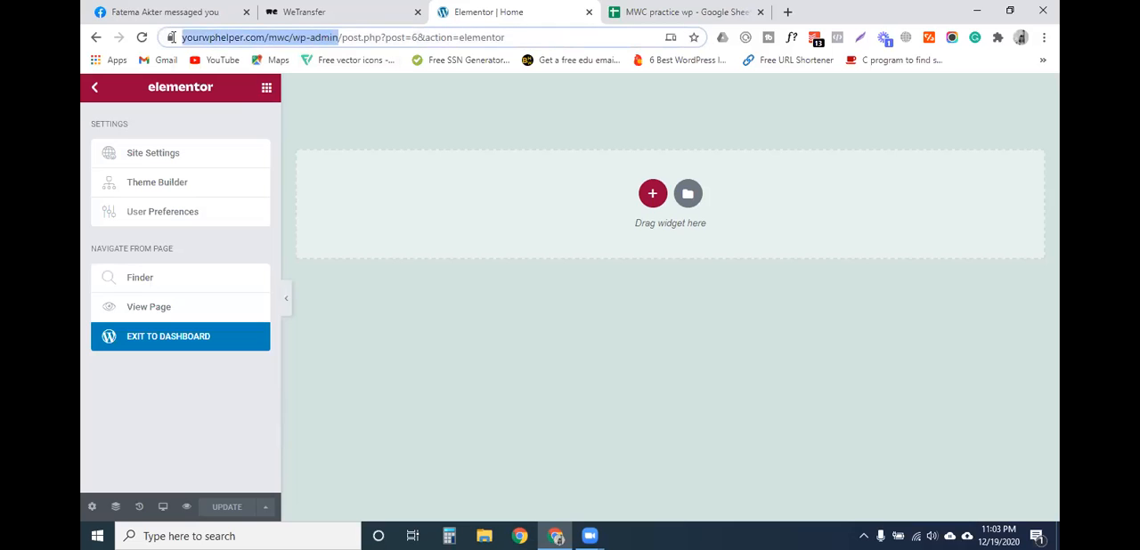
click(790, 12)
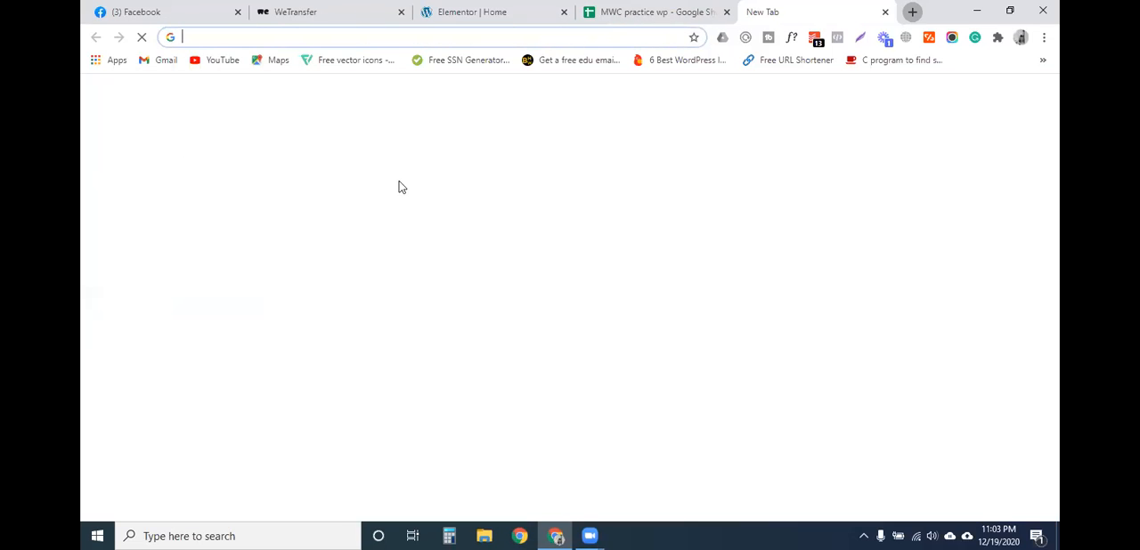
key(ctrl+v)
key(Return)
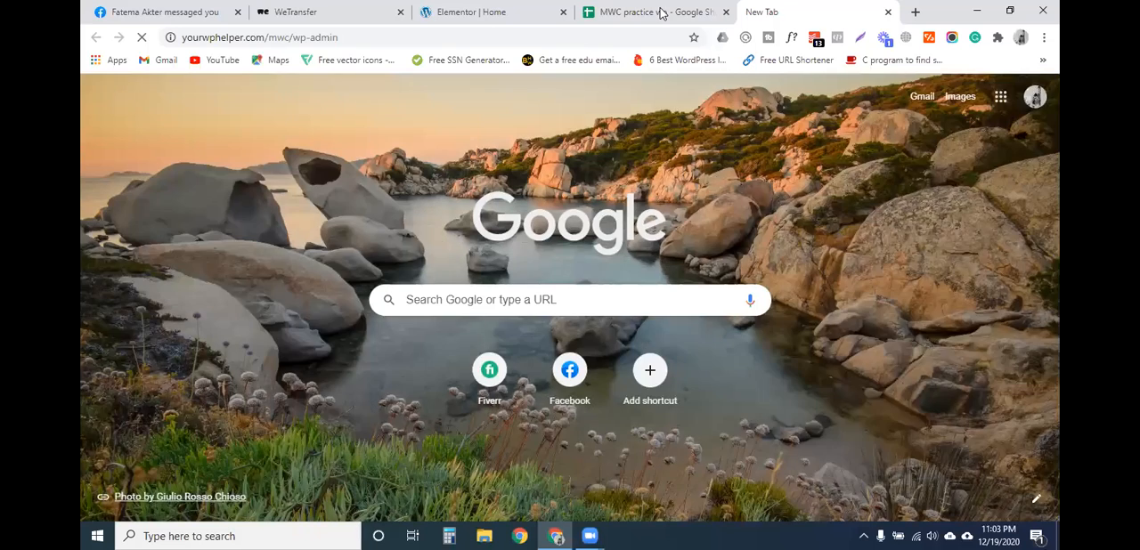
click(662, 12)
click(331, 340)
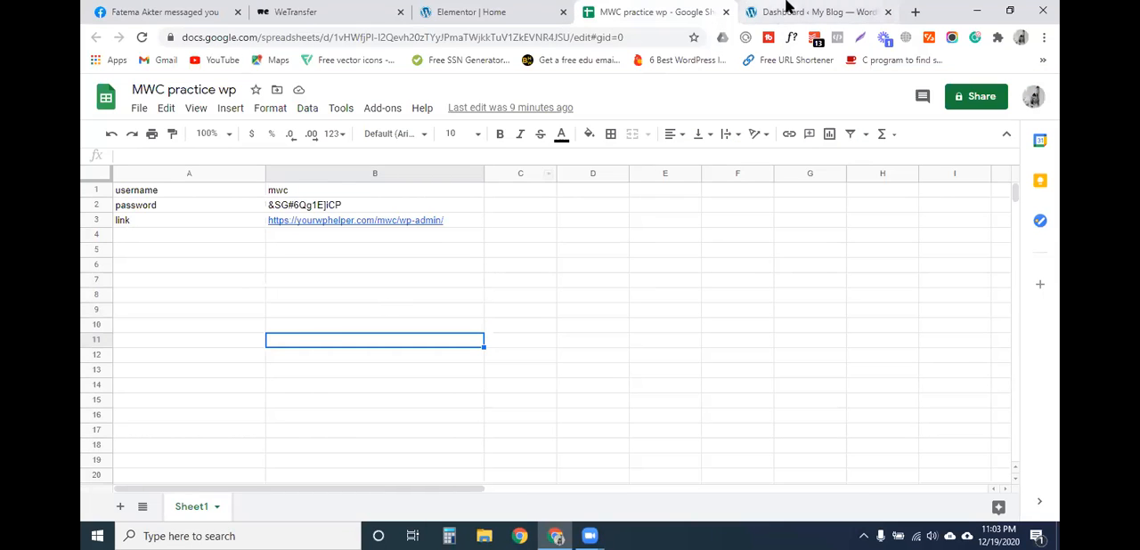
click(812, 12)
mouse_move(122, 394)
click(251, 391)
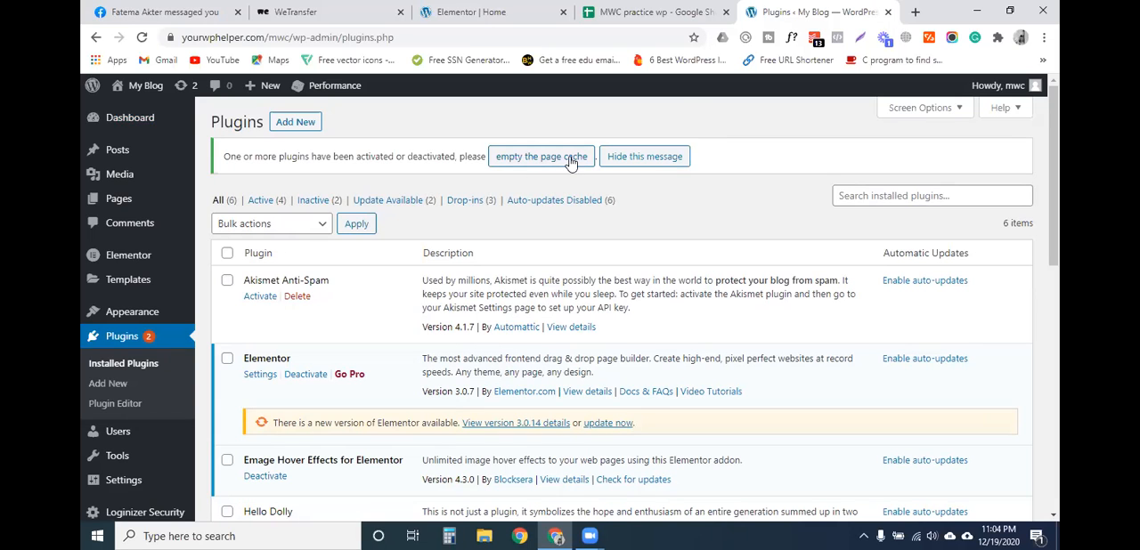
- Look over the installed plugins and empty the page cache
scroll(392, 250, down, 3)
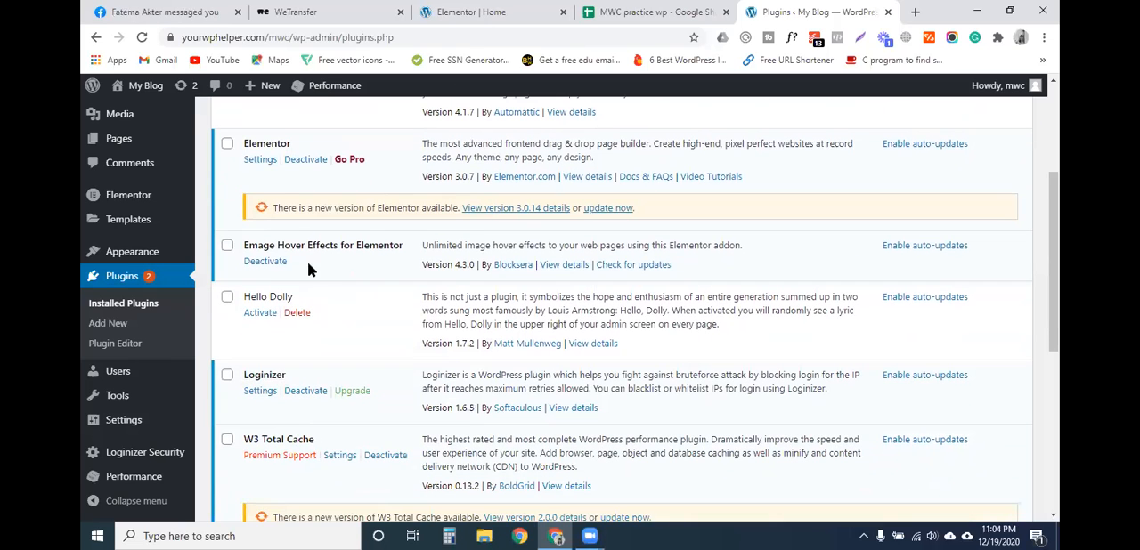
scroll(470, 294, up, 1)
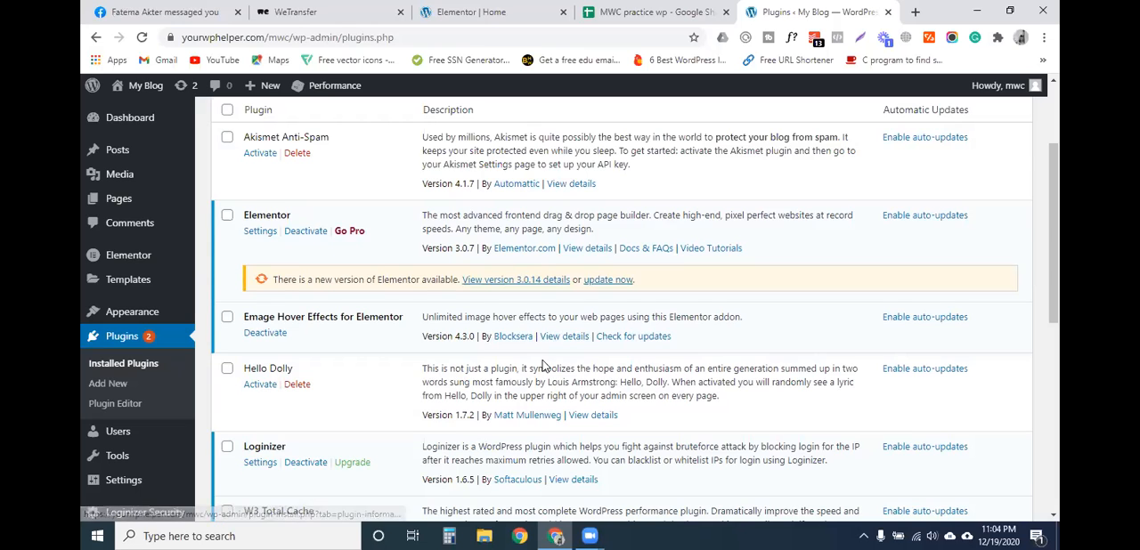
scroll(542, 360, up, 1)
scroll(543, 360, up, 1)
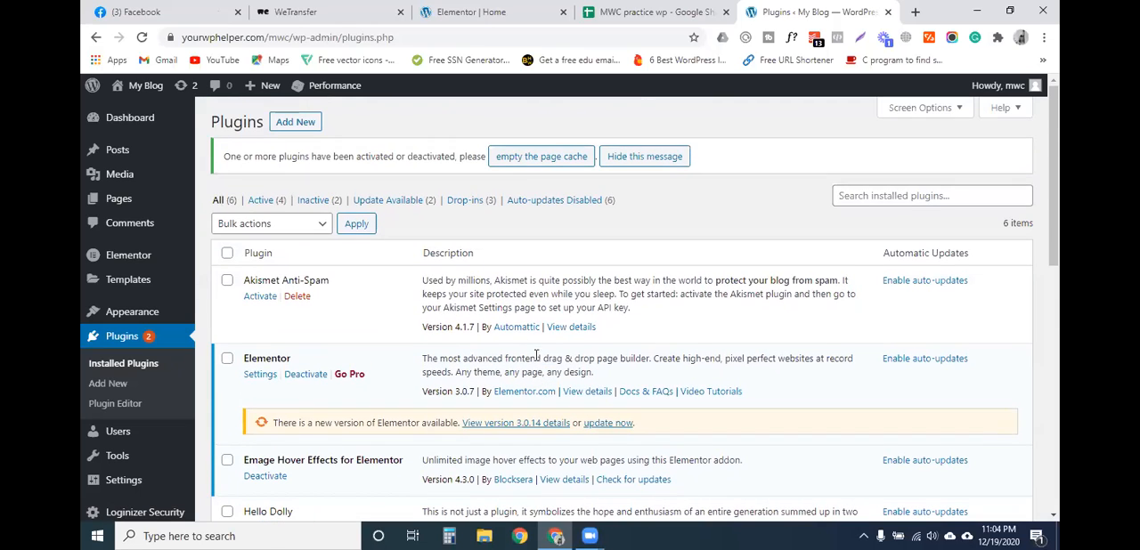
click(562, 166)
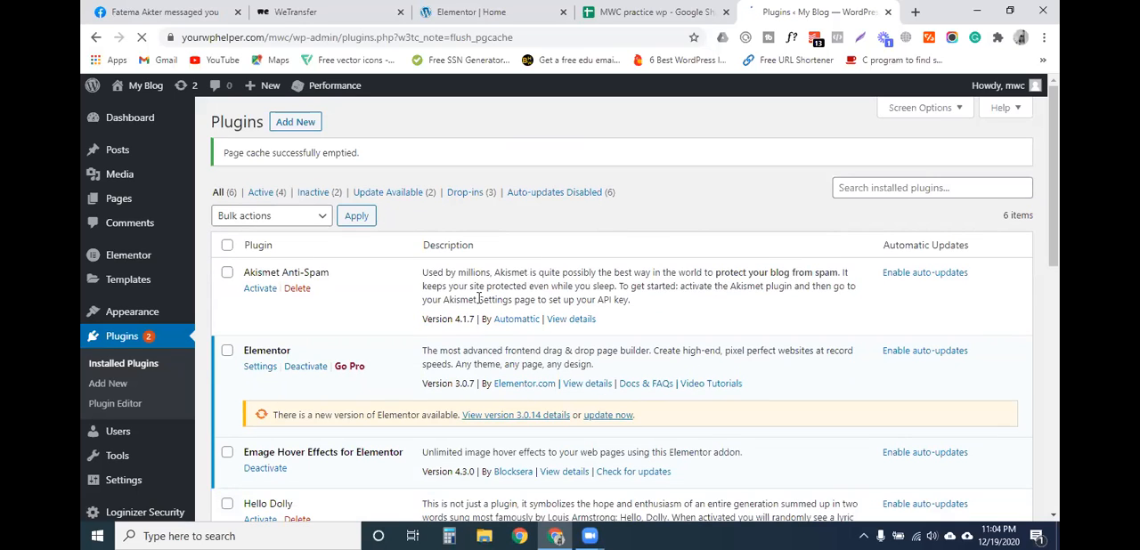
- Update the Elementor plugin to version 3.0.14
scroll(312, 294, down, 3)
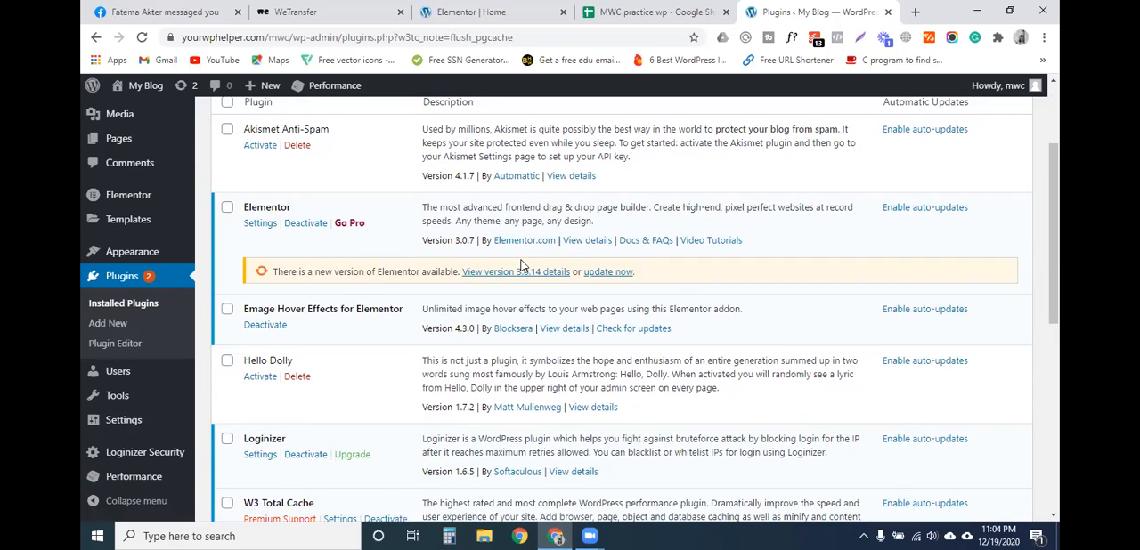
click(608, 273)
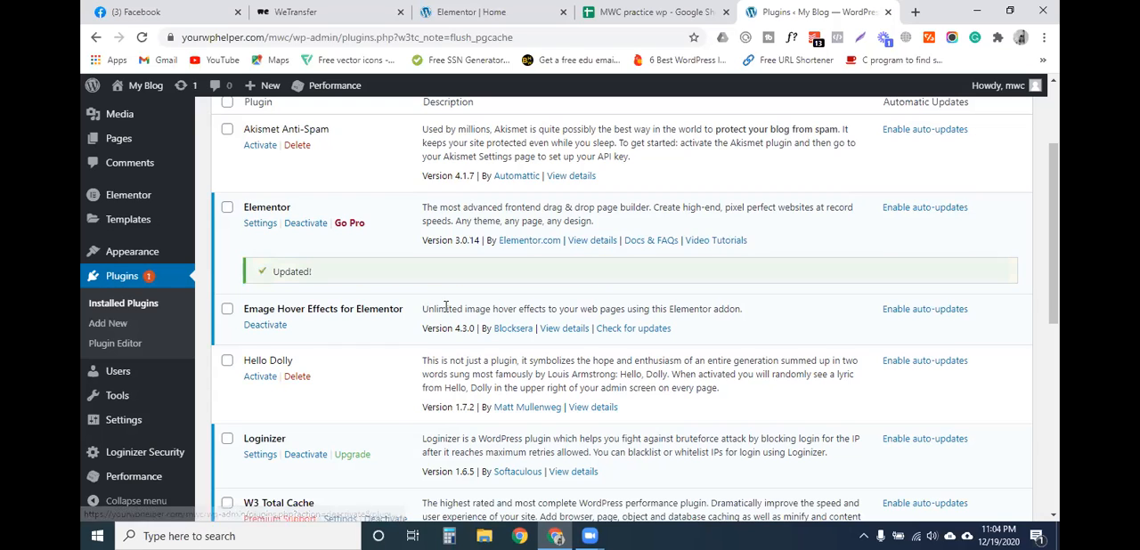
scroll(272, 387, up, 3)
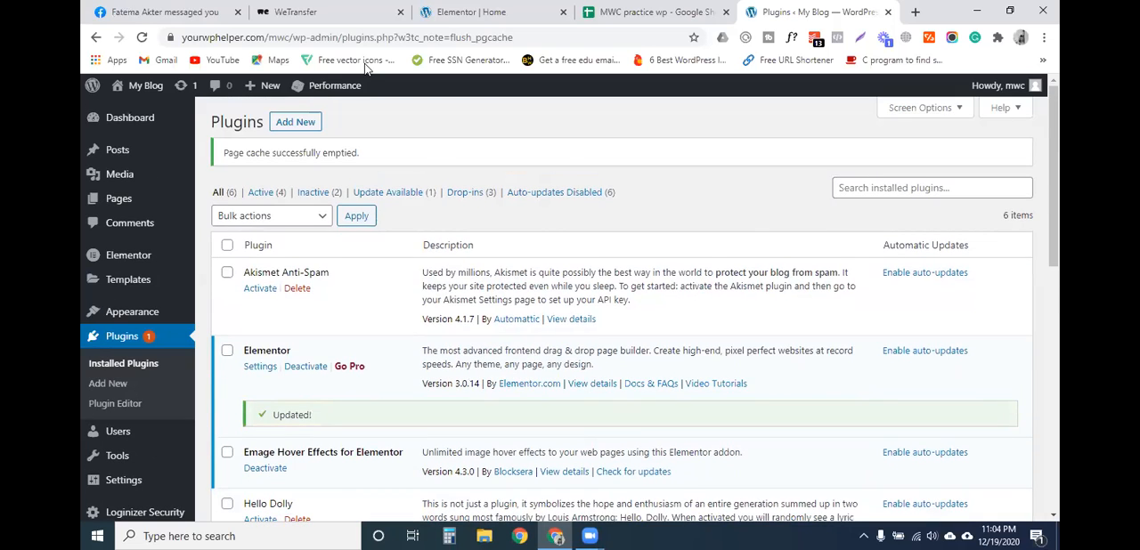
- Return to the Home page's Elementor editor, reload it and locate the Emage Hover Effects widget
click(472, 12)
click(145, 38)
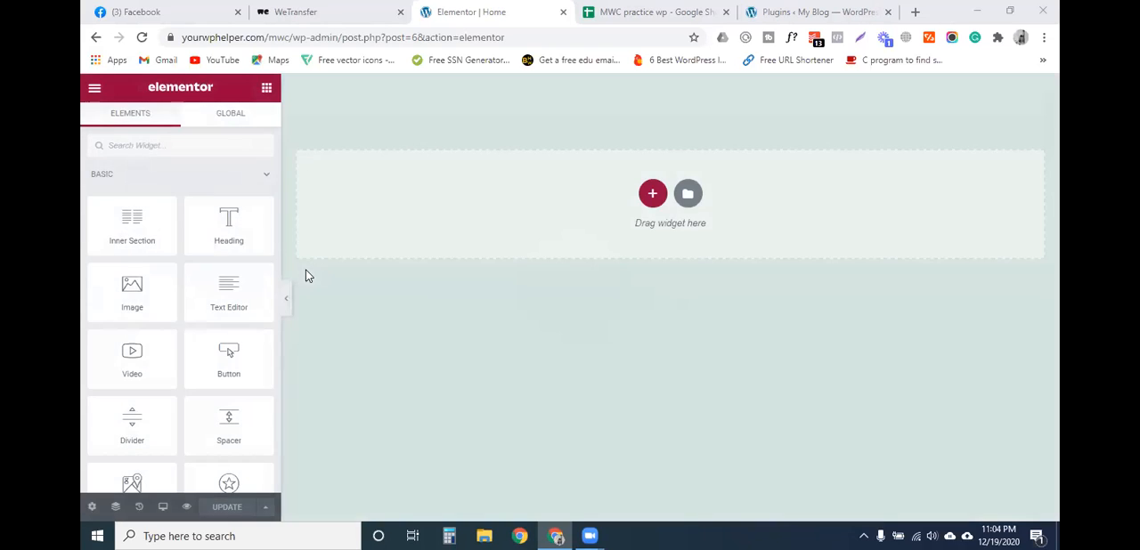
scroll(179, 374, down, 9)
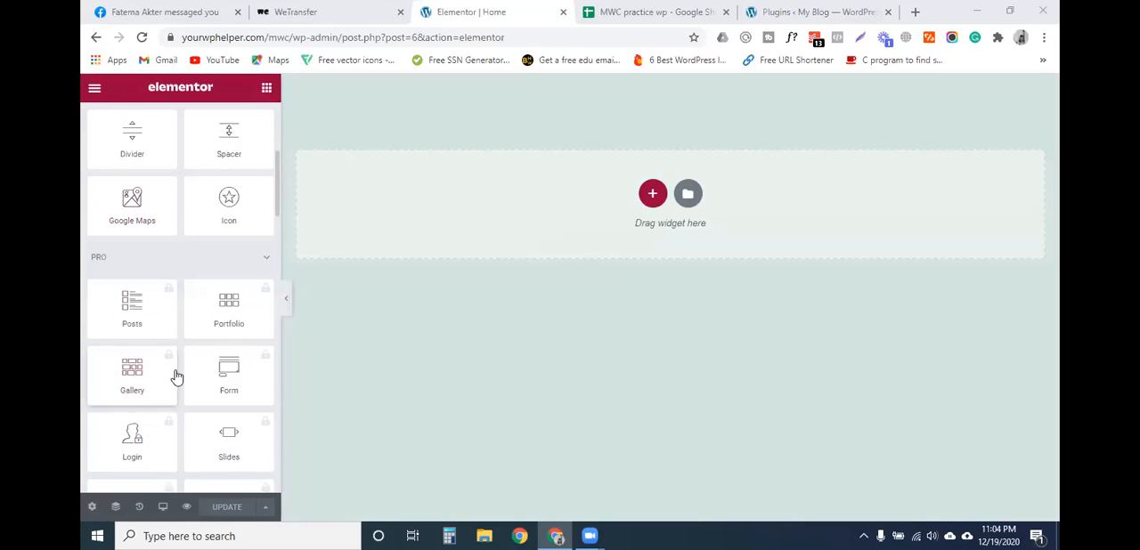
scroll(178, 378, down, 10)
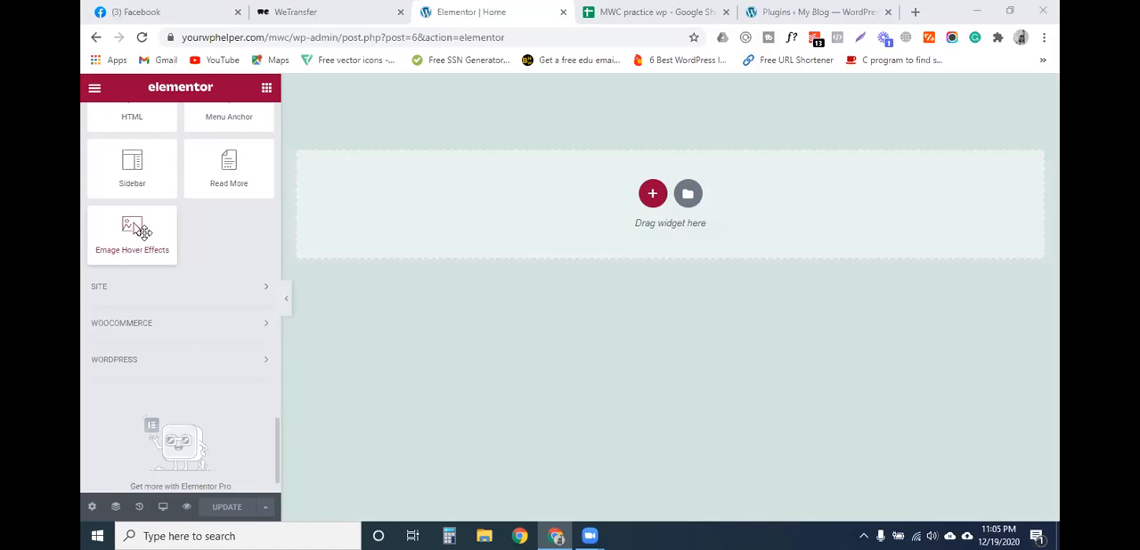
scroll(213, 289, up, 10)
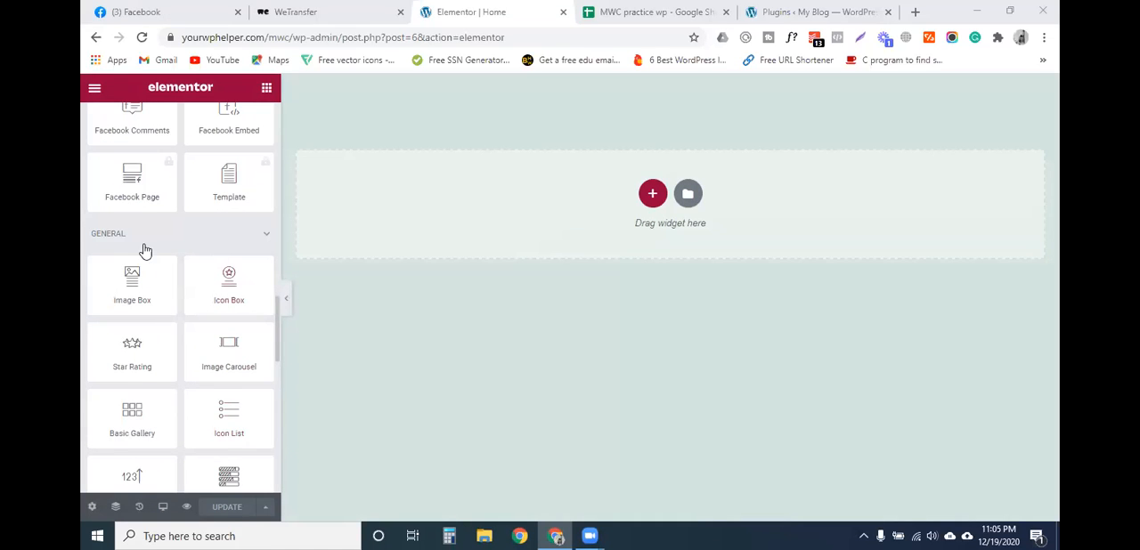
- Collapse and re-expand the General widget category and look through its widgets
click(266, 233)
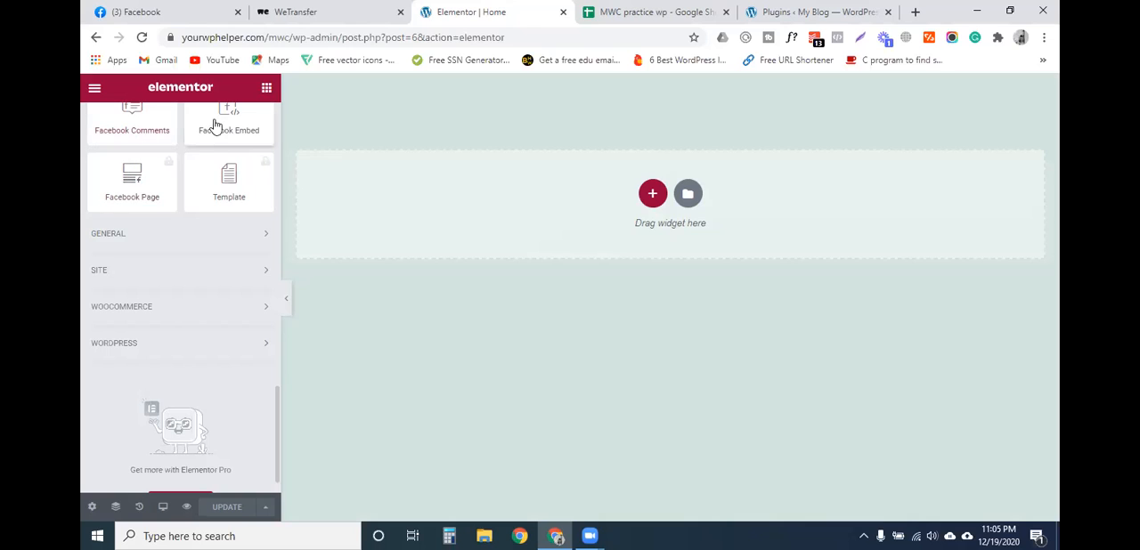
click(263, 242)
scroll(160, 376, down, 3)
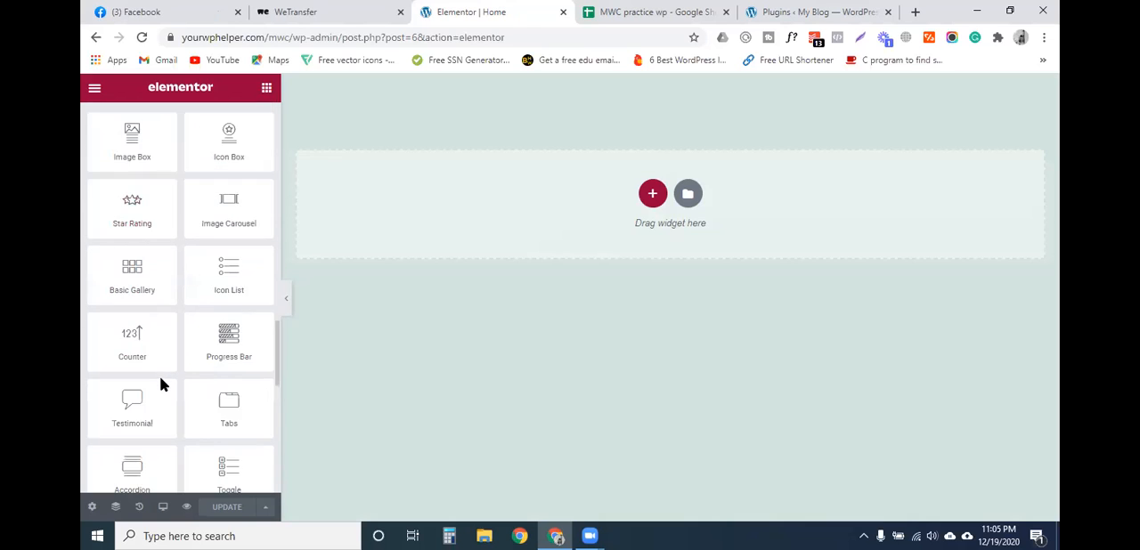
scroll(161, 382, down, 5)
scroll(160, 387, up, 2)
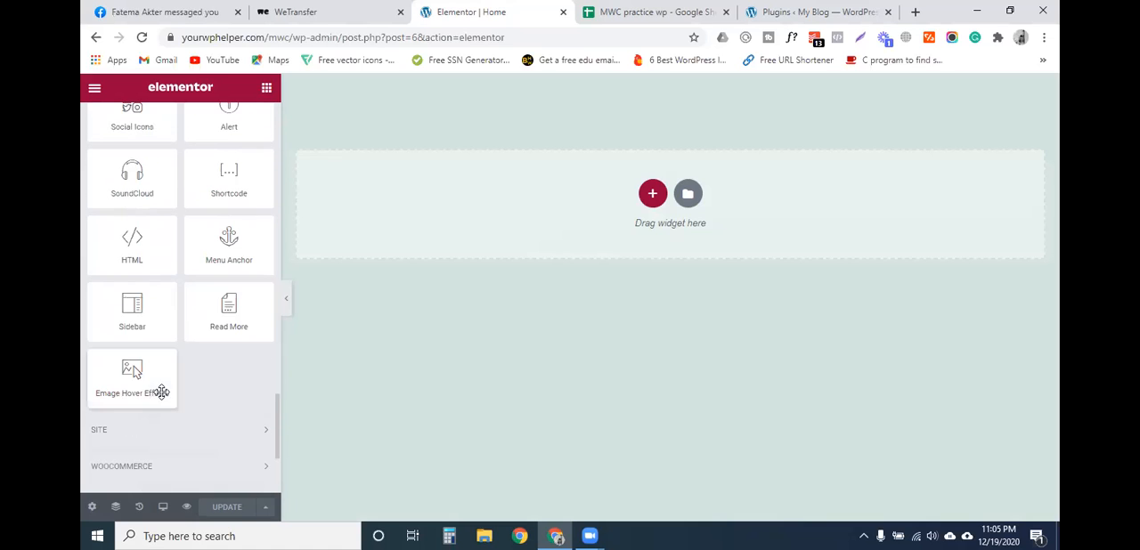
- View the column structures offered for a new section, close the chooser and return to the widgets
click(652, 195)
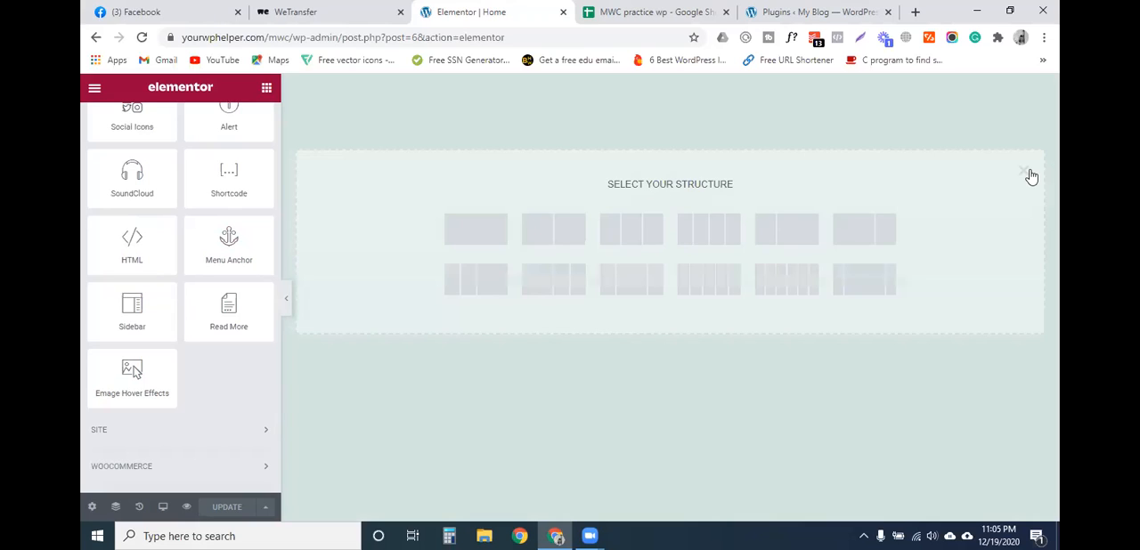
click(528, 271)
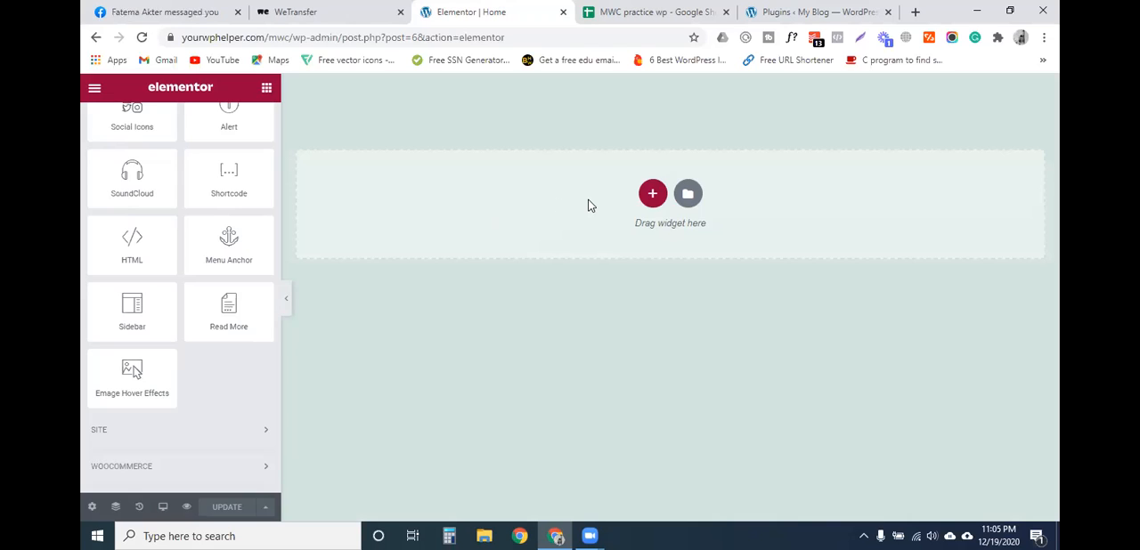
scroll(152, 262, up, 1)
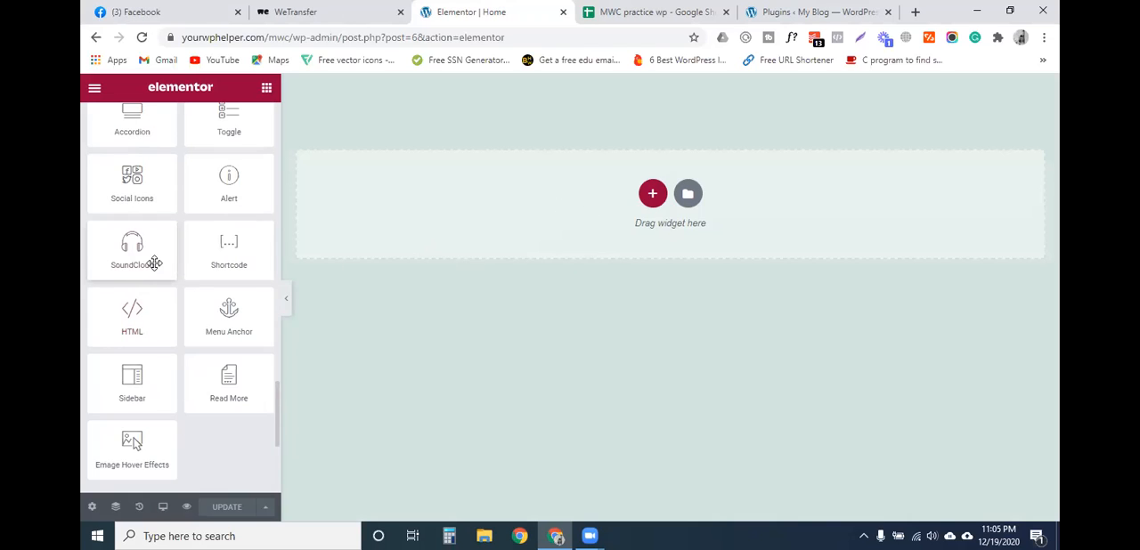
- Add a new section with three equal columns to the Home page
scroll(152, 262, down, 3)
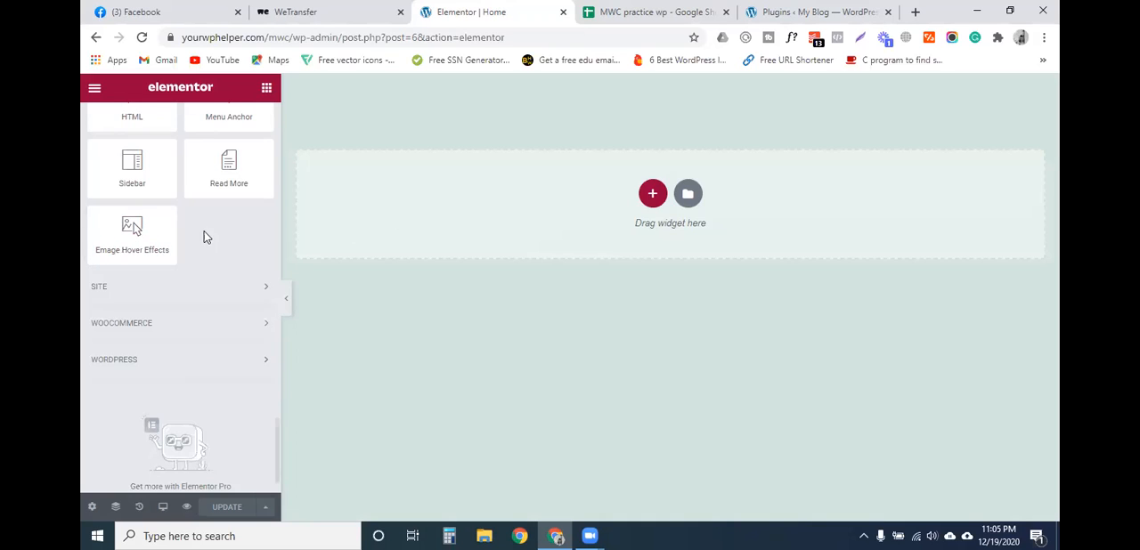
scroll(204, 232, up, 1)
scroll(201, 230, up, 1)
scroll(200, 229, down, 1)
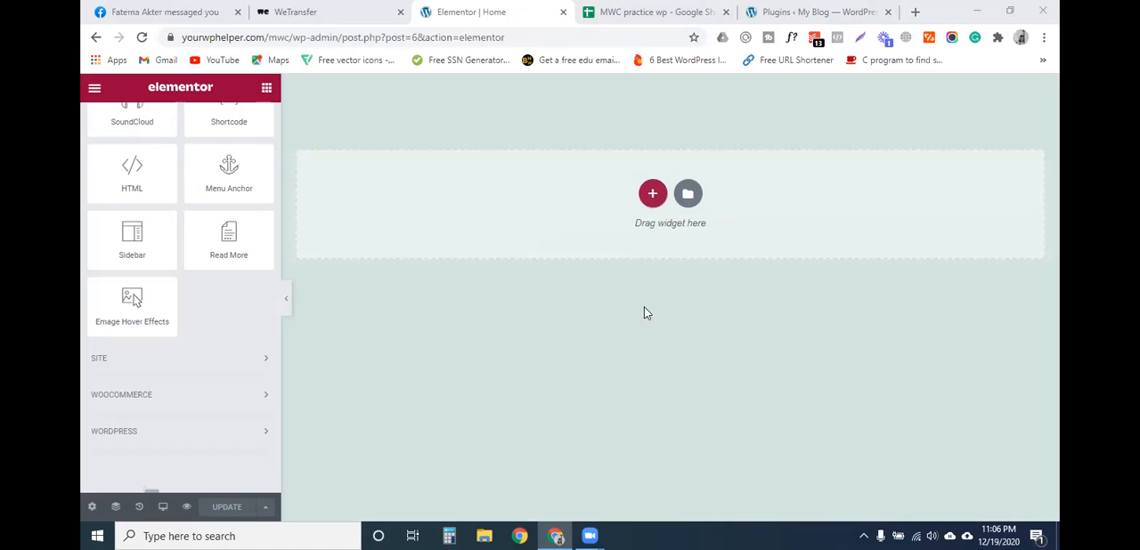
click(652, 193)
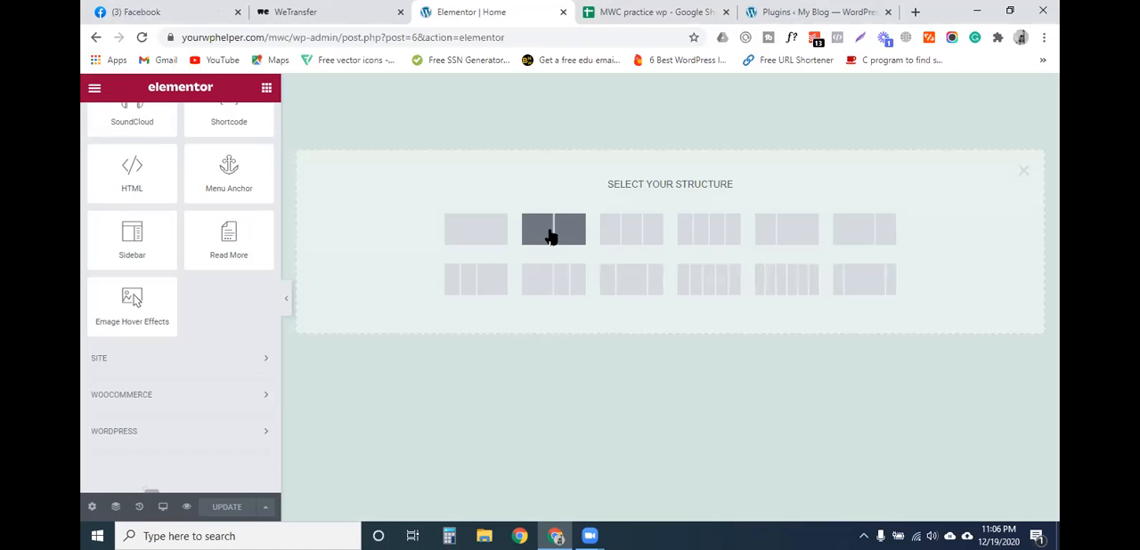
click(630, 233)
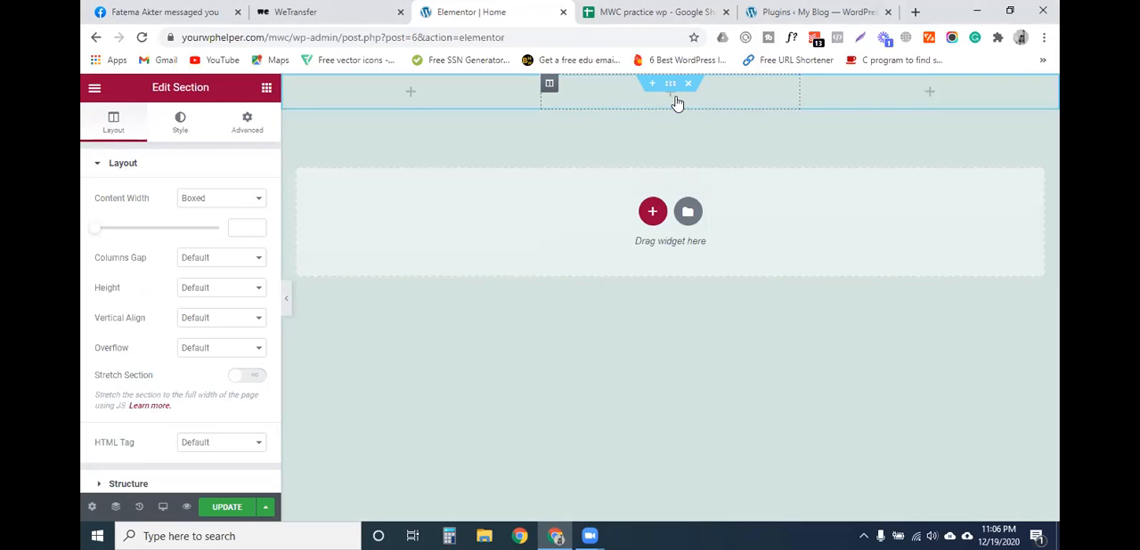
- Find the Emage Hover Effects widget among the General widgets and place it in the section's first column
click(412, 97)
scroll(161, 321, down, 5)
scroll(165, 332, down, 10)
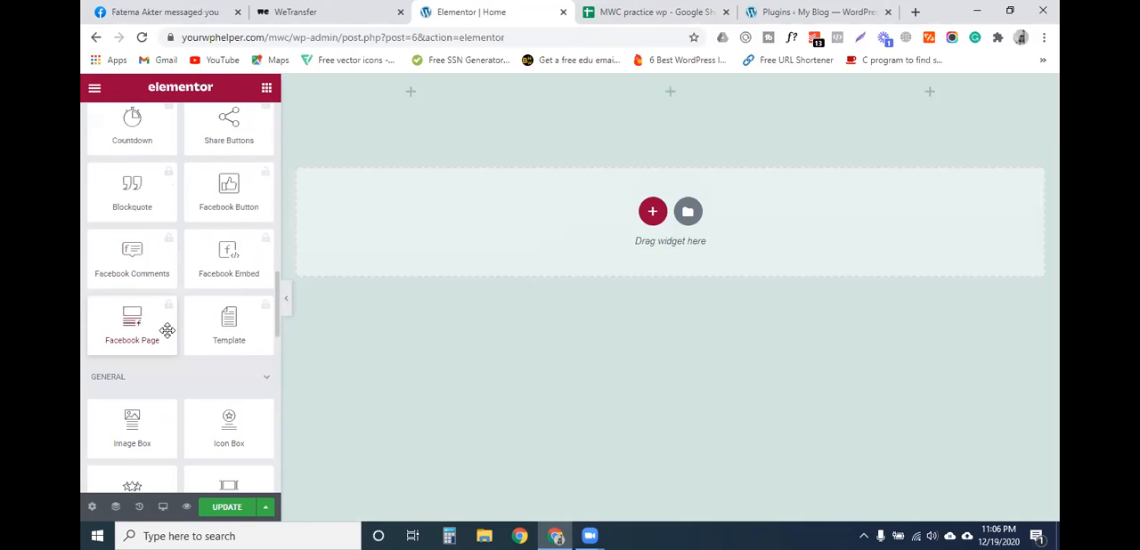
scroll(168, 332, down, 10)
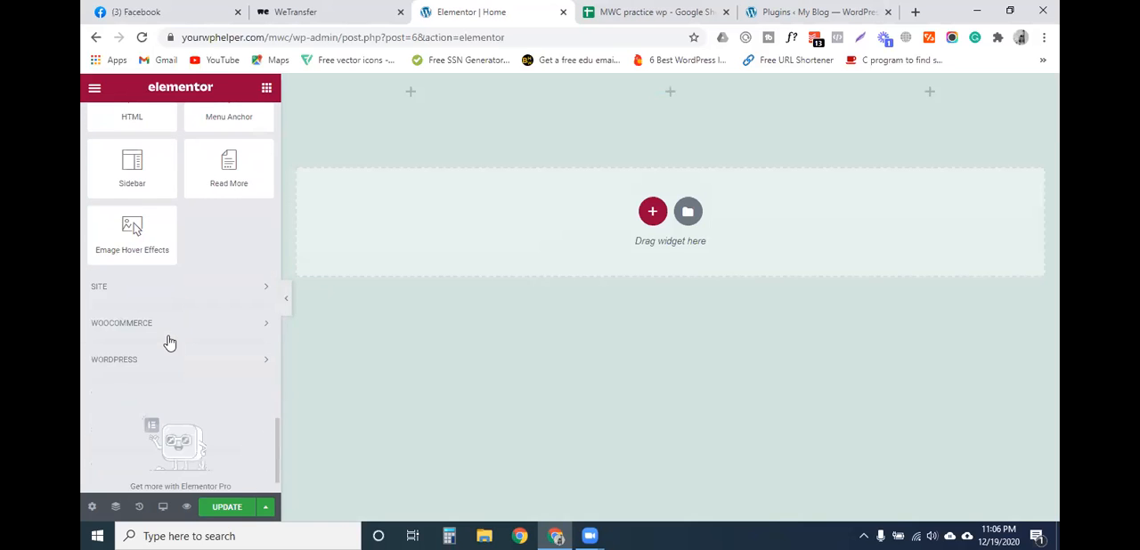
scroll(137, 383, up, 1)
drag(127, 457, 408, 100)
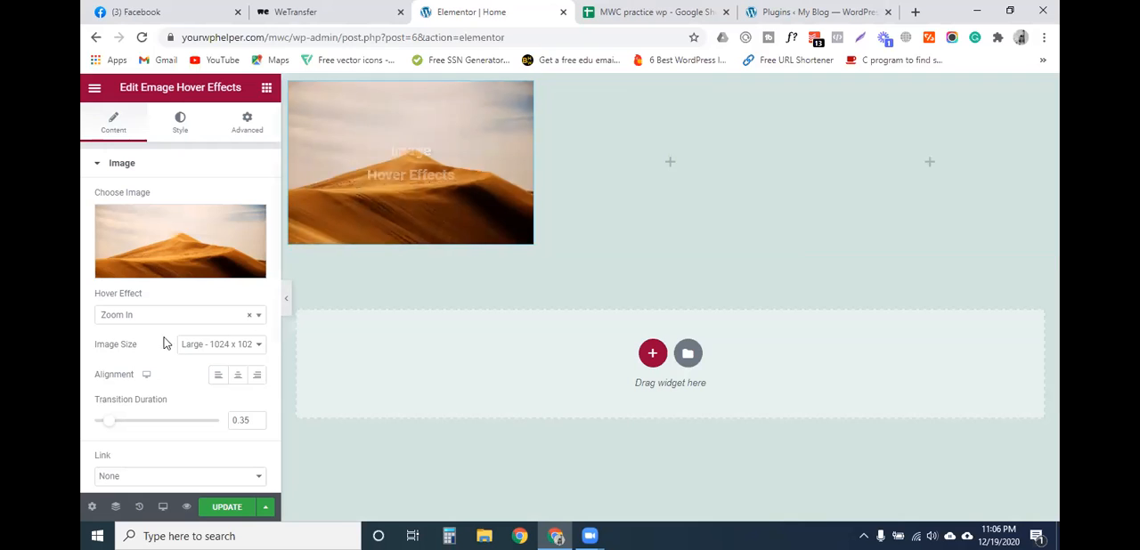
- Look through the hover effects offered for the first column's image
click(132, 318)
scroll(147, 405, down, 5)
scroll(168, 413, down, 5)
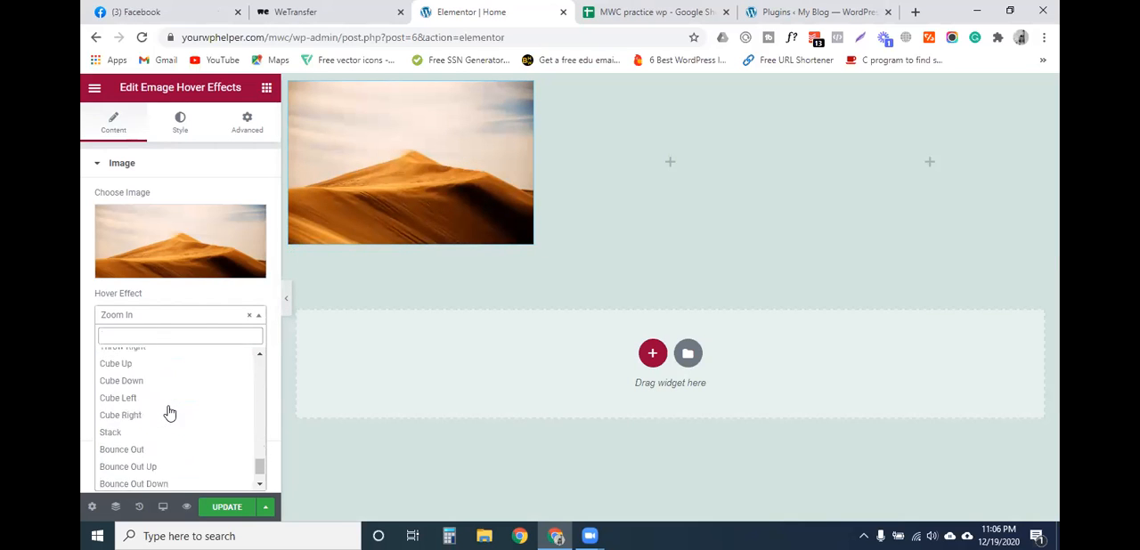
scroll(165, 446, up, 10)
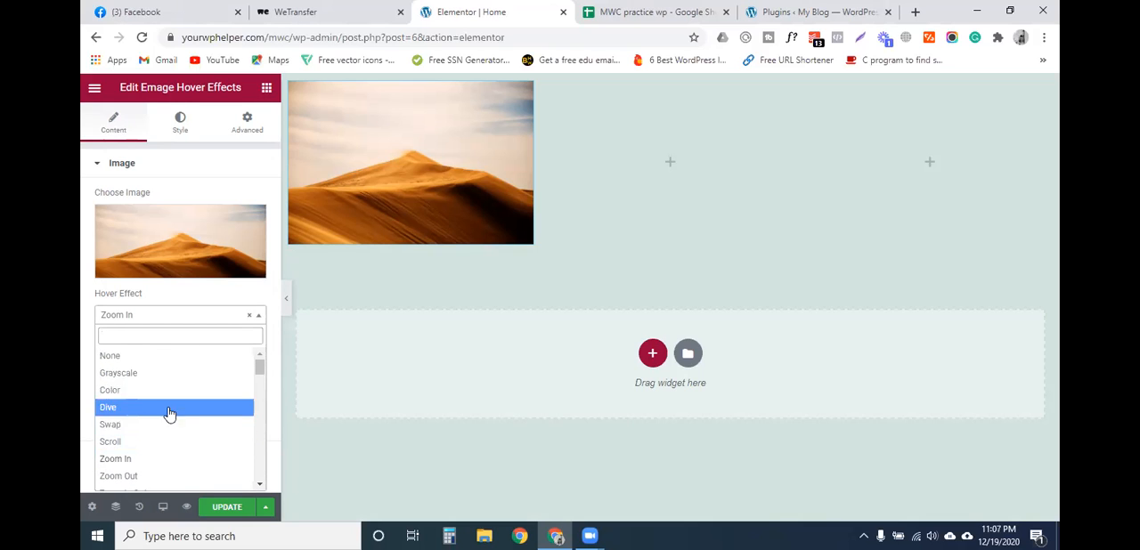
- Upload নিজেই তৈরী করুন নিজের ওয়েবসাইট.png from Desktop > Ads practice > Ecommerce website and insert it as the first widget's image
click(158, 239)
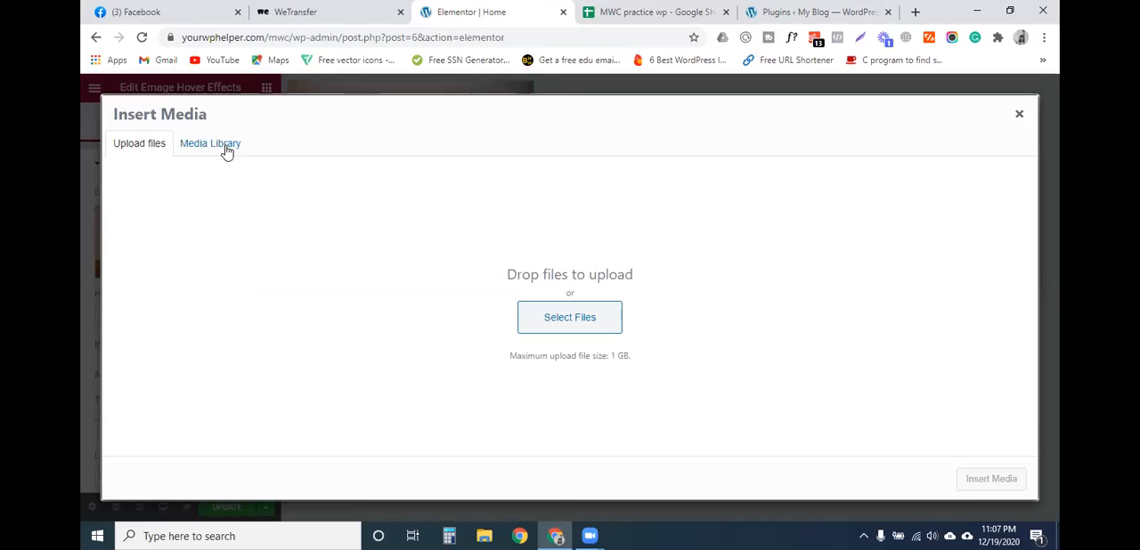
click(223, 145)
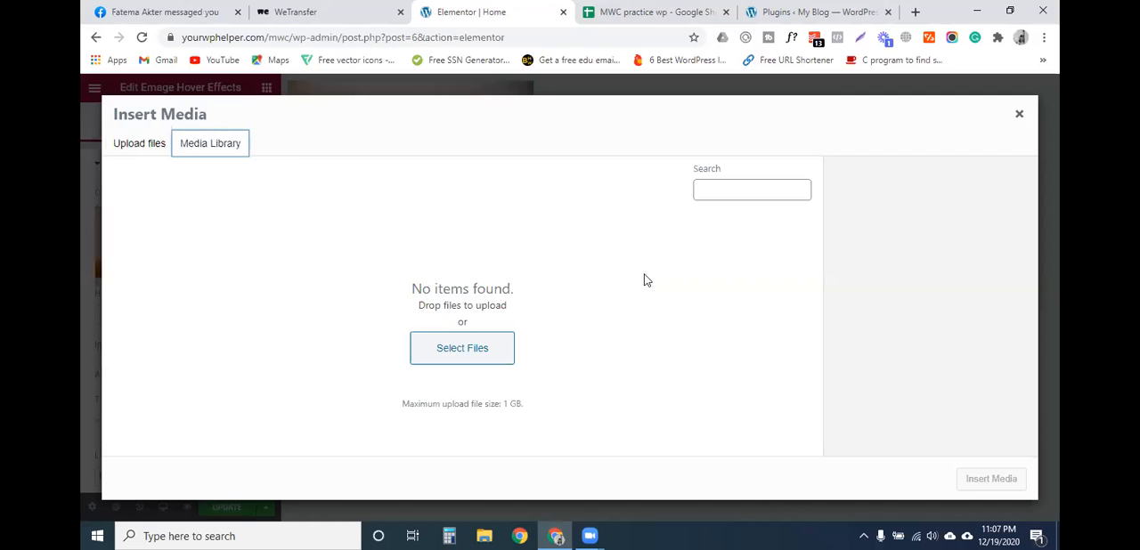
click(135, 144)
click(564, 317)
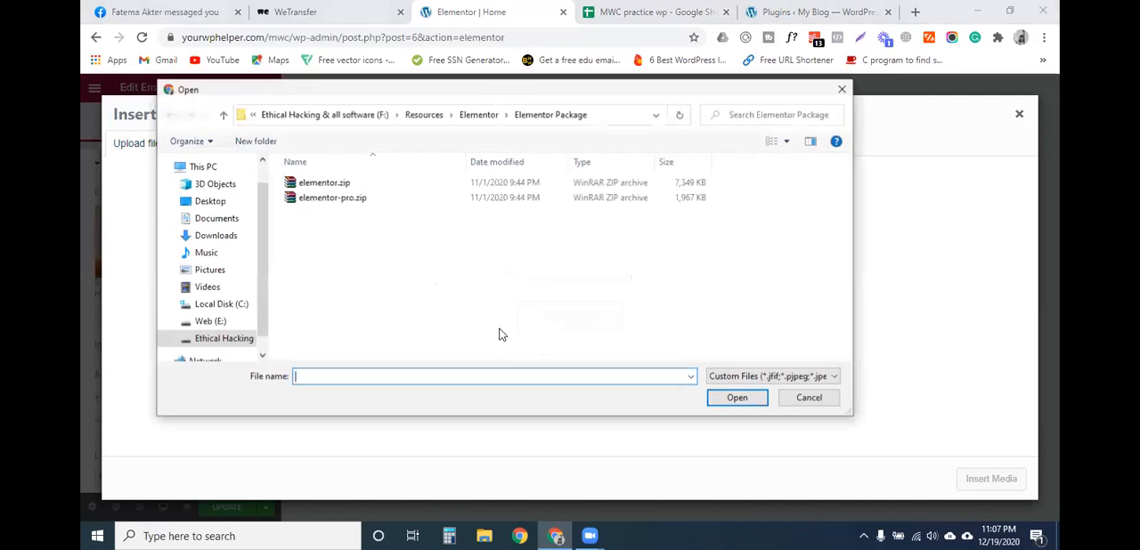
click(198, 203)
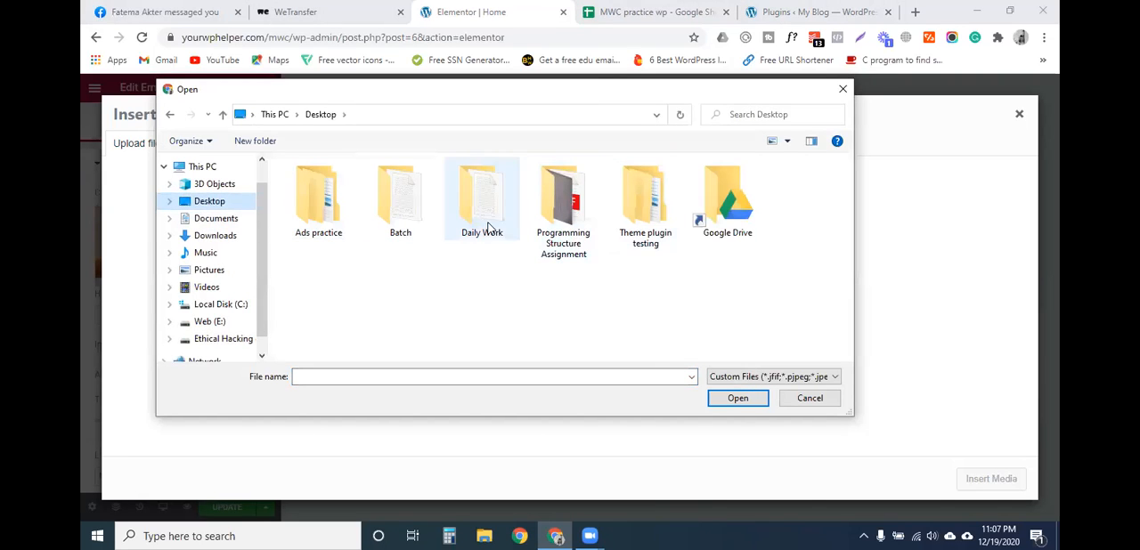
double_click(317, 203)
double_click(338, 183)
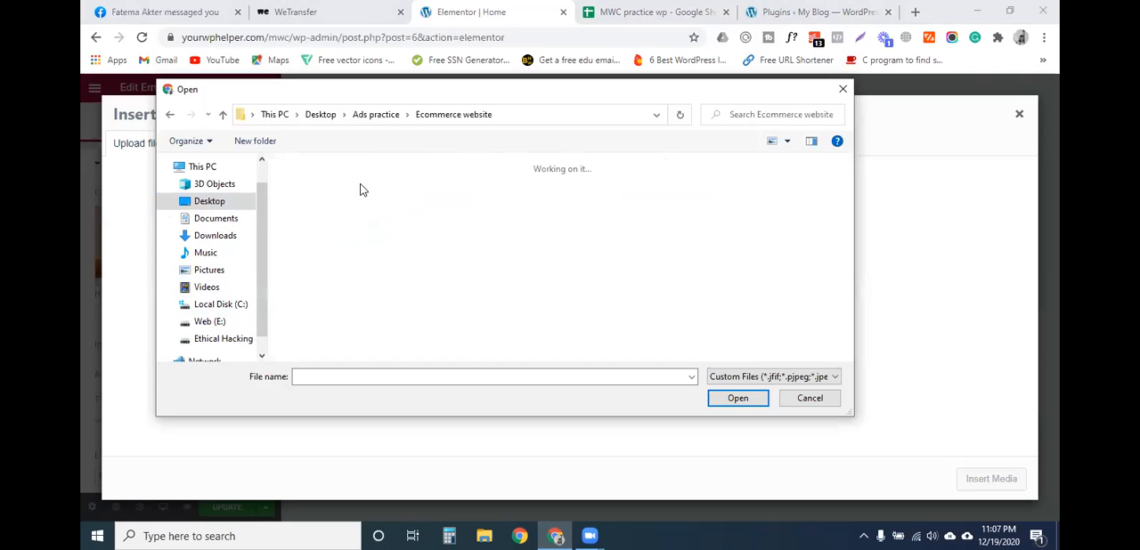
click(543, 222)
click(728, 394)
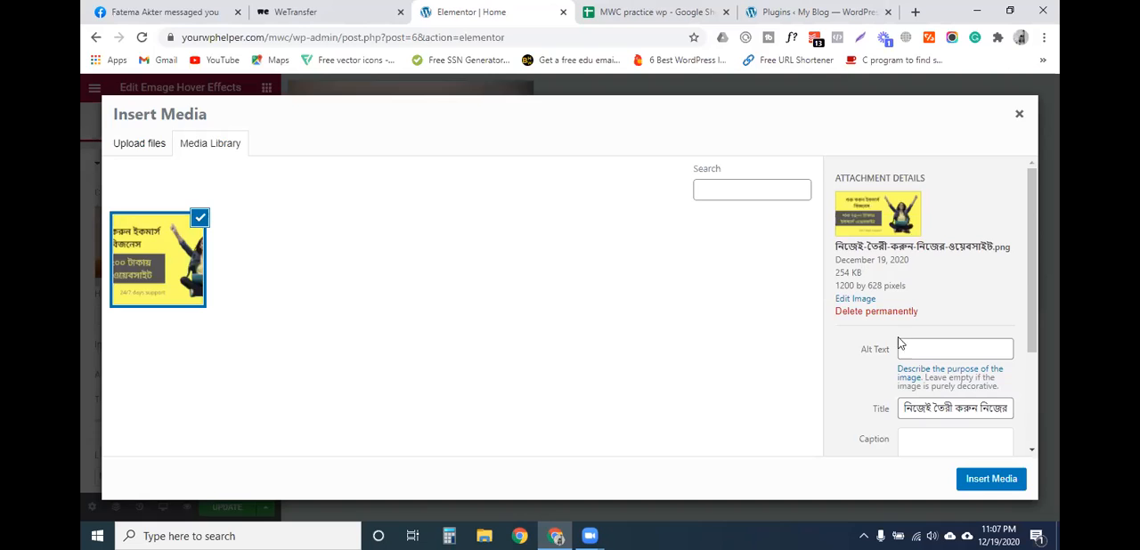
click(991, 480)
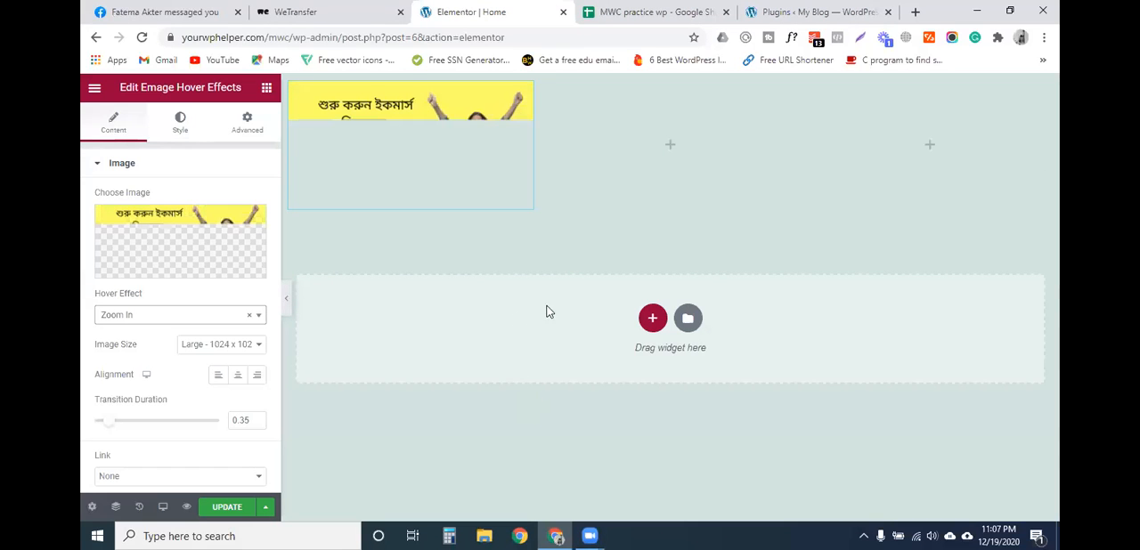
- Search the widgets for "ema" and place Emage Hover Effects in the section's middle column
click(673, 148)
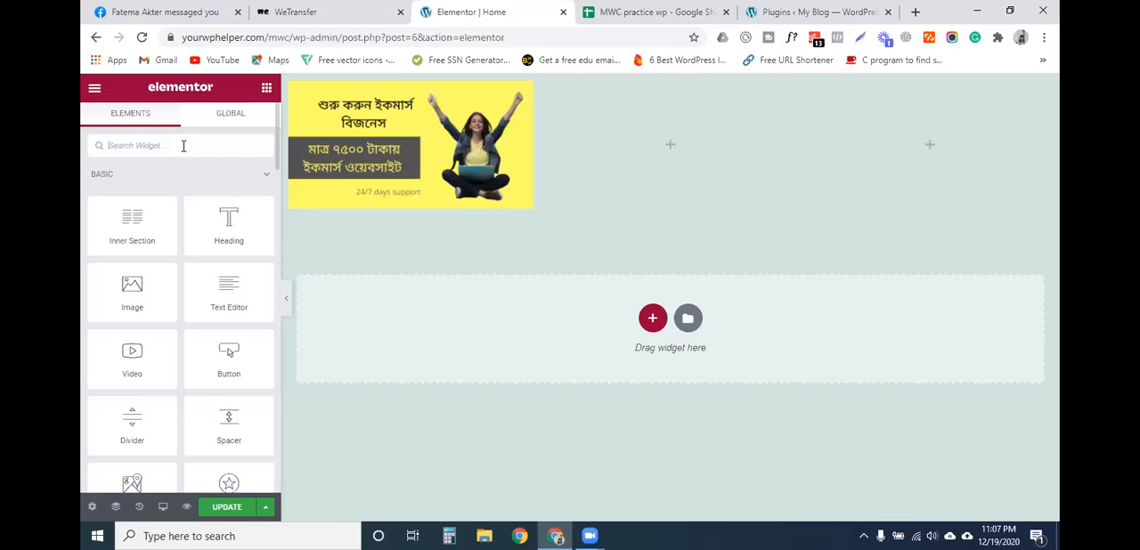
text(i)
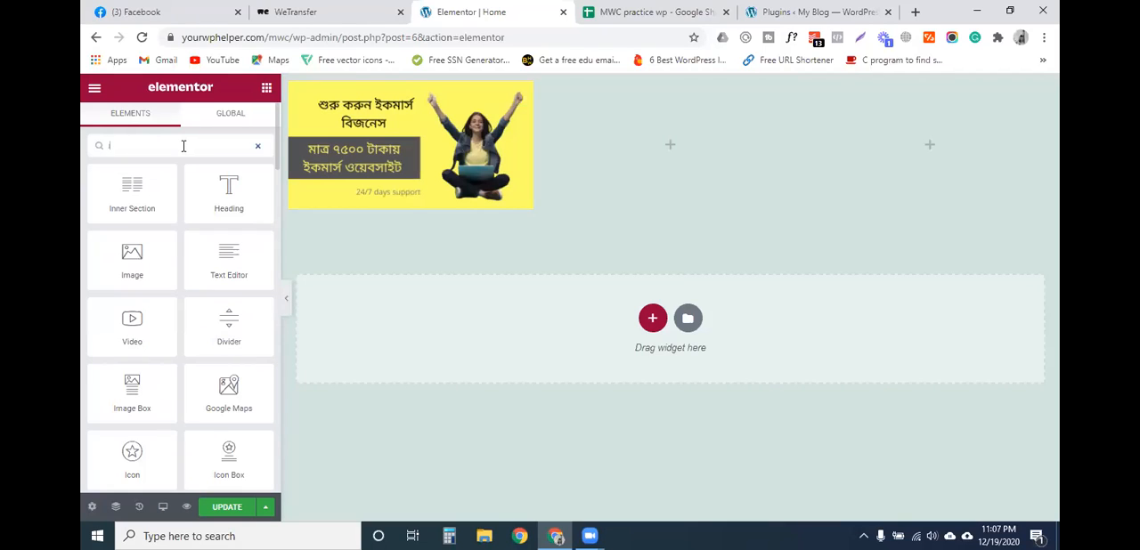
text(mage)
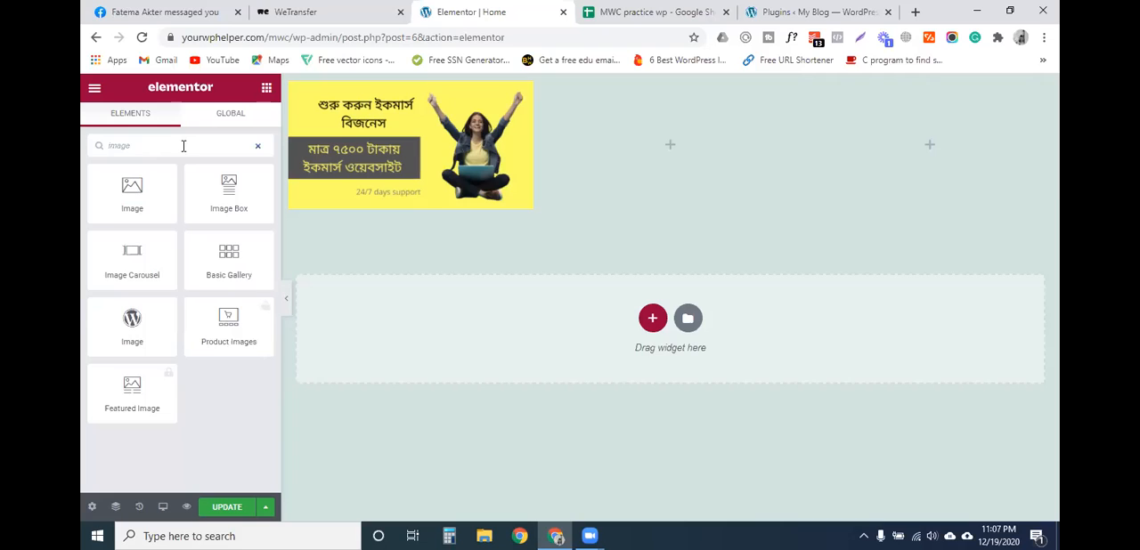
key(BackSpace)
key(BackSpace)
key(BackSpace)
key(BackSpace)
key(BackSpace)
text(dma)
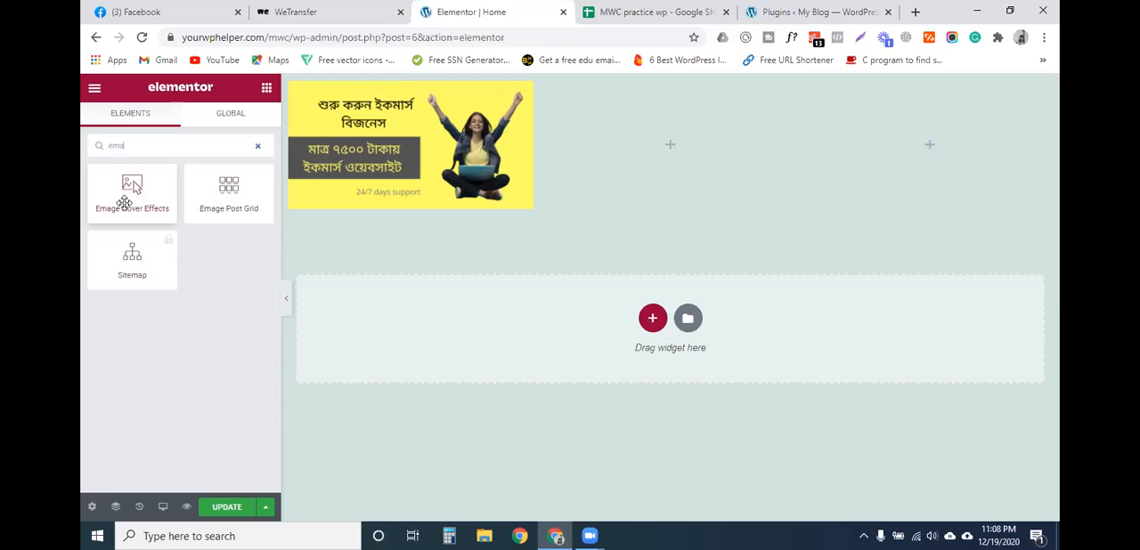
drag(127, 194, 674, 169)
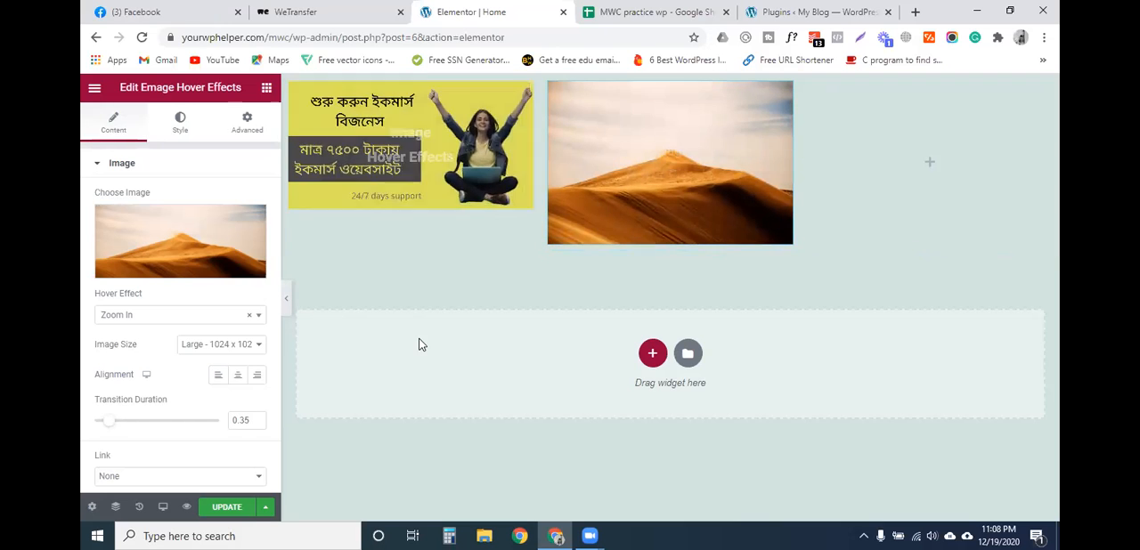
- Upload কেন ওয়ার্ডপ্রেস বেস্ট _.png from Ads practice > Why wordpress best cms and insert it as the middle widget's image
click(178, 253)
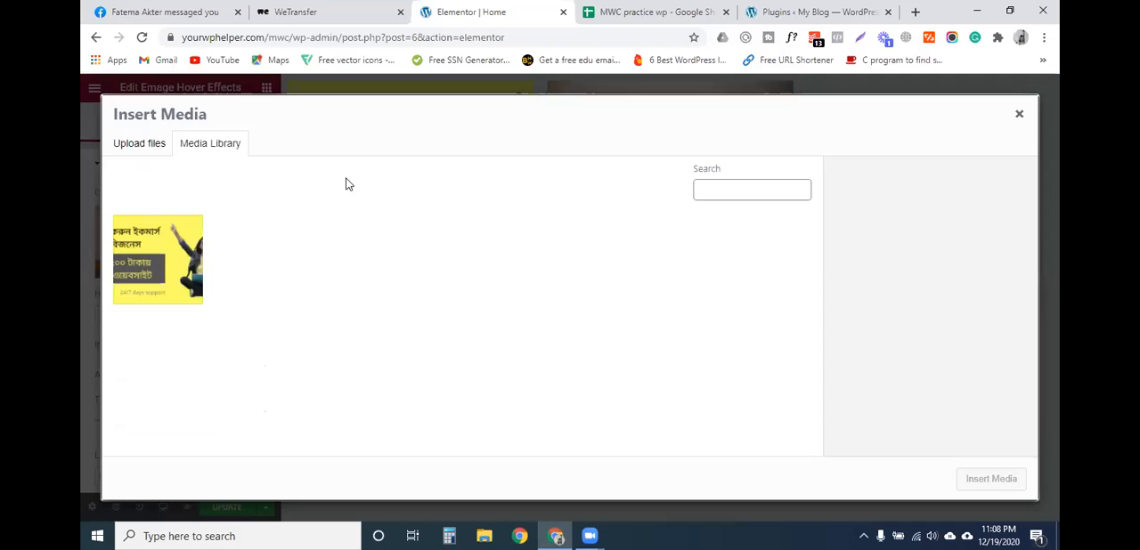
click(129, 145)
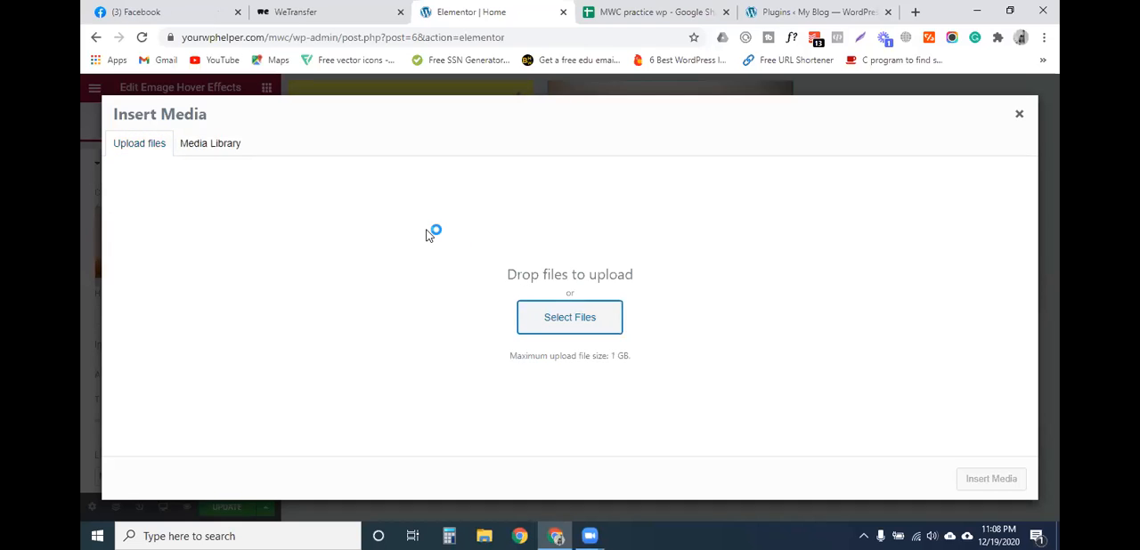
click(570, 318)
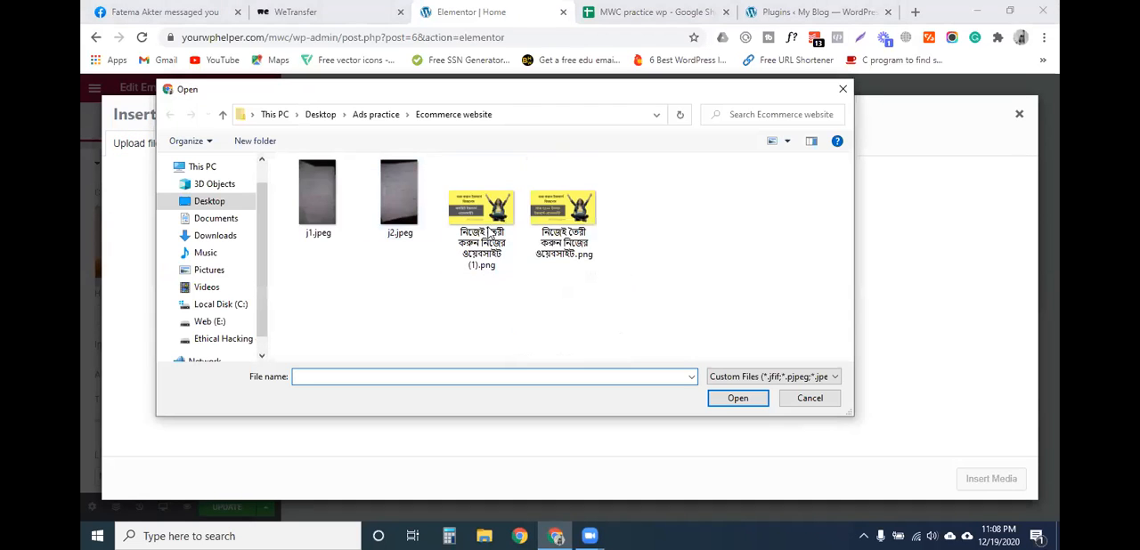
click(224, 114)
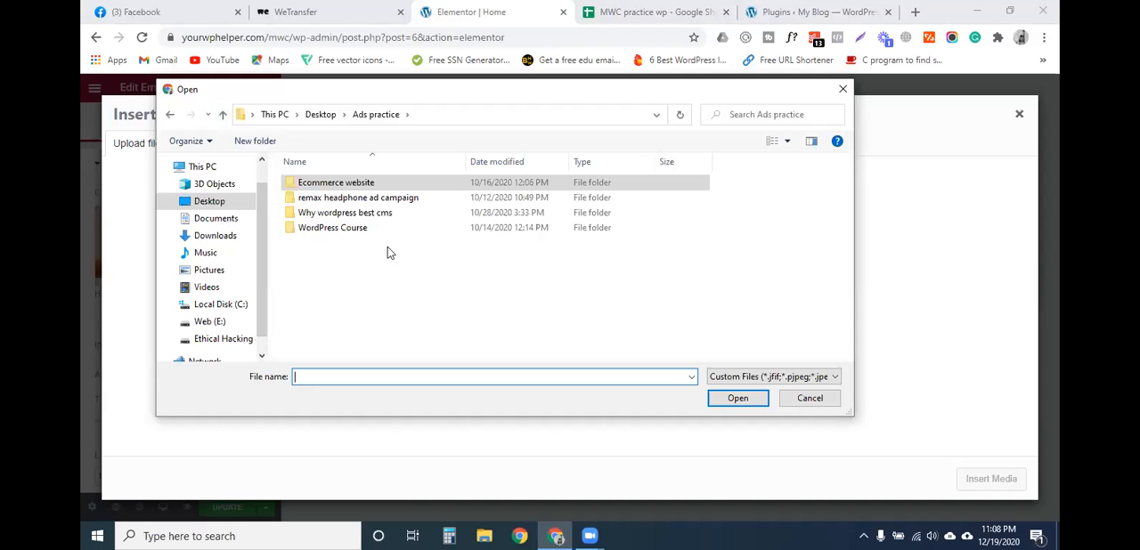
click(353, 200)
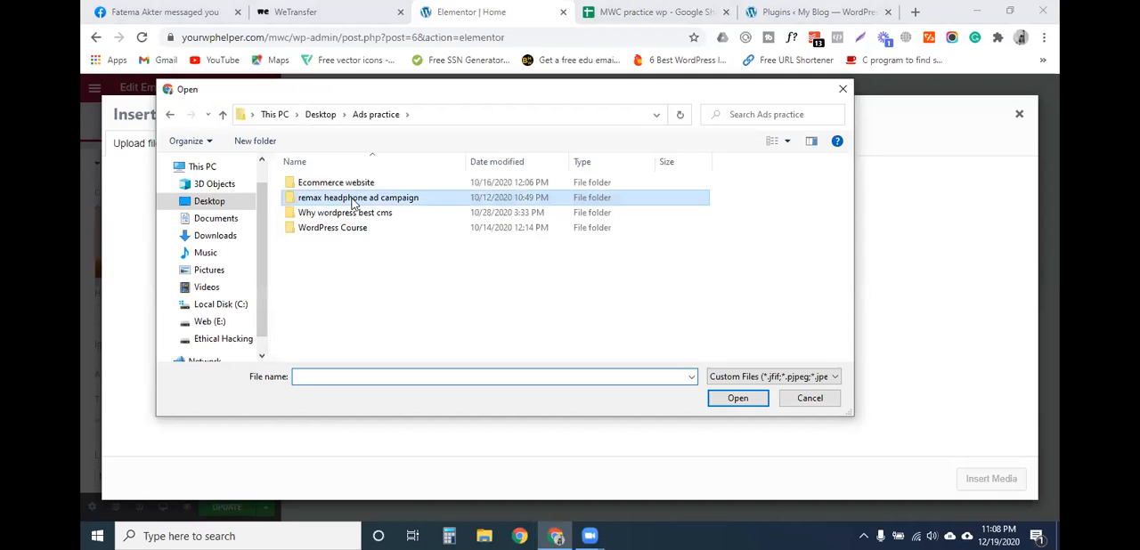
click(353, 217)
click(359, 229)
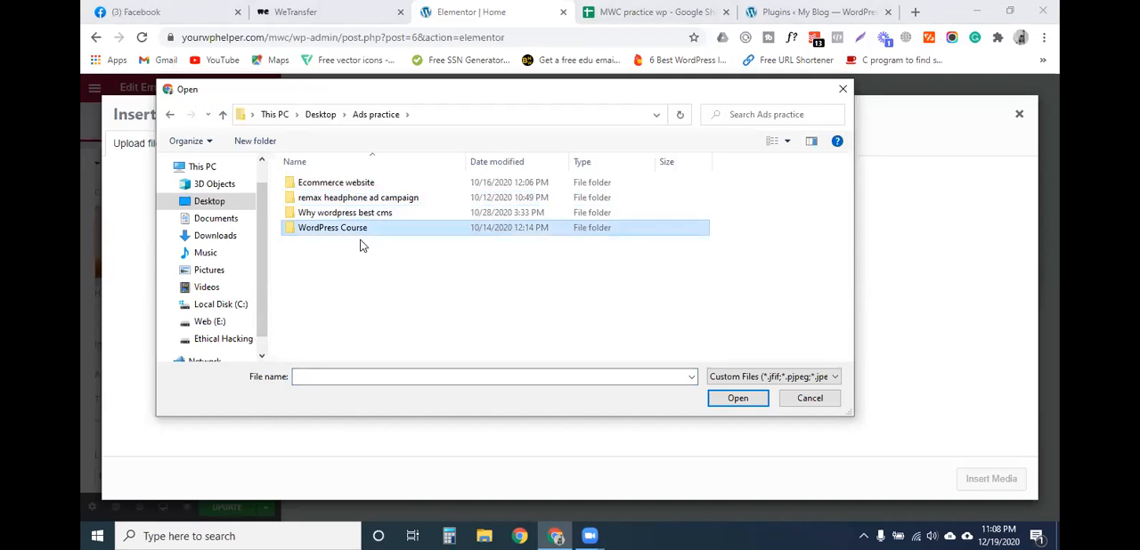
double_click(361, 218)
click(400, 205)
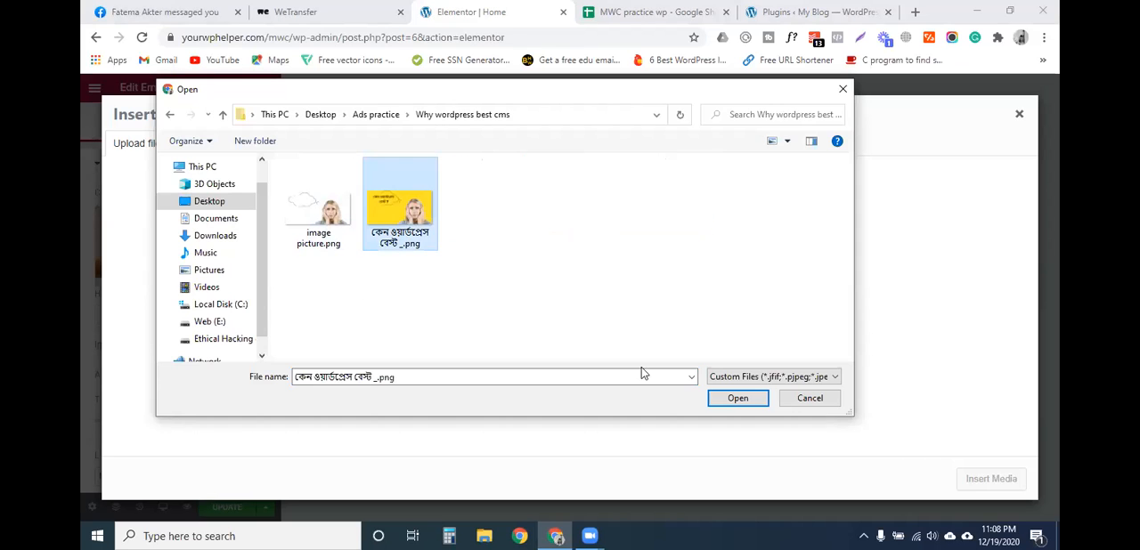
key(Return)
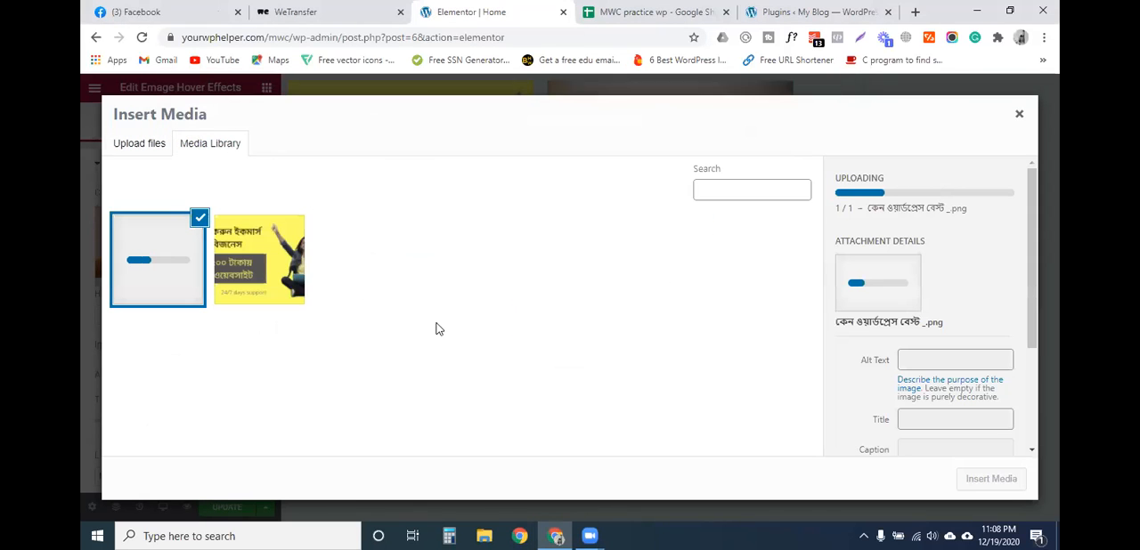
click(994, 479)
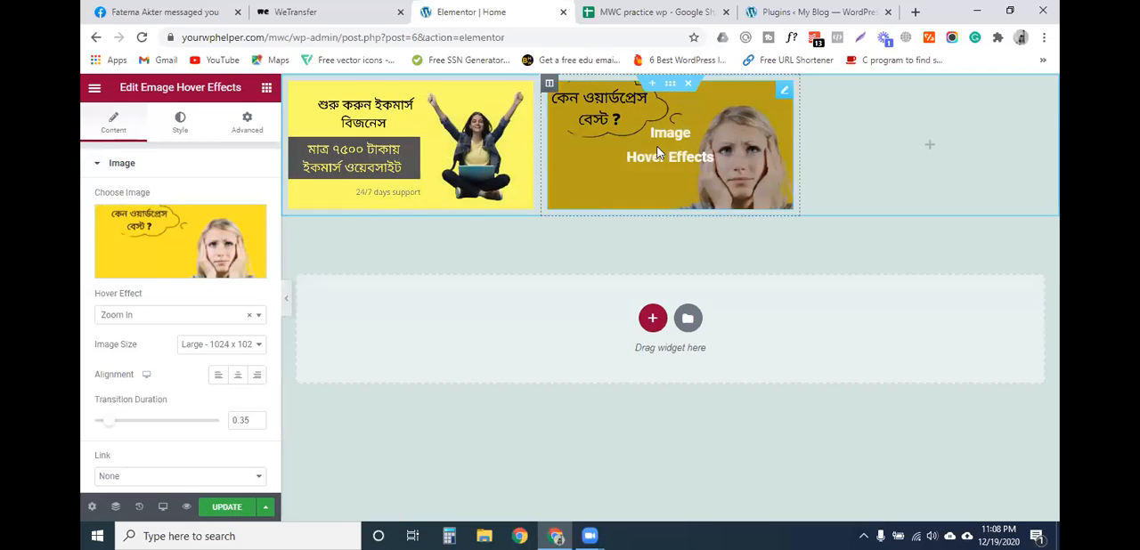
- Set the middle image's hover effect to Dive and preview it on the page
click(126, 320)
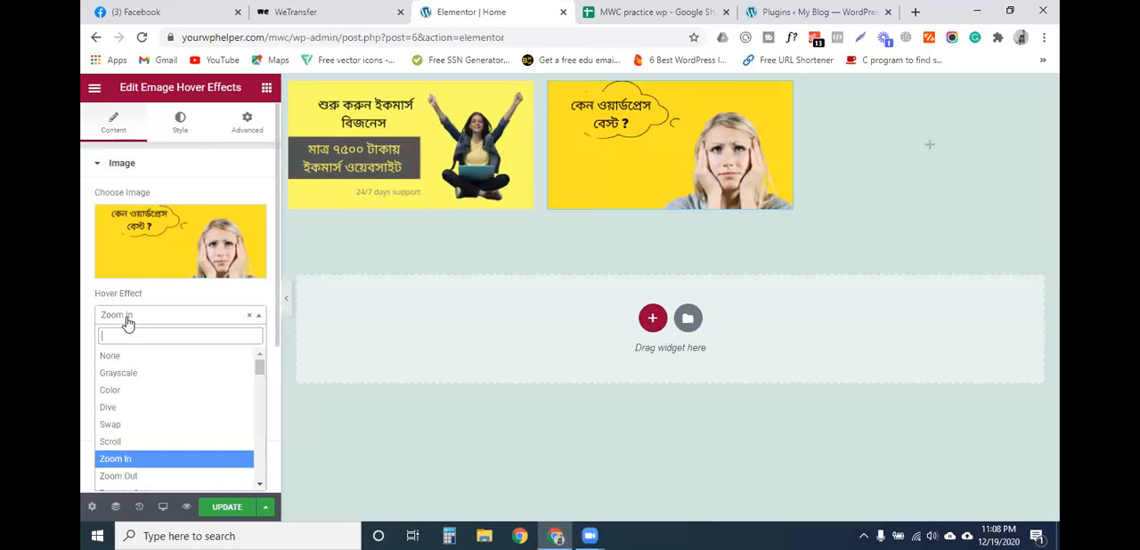
click(129, 410)
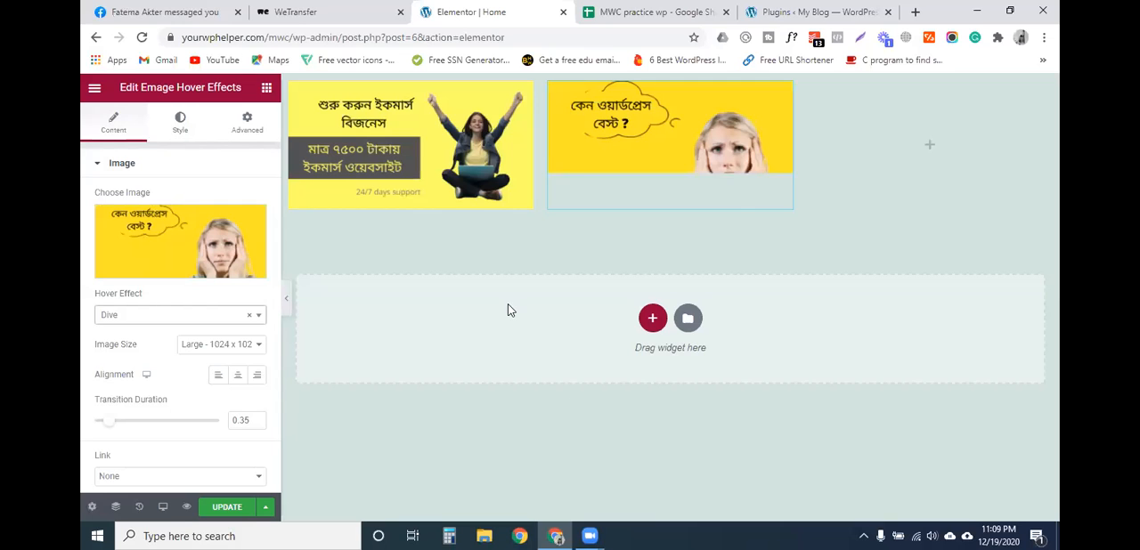
mouse_move(632, 151)
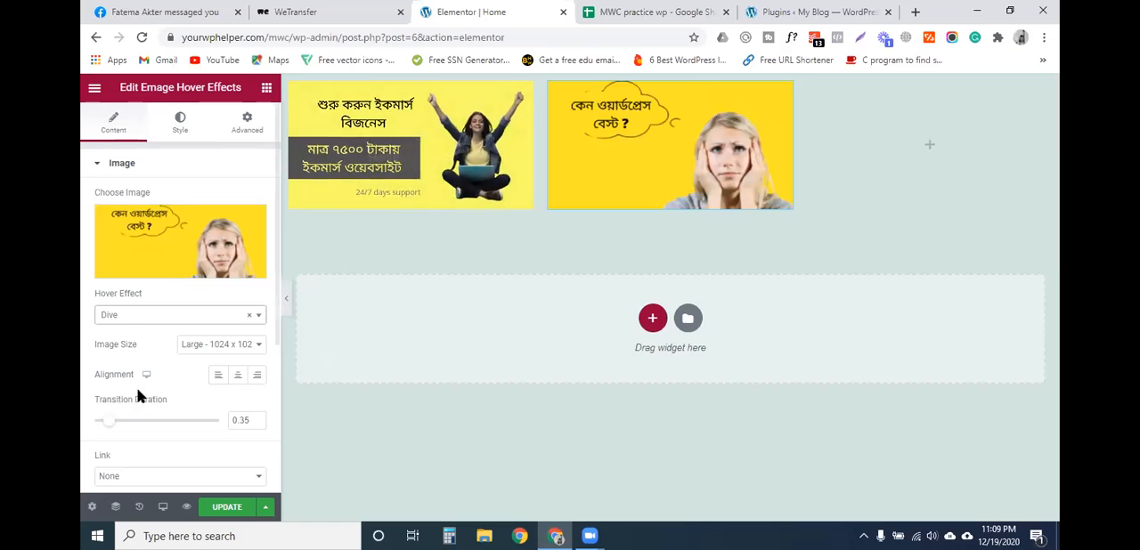
mouse_move(662, 178)
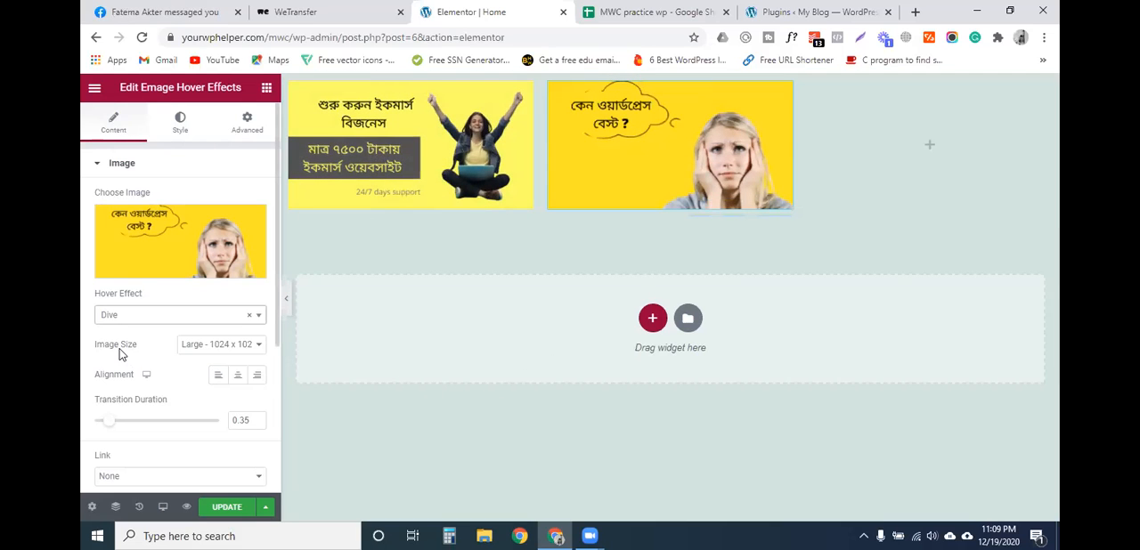
scroll(136, 357, down, 1)
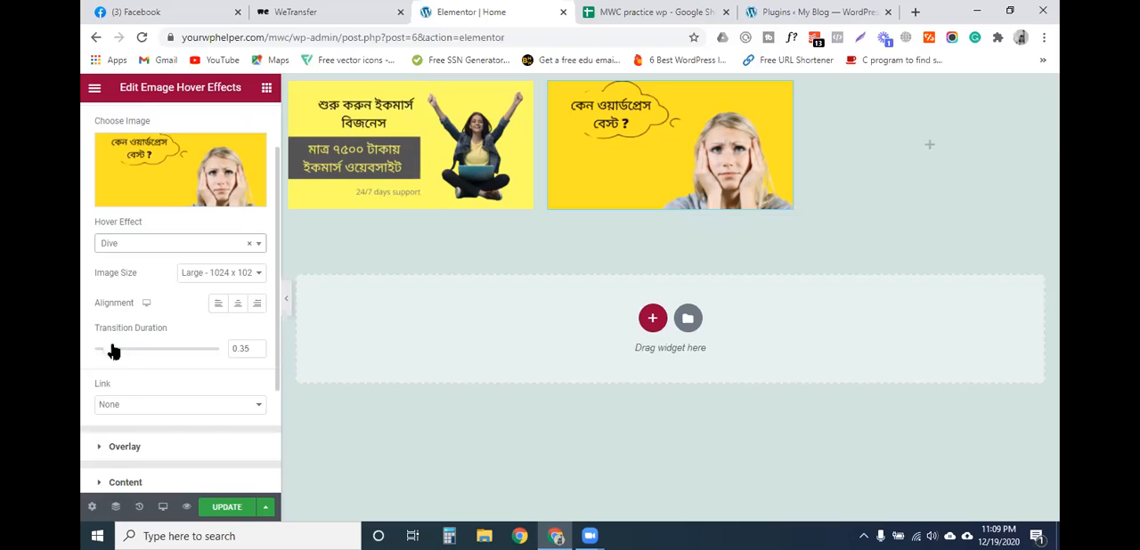
- Try transition durations of 2 and 3 for the middle image's hover effect and settle on 1
click(249, 348)
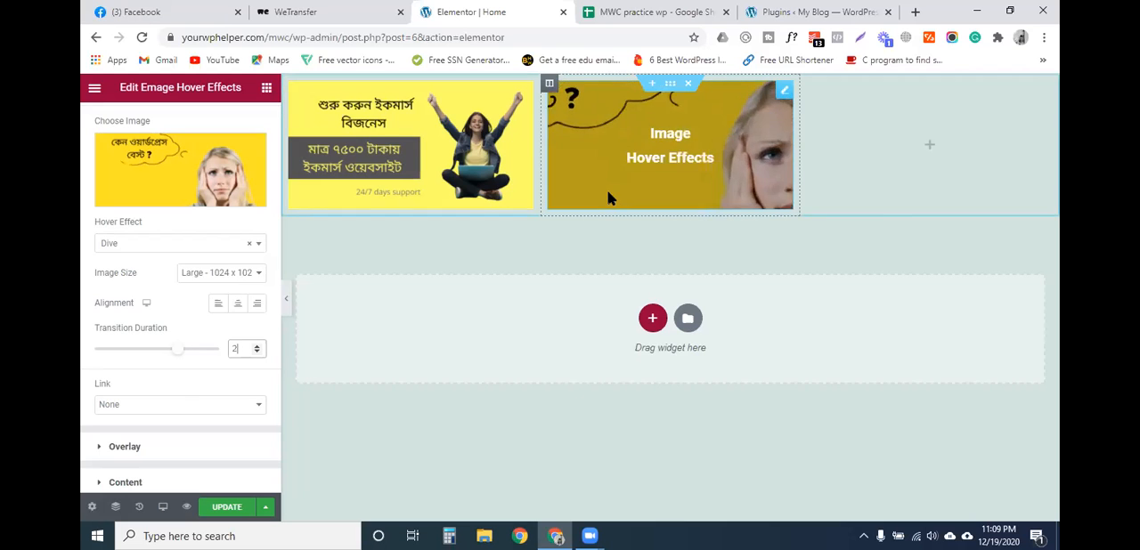
click(249, 352)
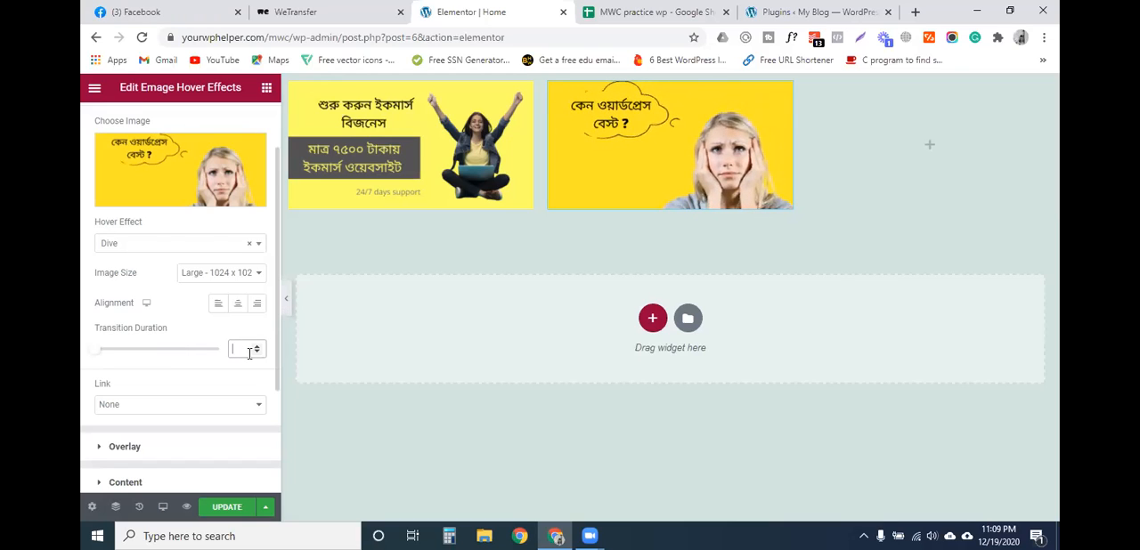
text(3)
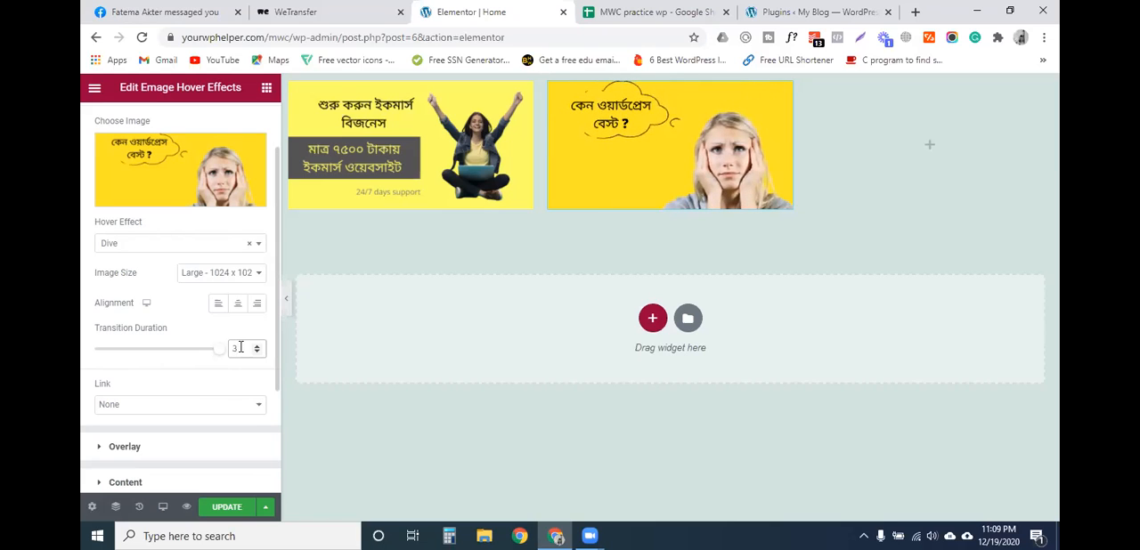
key(BackSpace)
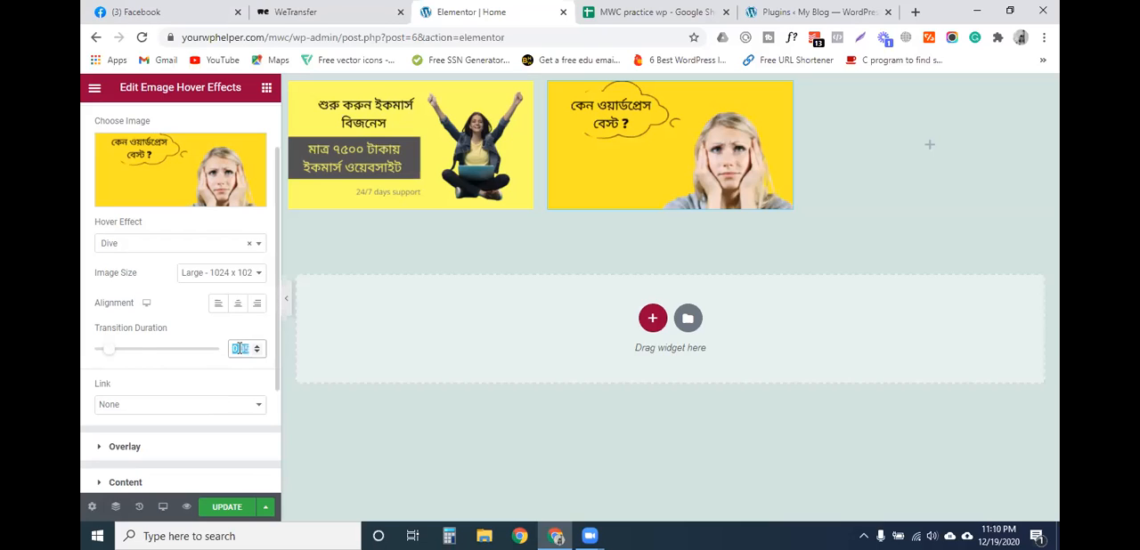
text(1)
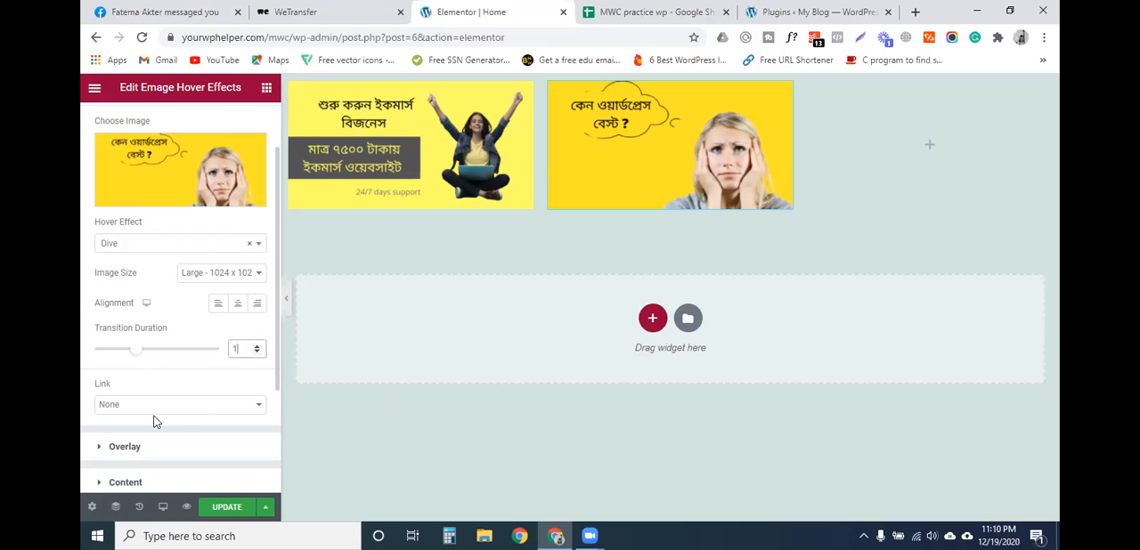
- Set the middle widget's overlay hover effect to Slide Down
scroll(164, 409, down, 1)
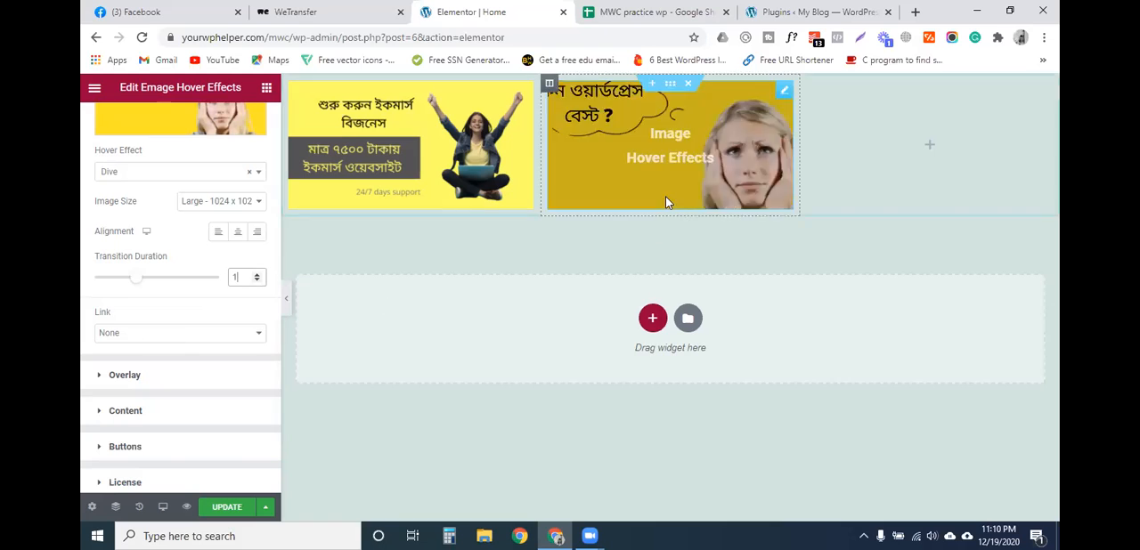
click(113, 377)
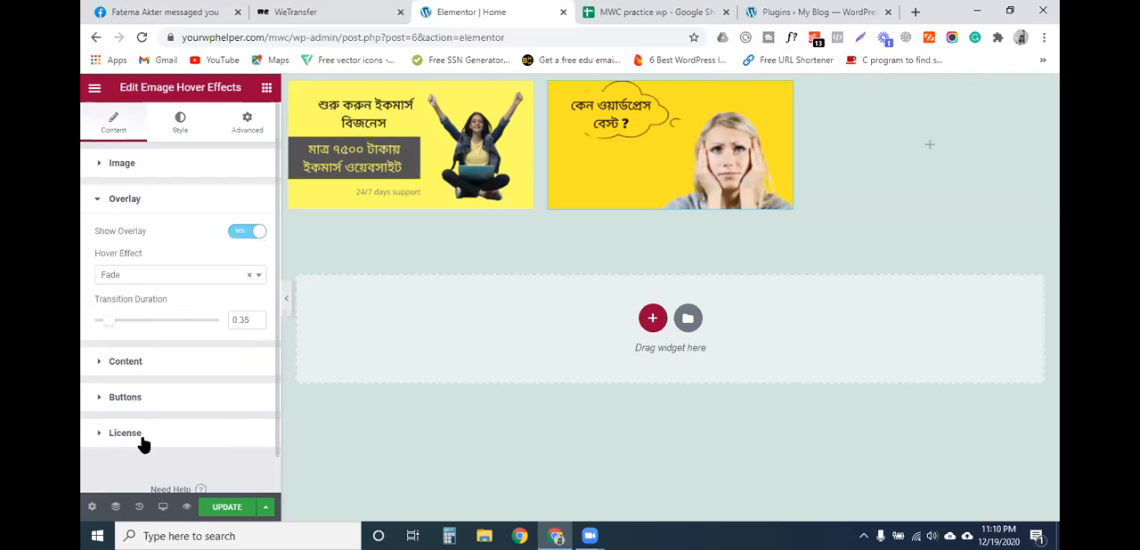
click(152, 278)
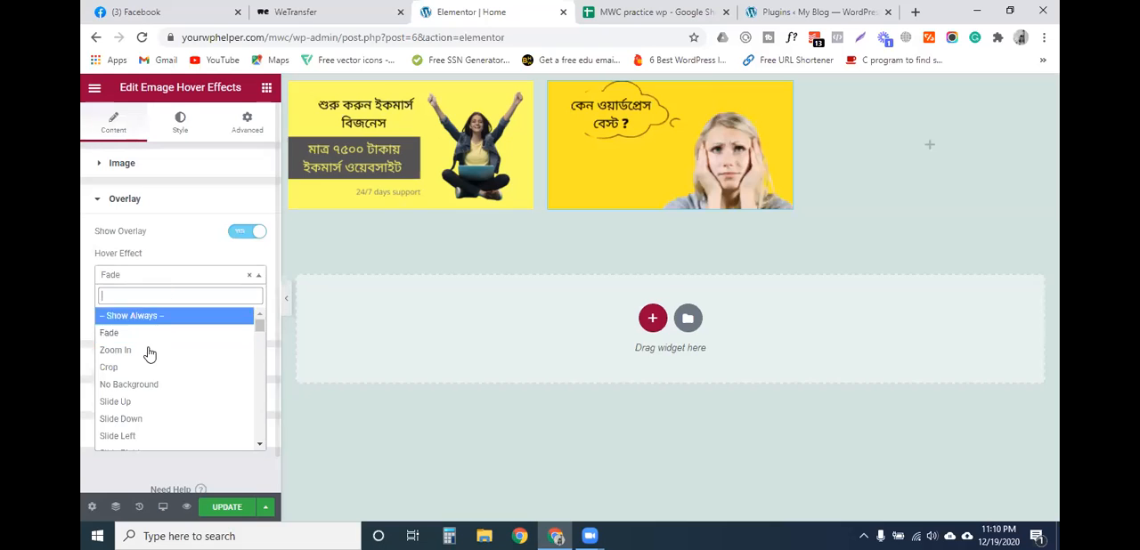
click(156, 418)
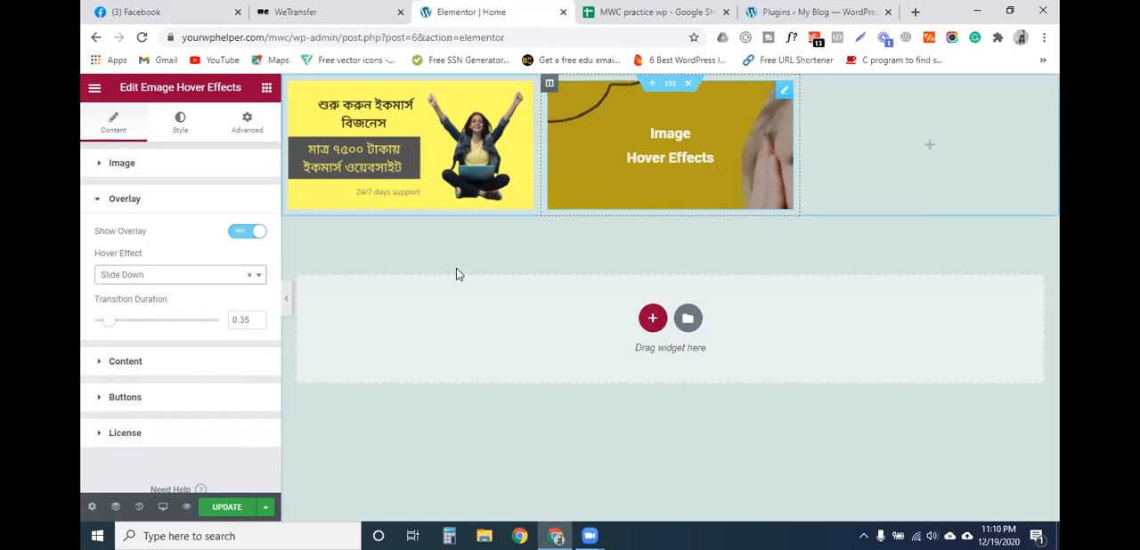
- Change the title in the middle widget's content to "Hi"
click(163, 374)
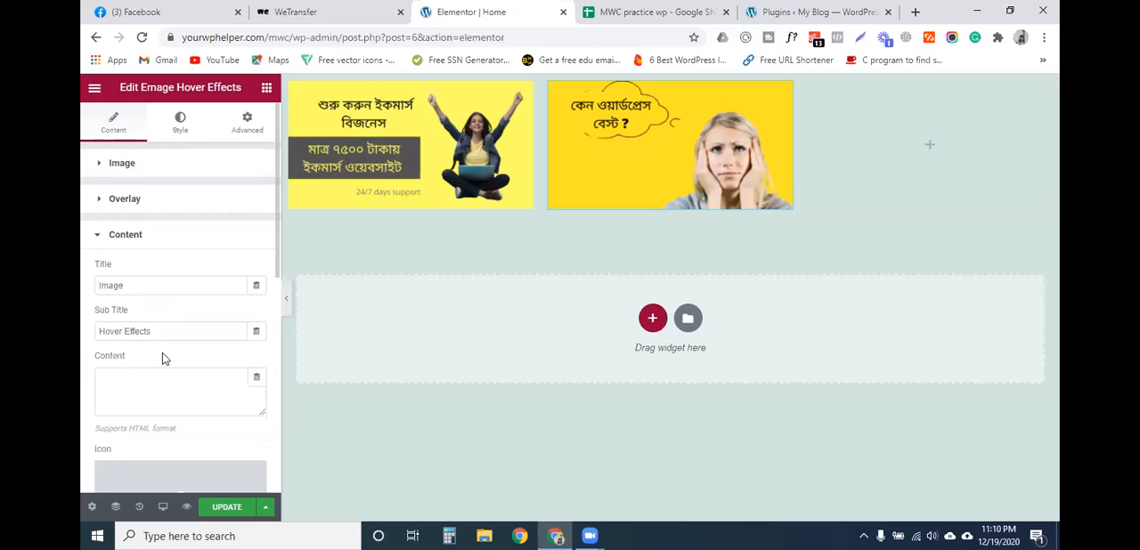
click(163, 290)
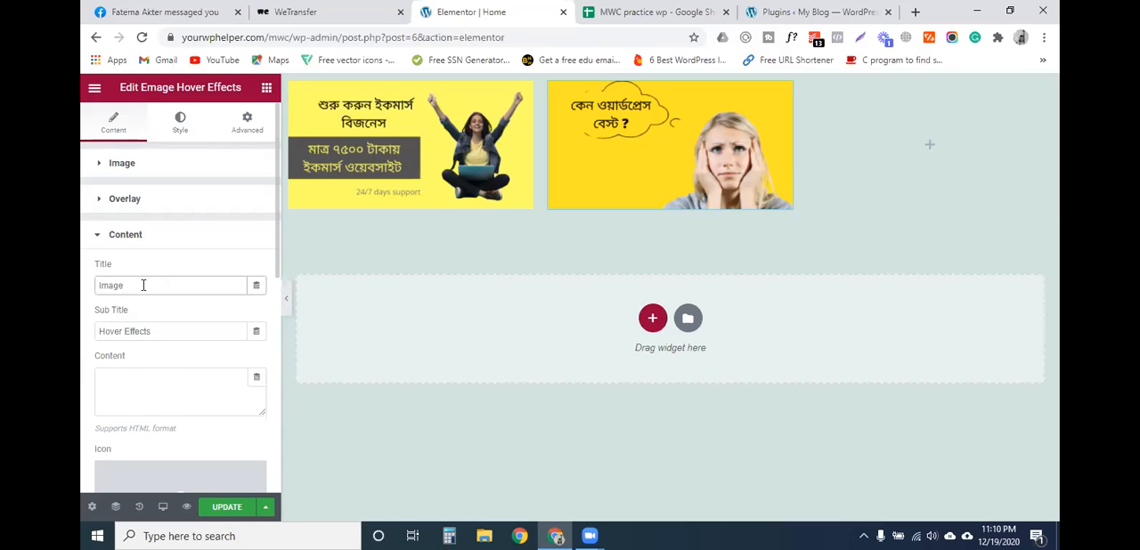
click(156, 331)
click(123, 287)
text(Hi)
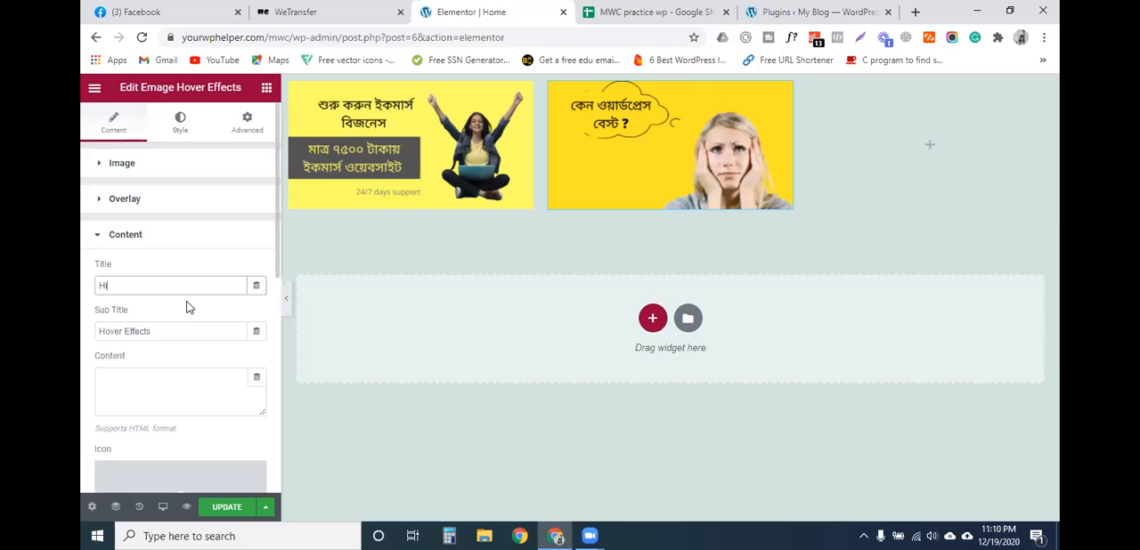
- Replace the middle widget's sub title with the person's first name followed by "Effect"
click(187, 333)
mouse_move(681, 132)
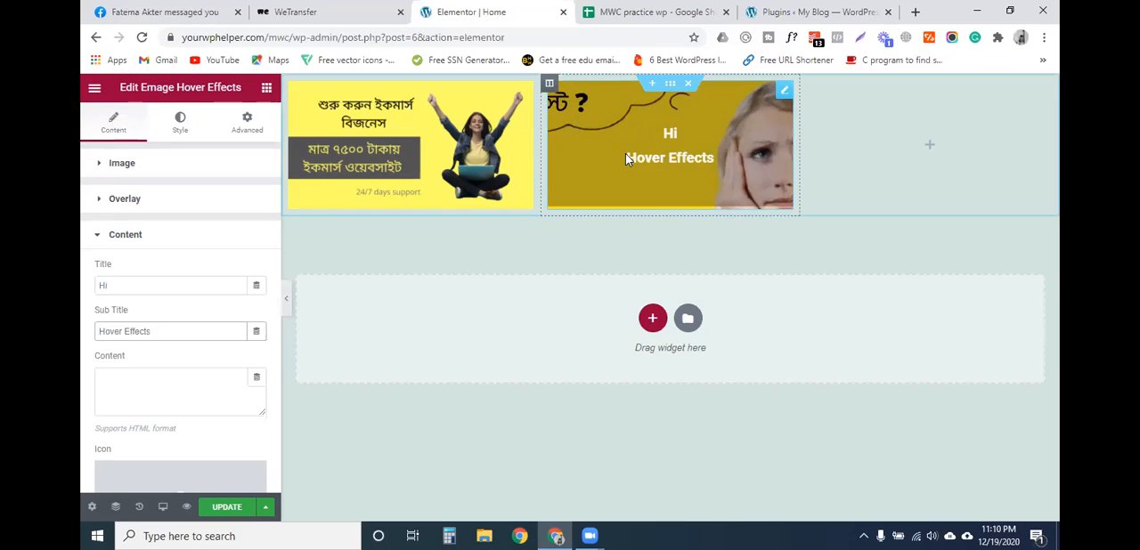
drag(155, 328, 104, 329)
key(BackSpace)
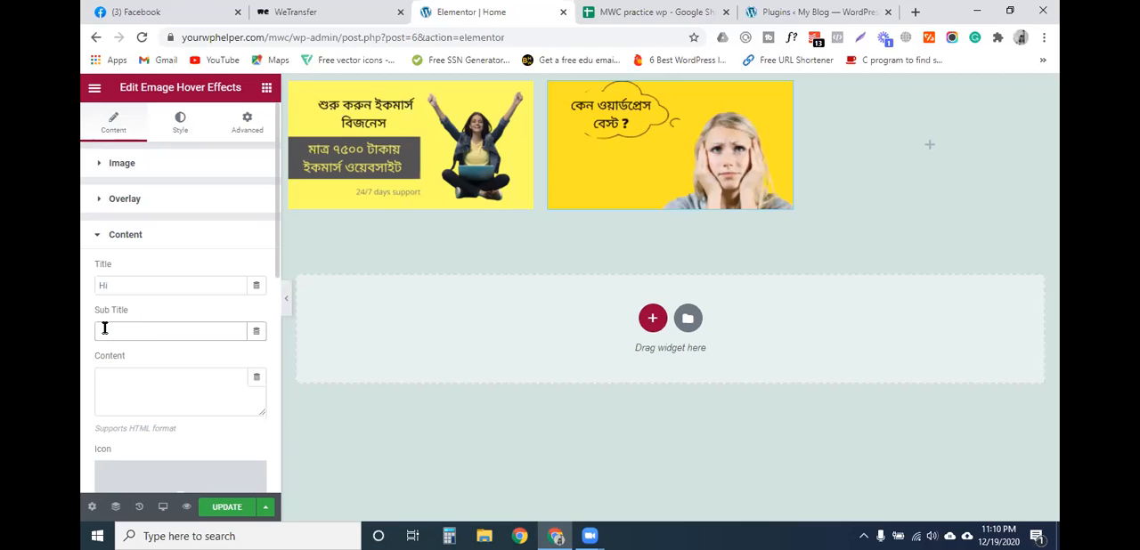
text(Rashid Effect)
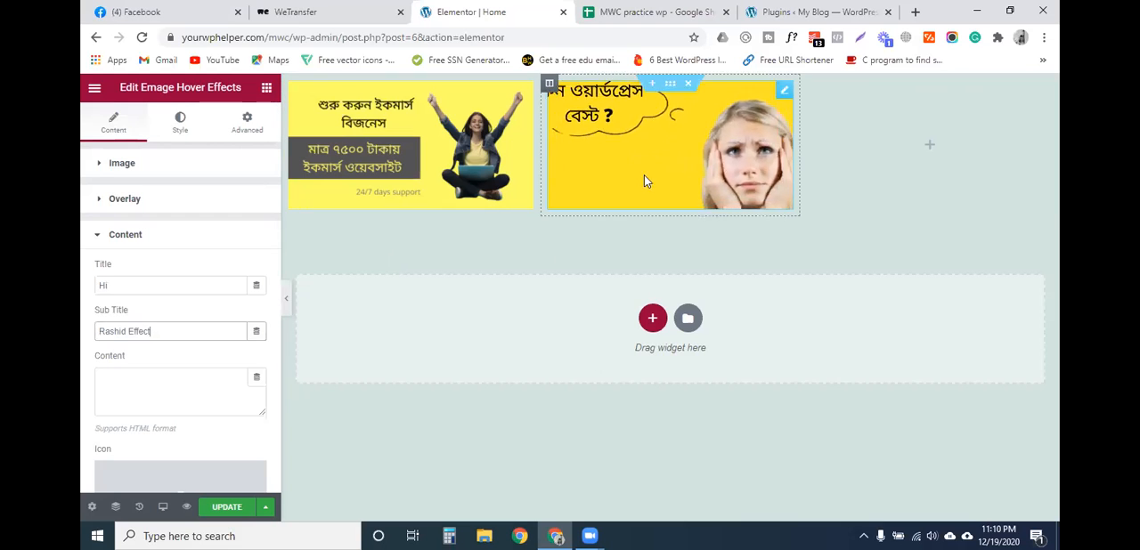
- Fill the middle widget's content text with "I'm", the person's first name and "working as web developer & wp developer", and preview it on the page
scroll(143, 397, down, 2)
click(169, 247)
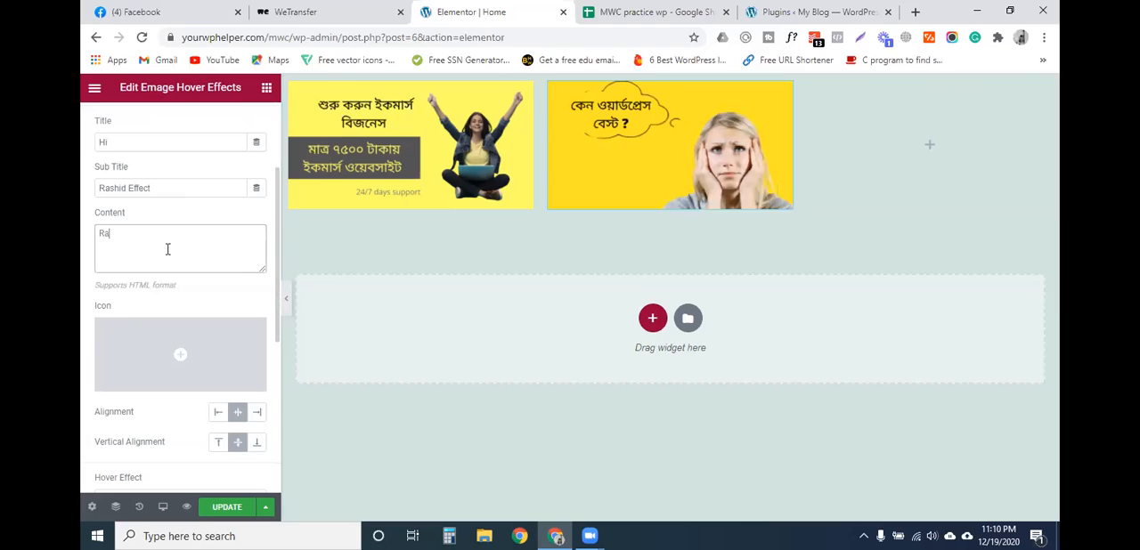
key(BackSpace)
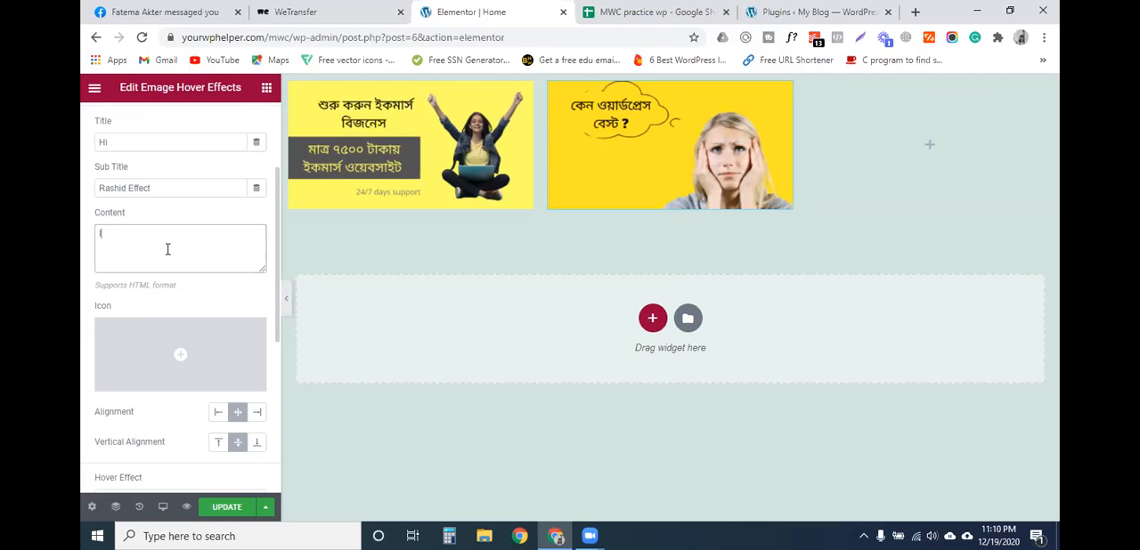
text(Rash)
text(id )
text(Websi)
key(BackSpace)
key(BackSpace)
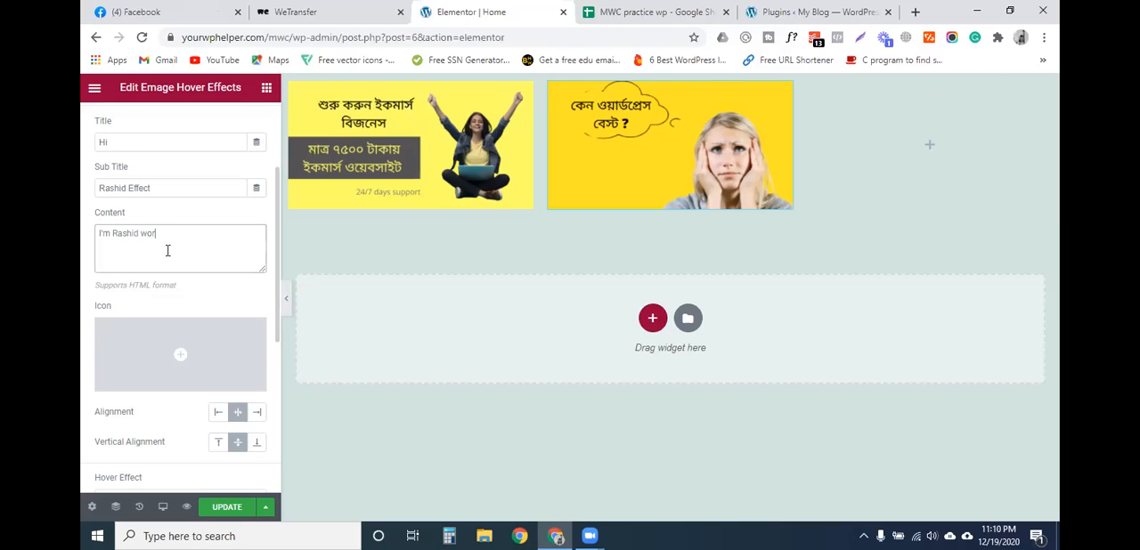
key(BackSpace)
key(BackSpace)
text(king as web d)
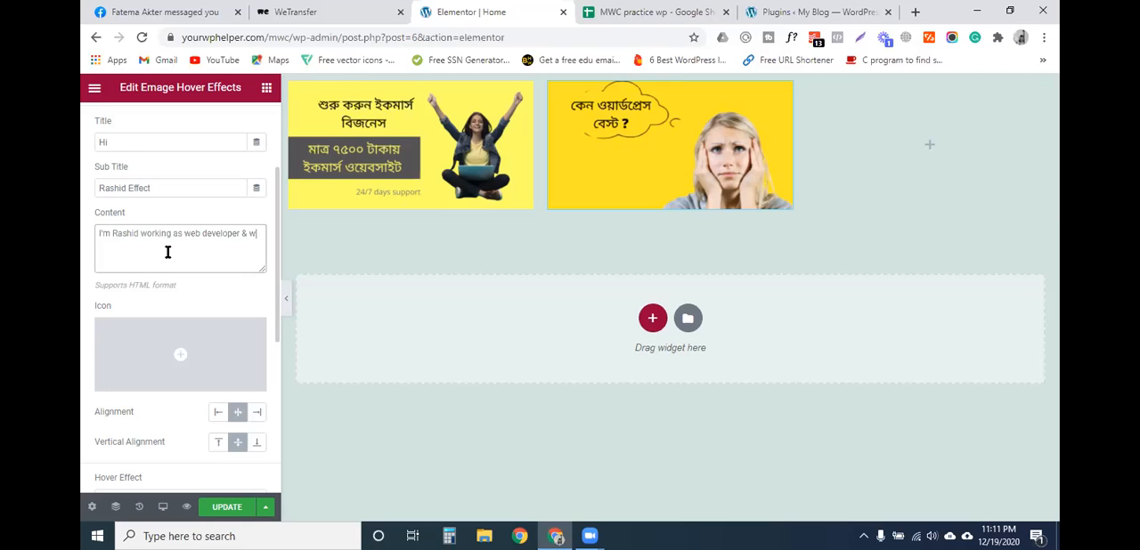
text(eveloper)
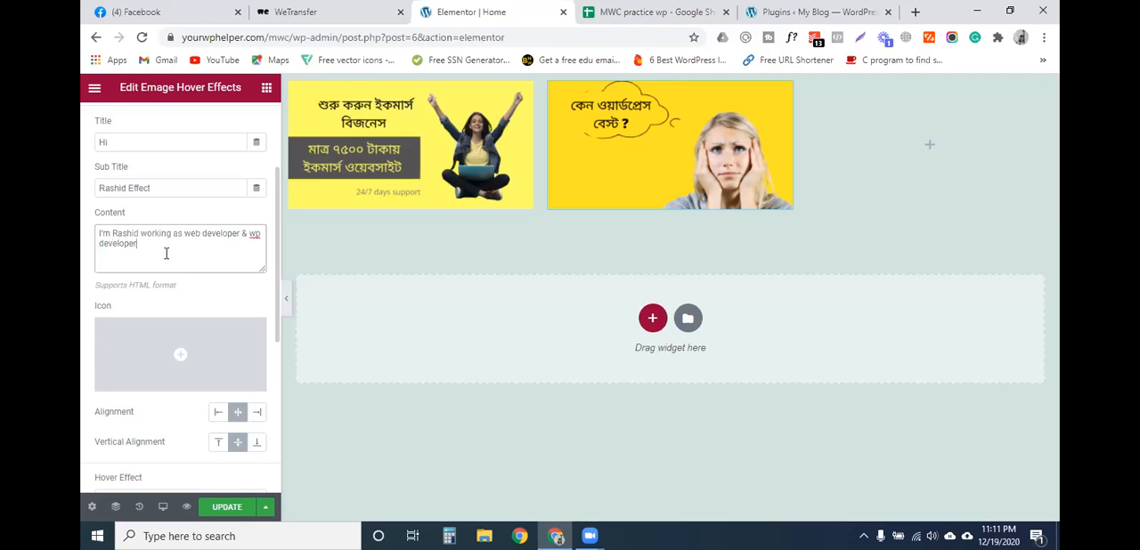
mouse_move(590, 196)
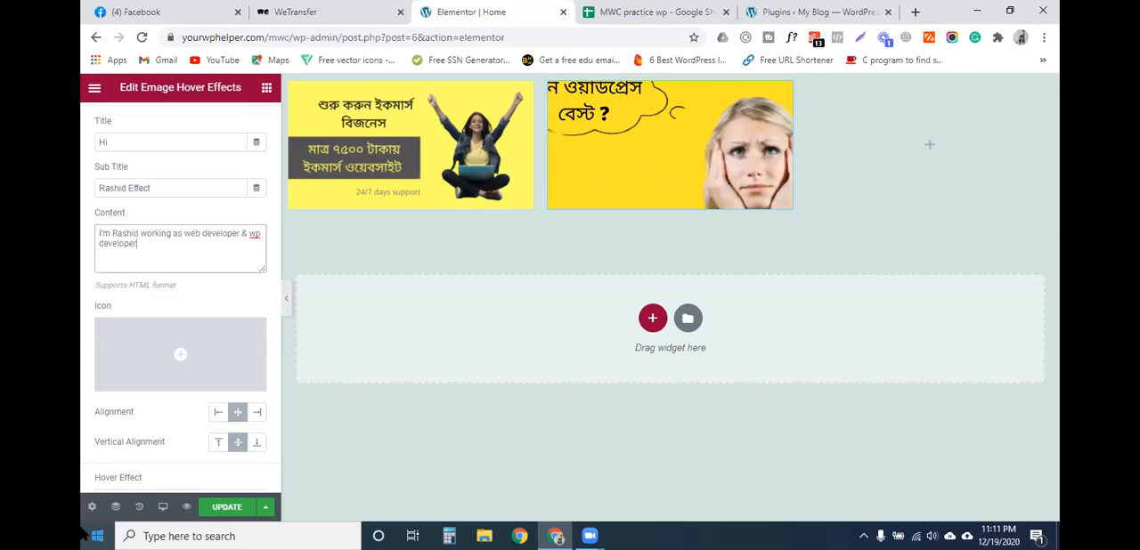
- Try left and right alignment for the middle widget's content and return it to center
mouse_move(180, 355)
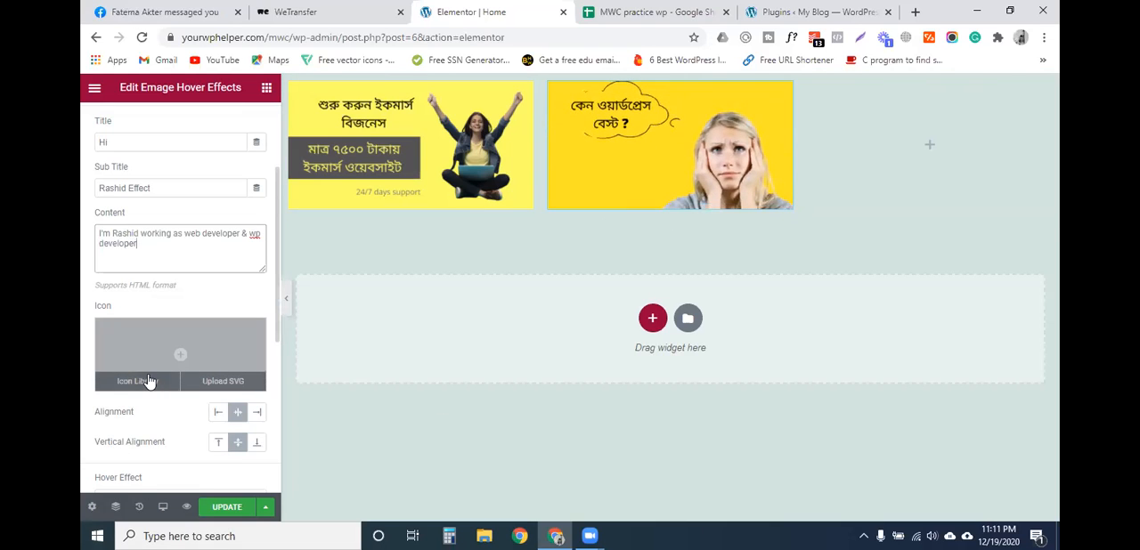
scroll(178, 395, down, 1)
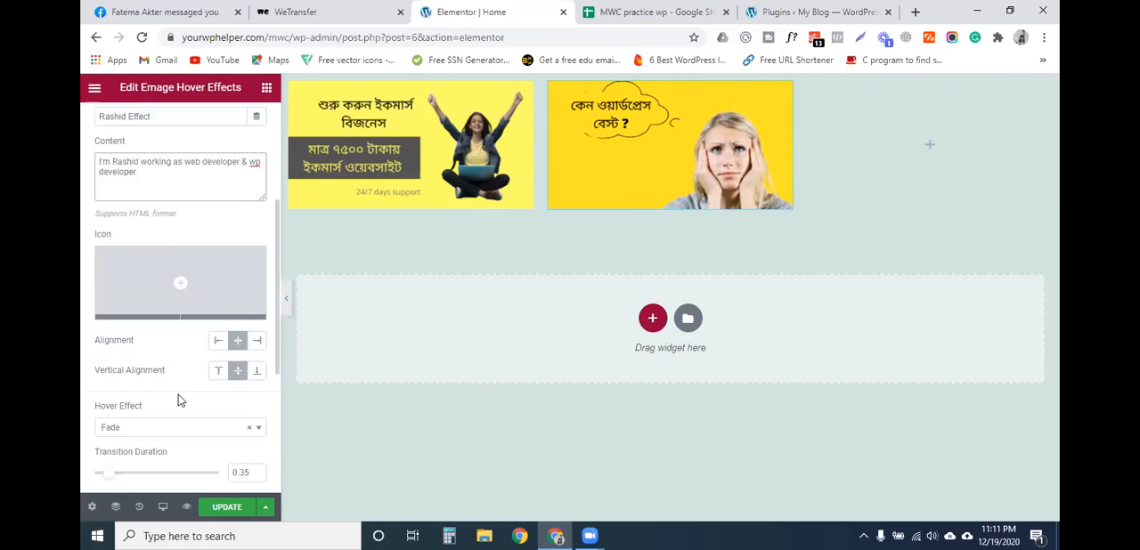
click(219, 342)
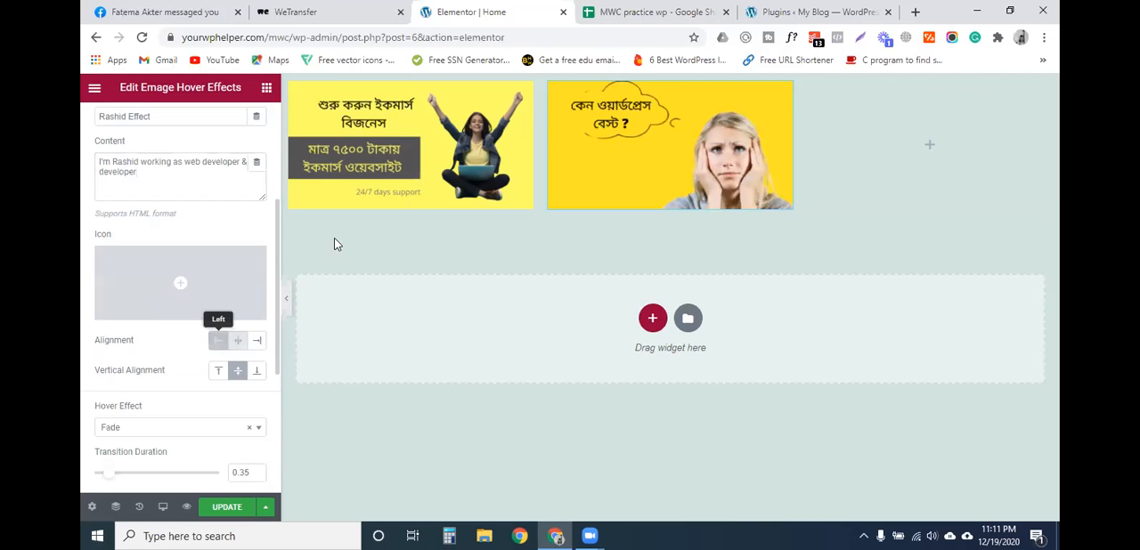
click(257, 343)
click(237, 346)
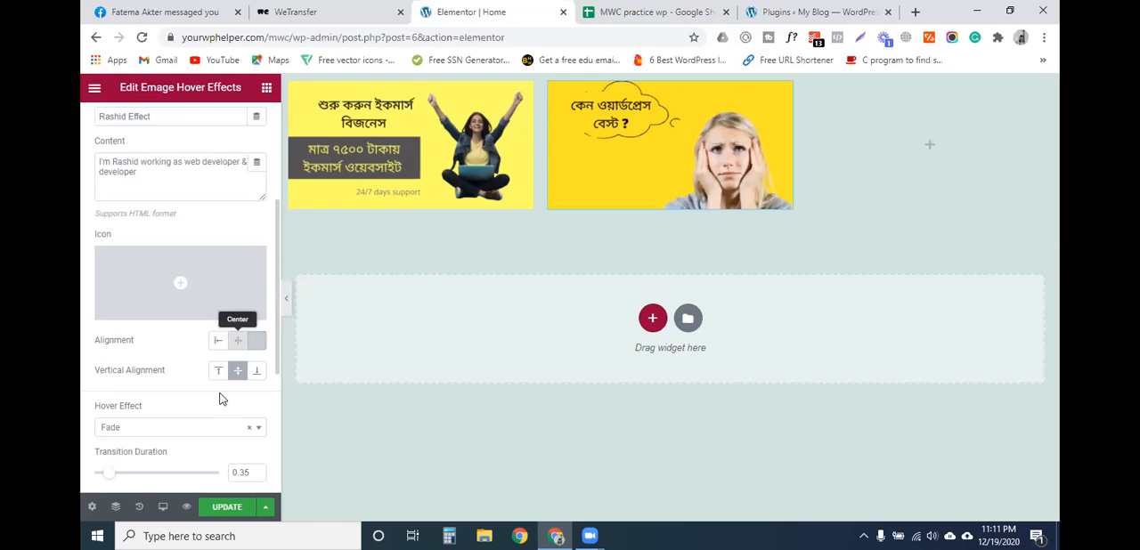
- Set the middle widget's content hover effect to Slide Bottom Right and preview it on the page
scroll(205, 400, down, 2)
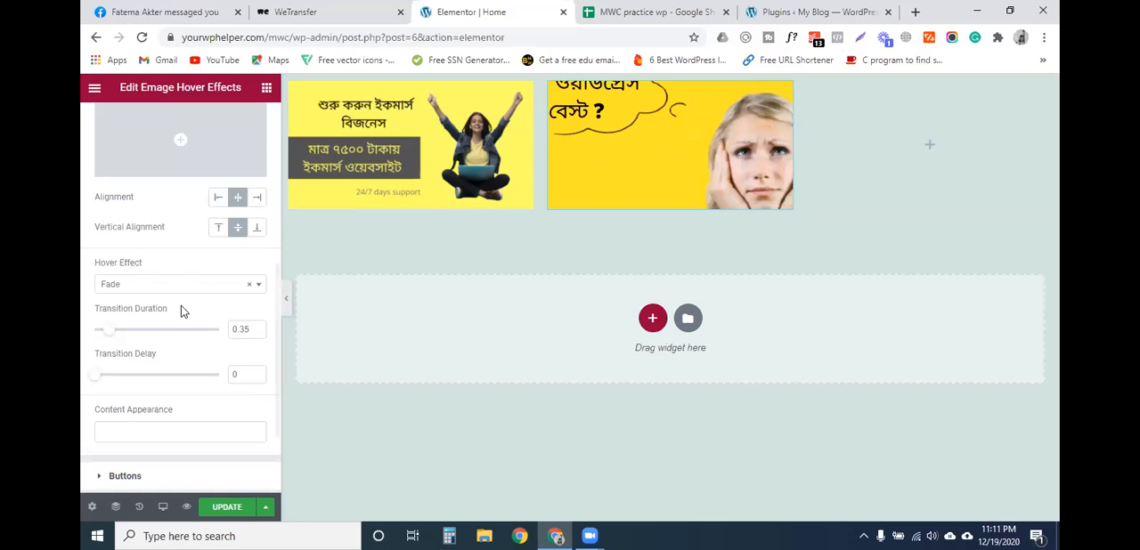
click(149, 287)
scroll(151, 405, down, 2)
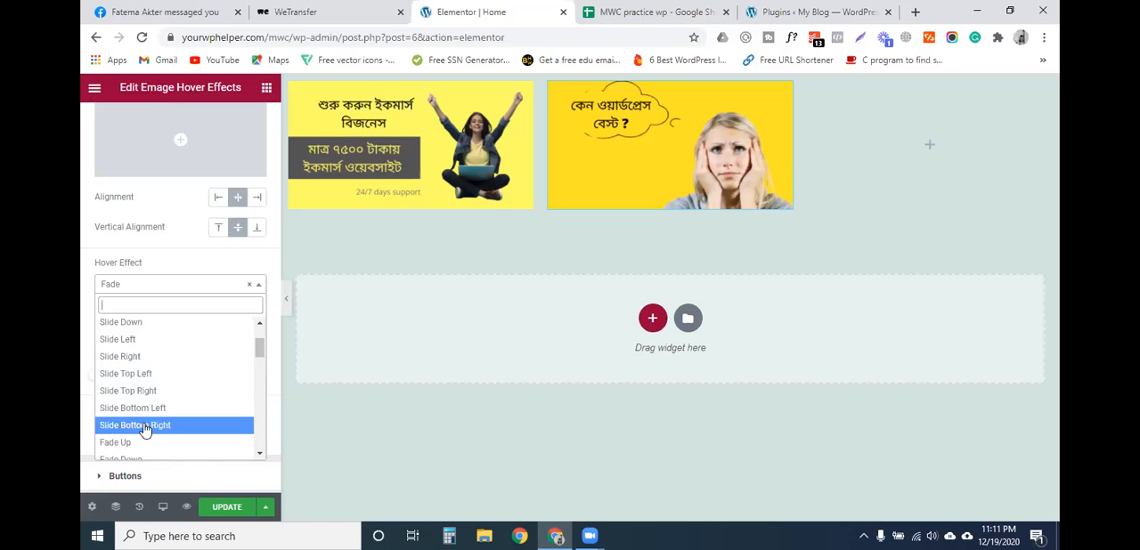
click(143, 425)
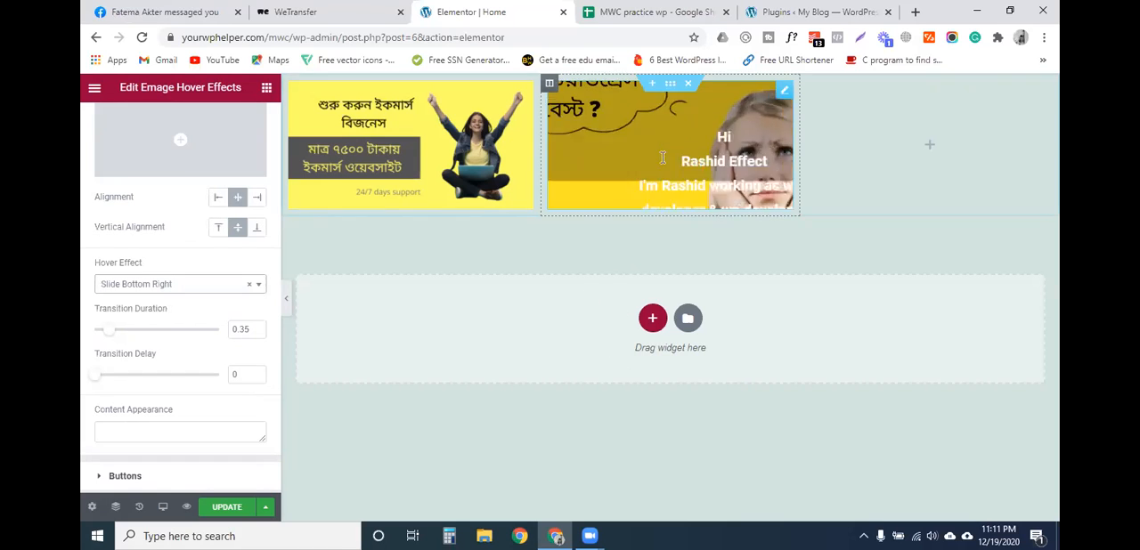
- Add a button to the middle widget with the text "Hire me"
scroll(214, 347, down, 3)
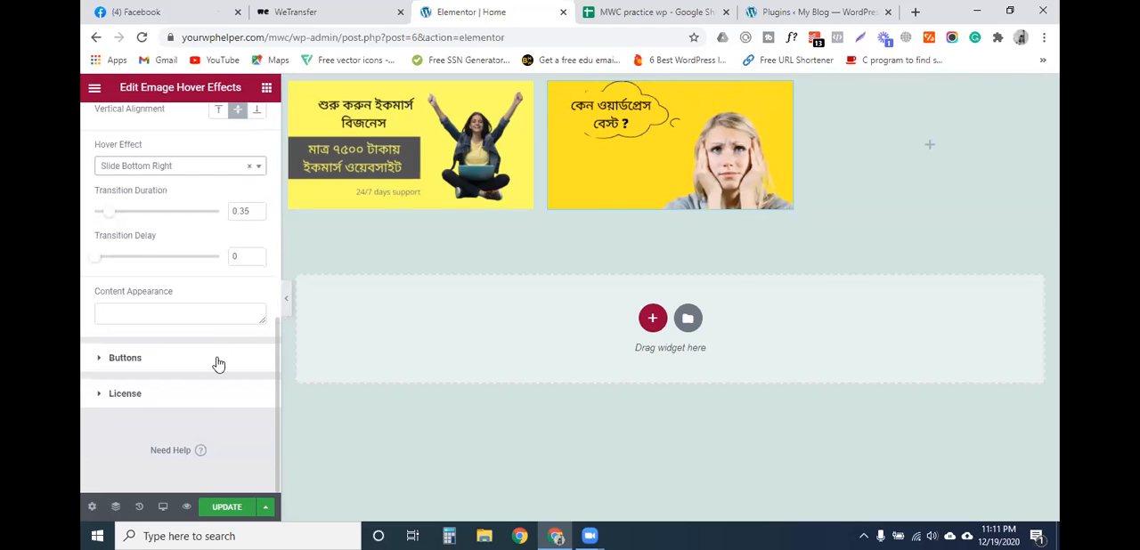
click(152, 361)
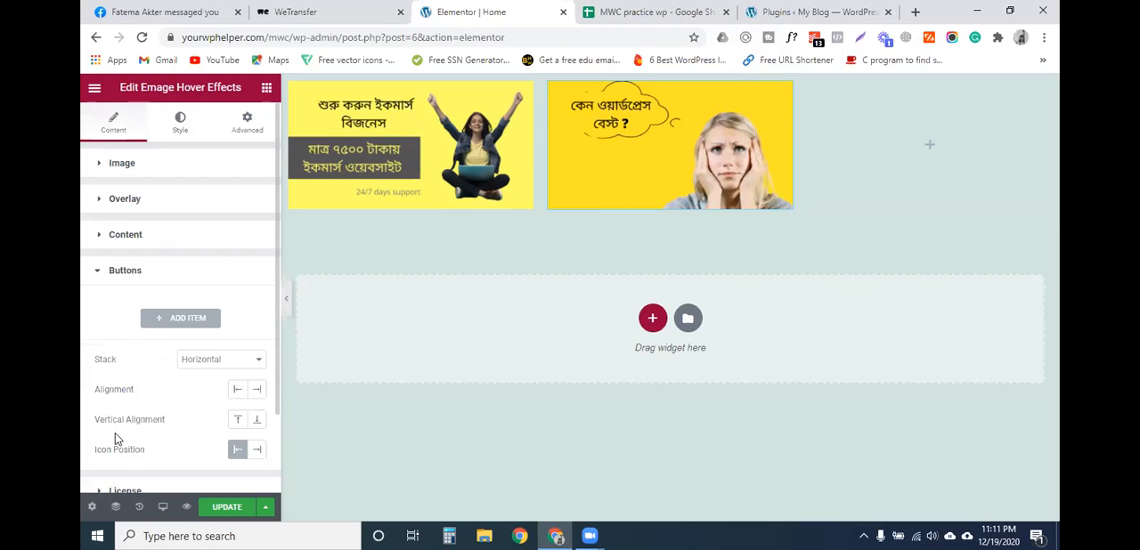
click(190, 321)
click(148, 375)
double_click(152, 378)
key(BackSpace)
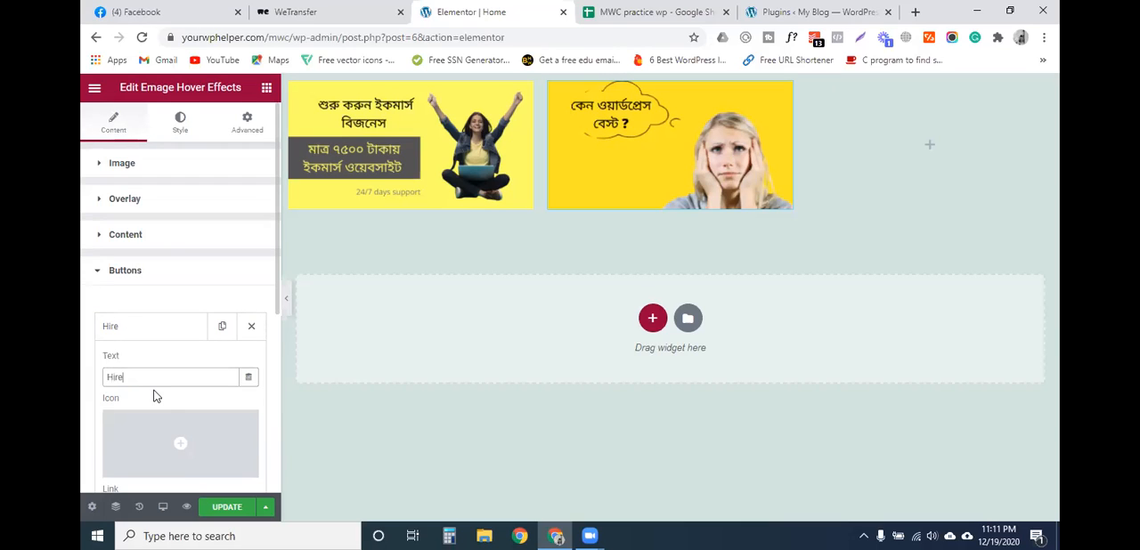
- Insert the address card icon from the icon library into the "Hire me" button, keeping # as its link
scroll(165, 400, down, 1)
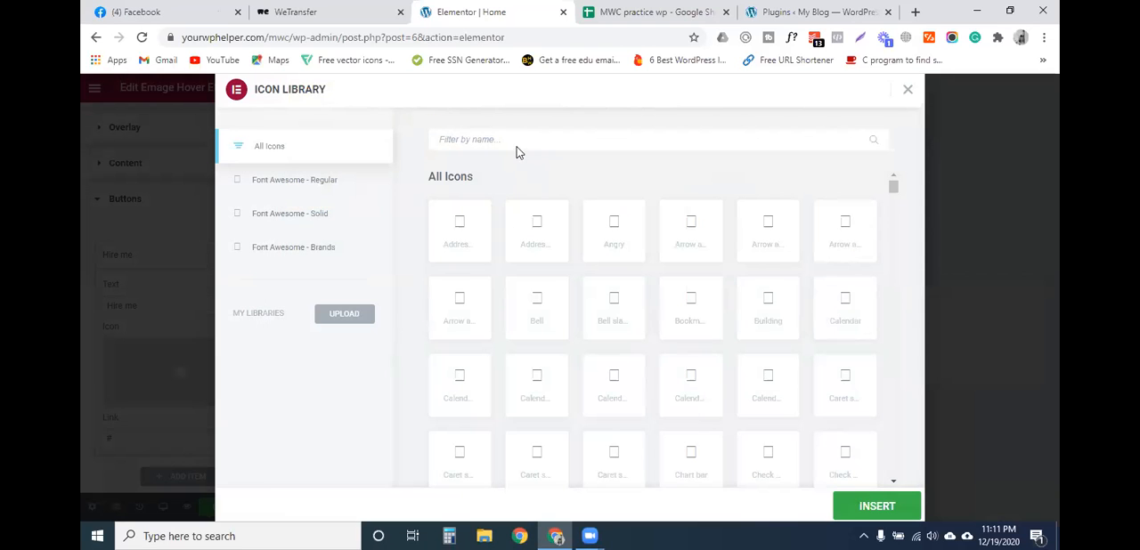
click(539, 230)
click(851, 506)
click(135, 437)
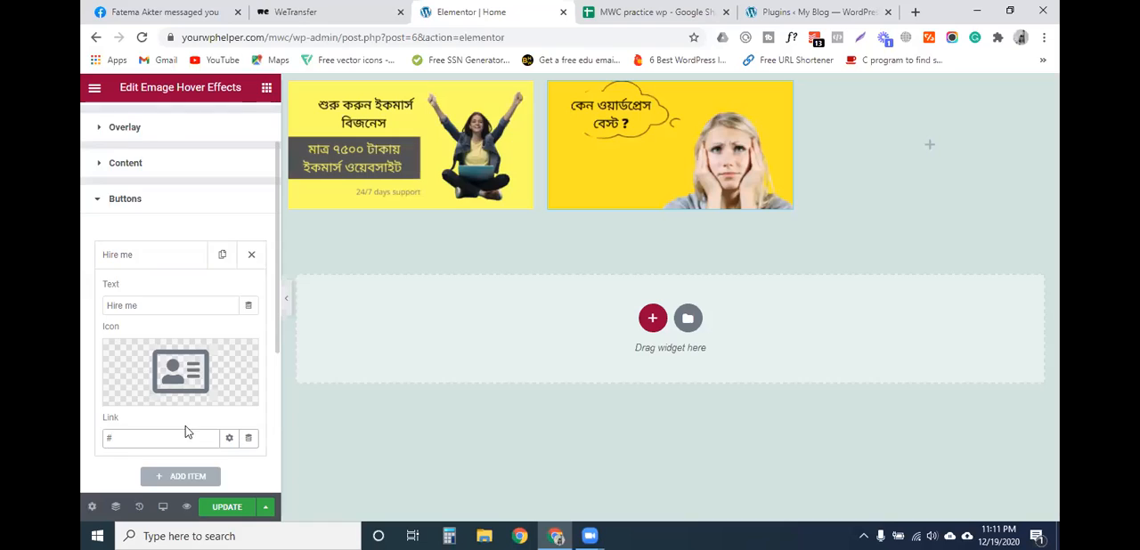
- Save the Home page with the middle widget's new hover content and button
scroll(179, 426, down, 3)
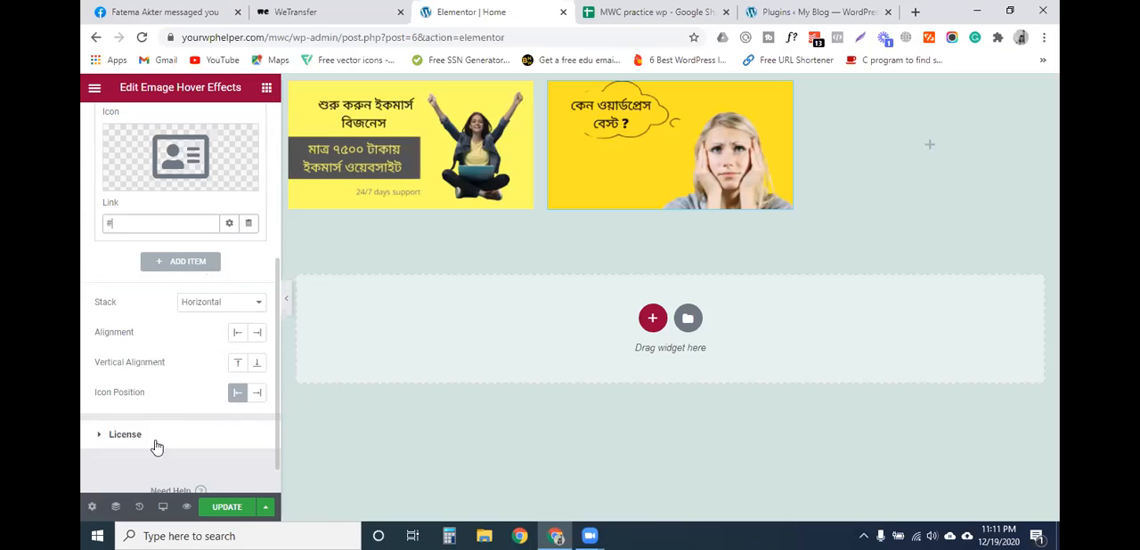
scroll(171, 367, down, 1)
click(227, 507)
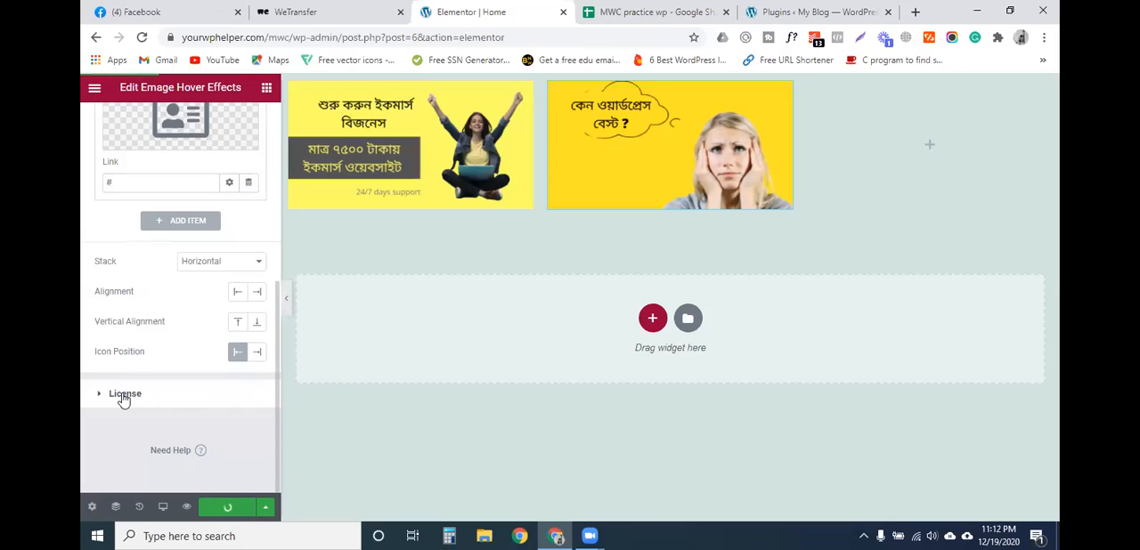
- Examine the license settings of the middle image hover effects widget, including its purchase code field and activation status
mouse_move(684, 197)
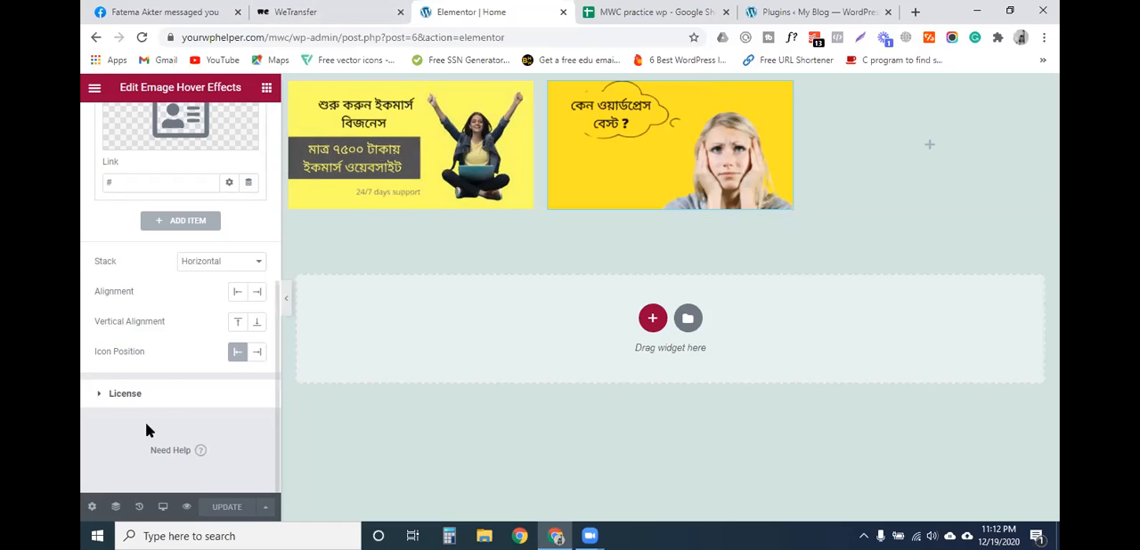
click(159, 394)
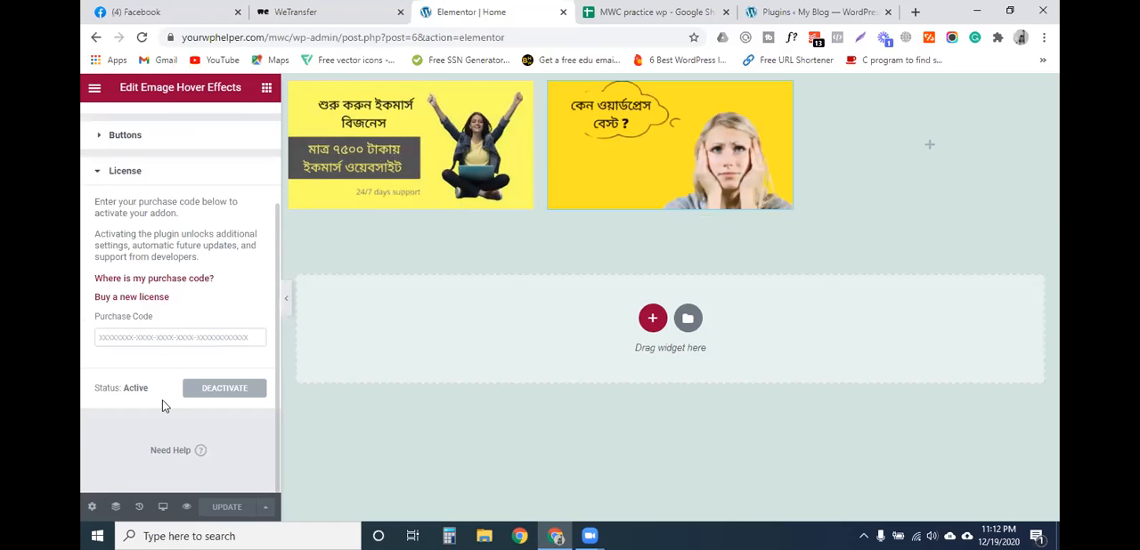
click(165, 340)
click(132, 391)
scroll(128, 272, up, 2)
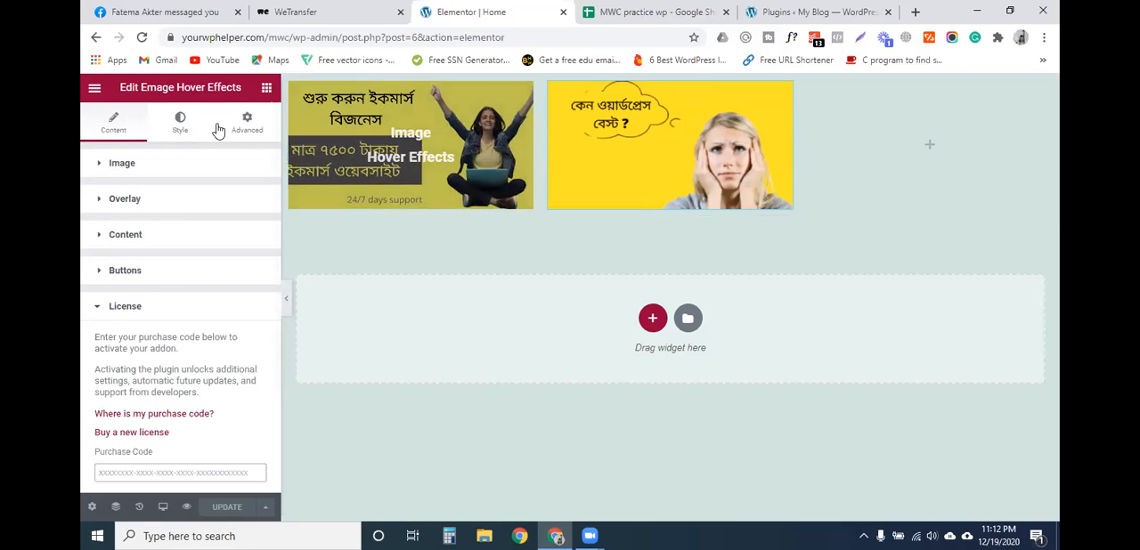
- Raise the middle widget's image width to its maximum, set max width to 100% and height to 930 px, and save the page
click(181, 123)
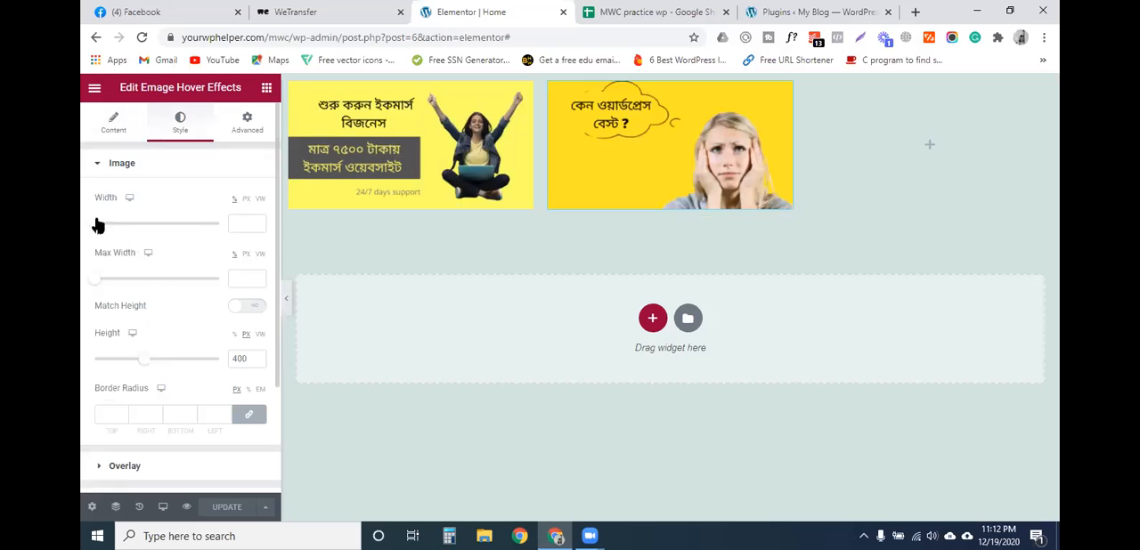
drag(95, 229, 298, 224)
drag(115, 278, 218, 279)
drag(142, 359, 206, 365)
scroll(205, 381, down, 2)
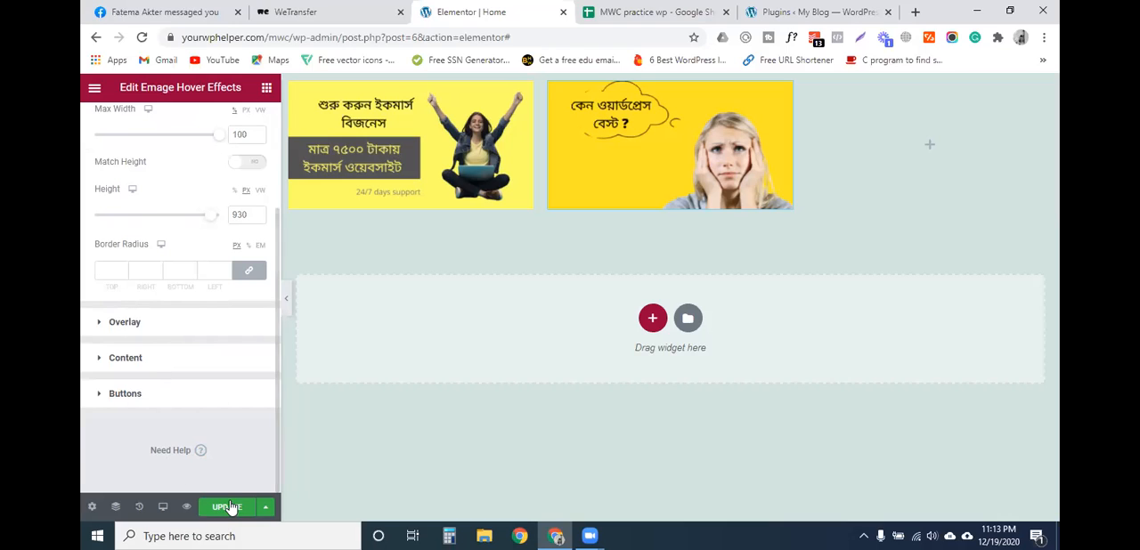
key(ctrl+s)
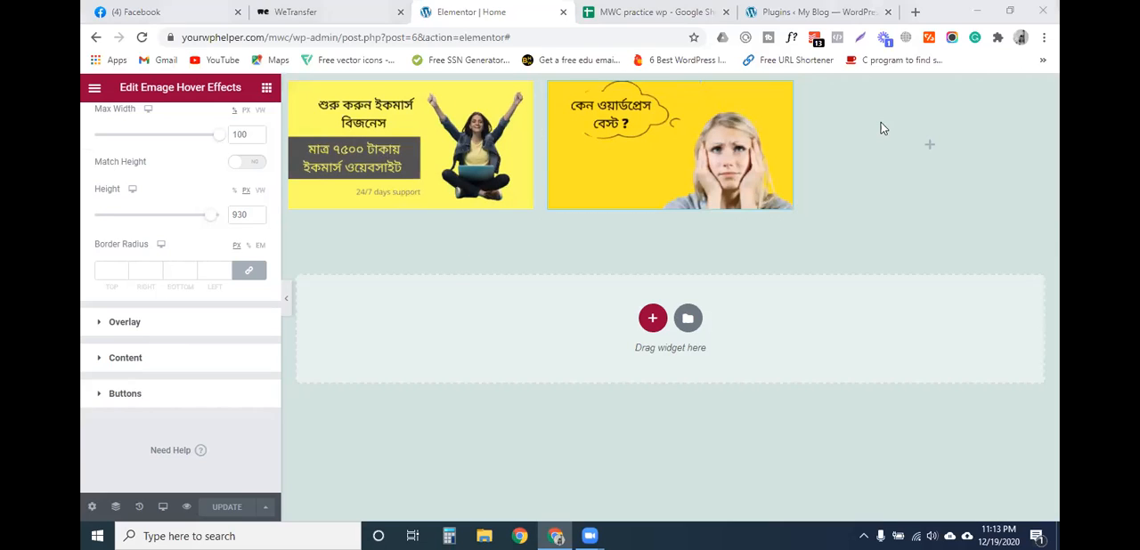
- Add an Image widget to the empty third column and insert কেন-ওয়ার্ডপ্রেস-বেস্ট-_.png from the media library
click(933, 151)
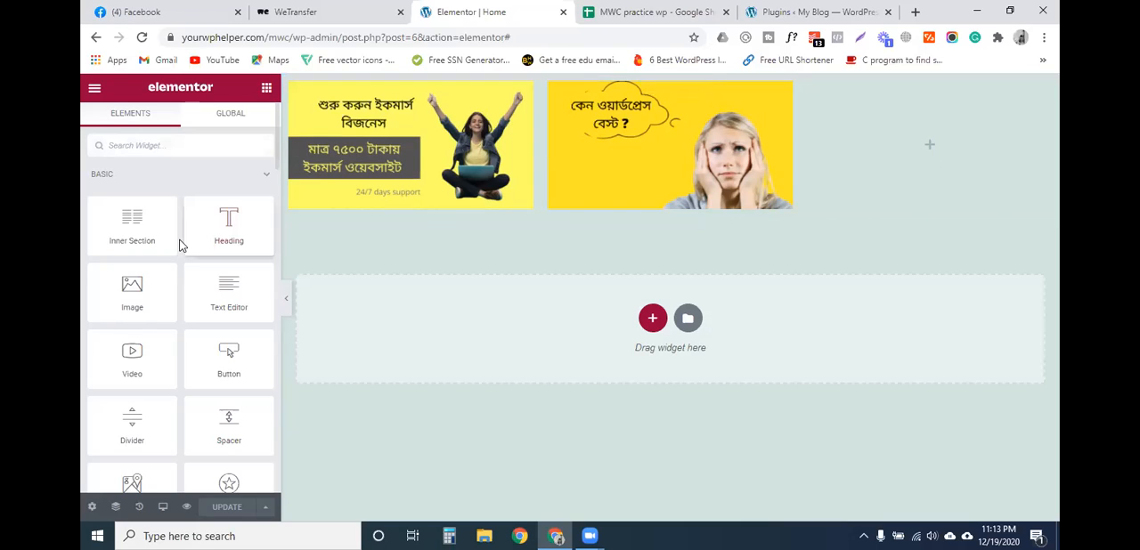
drag(132, 289, 923, 162)
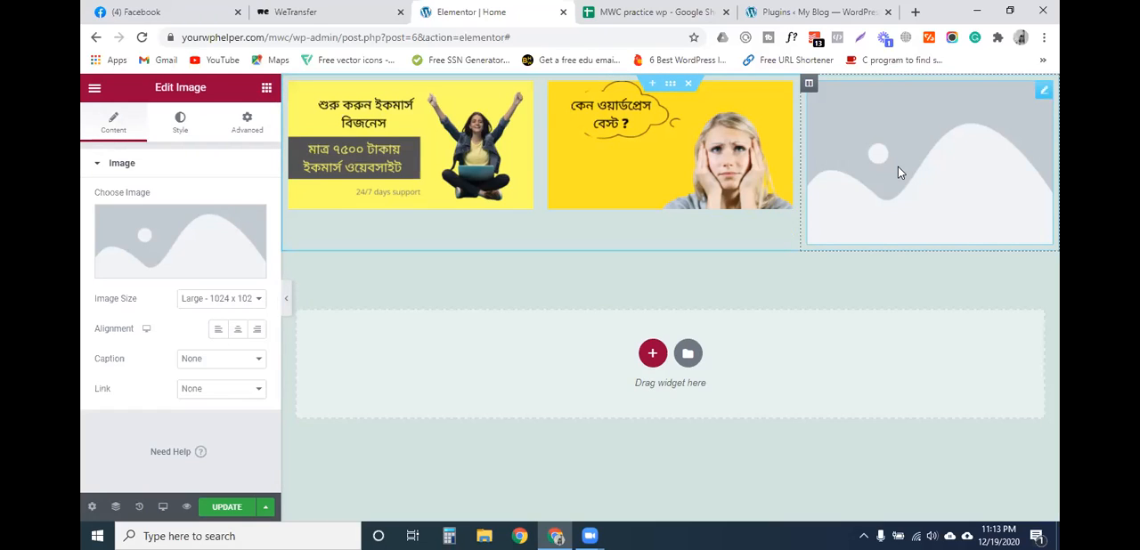
mouse_move(186, 254)
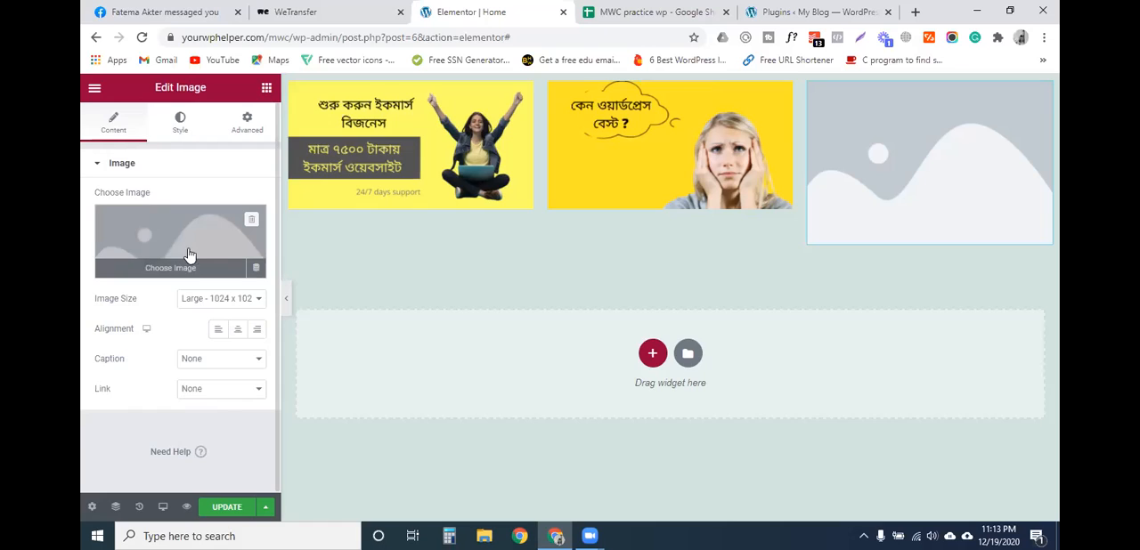
click(256, 233)
click(157, 265)
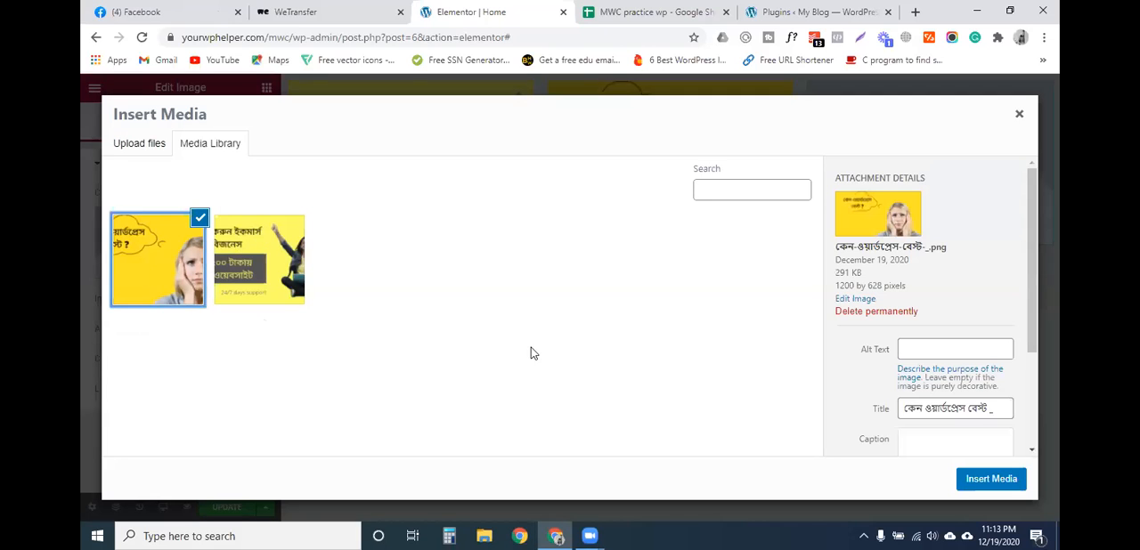
click(990, 479)
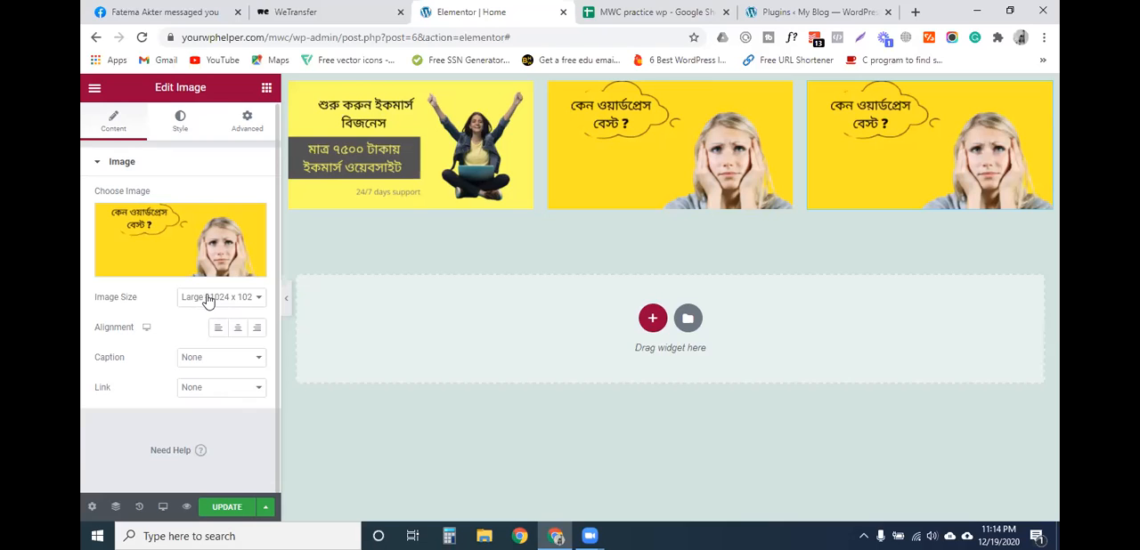
- Set the third column's image size to Custom, leaving its width and height empty
click(206, 304)
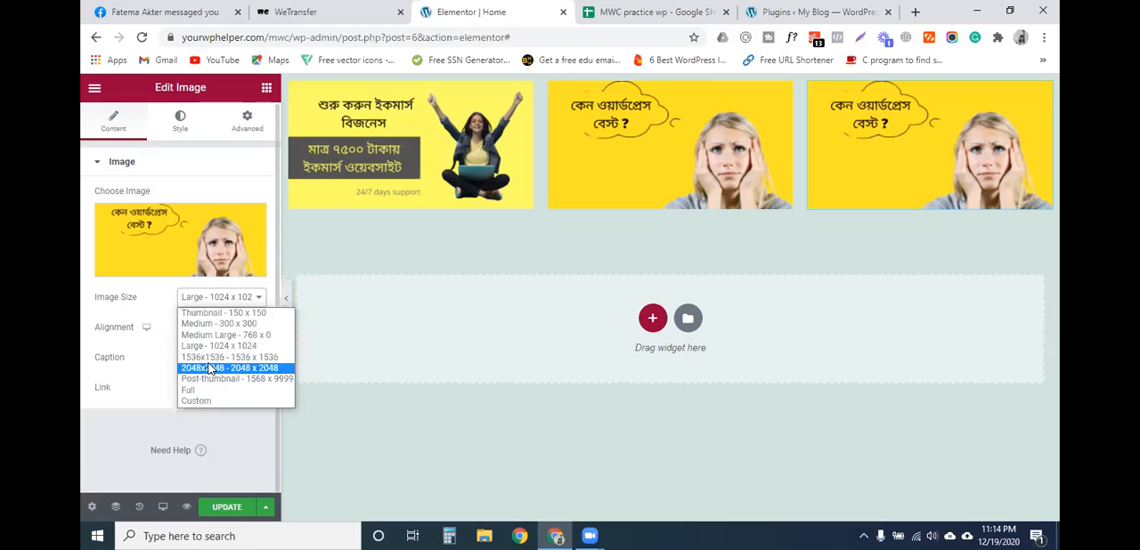
click(201, 401)
click(114, 378)
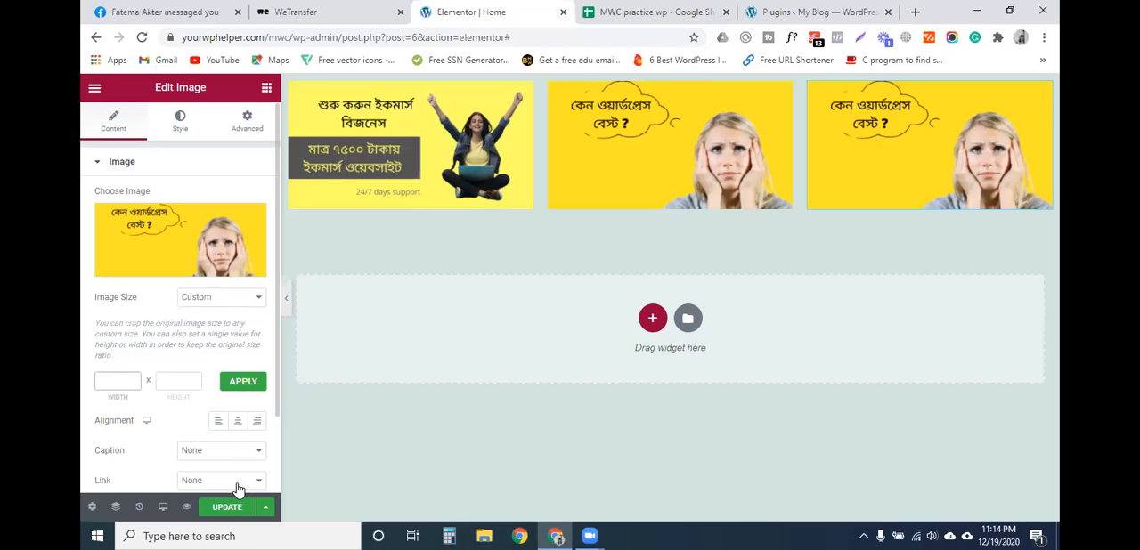
key(Delete)
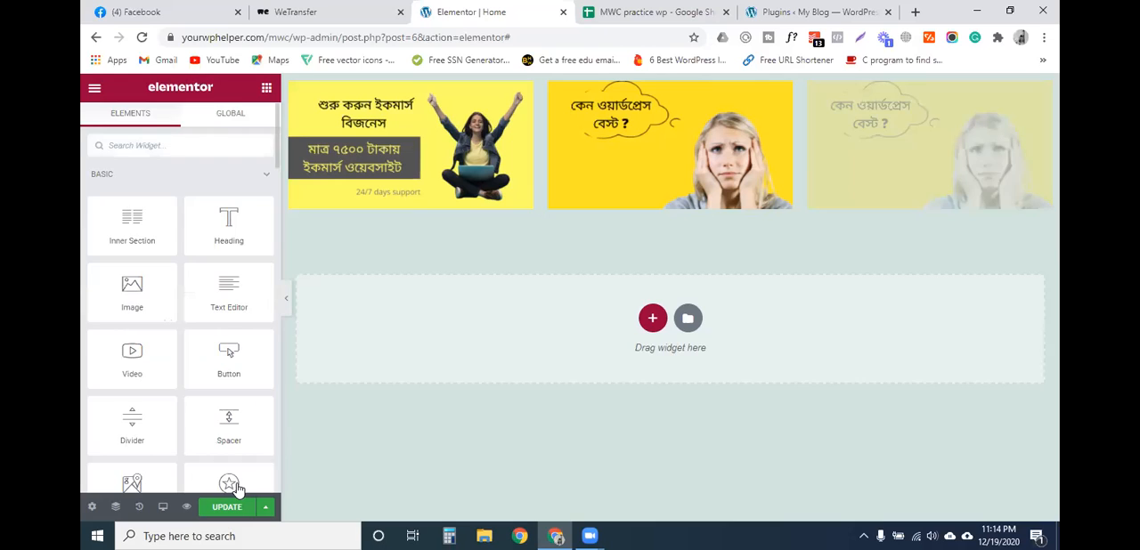
- Reopen the third column's image in the media library and examine its alt text, title, caption and description fields
click(874, 152)
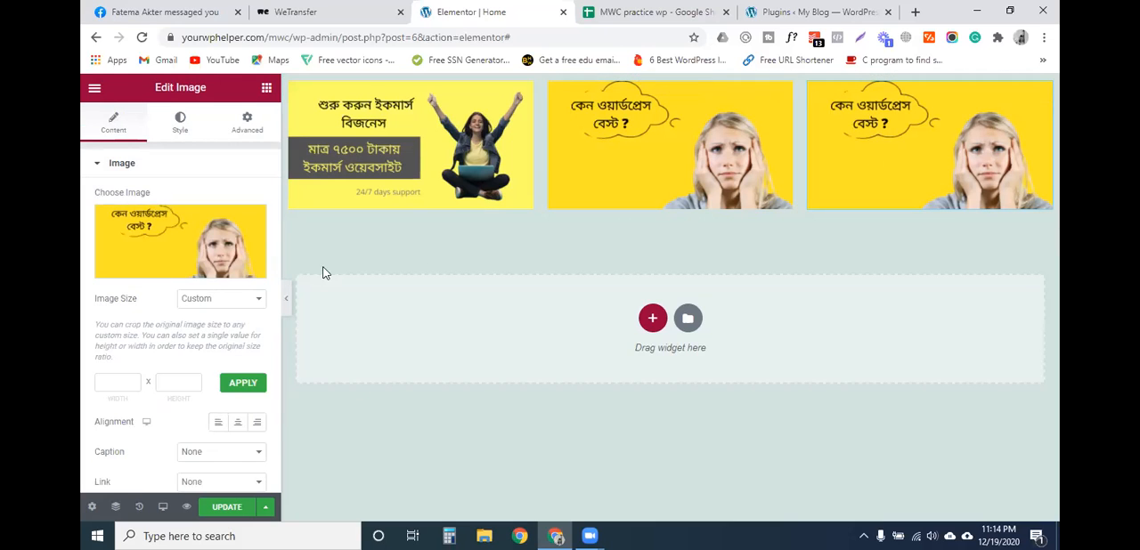
click(163, 240)
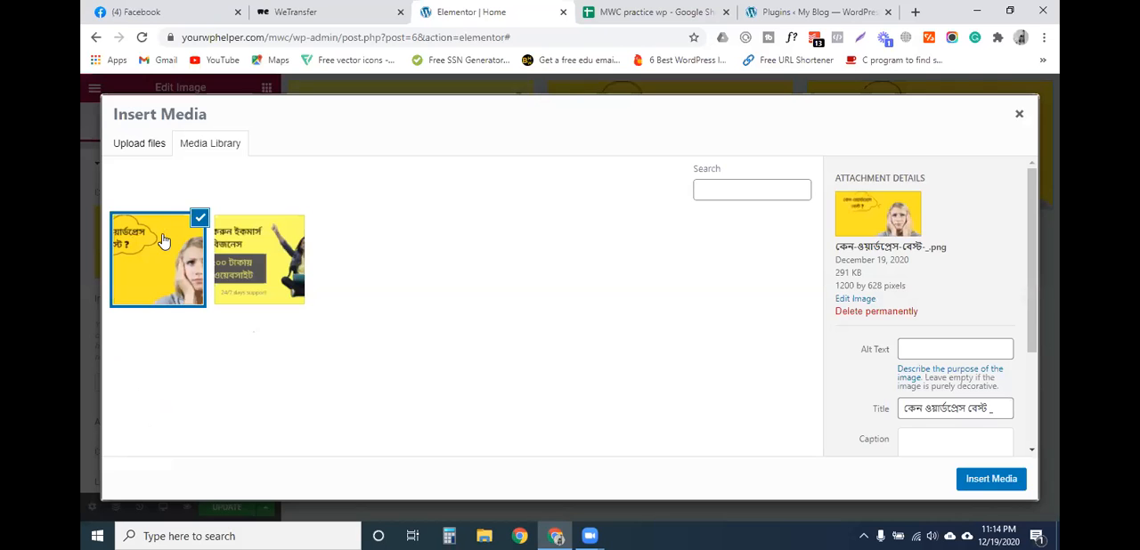
click(268, 235)
click(183, 256)
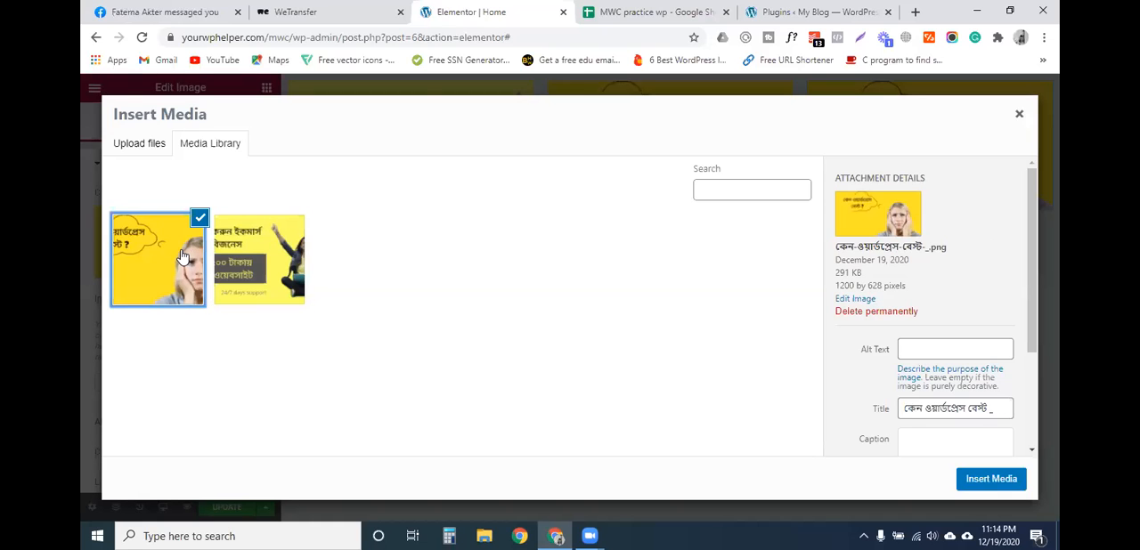
scroll(931, 312, down, 1)
click(932, 277)
click(935, 336)
click(945, 282)
scroll(932, 352, down, 1)
click(946, 294)
click(920, 201)
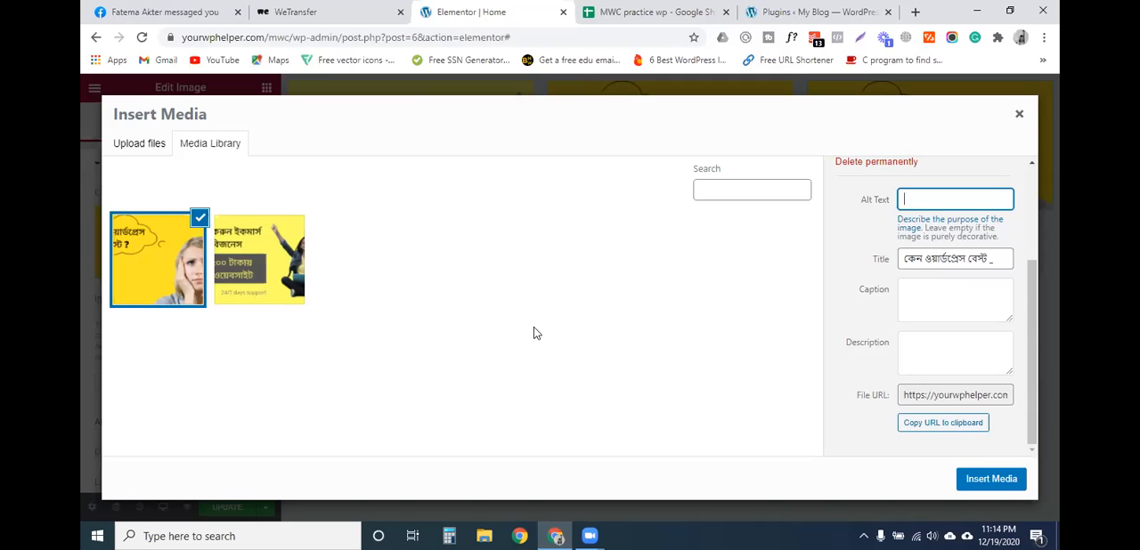
- Compare the attachment details of the two images in the media library, ending with কেন-ওয়ার্ডপ্রেস-বেস্ট-_.png selected
click(257, 267)
click(183, 272)
click(257, 267)
click(176, 272)
click(231, 267)
click(182, 271)
click(231, 267)
click(178, 272)
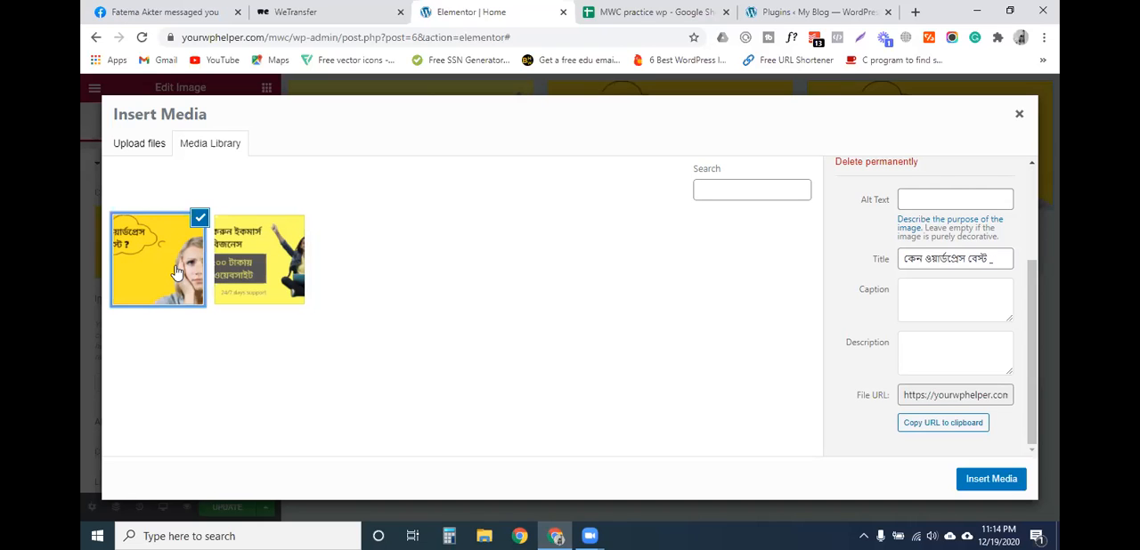
scroll(864, 347, up, 3)
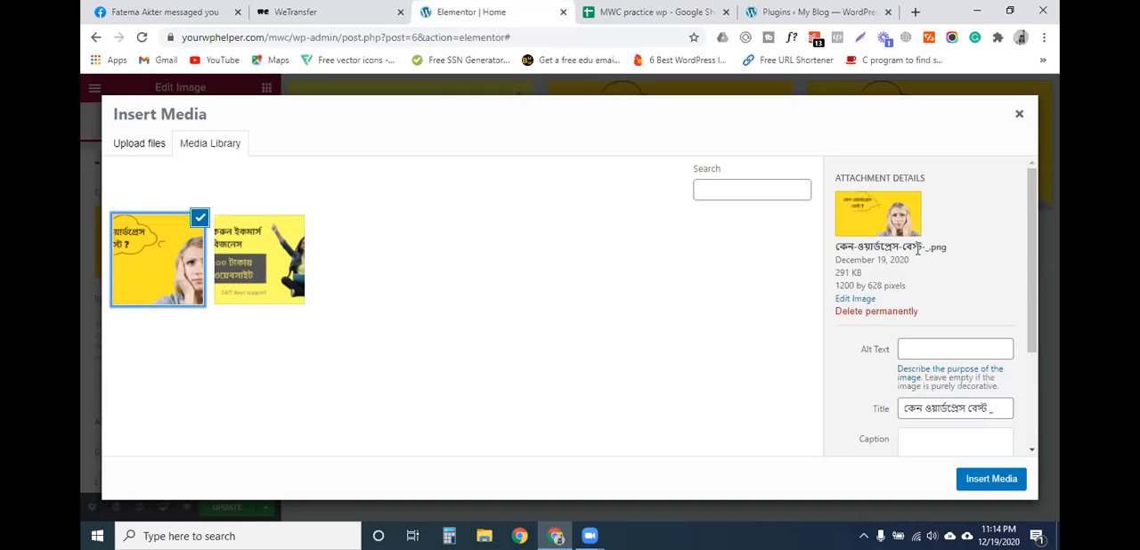
scroll(917, 251, down, 2)
scroll(917, 251, up, 1)
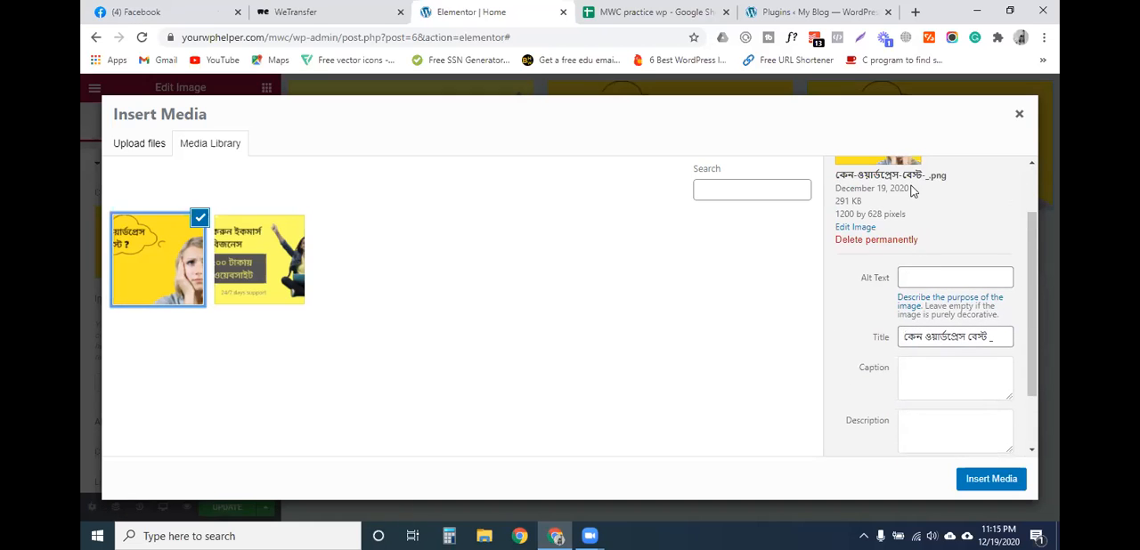
drag(901, 175, 834, 176)
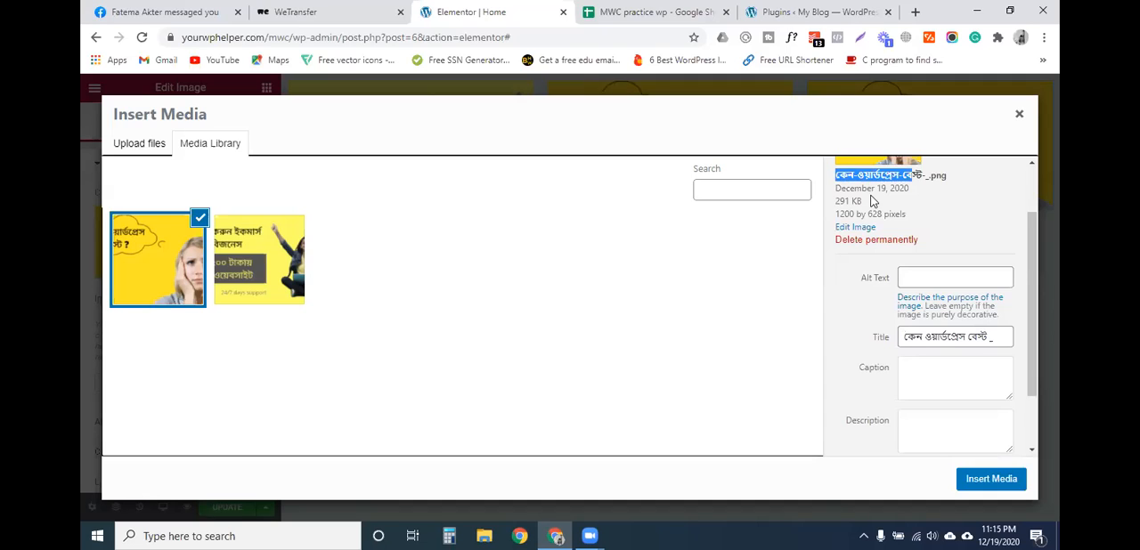
click(915, 279)
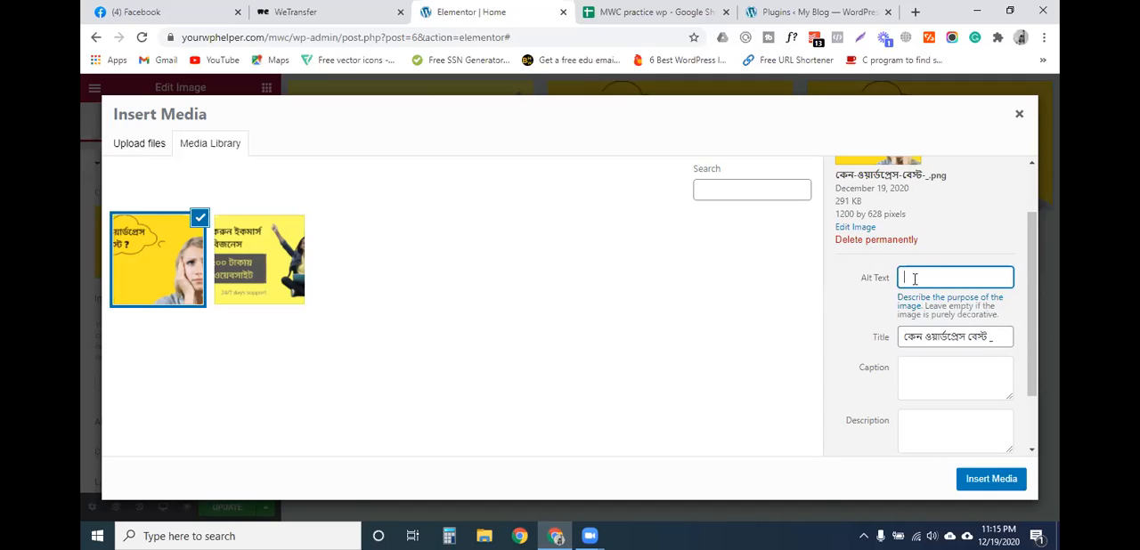
key(ctrl+v)
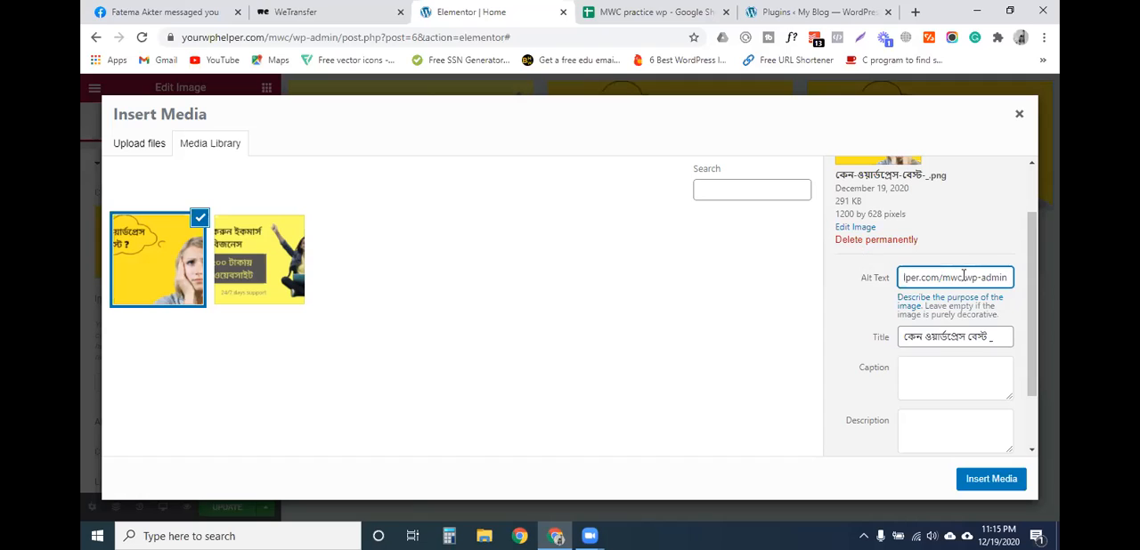
key(ctrl+a)
key(BackSpace)
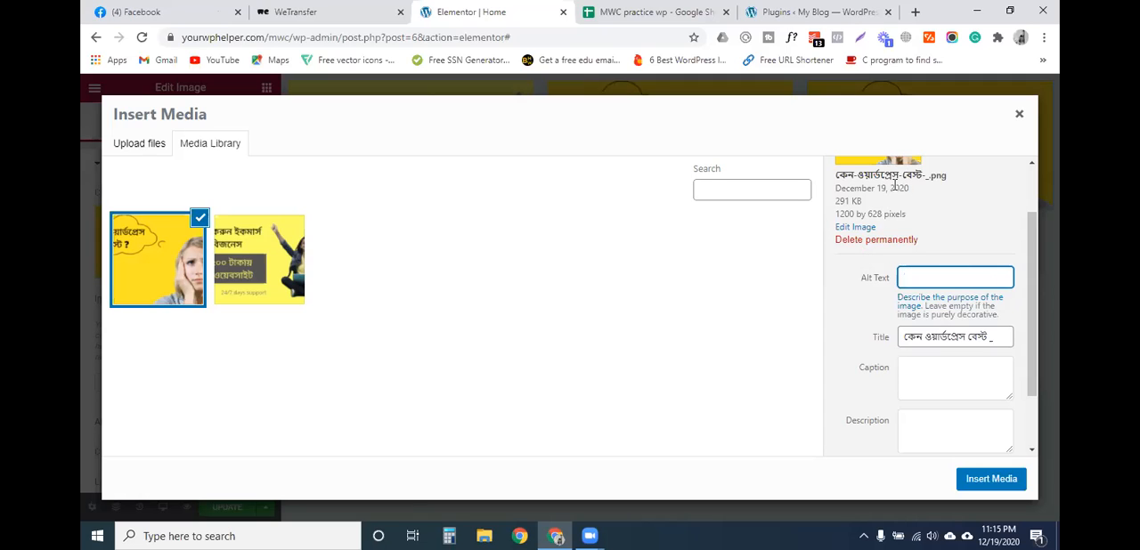
drag(924, 175, 838, 175)
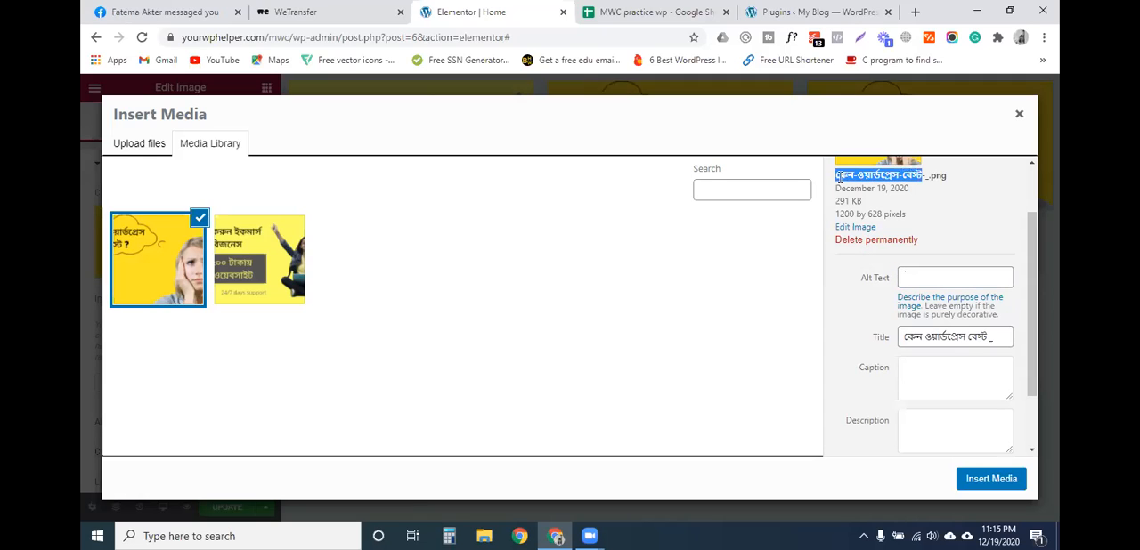
click(906, 278)
key(ctrl+v)
key(ctrl+a)
key(BackSpace)
- Copy the selected image's title, কেন ওয়ার্ডপ্রেস বেস্ট _, into its alt text
scroll(936, 301, down, 2)
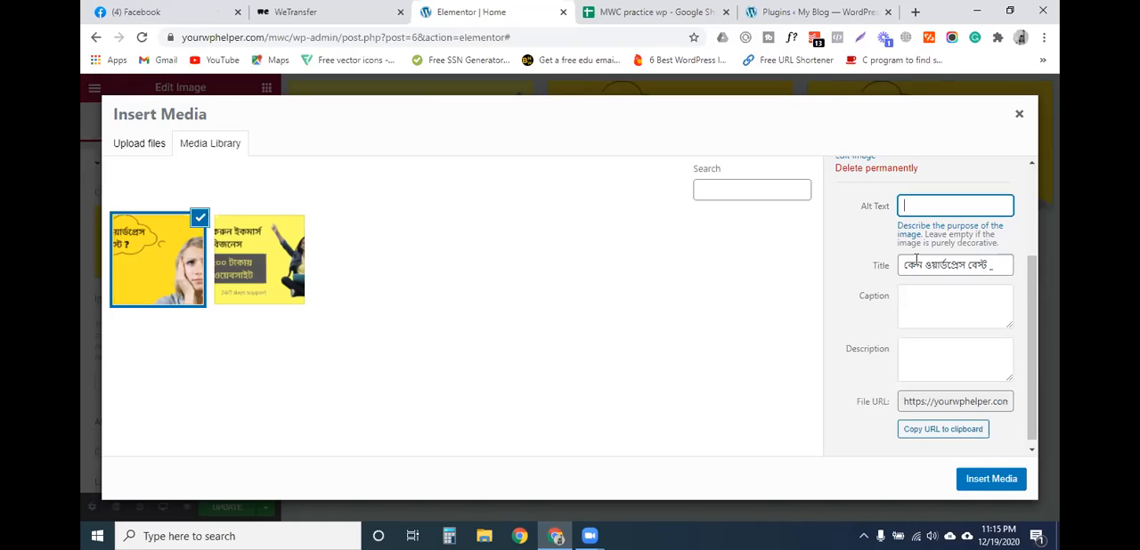
triple_click(971, 261)
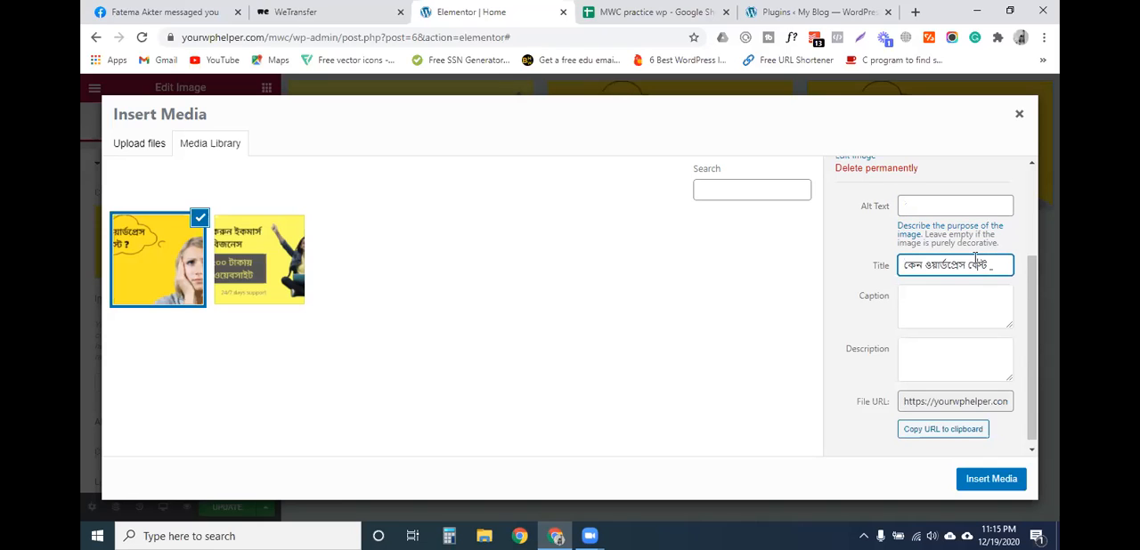
key(ctrl+c)
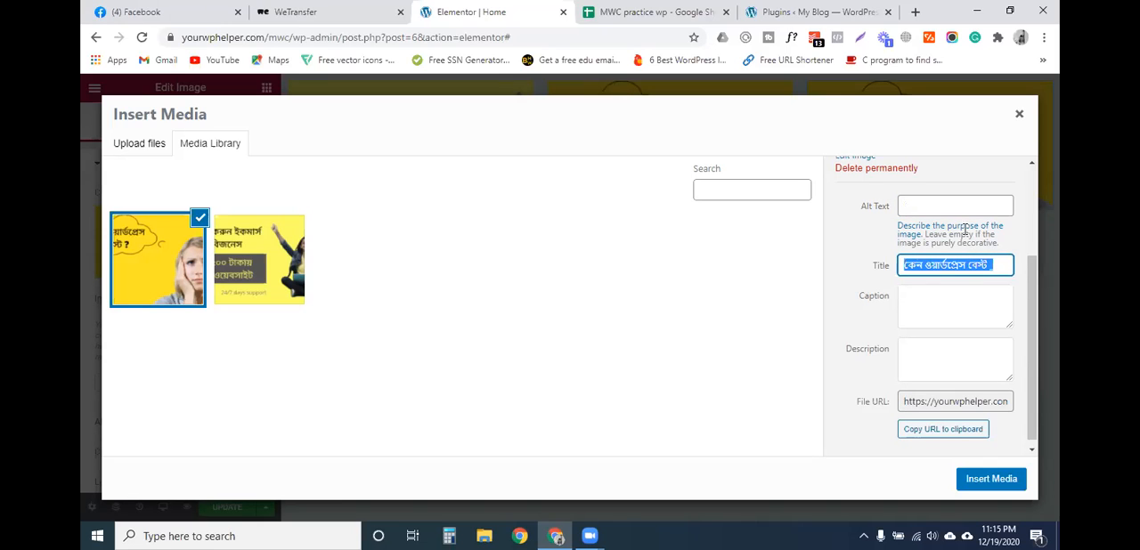
click(954, 206)
key(ctrl+v)
- Examine the selected image's caption, description, alt text and title fields without entering anything
click(927, 307)
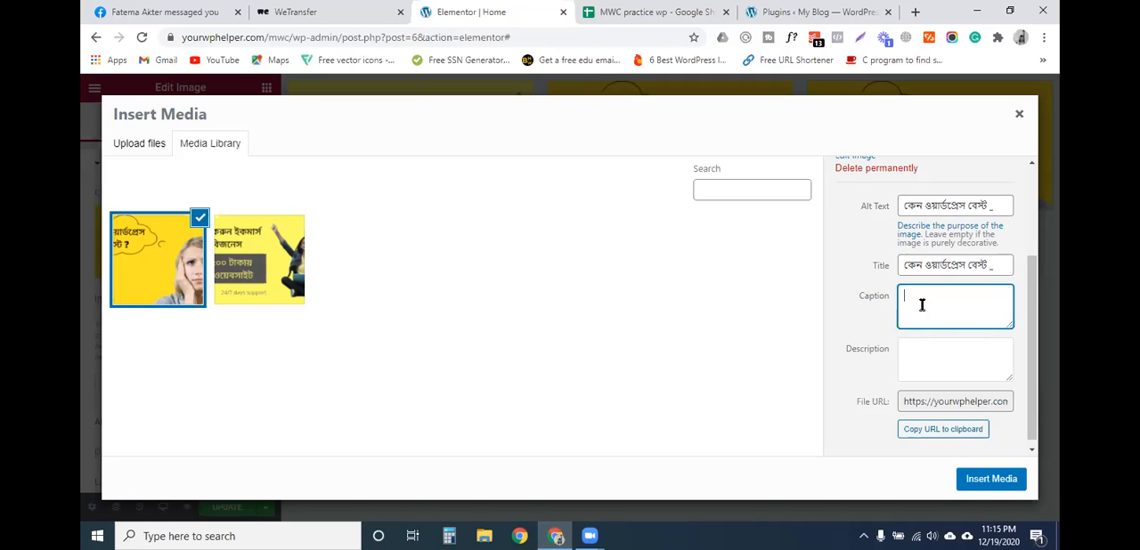
scroll(921, 304, down, 1)
click(918, 337)
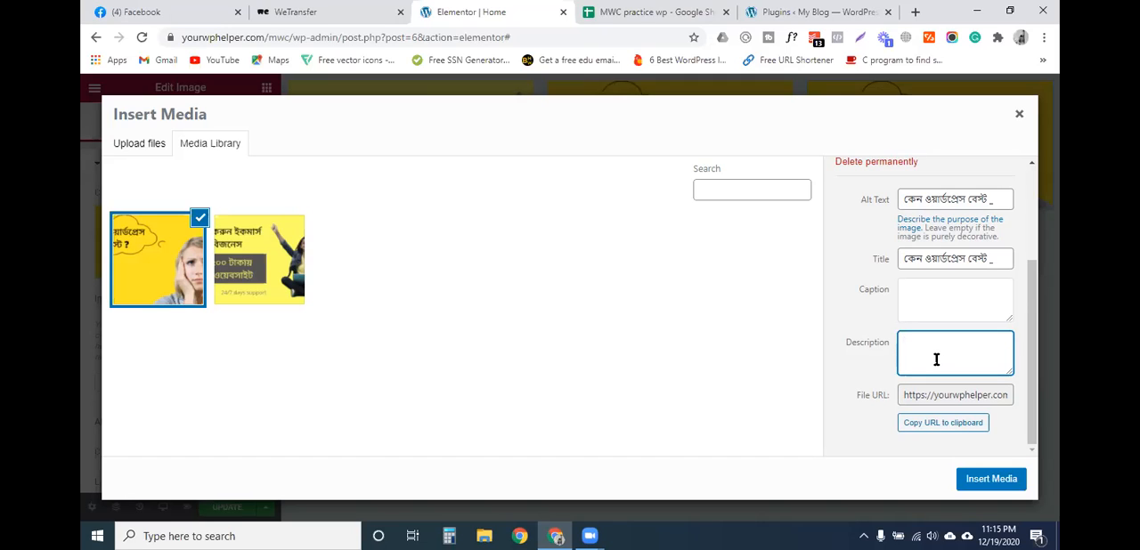
click(941, 204)
click(964, 259)
click(957, 319)
click(946, 361)
scroll(926, 294, up, 3)
- Insert কেন-ওয়ার্ডপ্রেস-বেস্ট-_.png with its new alt text into the third column's Image widget
click(258, 258)
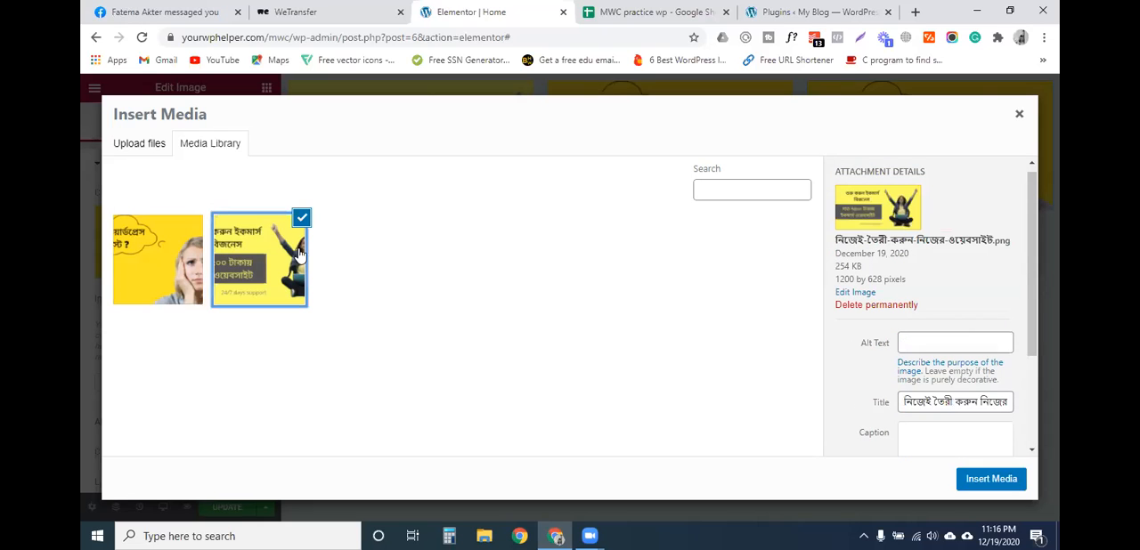
click(156, 271)
click(992, 479)
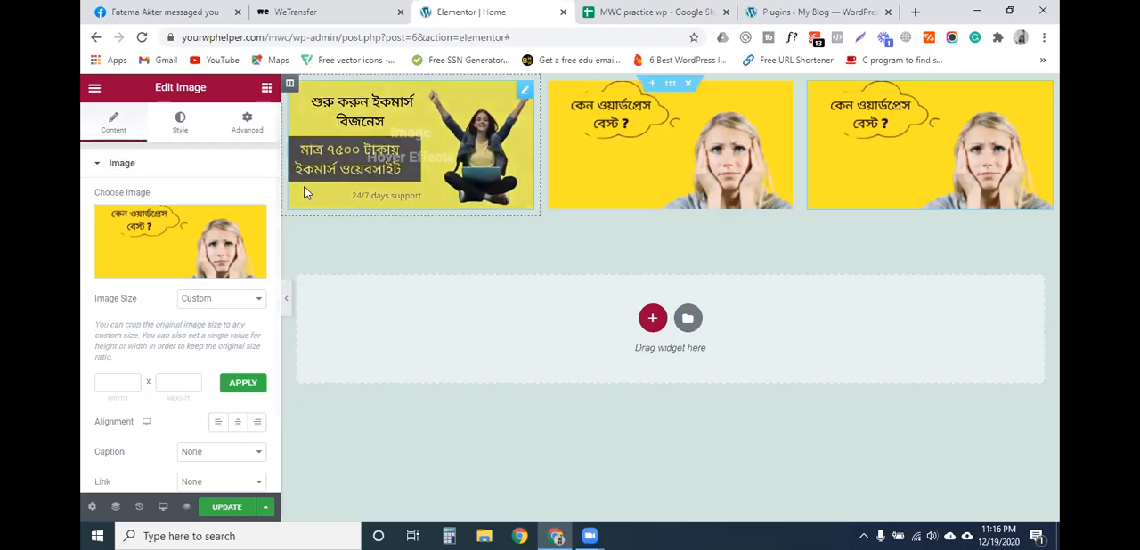
- Examine the alt text, title, caption and description fields of নিজেই-তৈরী-করুন-নিজের-ওয়েবসাইট.png in the media library
click(152, 240)
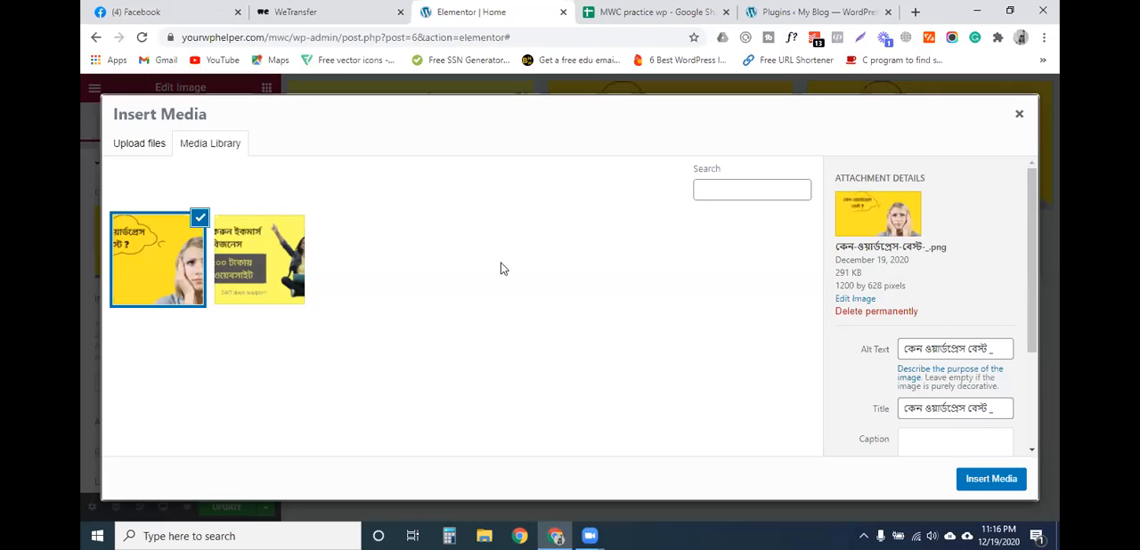
click(289, 267)
drag(943, 247, 855, 246)
click(945, 345)
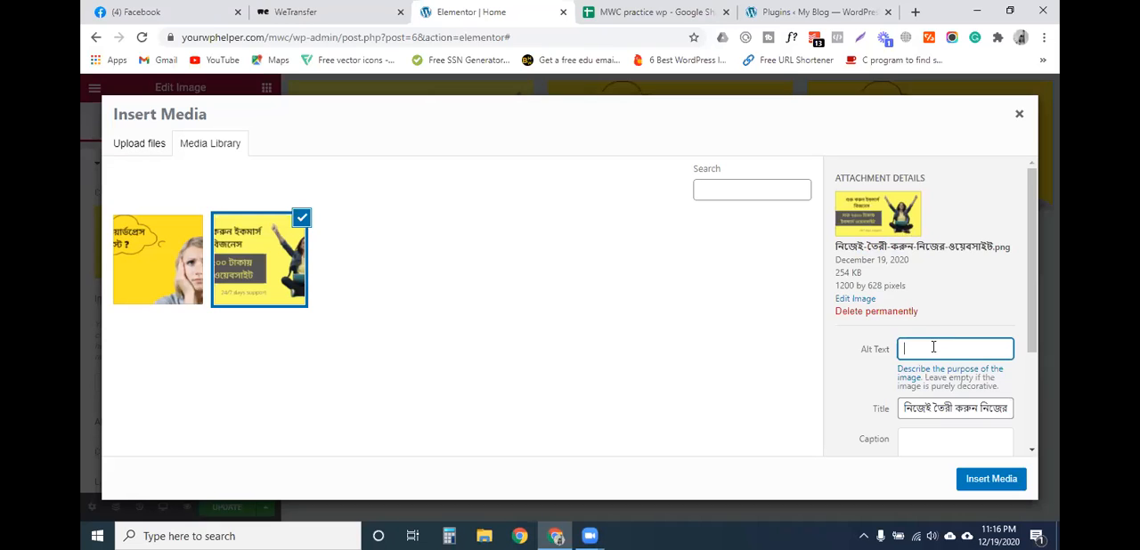
scroll(935, 347, down, 2)
click(940, 308)
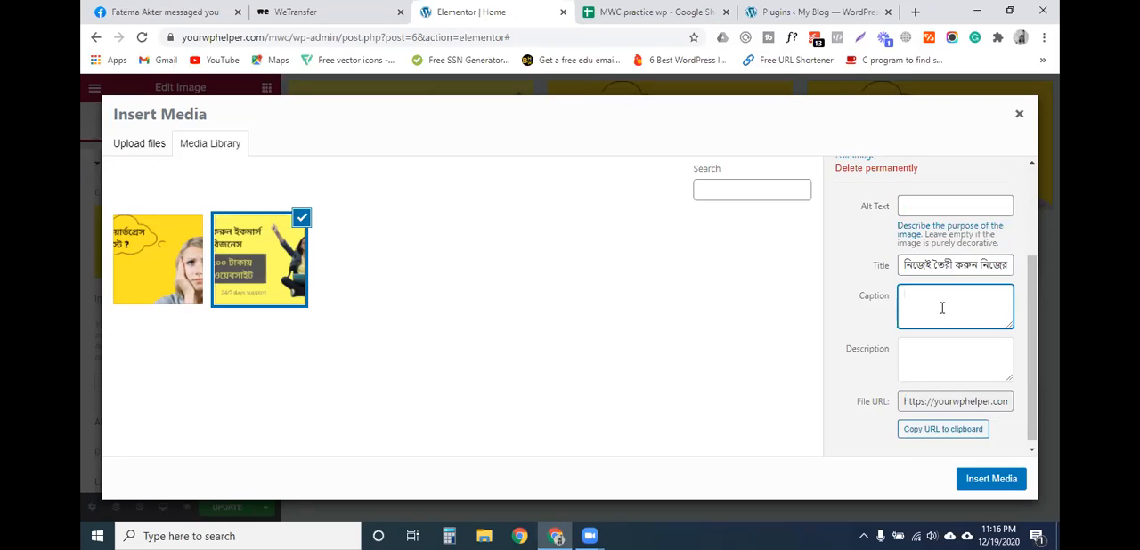
click(946, 371)
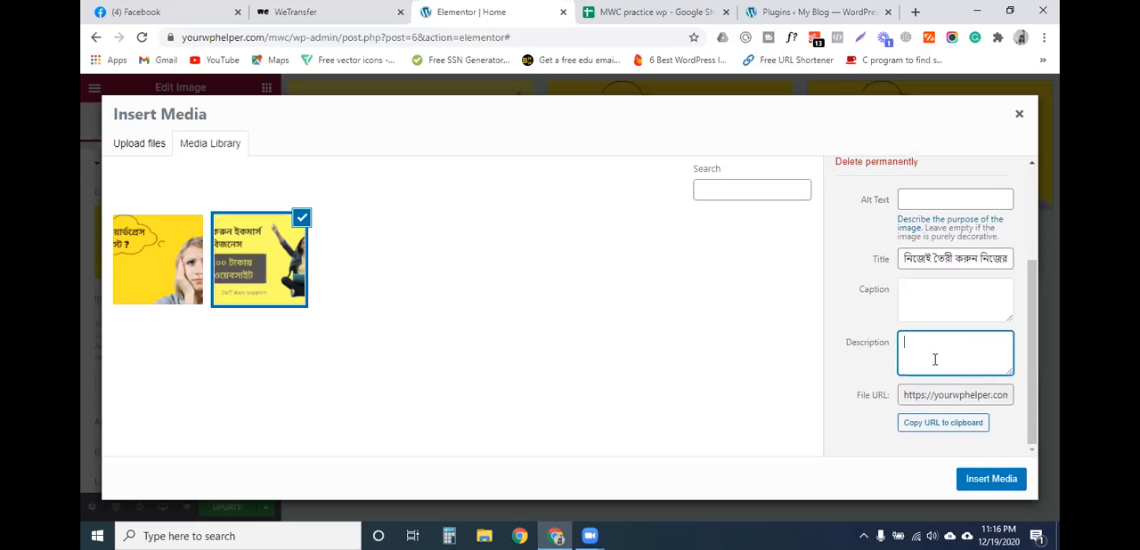
scroll(933, 358, up, 3)
click(934, 347)
scroll(926, 370, down, 3)
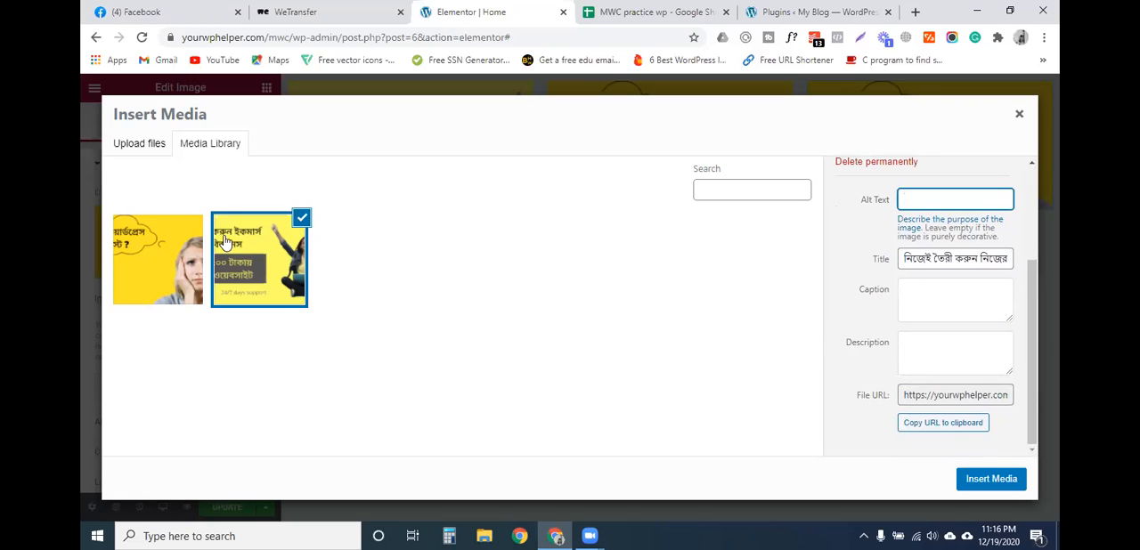
- Switch to the desktop and check the Daily Work folder for a sample image file
click(977, 10)
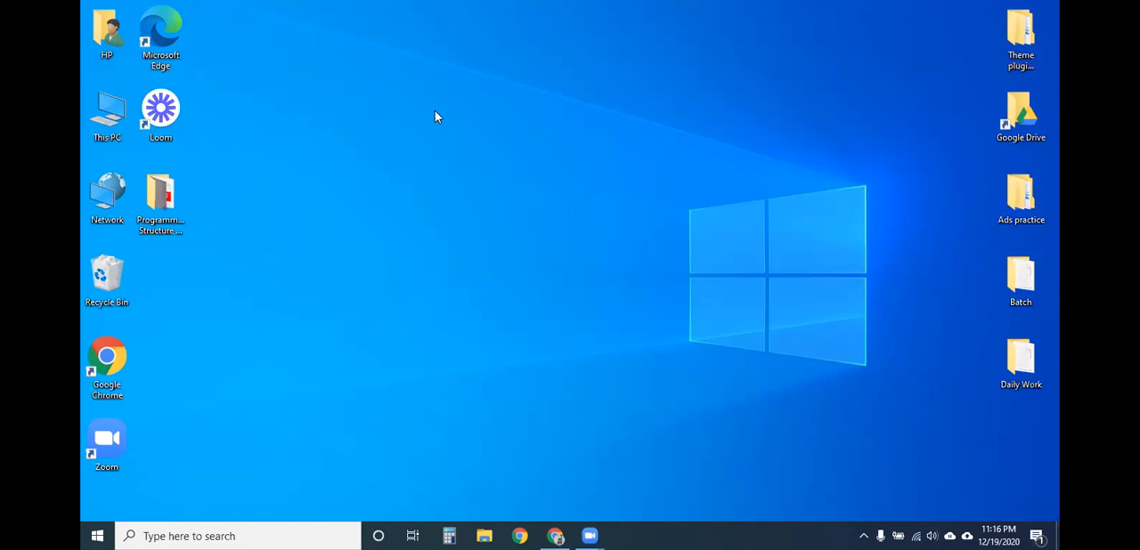
click(163, 131)
click(1008, 343)
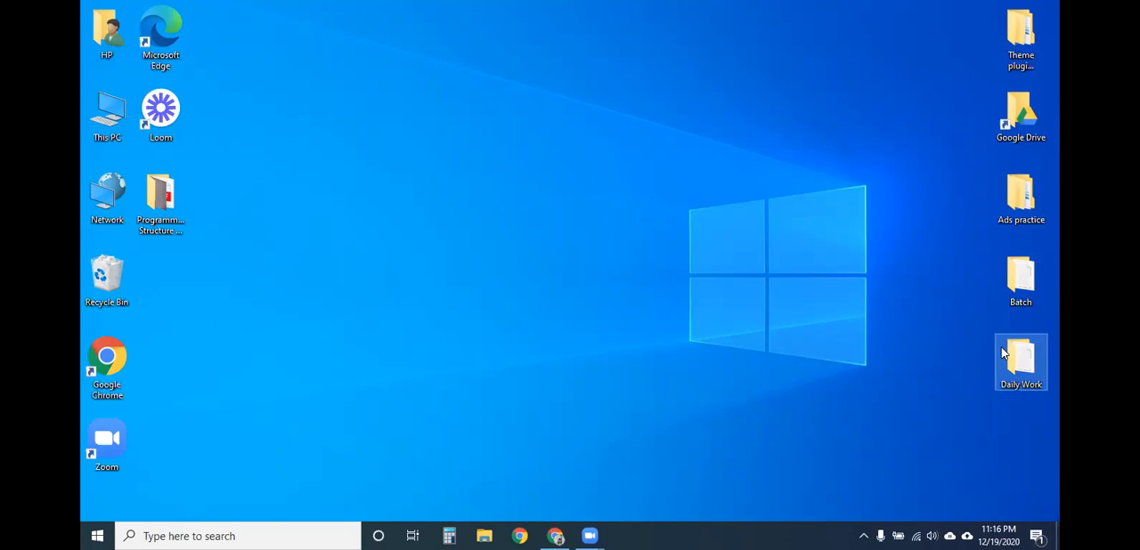
click(446, 186)
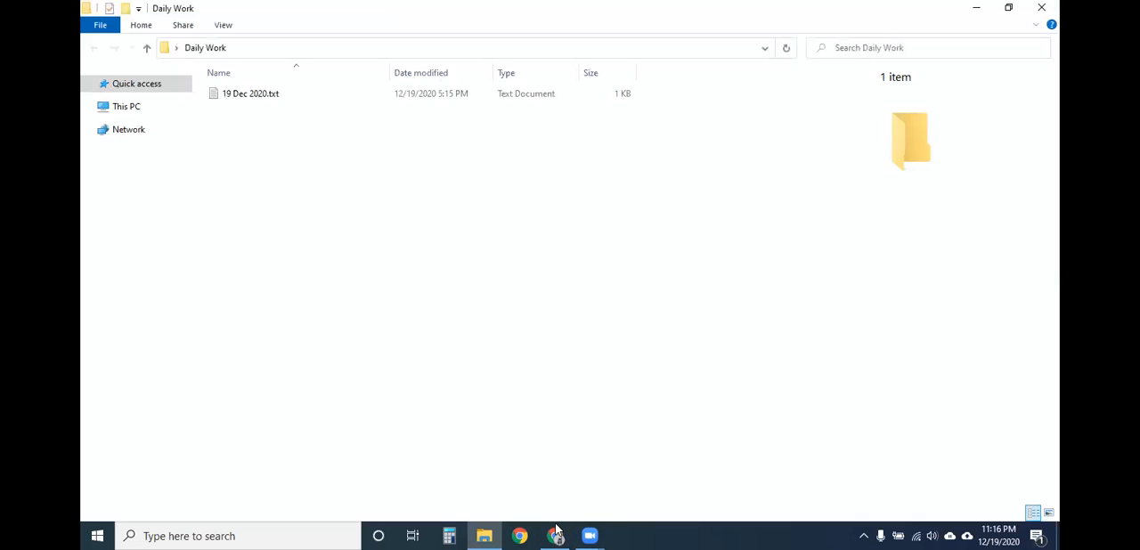
click(555, 536)
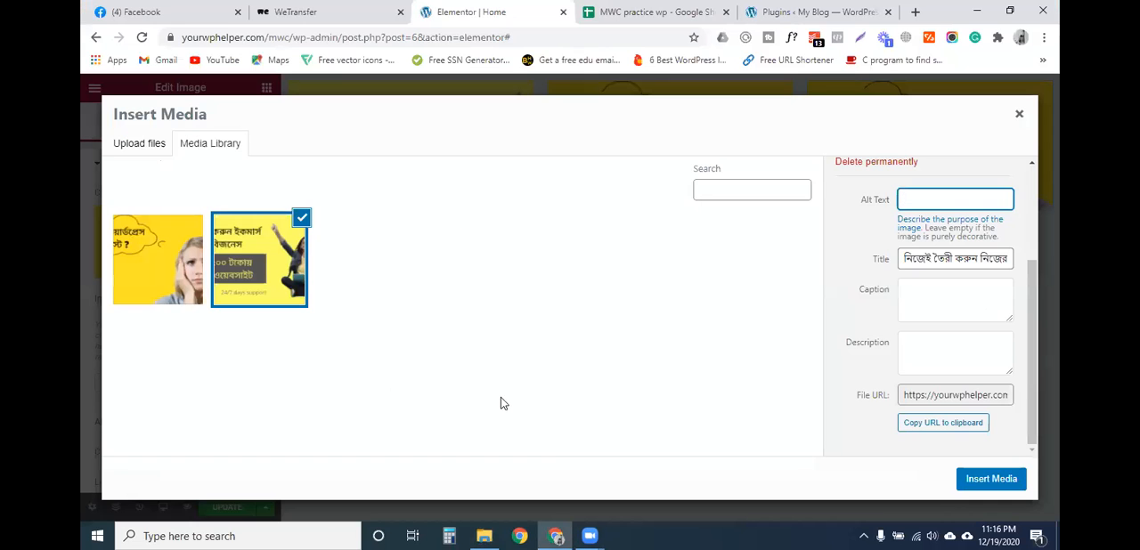
click(555, 536)
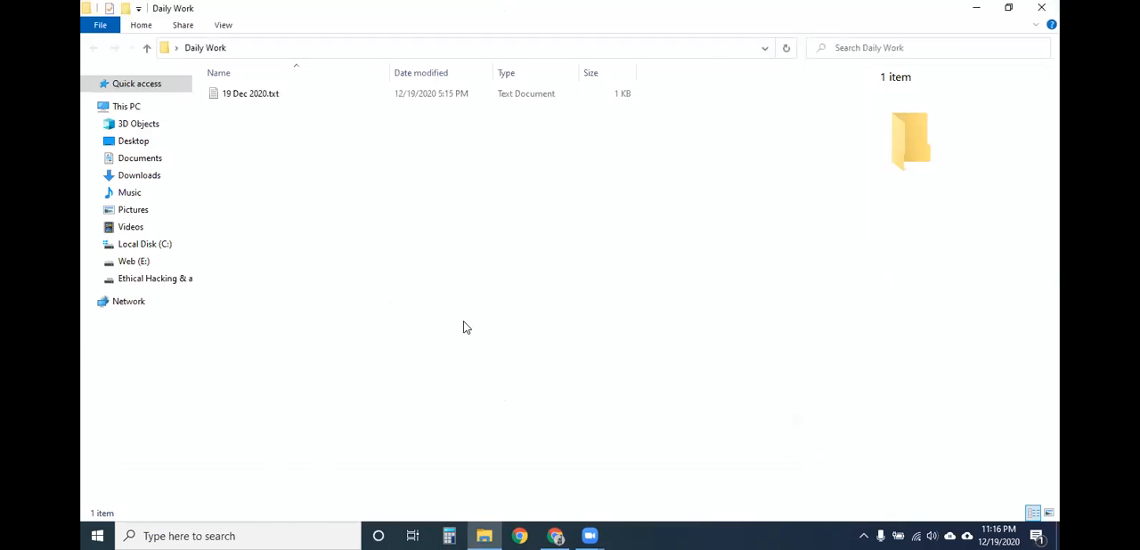
click(980, 12)
- Open the Programming Structure Assignment folder on the desktop and try to bring up the file options of Program 2 output.png
click(165, 207)
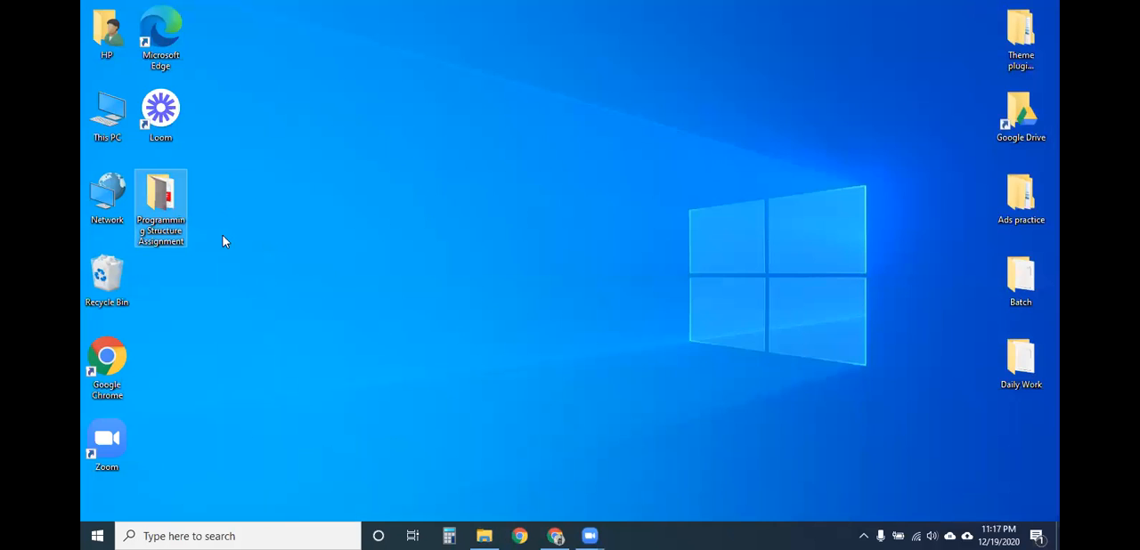
double_click(163, 202)
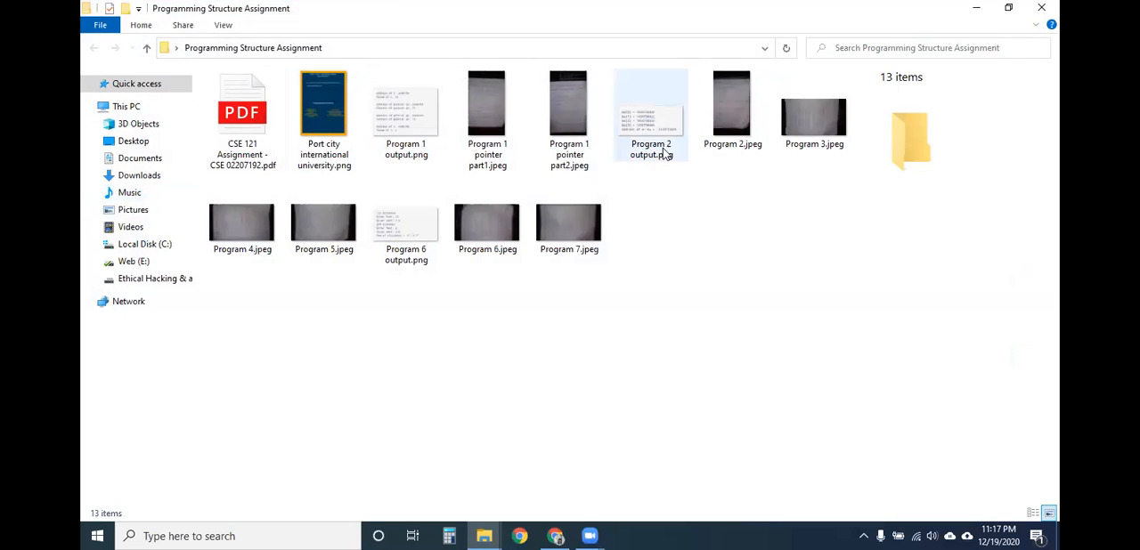
click(666, 153)
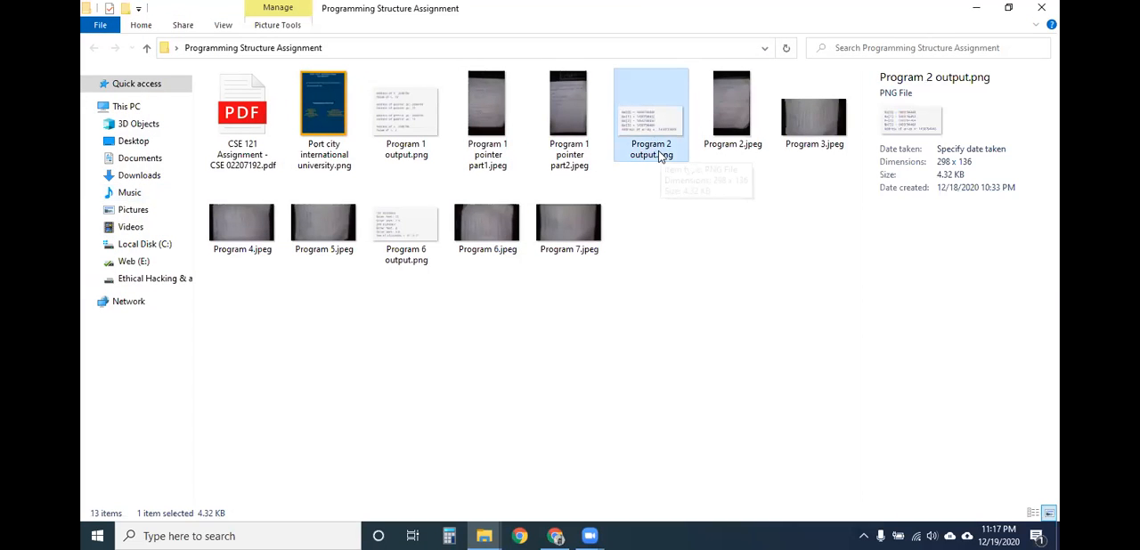
double_click(635, 108)
click(561, 535)
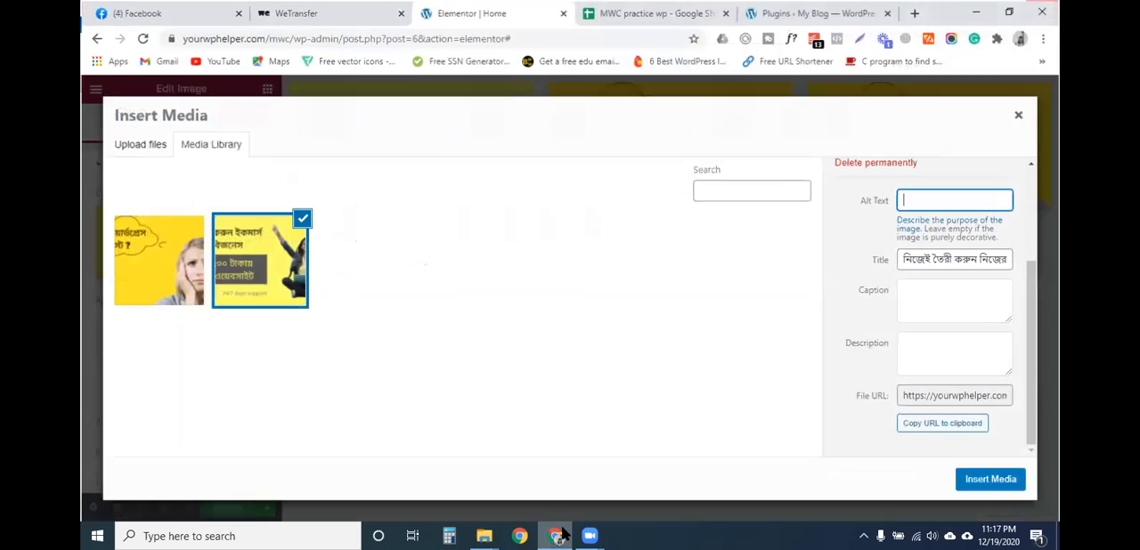
click(561, 534)
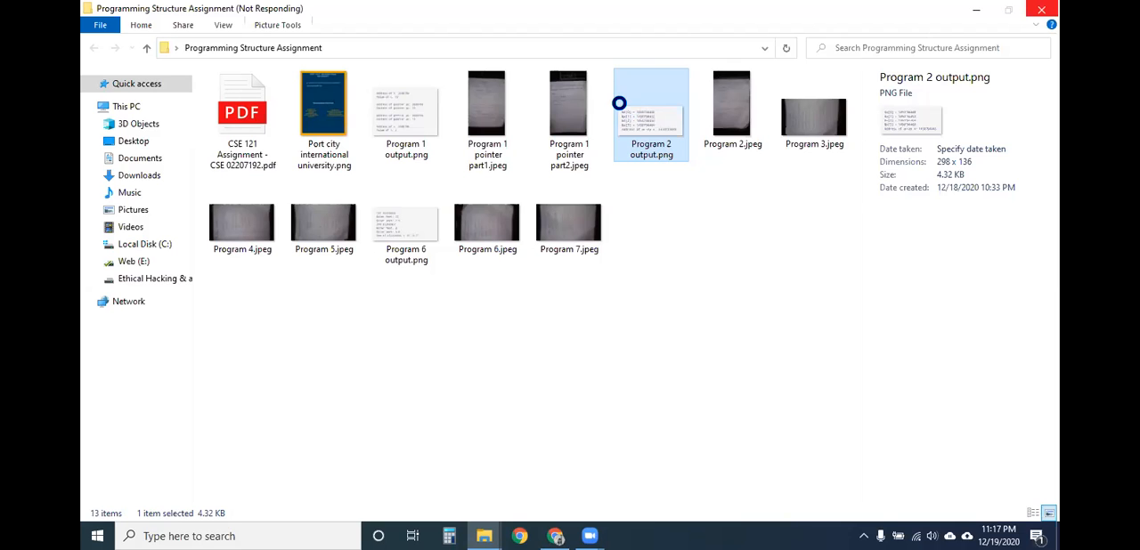
click(974, 10)
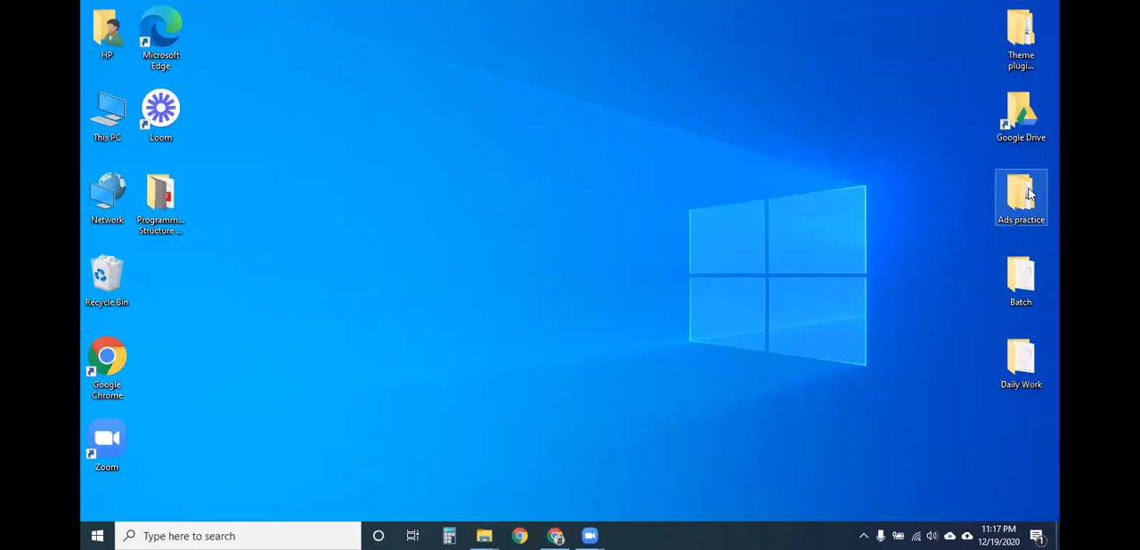
- Open the detailed properties of Attraction.jpg from the WordPress Course folder inside Ads practice
key(alt+Tab)
click(296, 126)
click(276, 140)
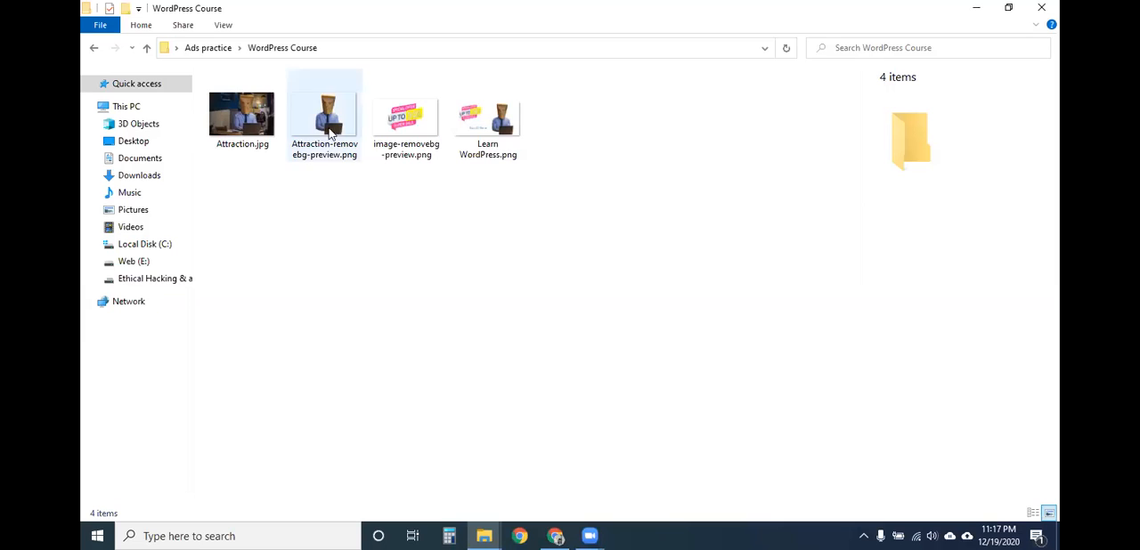
right_click(249, 147)
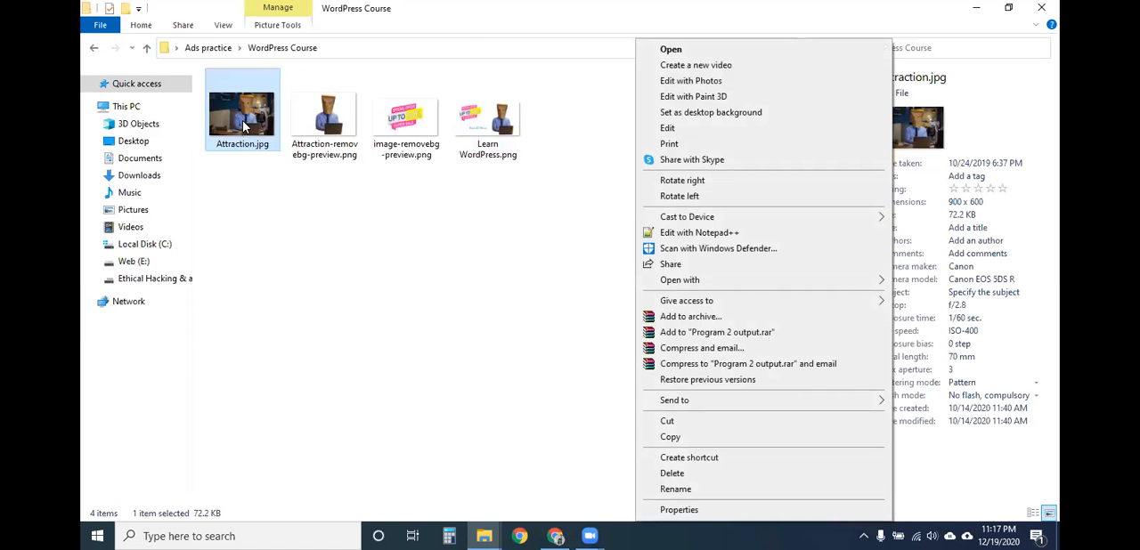
right_click(243, 127)
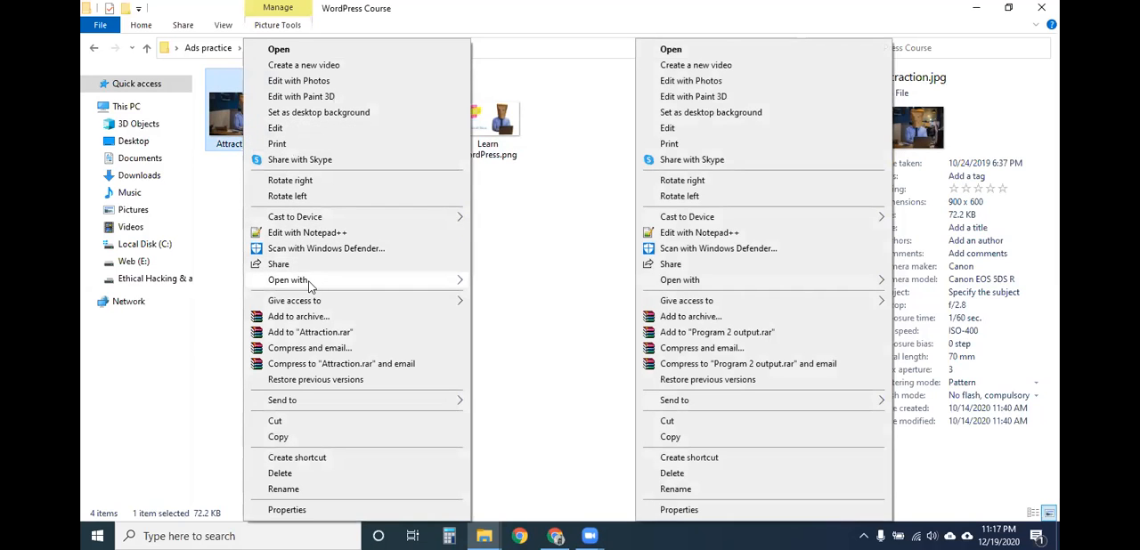
mouse_move(319, 285)
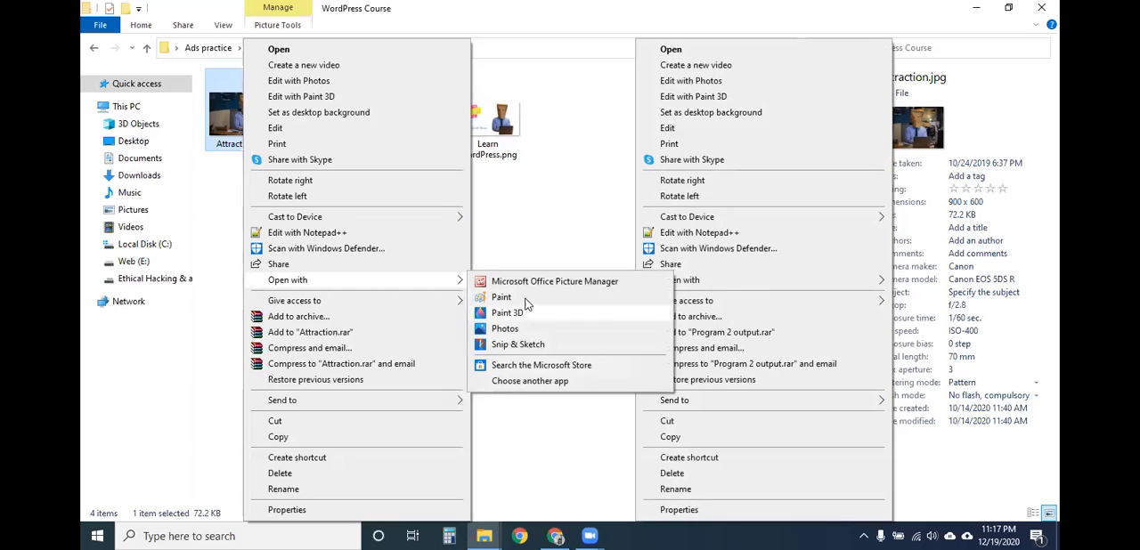
click(310, 513)
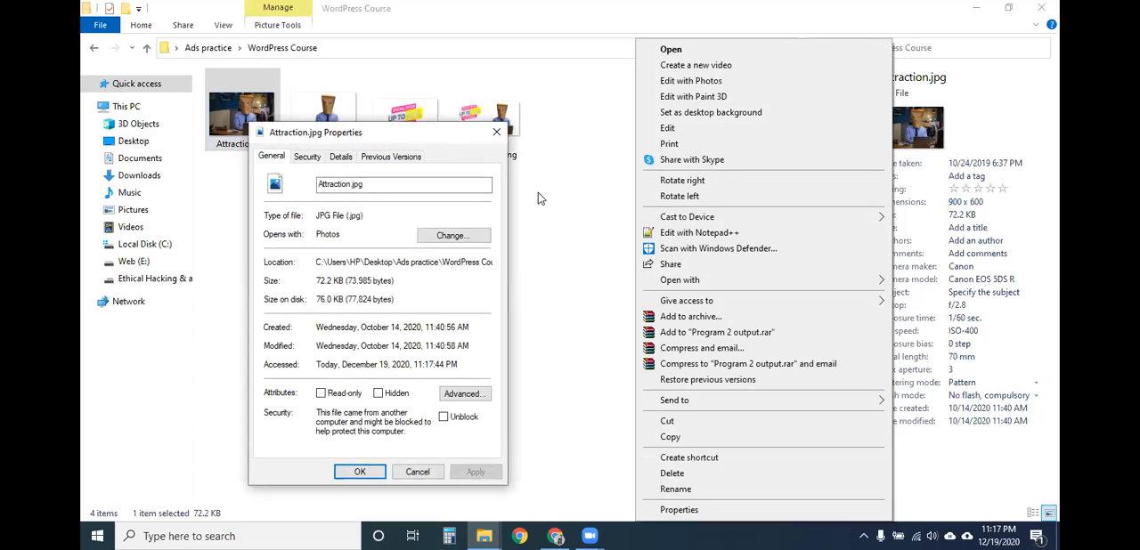
click(340, 157)
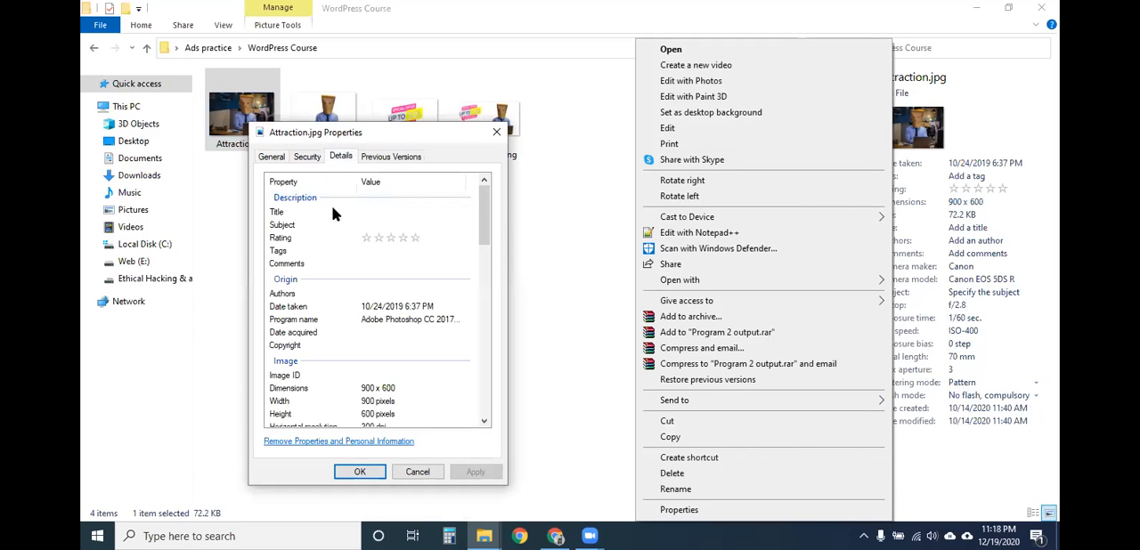
- Set both the title and the subject of Attraction.jpg to Ecommerce Website development
click(389, 212)
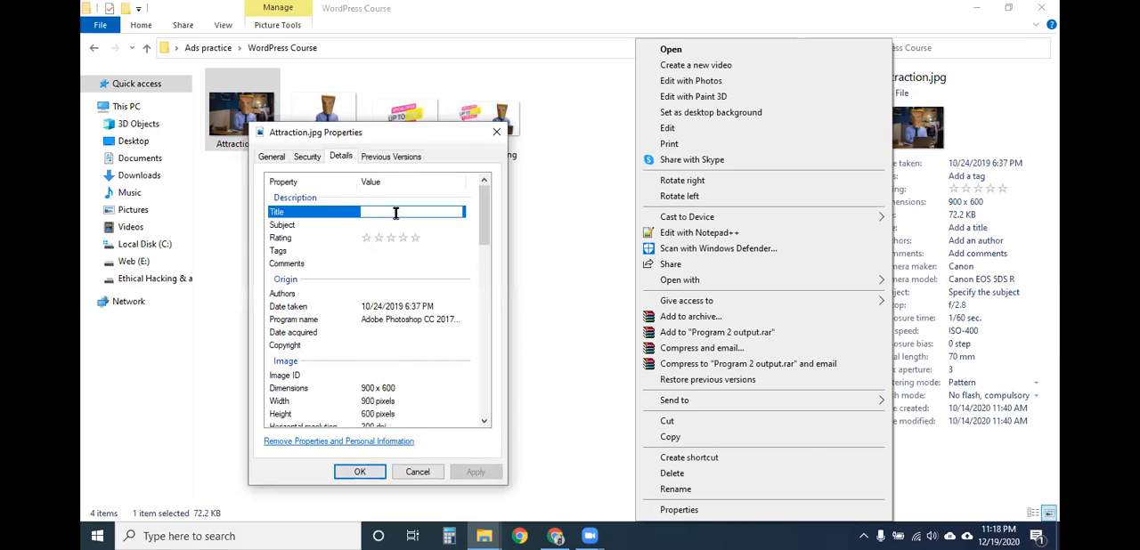
text(Ecommerce)
key(BackSpace)
key(BackSpace)
key(BackSpace)
key(BackSpace)
key(BackSpace)
key(BackSpace)
key(BackSpace)
key(BackSpace)
text(Ecommerce)
text( Website)
text( developm)
key(BackSpace)
key(BackSpace)
text(ment)
click(386, 224)
text(Ecommerce Website development)
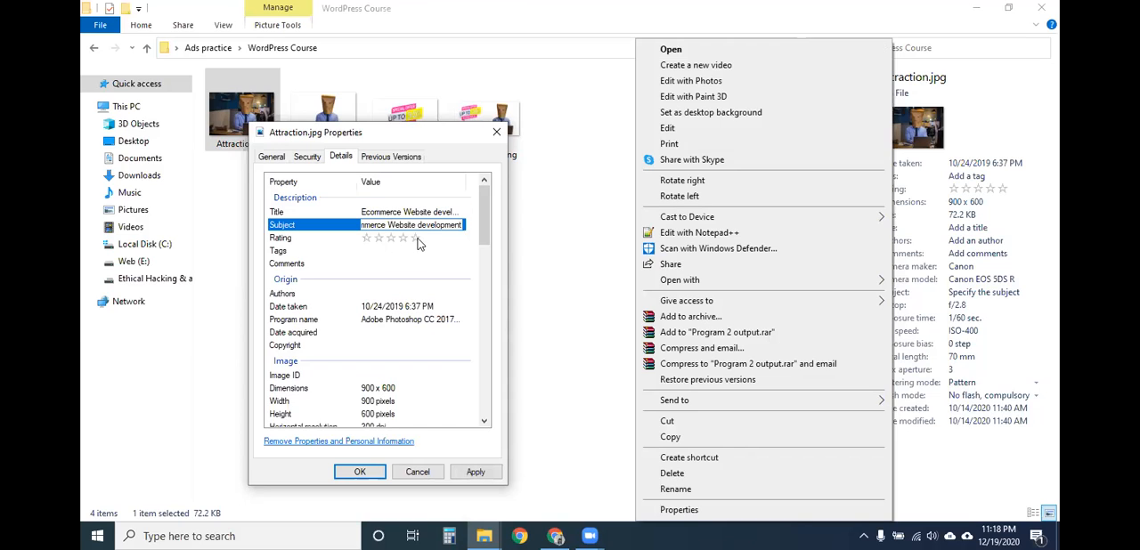
- Try a five-star rating on Attraction.jpg and enter ecommerce website as its tag
click(417, 238)
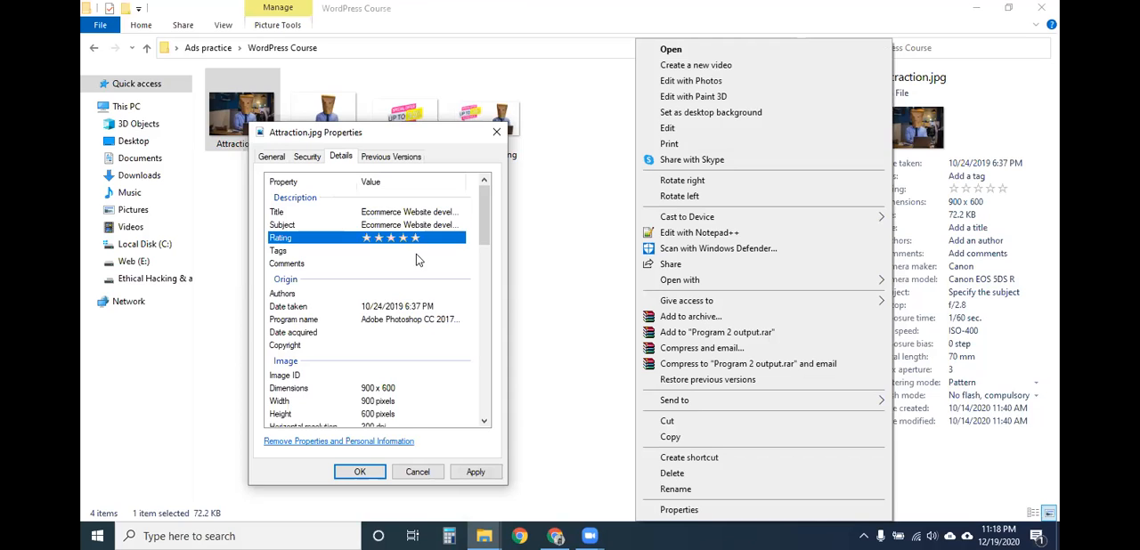
click(413, 251)
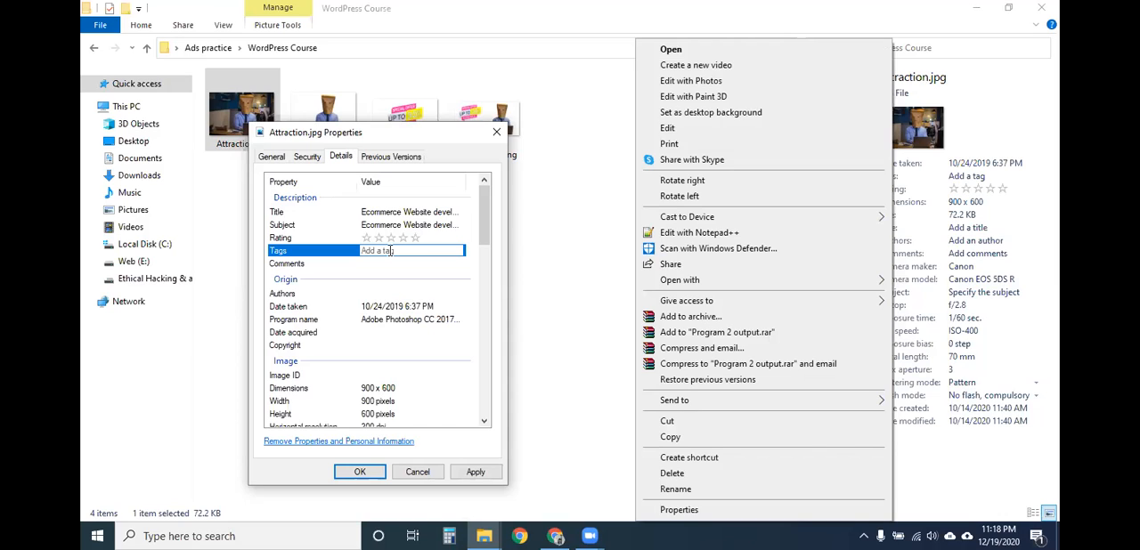
text(ecommerce website,)
- Leave the comments empty, set the author to Webfusionbd and enter the same company name as the copyright
click(382, 264)
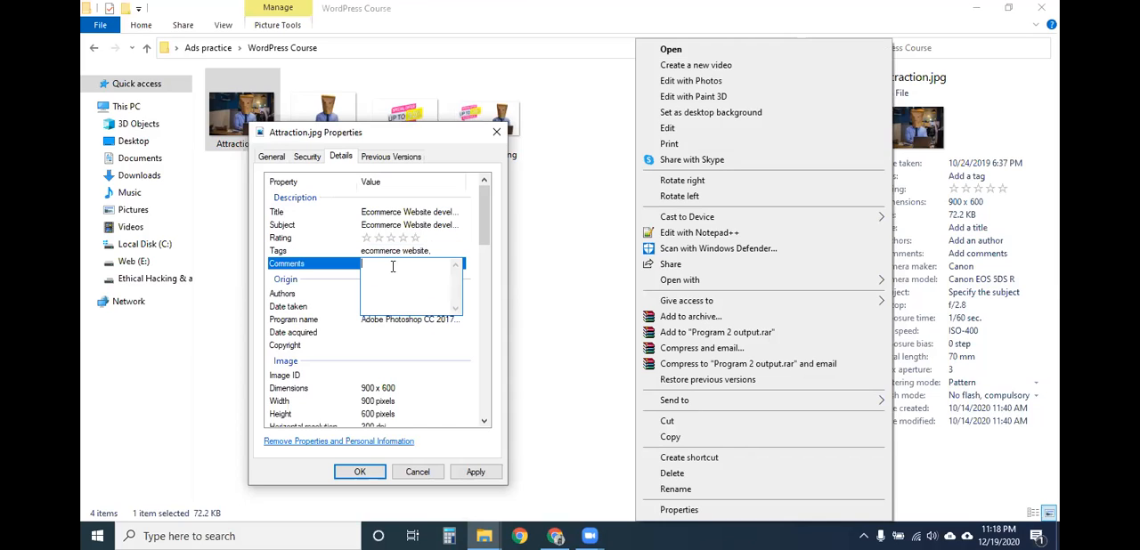
click(383, 294)
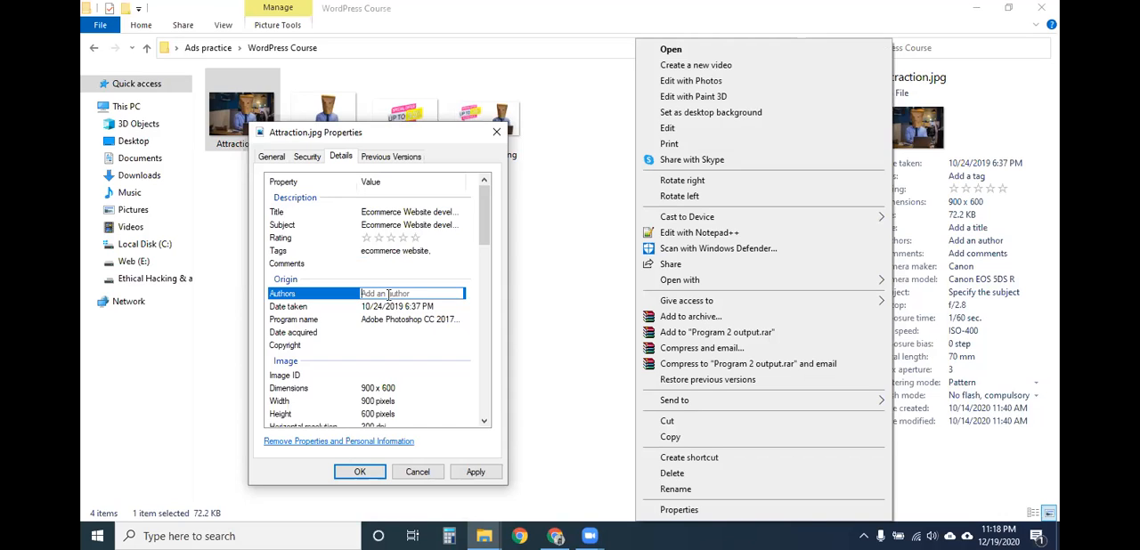
text(Webfusionbd;)
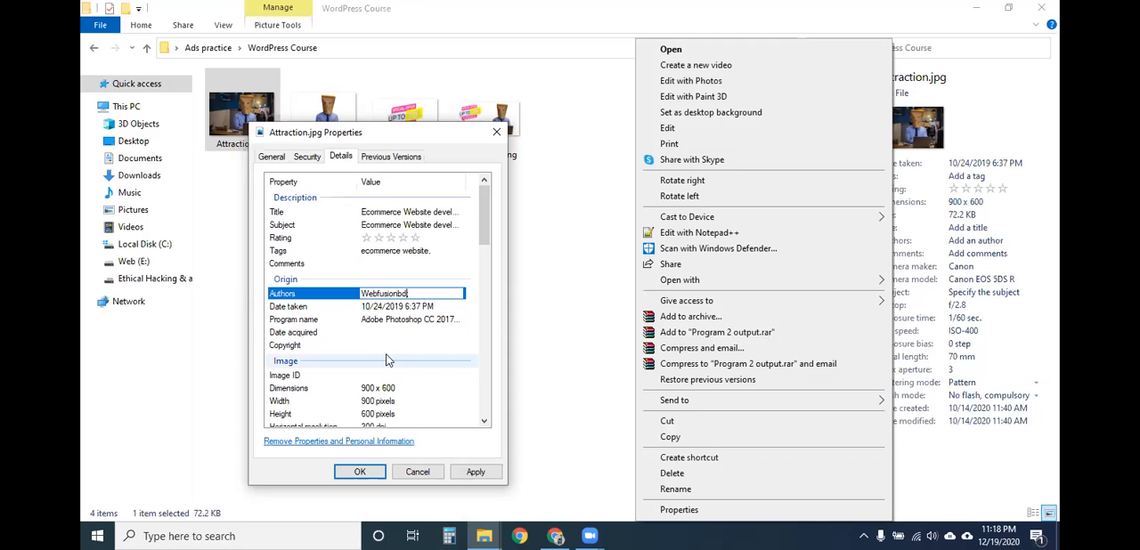
click(388, 345)
text(we)
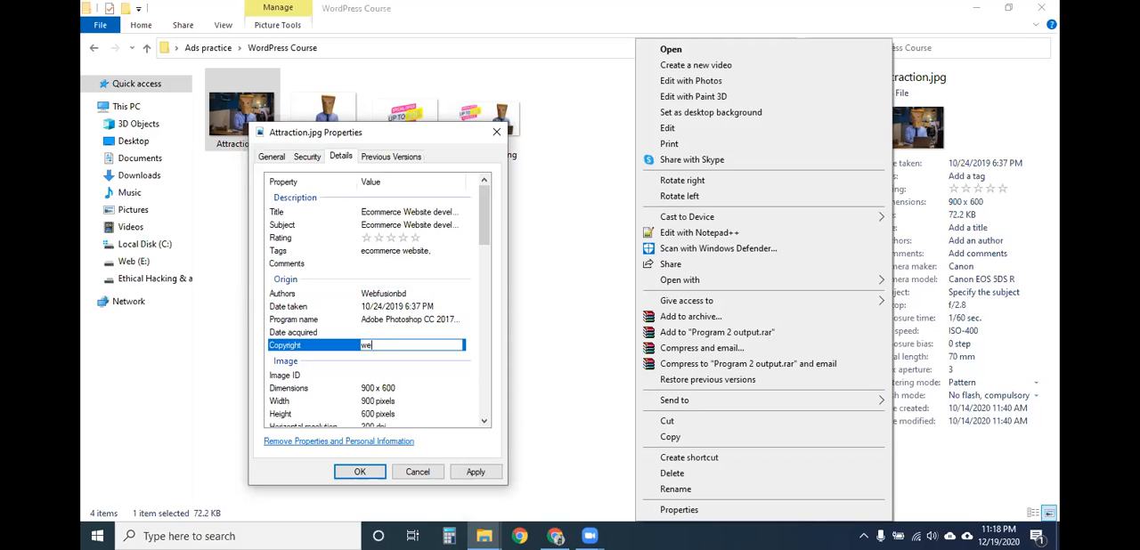
text(bfusionb)
- Review the remaining image properties, save the new details of Attraction.jpg and minimize the folder window
scroll(390, 370, down, 7)
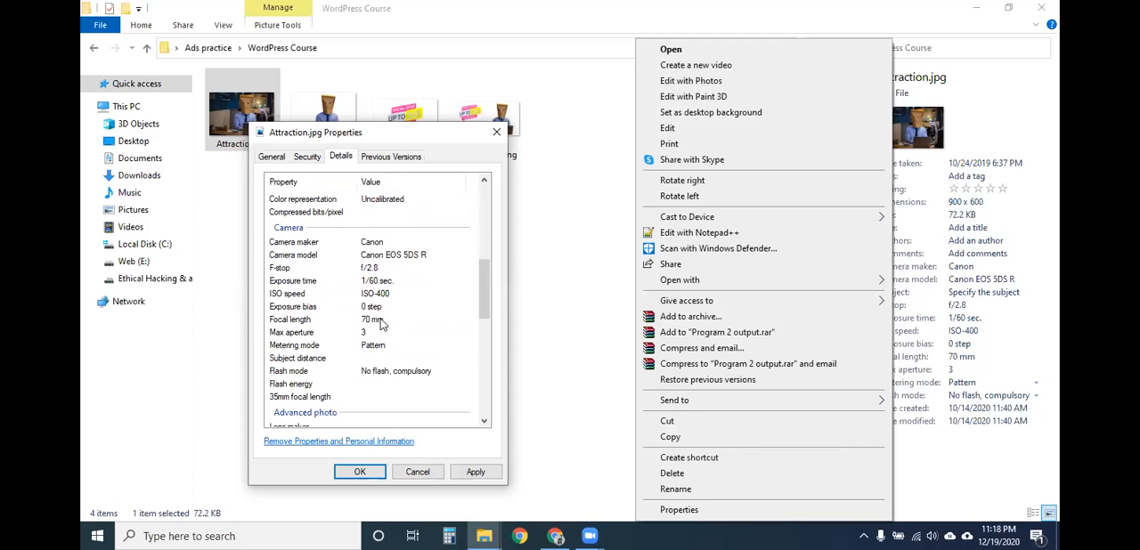
scroll(383, 357, down, 10)
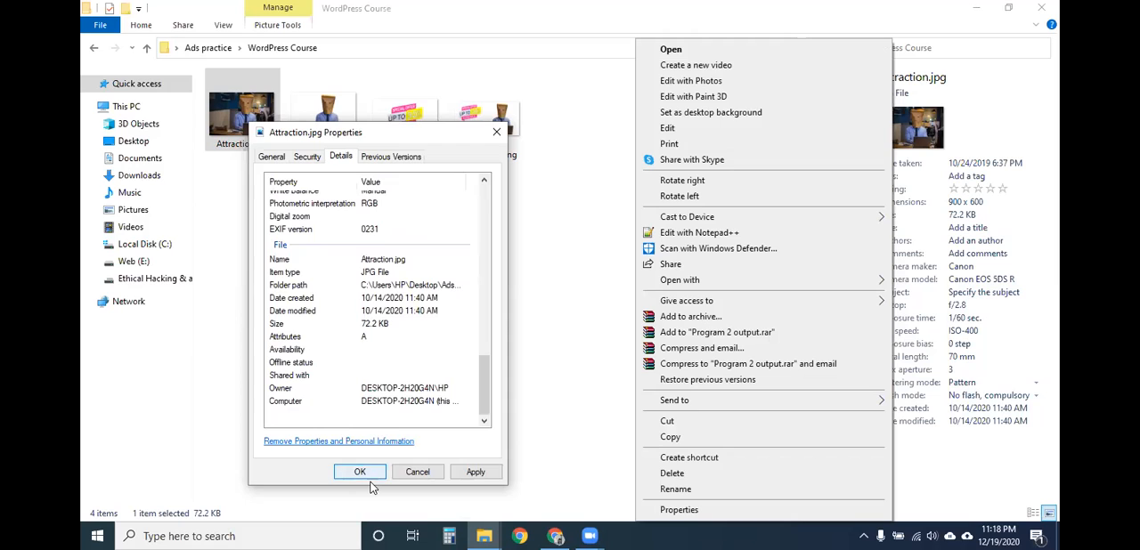
click(475, 472)
click(362, 472)
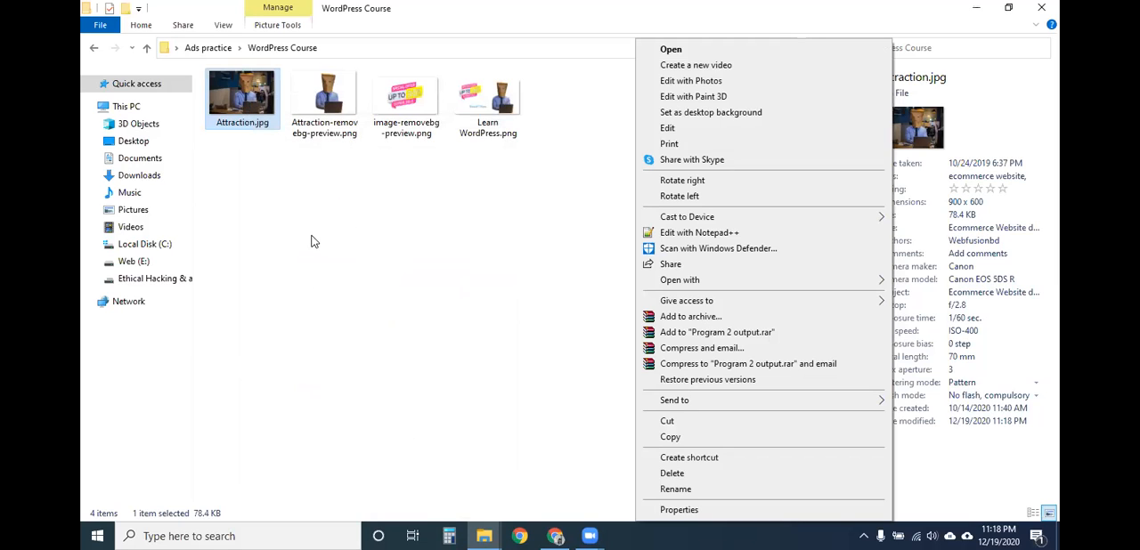
click(450, 220)
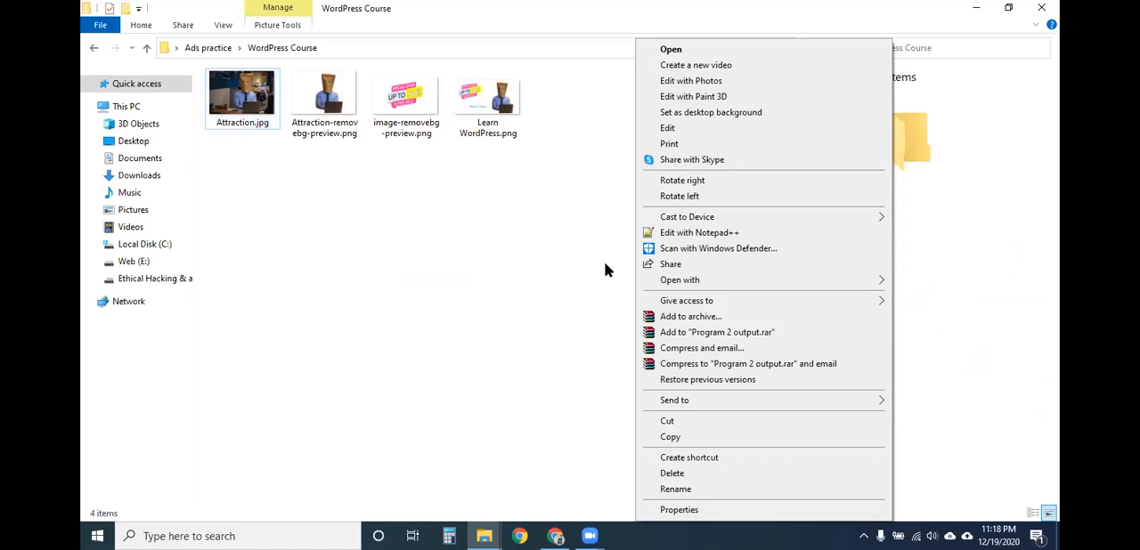
click(976, 8)
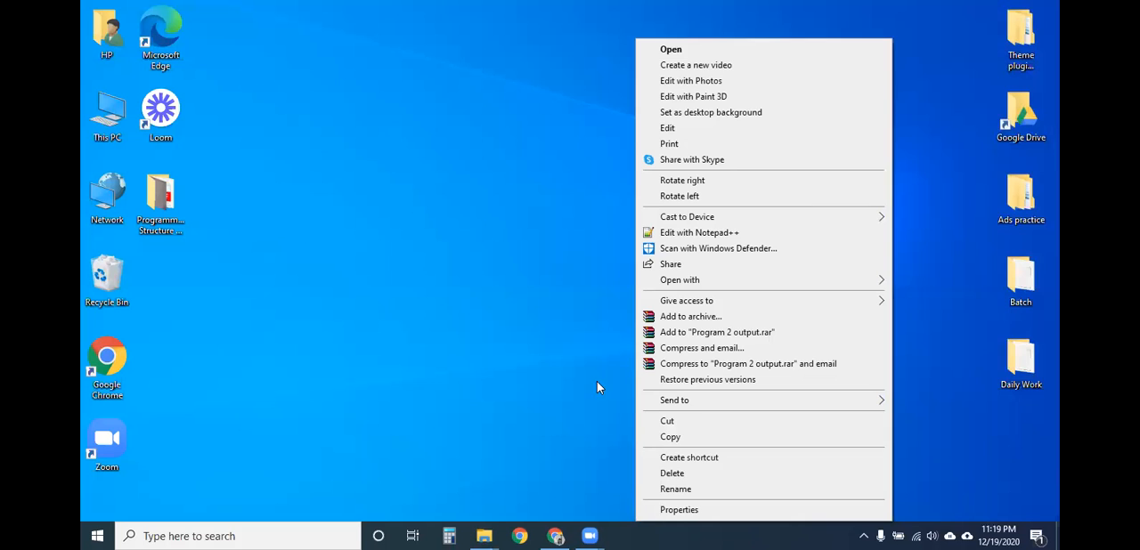
- Switch back to the WordPress Course folder window and clear the leftover image context menu
right_click(456, 203)
click(458, 172)
click(555, 535)
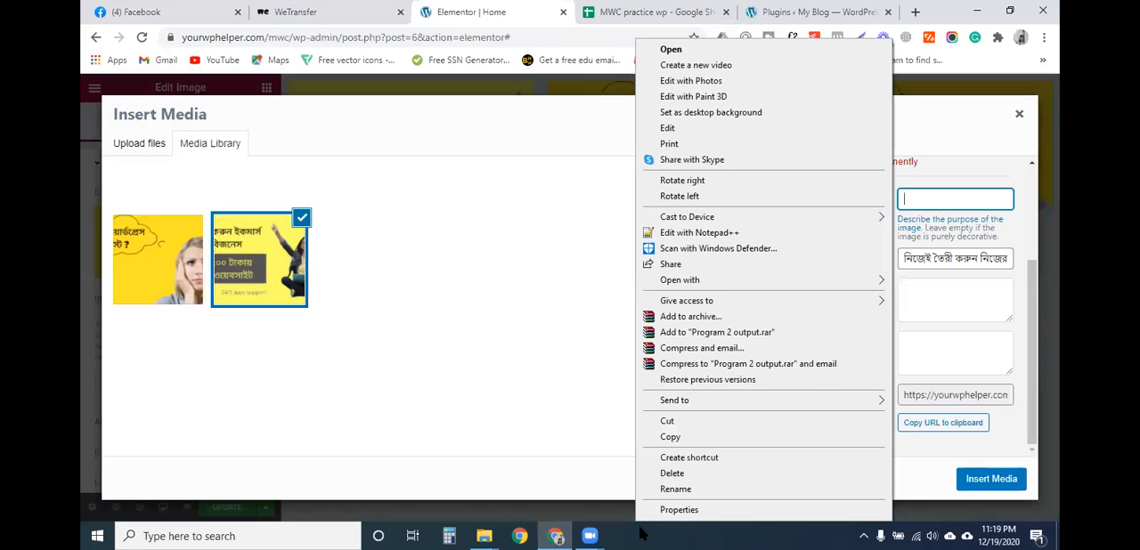
mouse_move(484, 536)
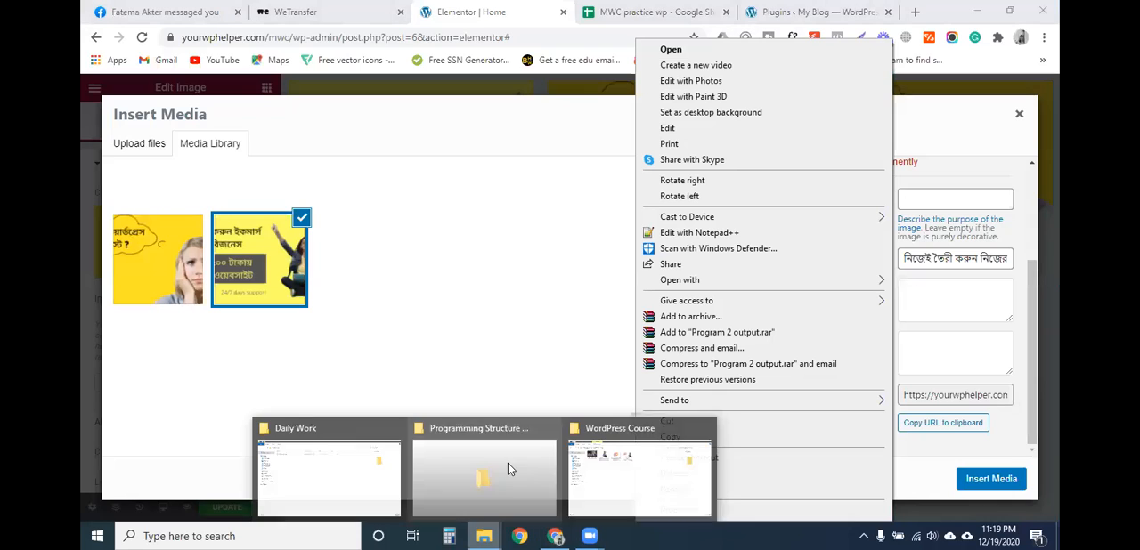
click(626, 468)
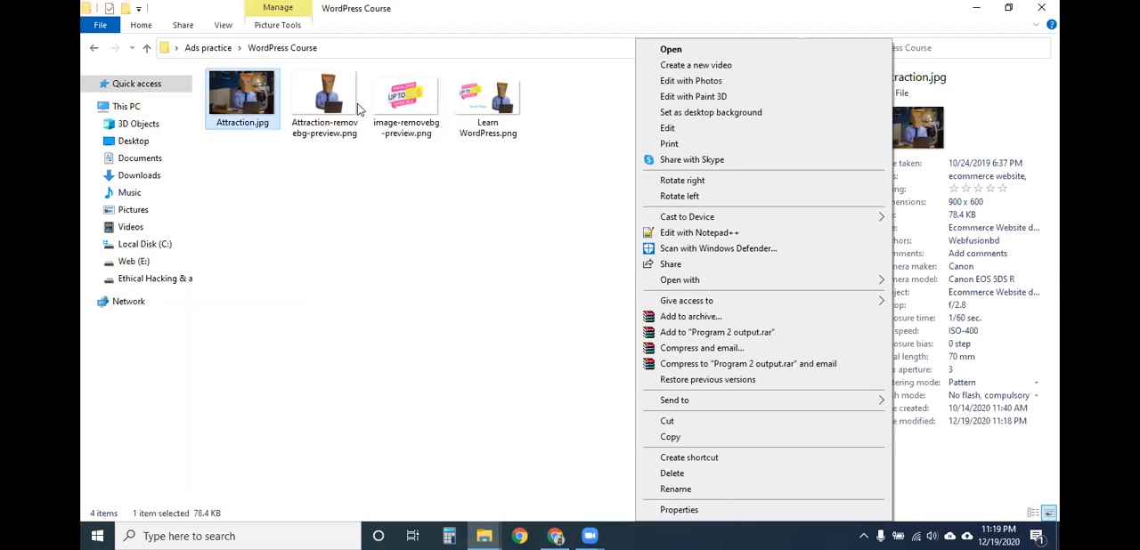
click(718, 80)
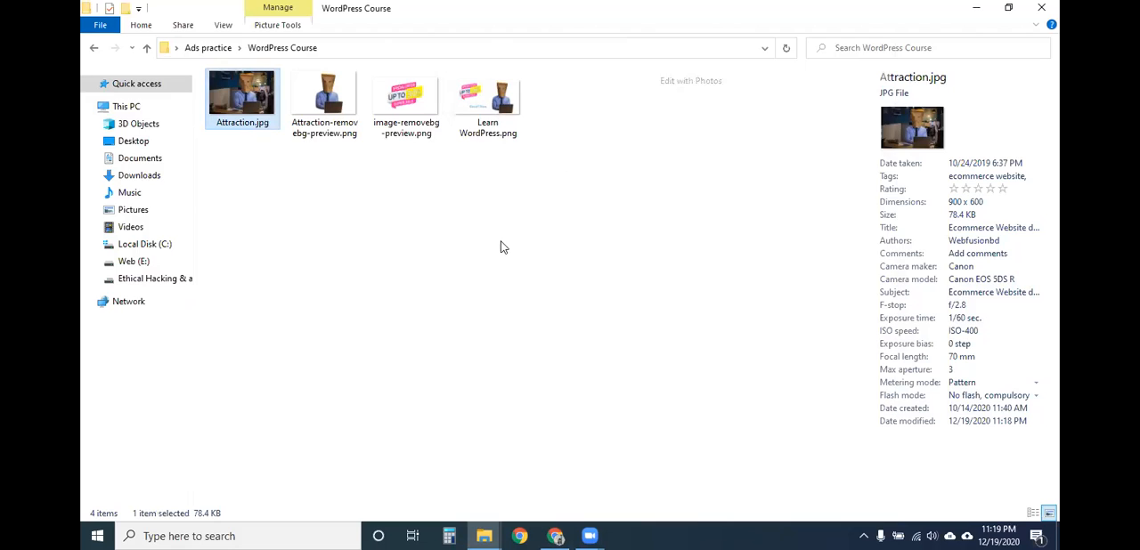
- Give Attraction.jpg a five-star rating in its file details, closing the Photos window that is in the way
click(990, 189)
key(Return)
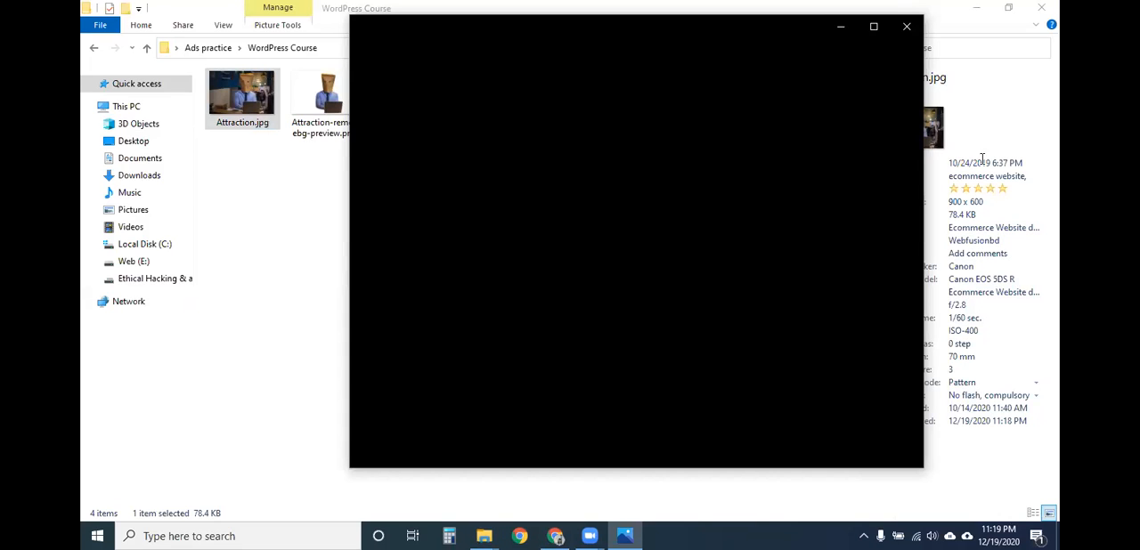
click(906, 26)
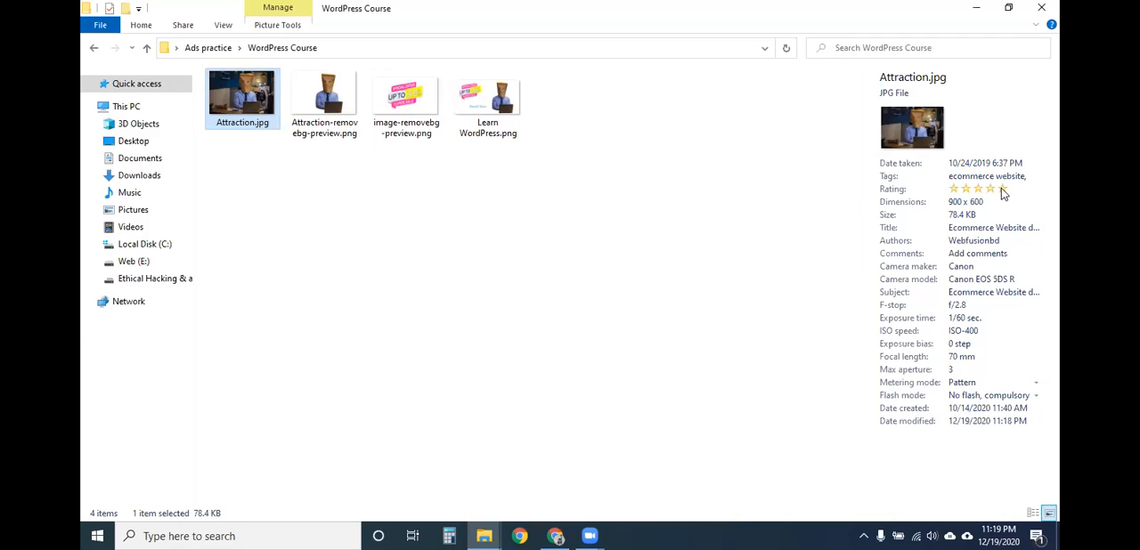
click(999, 190)
click(905, 441)
click(811, 225)
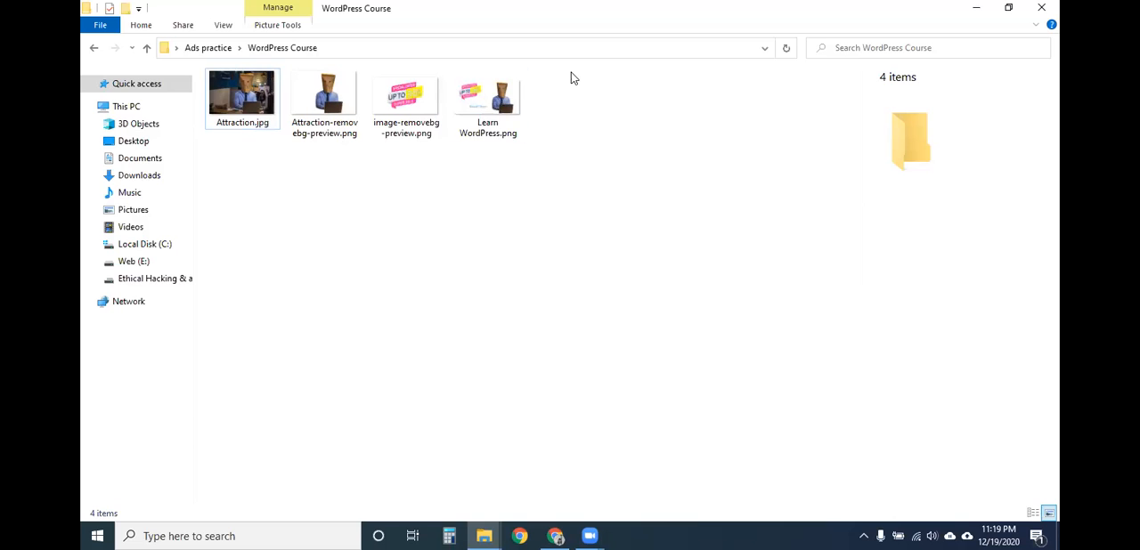
- Close the WordPress Course folder window and the Insert Media dialog
click(1041, 7)
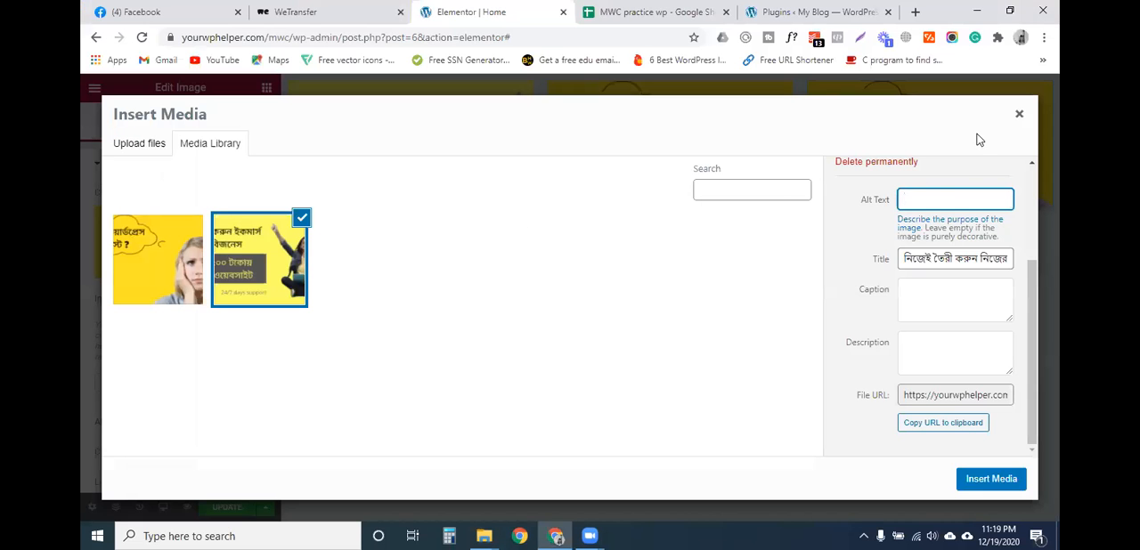
click(1019, 114)
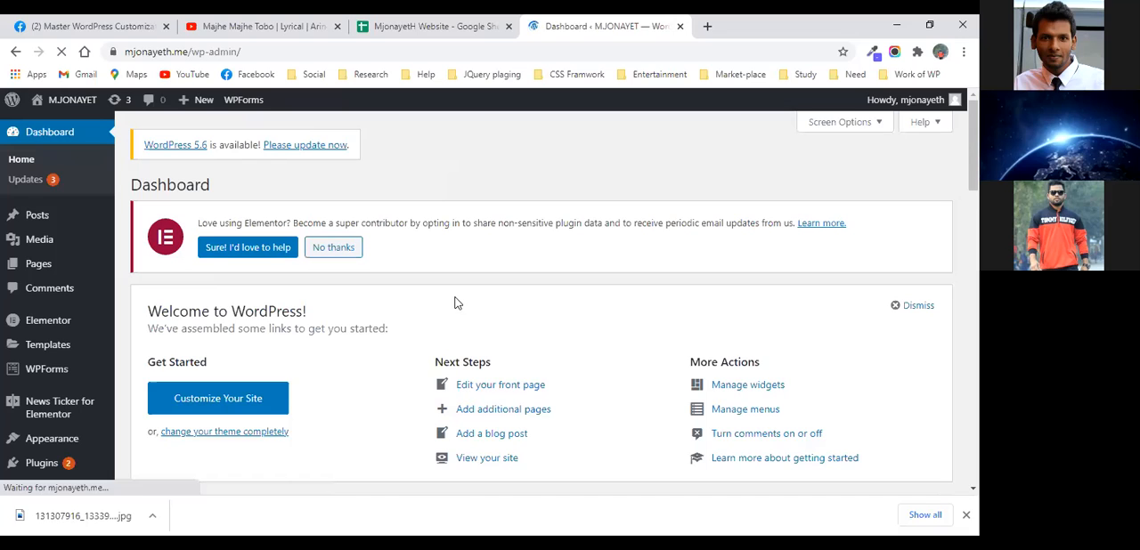
- Open the live site from the WordPress dashboard in a new tab and review the home page down to the HTML flip box
mouse_move(75, 108)
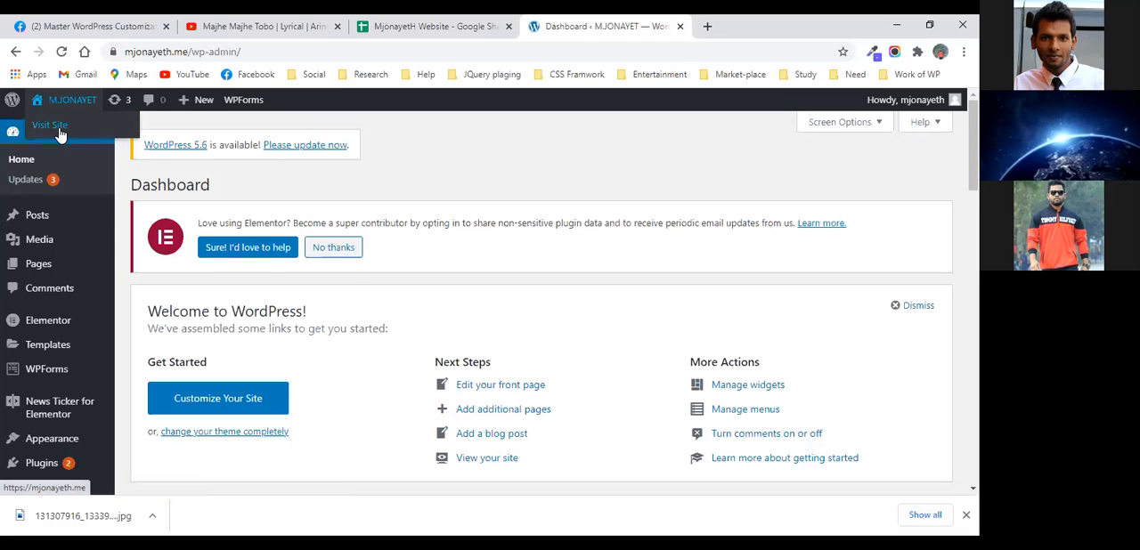
right_click(49, 125)
click(82, 139)
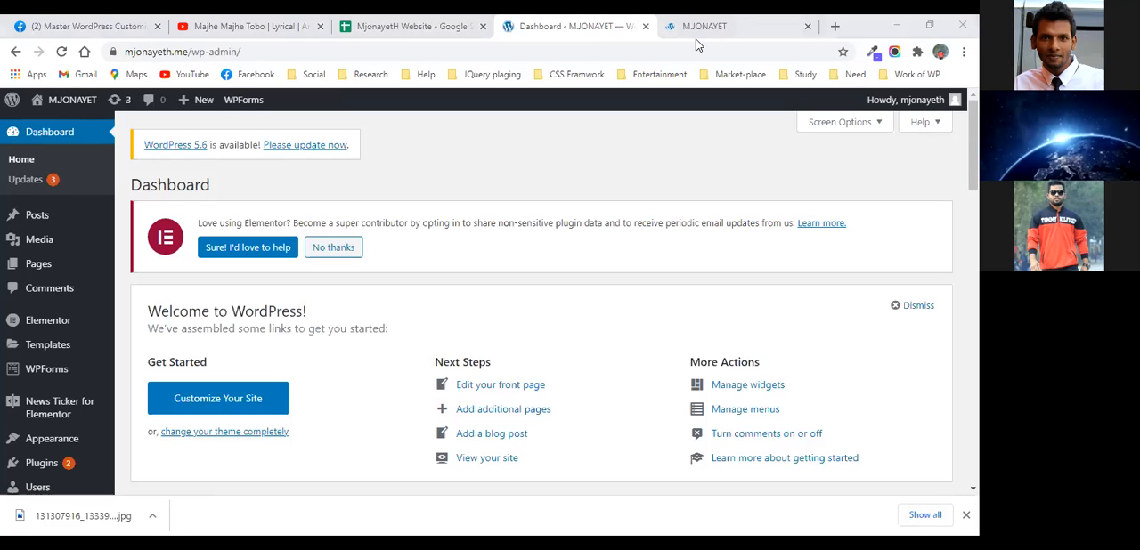
click(744, 32)
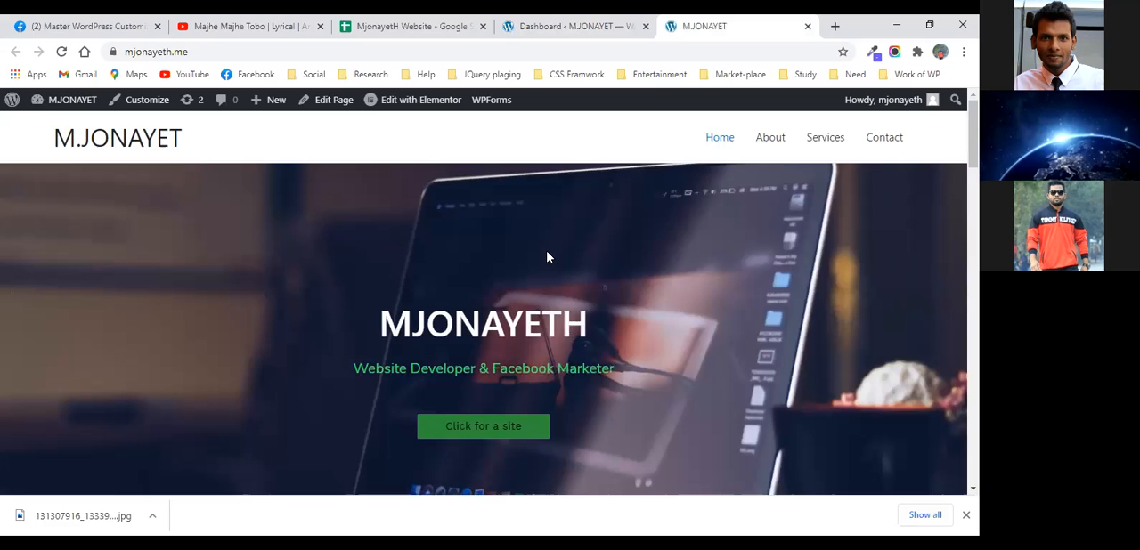
scroll(534, 294, down, 5)
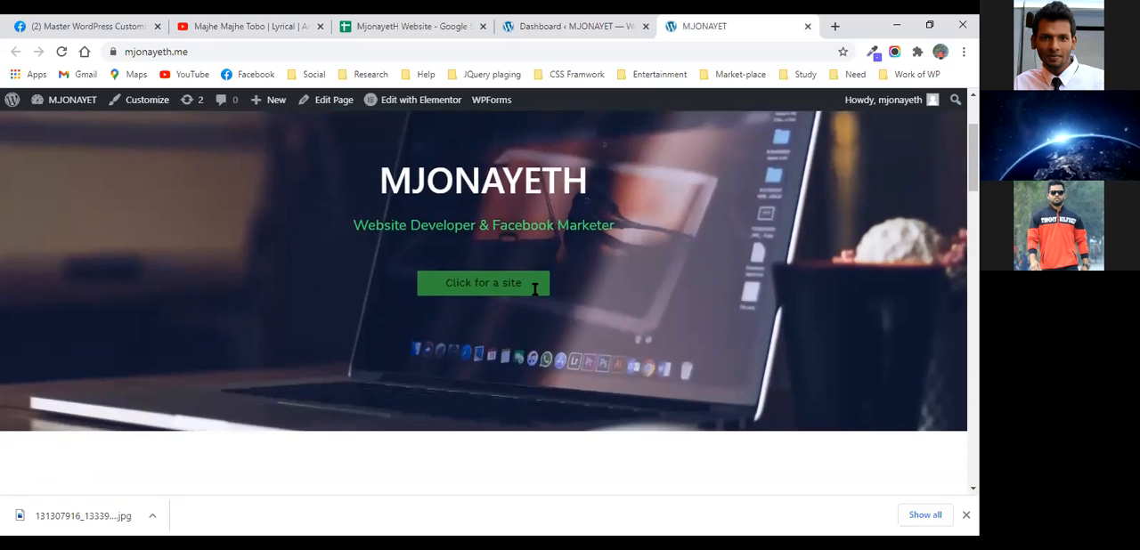
scroll(533, 296, down, 5)
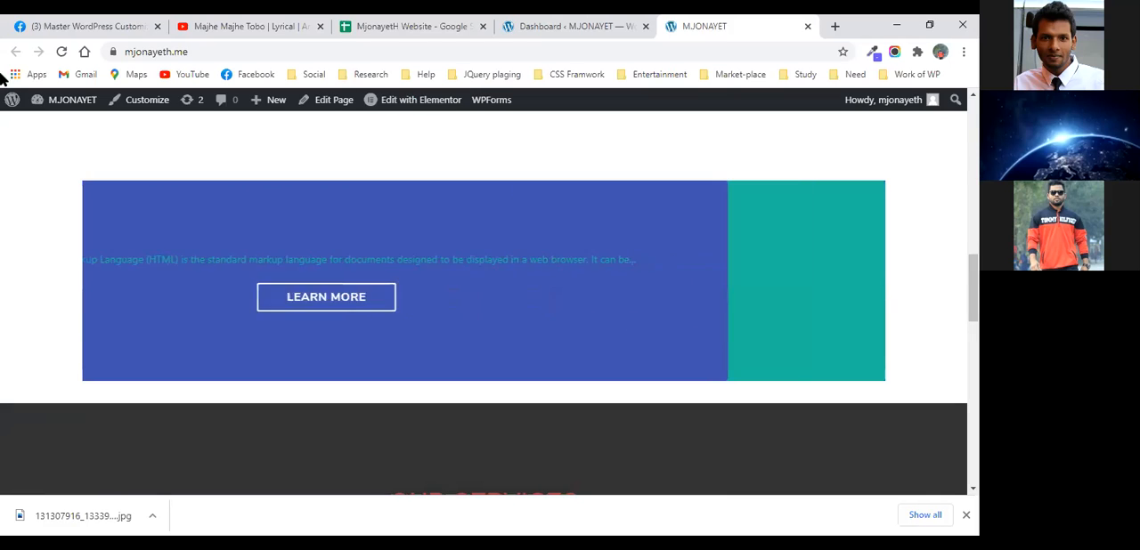
click(525, 27)
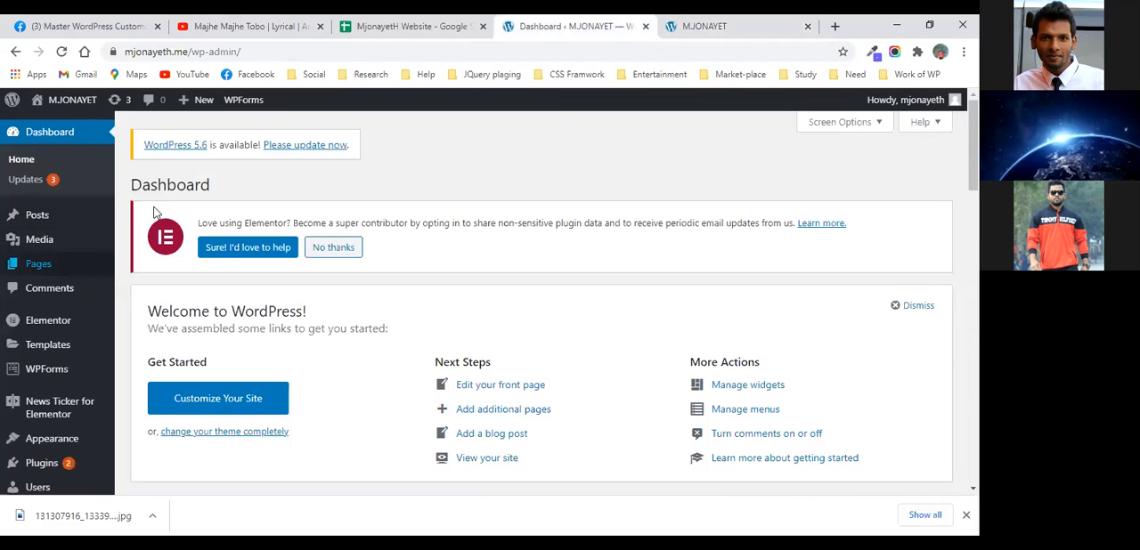
scroll(319, 352, down, 2)
scroll(319, 352, up, 2)
click(743, 29)
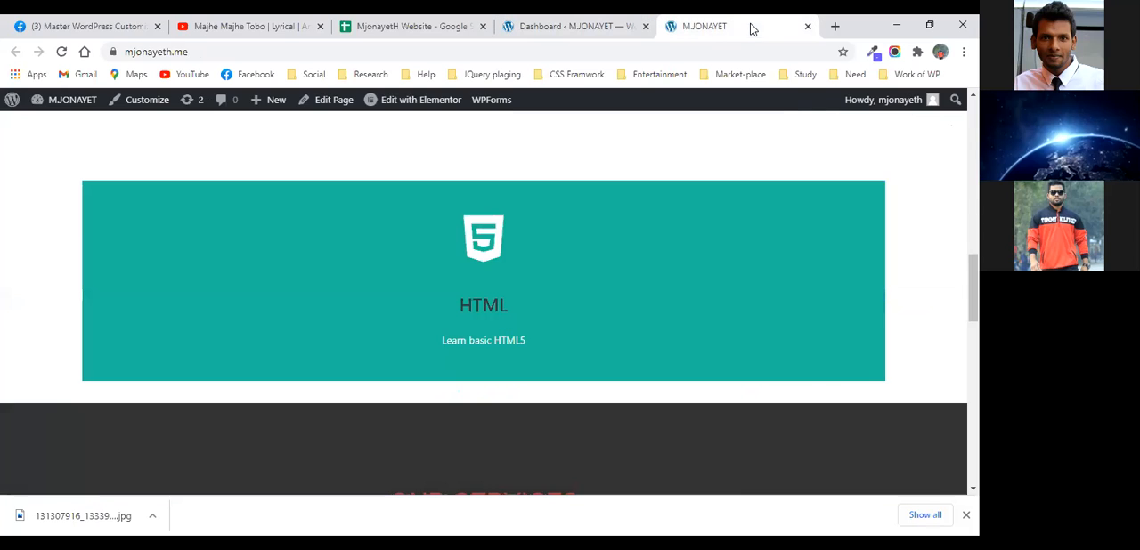
- Open the home page in Elementor and select the HTML flip box for editing
click(420, 104)
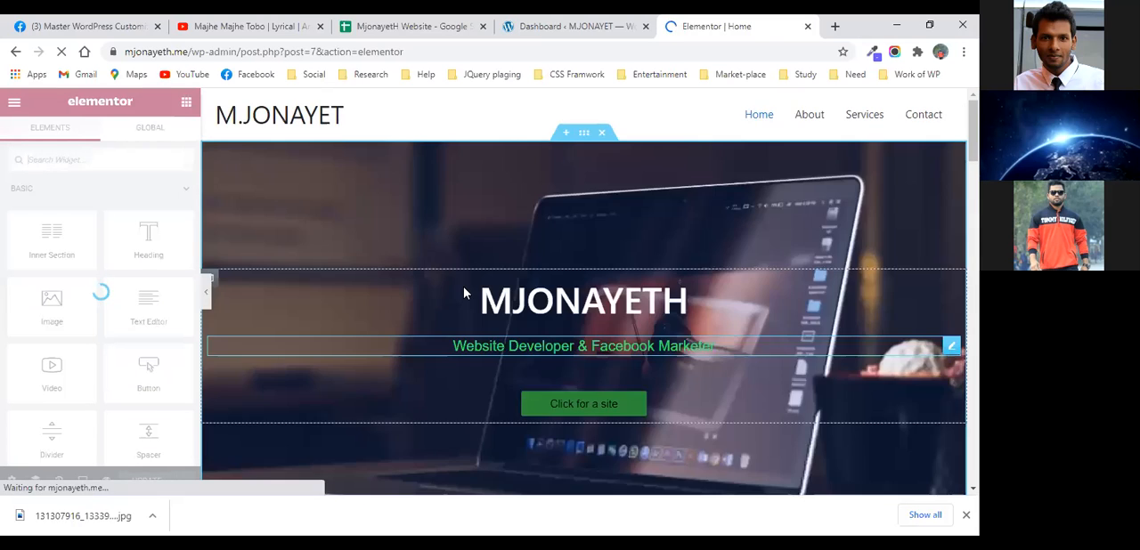
scroll(463, 293, down, 15)
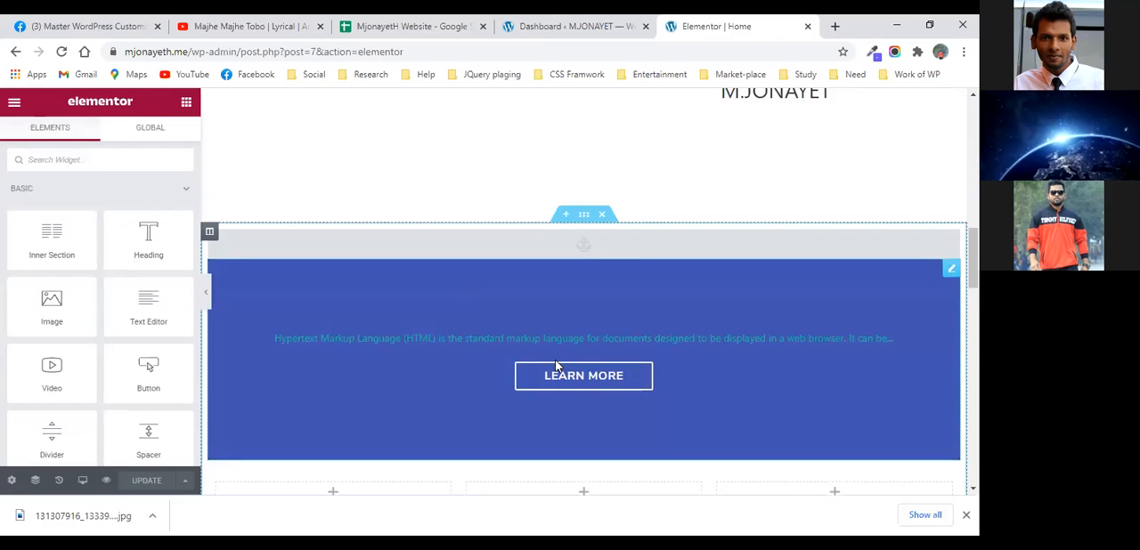
click(300, 333)
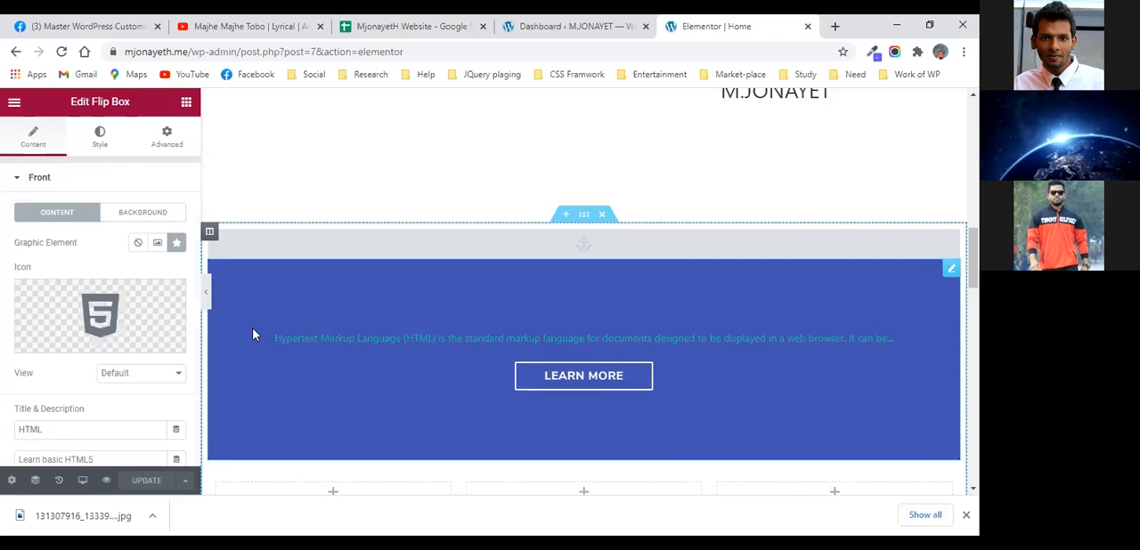
- Examine the flip box's front and back content options, including the description, button text and link
scroll(85, 374, down, 1)
scroll(82, 329, up, 1)
scroll(80, 341, down, 3)
scroll(80, 342, down, 1)
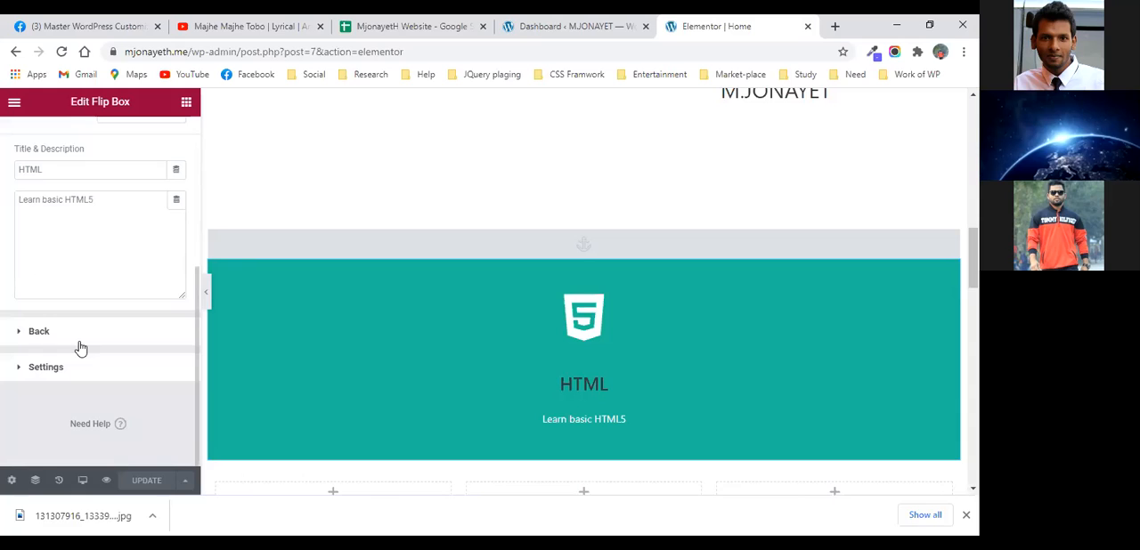
click(40, 331)
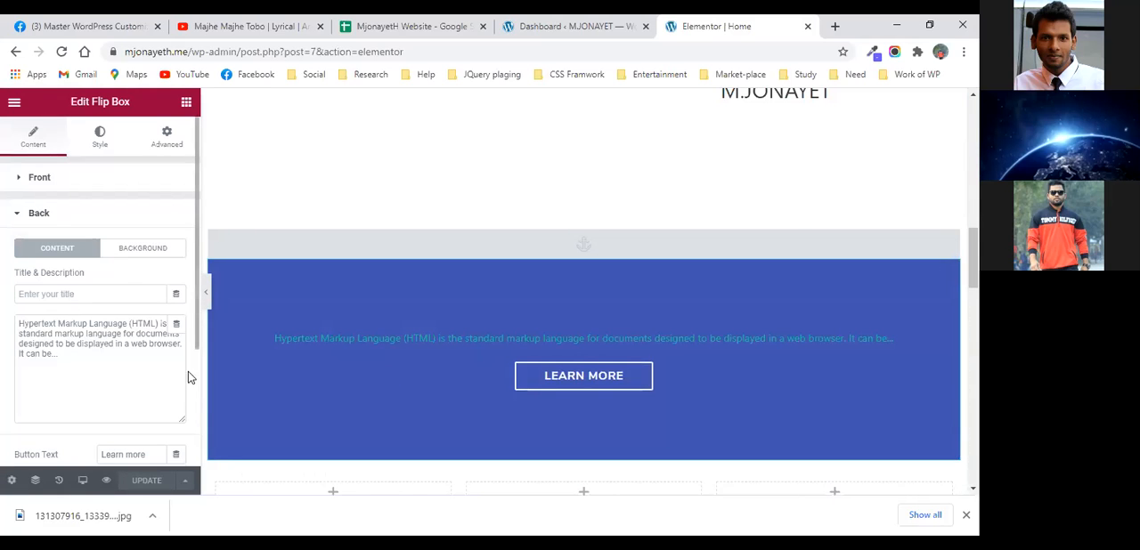
scroll(83, 353, down, 3)
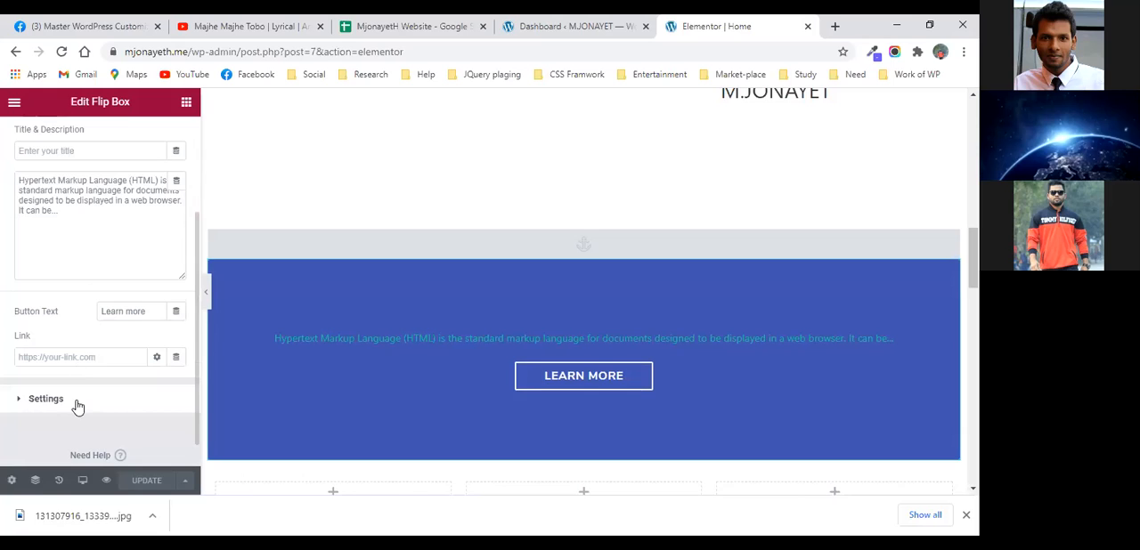
scroll(79, 403, up, 3)
click(135, 251)
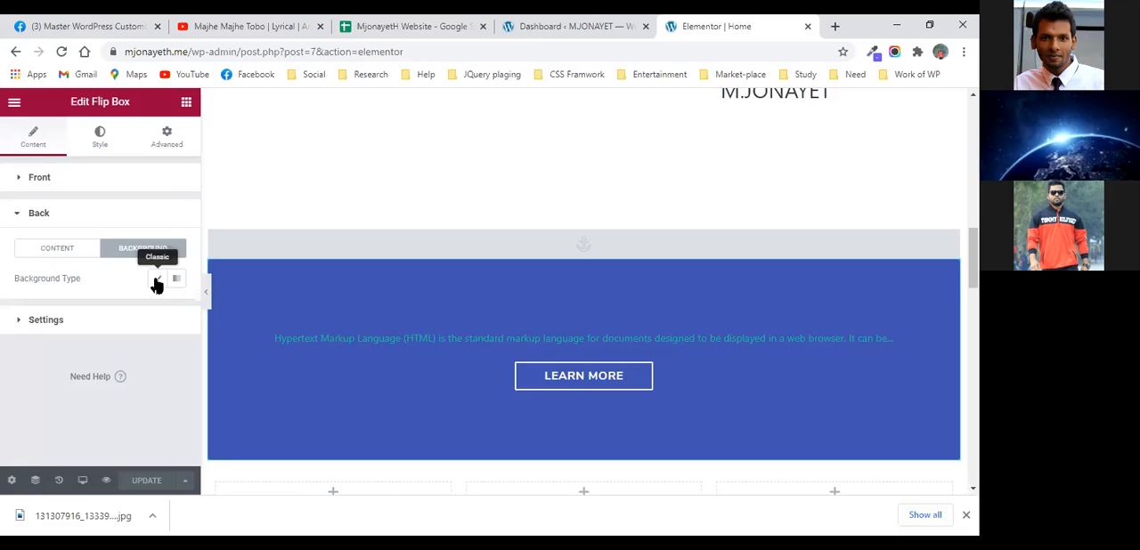
click(157, 279)
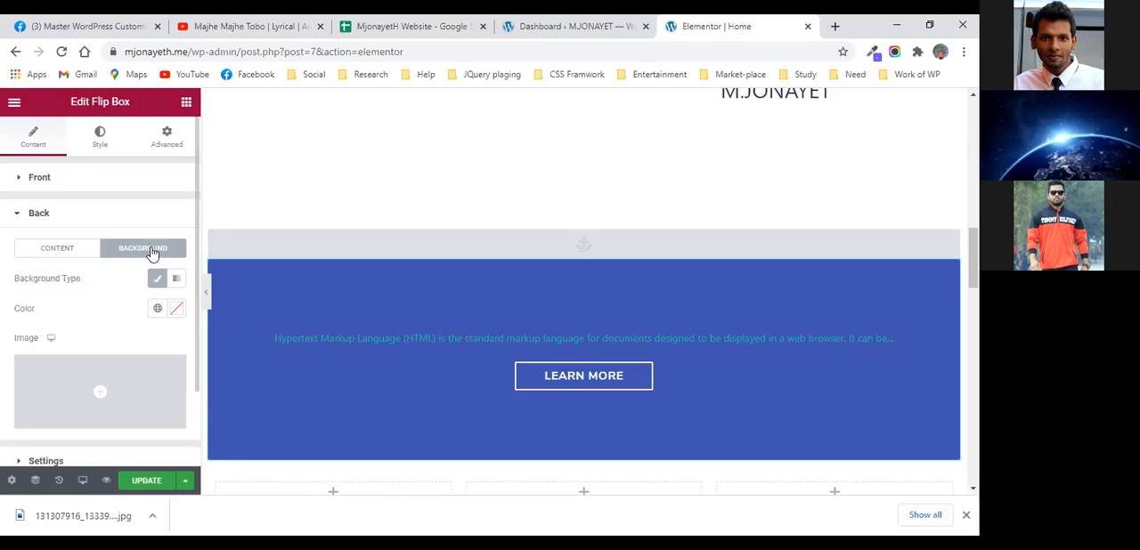
click(153, 281)
- Examine the flip box's height, border radius, flip effect and flip direction settings
click(104, 323)
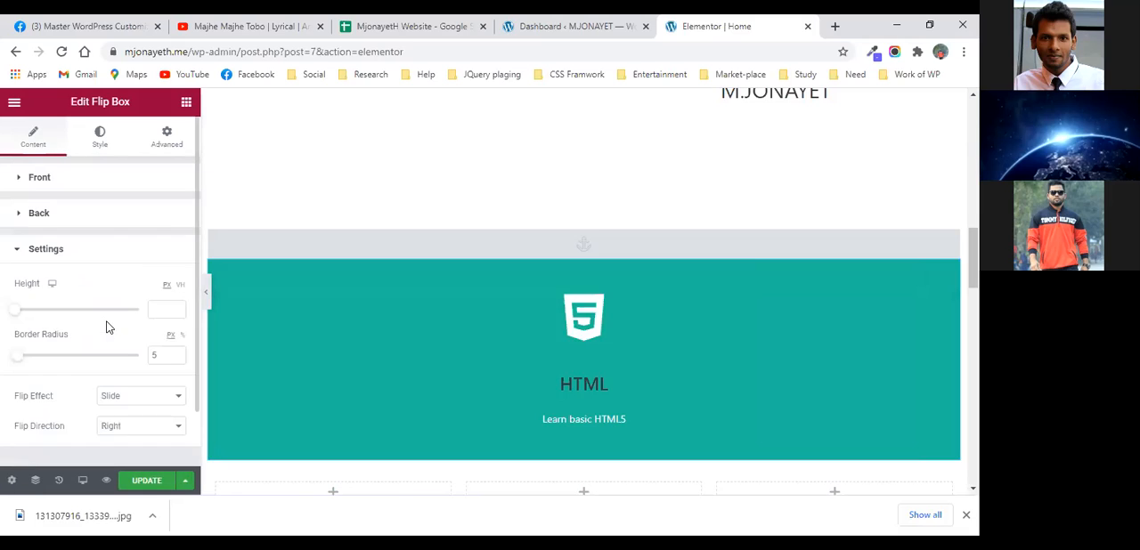
scroll(114, 366, down, 1)
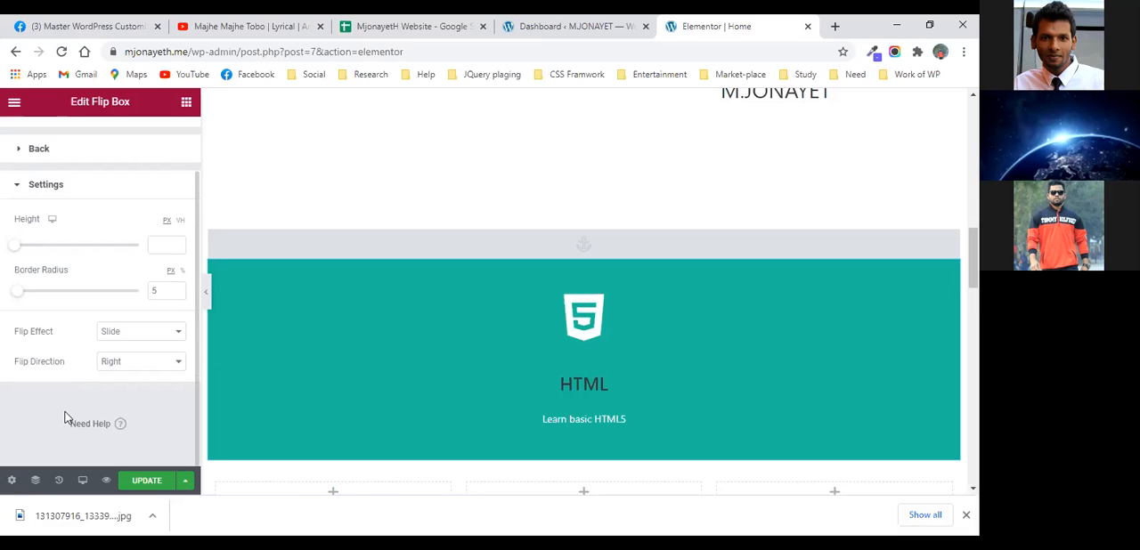
scroll(64, 416, up, 1)
scroll(64, 416, down, 1)
scroll(64, 414, up, 1)
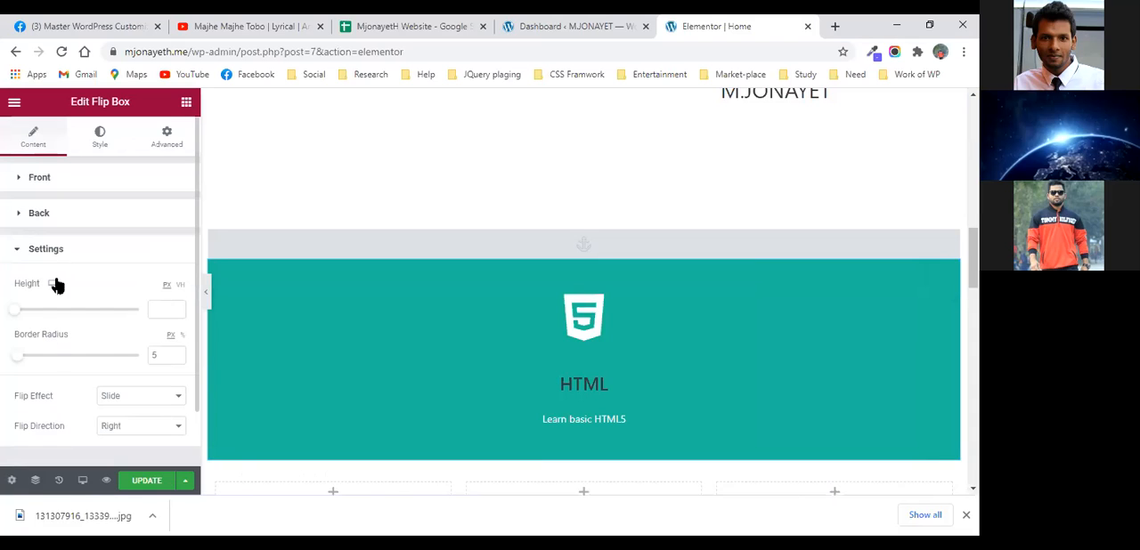
- Set the background type of the flip box's back side to Classic
click(81, 216)
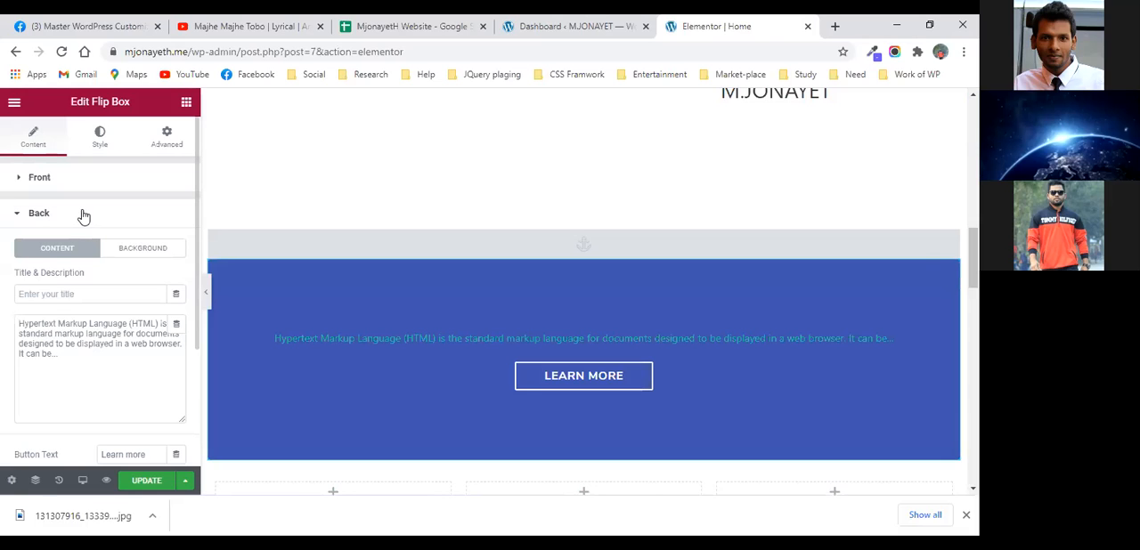
click(130, 250)
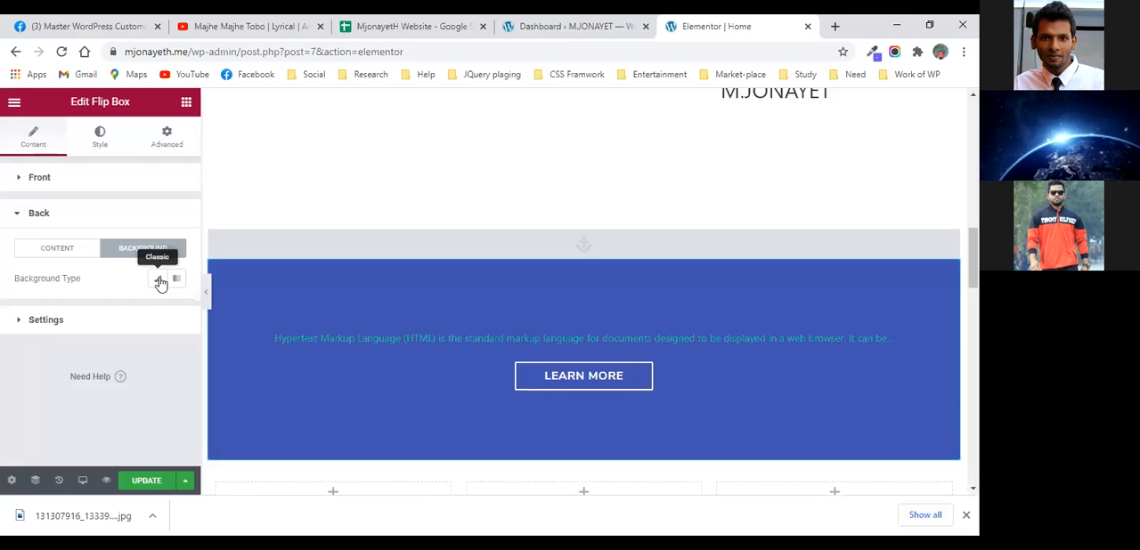
click(157, 279)
scroll(121, 378, down, 1)
scroll(137, 330, up, 1)
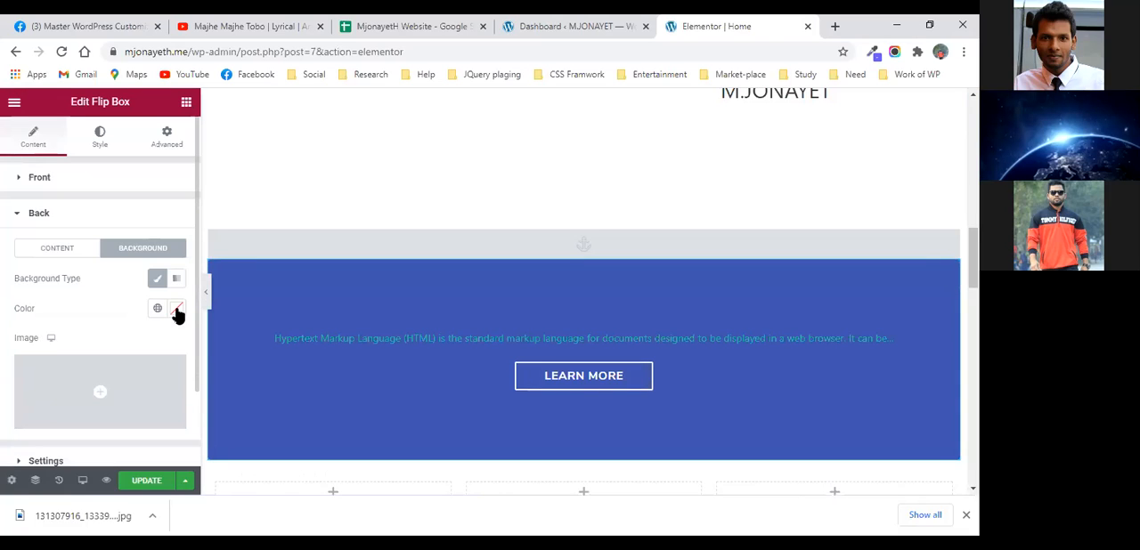
- Pick the dark brown #5C2F2F as the background color of the flip box's back side and update the page
click(178, 311)
click(265, 295)
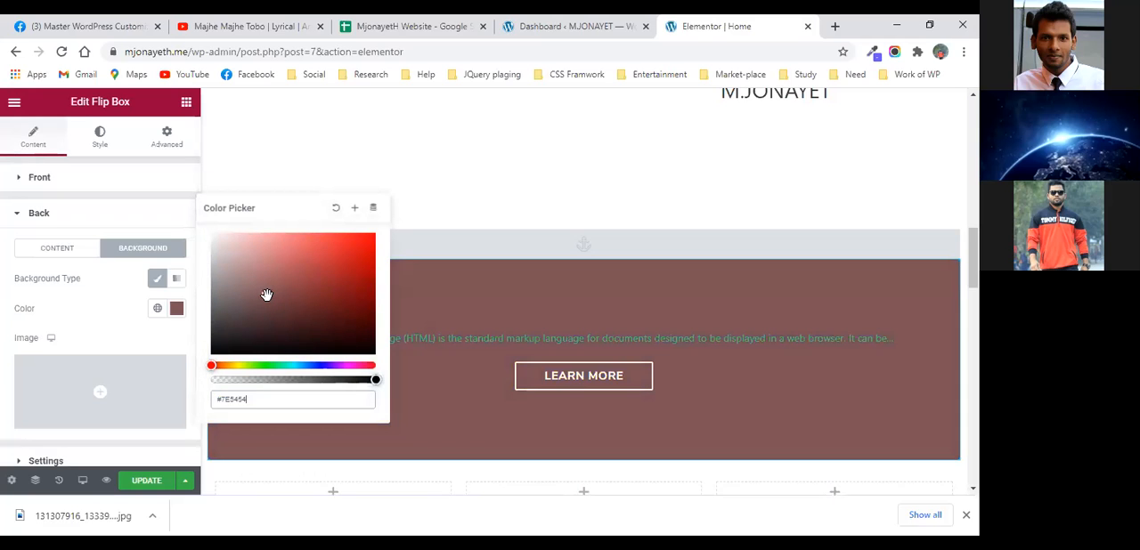
click(275, 310)
click(298, 278)
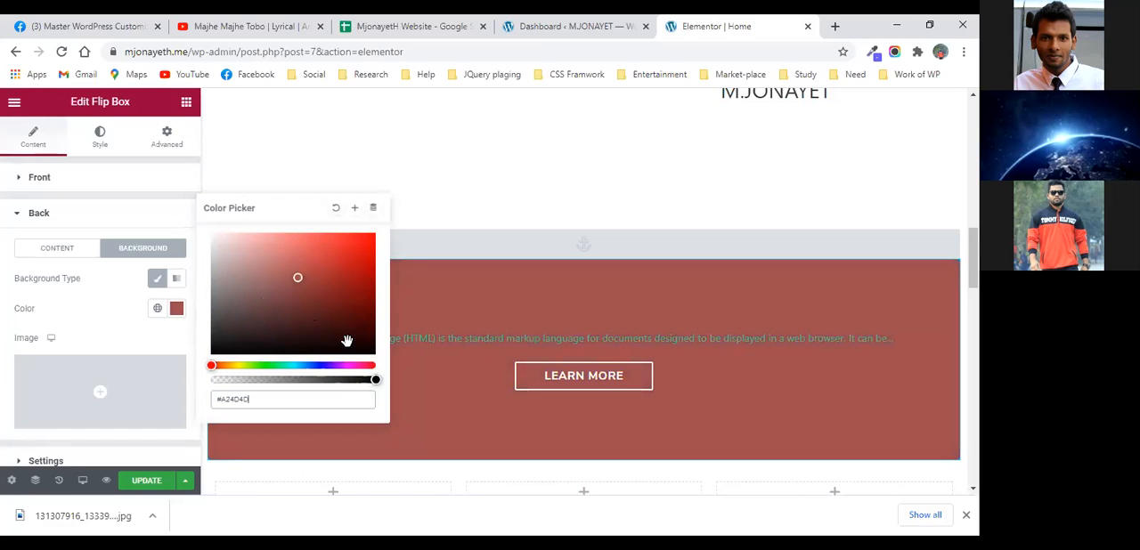
click(292, 311)
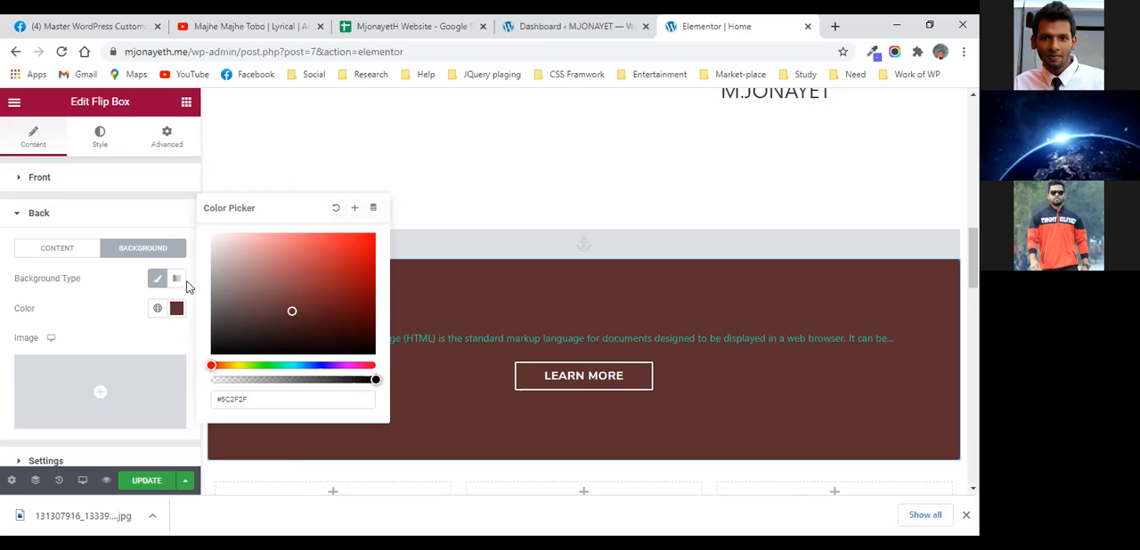
click(178, 309)
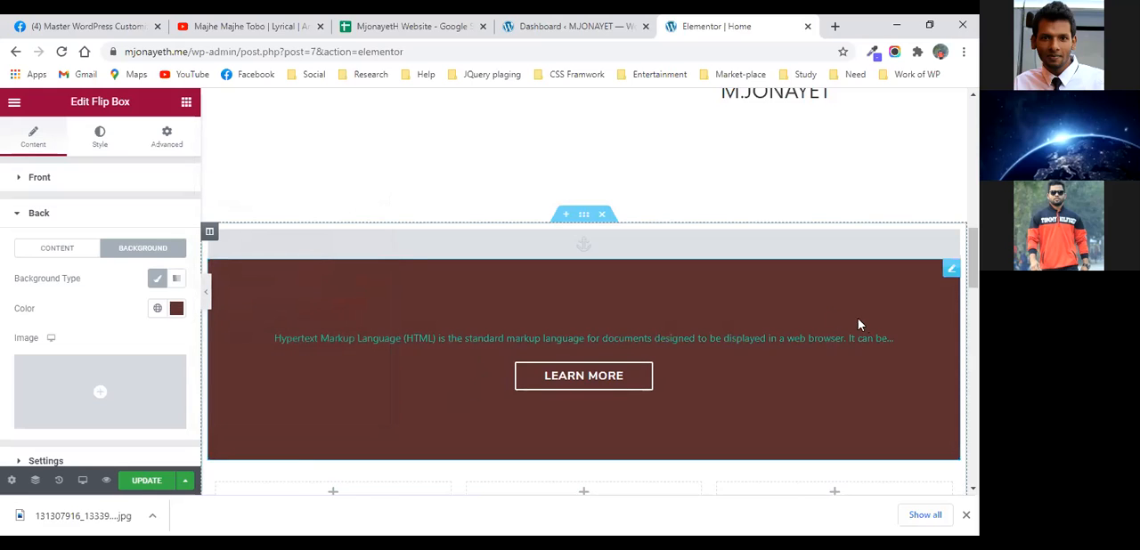
click(147, 481)
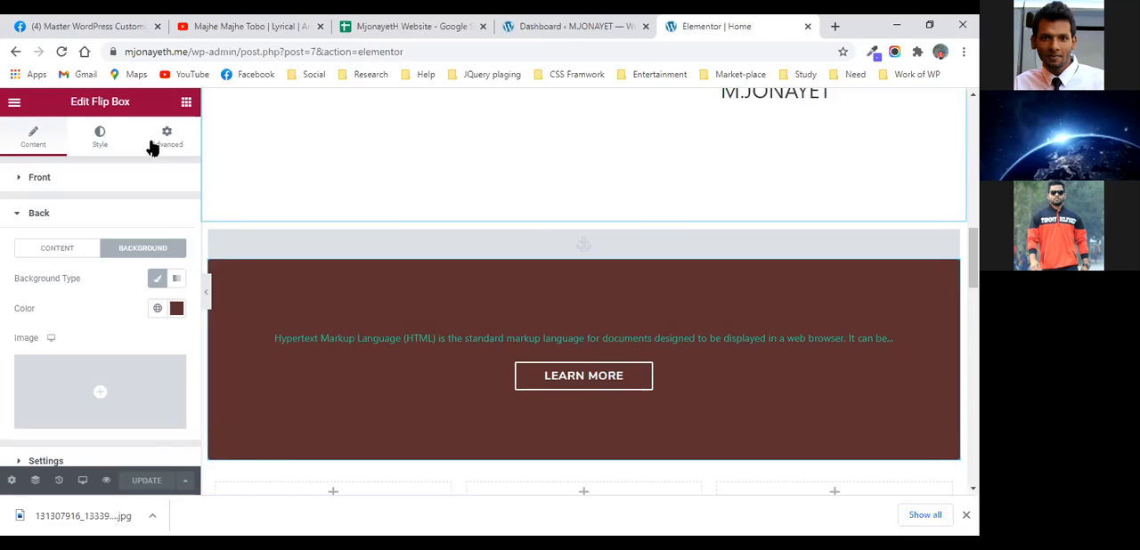
- Open the live site from the WordPress dashboard in a new browser tab and switch to it
click(534, 27)
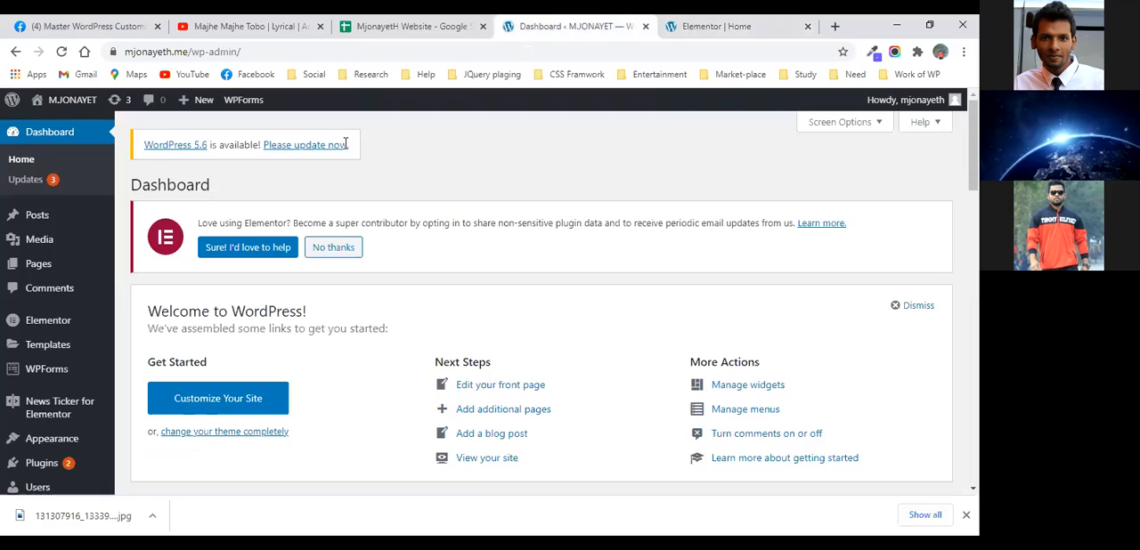
mouse_move(64, 100)
right_click(68, 125)
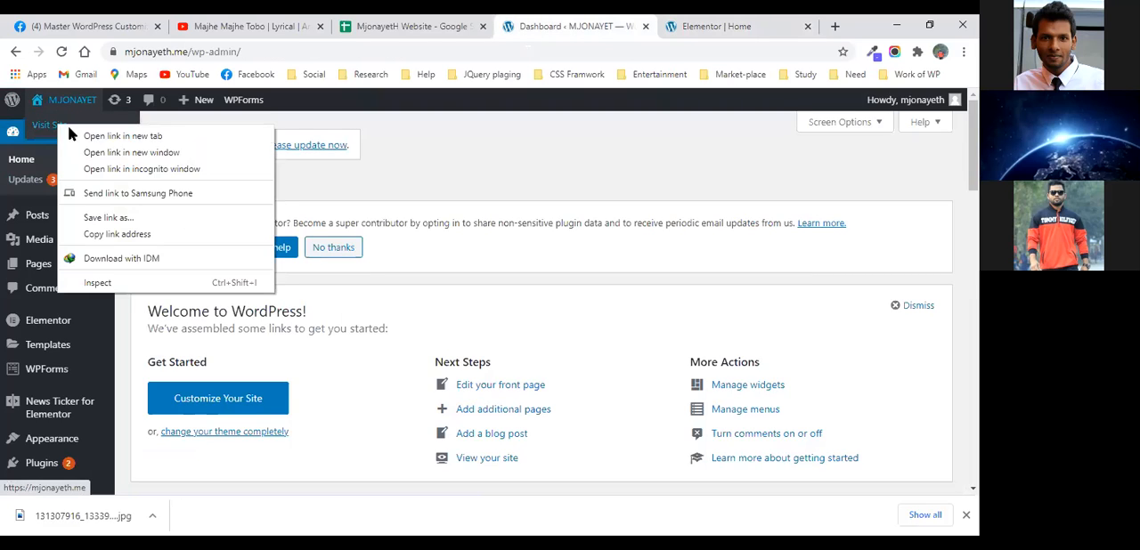
click(116, 136)
click(737, 26)
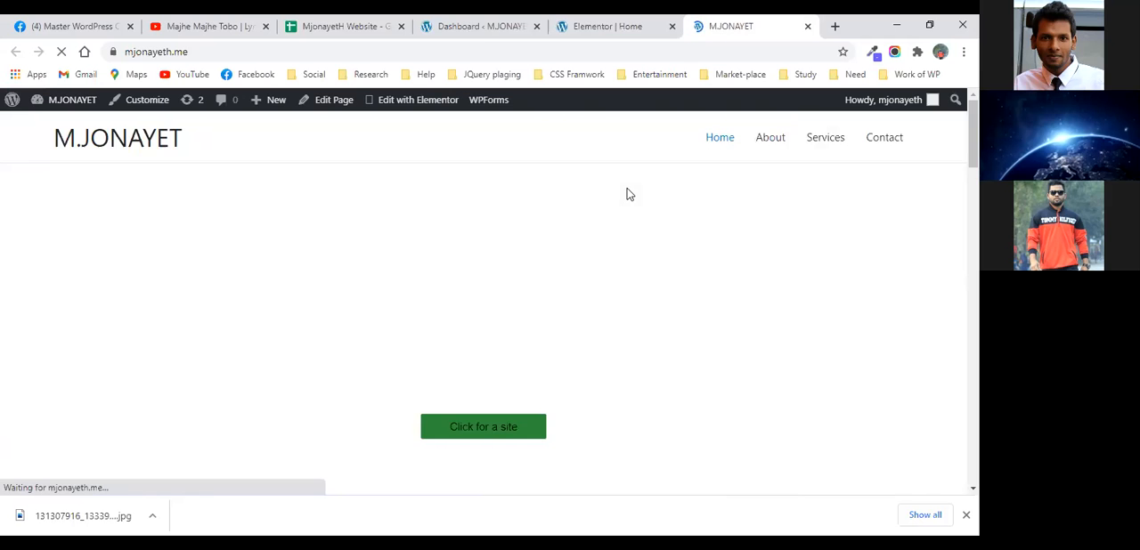
- Examine the hero banner of the live home page, including its heading, tagline and button
scroll(516, 256, down, 10)
scroll(516, 256, up, 10)
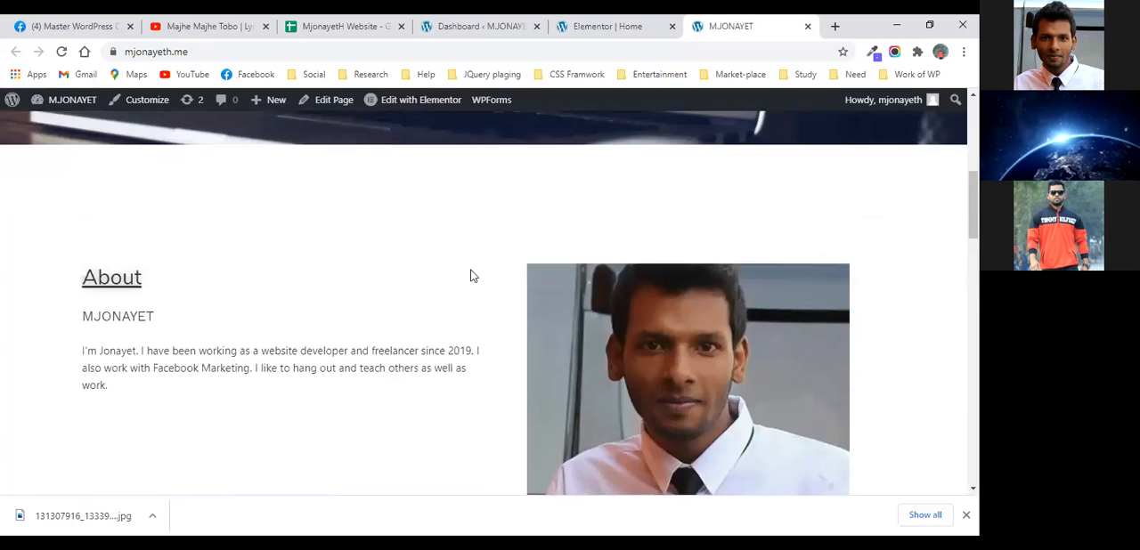
scroll(556, 288, up, 1)
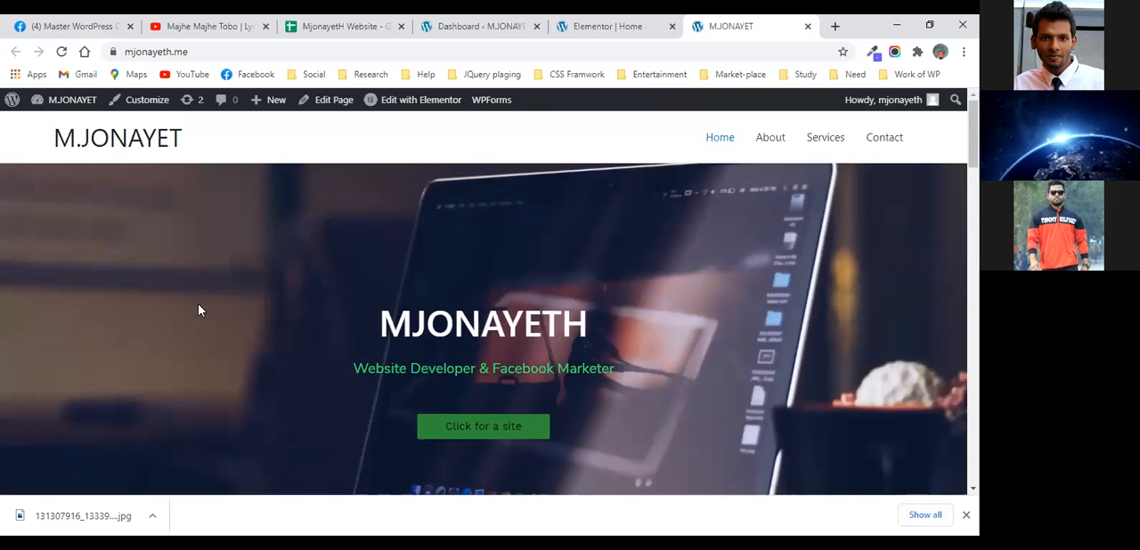
scroll(378, 307, down, 1)
scroll(379, 309, up, 1)
scroll(378, 308, down, 1)
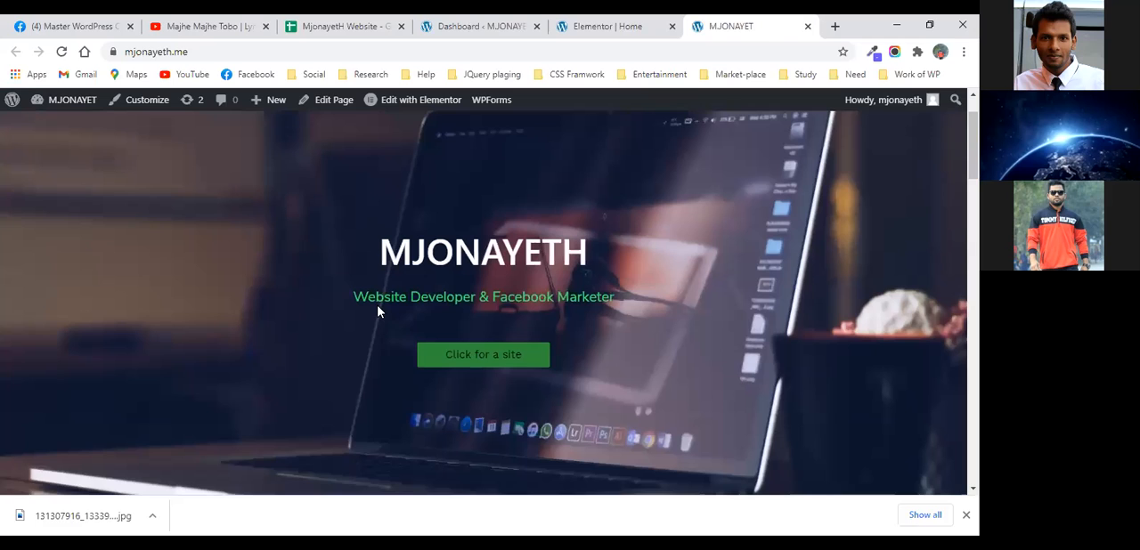
scroll(517, 372, down, 6)
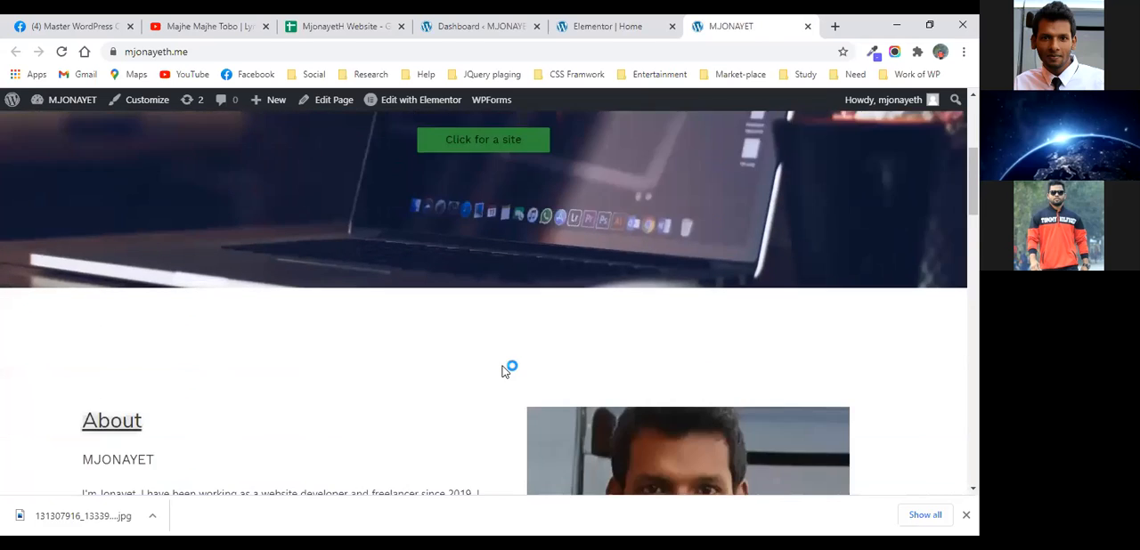
scroll(810, 295, up, 1)
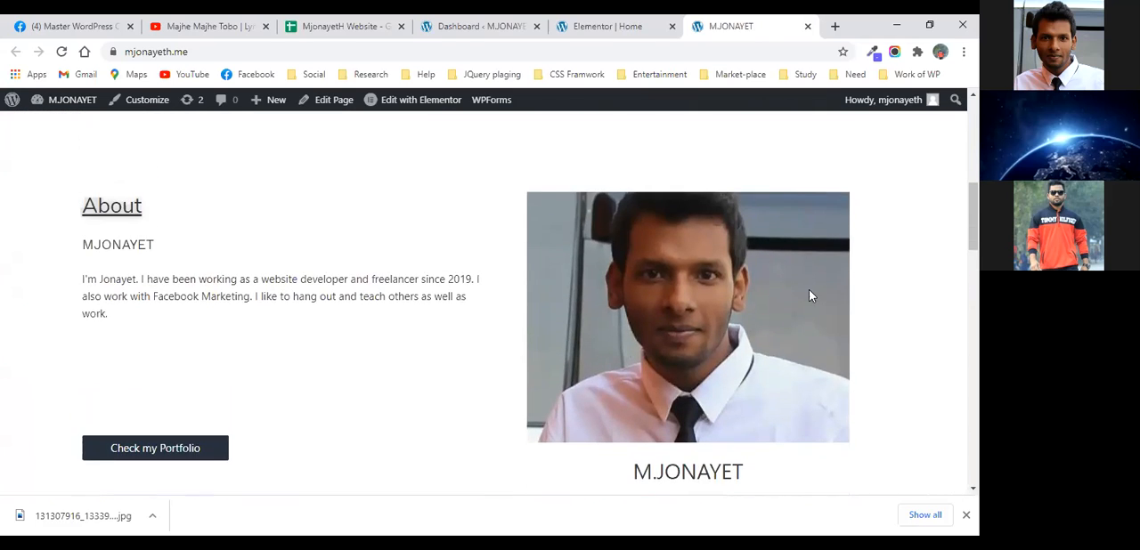
- Examine the About section's text, portfolio button, photo and the caption beneath the photo on the live home page
scroll(443, 374, down, 1)
scroll(443, 374, up, 1)
drag(498, 167, 504, 378)
click(477, 222)
scroll(432, 259, up, 1)
scroll(432, 259, up, 1)
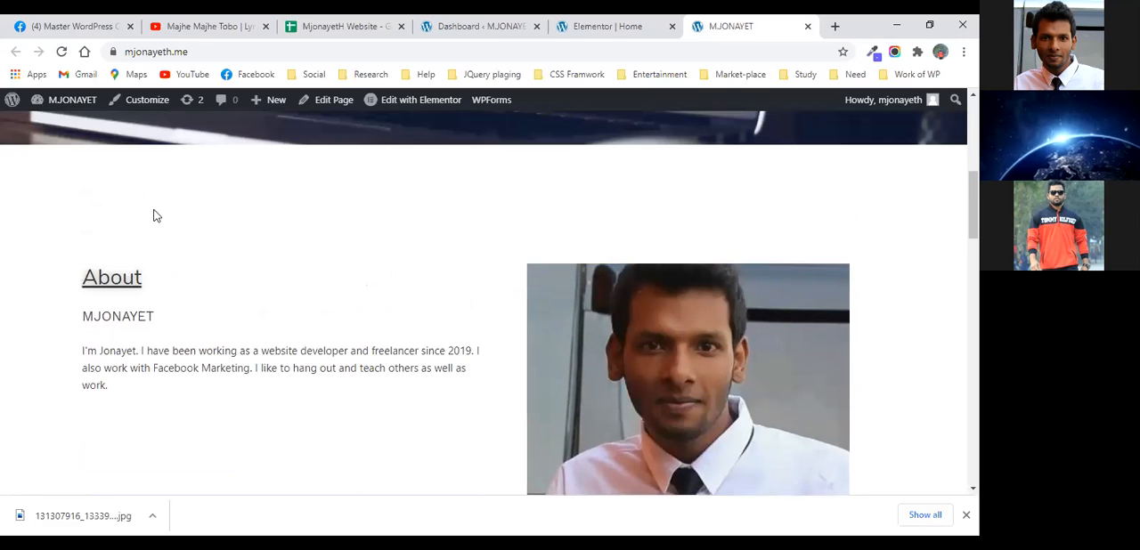
scroll(664, 246, down, 1)
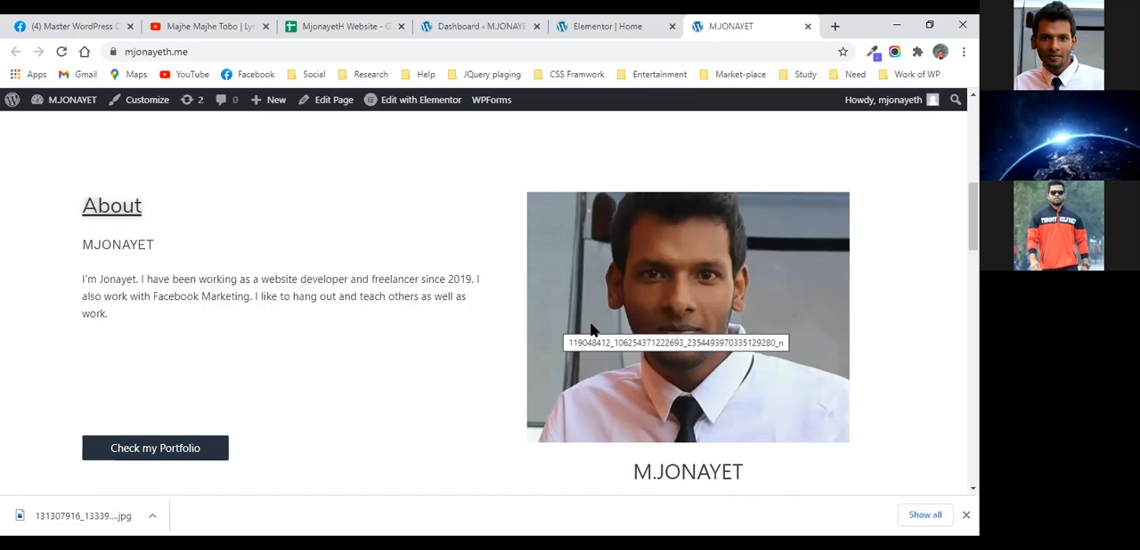
scroll(593, 331, down, 2)
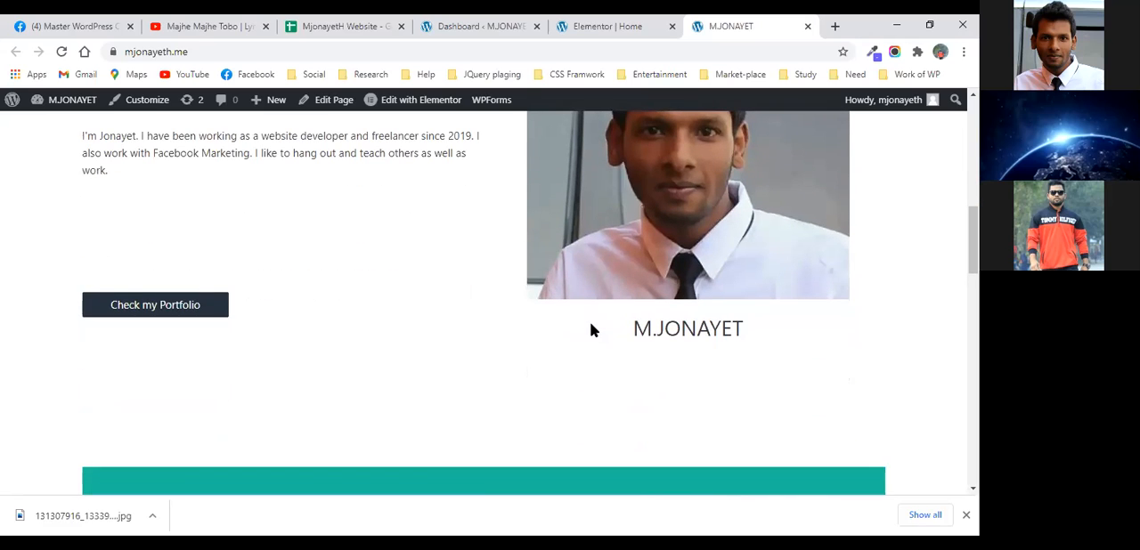
scroll(590, 330, up, 1)
scroll(590, 330, down, 2)
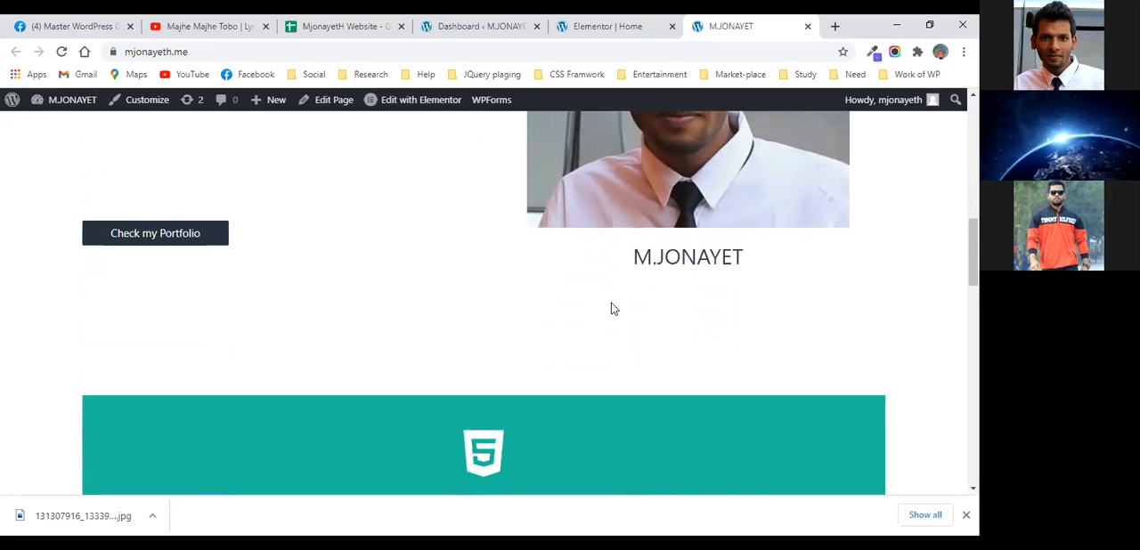
scroll(631, 294, up, 2)
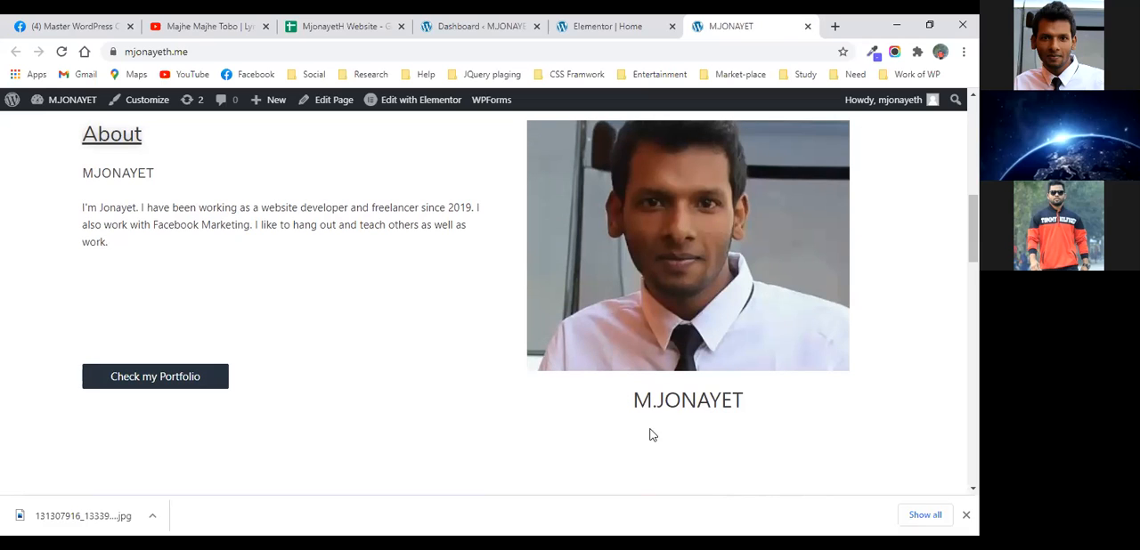
drag(633, 401, 746, 405)
click(746, 405)
- Examine the flip box's front and back sides and the Our Services section's introductory text on the live page
scroll(650, 448, down, 3)
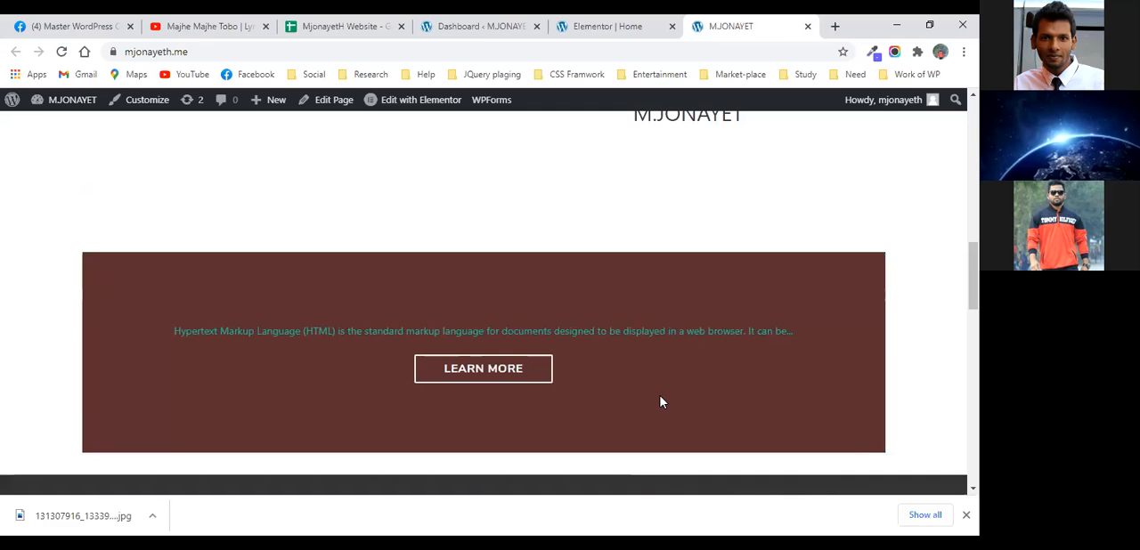
scroll(660, 403, down, 3)
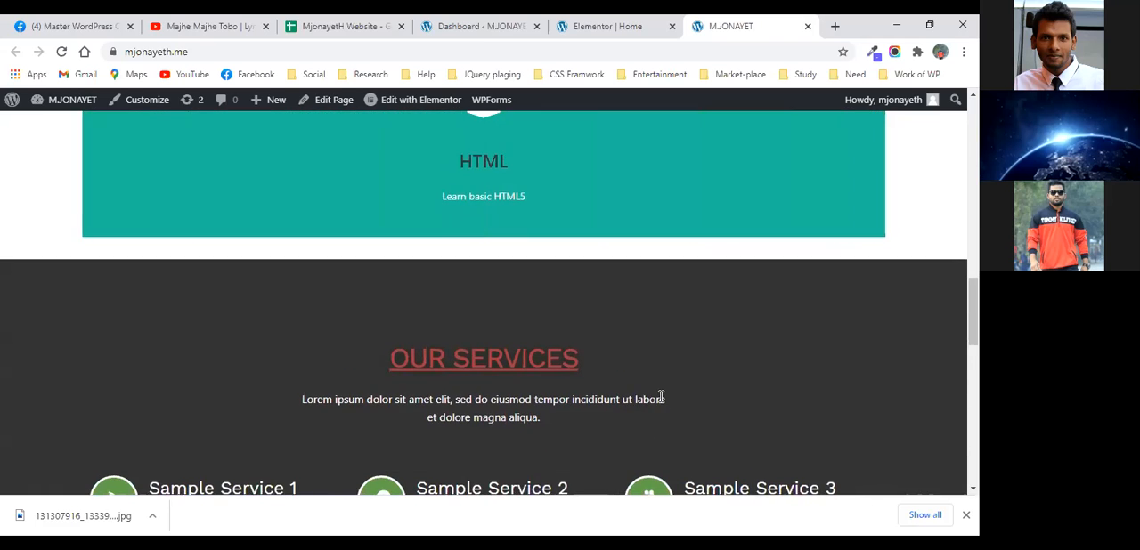
scroll(661, 397, down, 7)
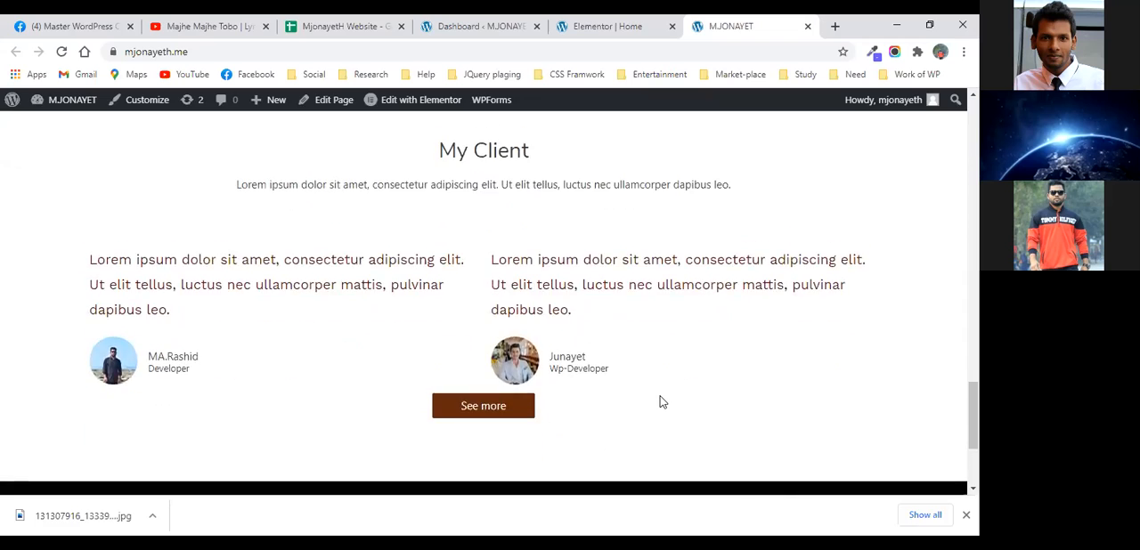
scroll(660, 403, up, 5)
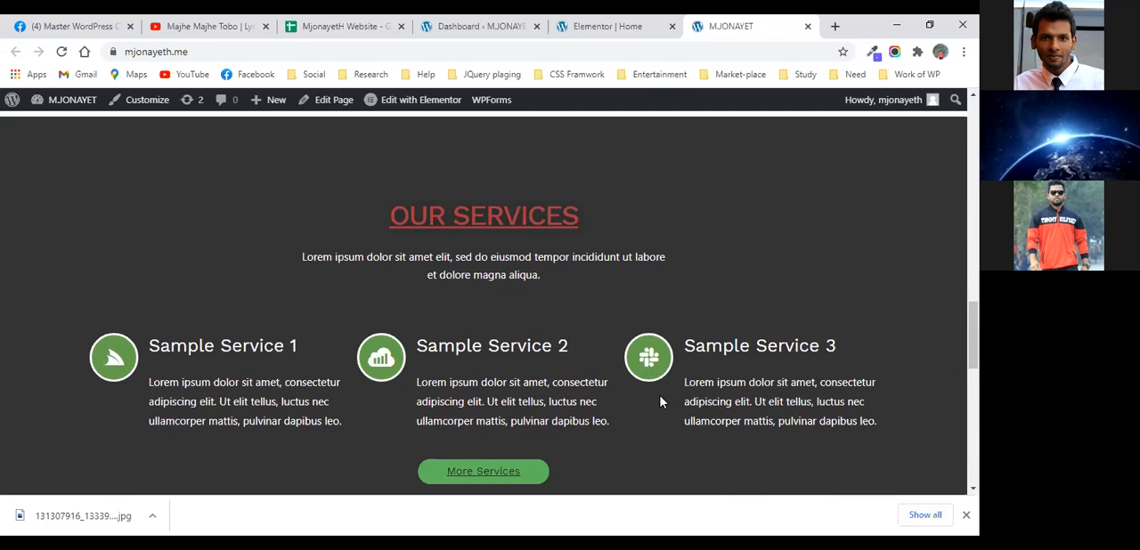
scroll(660, 402, up, 3)
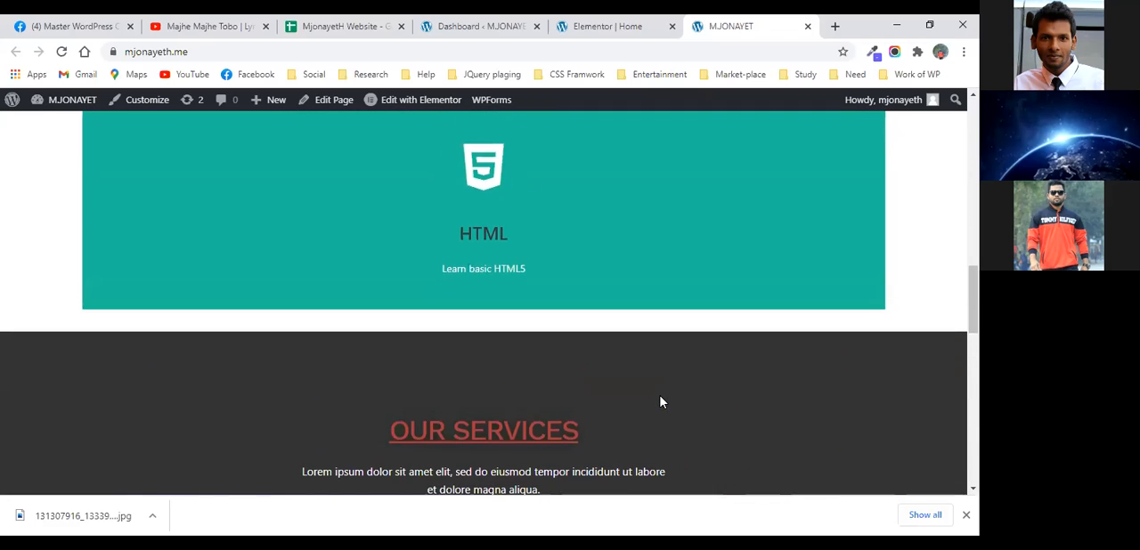
scroll(660, 403, down, 2)
scroll(509, 377, down, 2)
scroll(496, 407, up, 1)
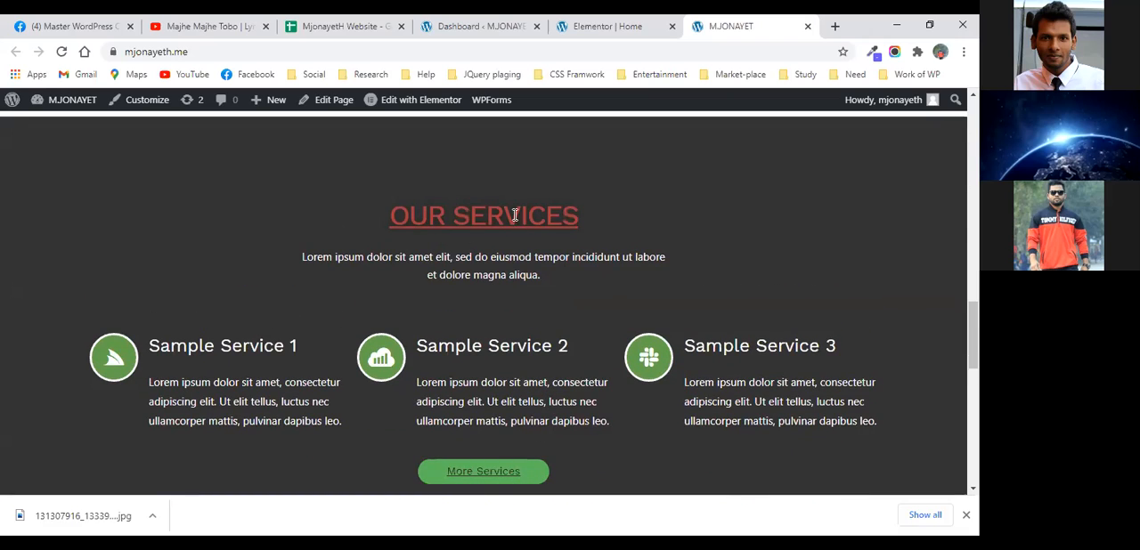
drag(545, 275, 334, 259)
click(459, 257)
scroll(584, 302, up, 2)
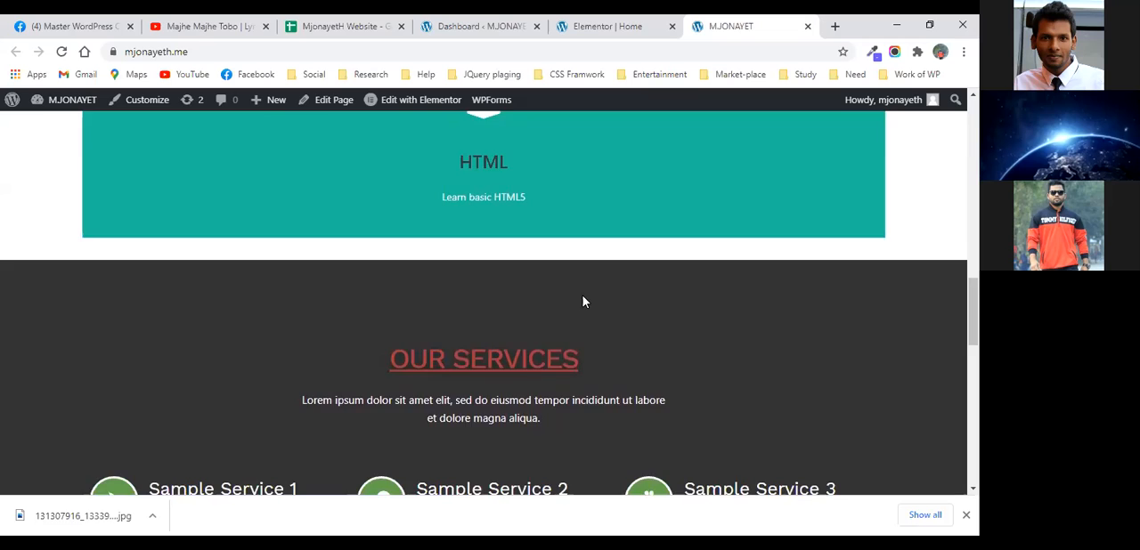
scroll(583, 300, up, 2)
mouse_move(477, 241)
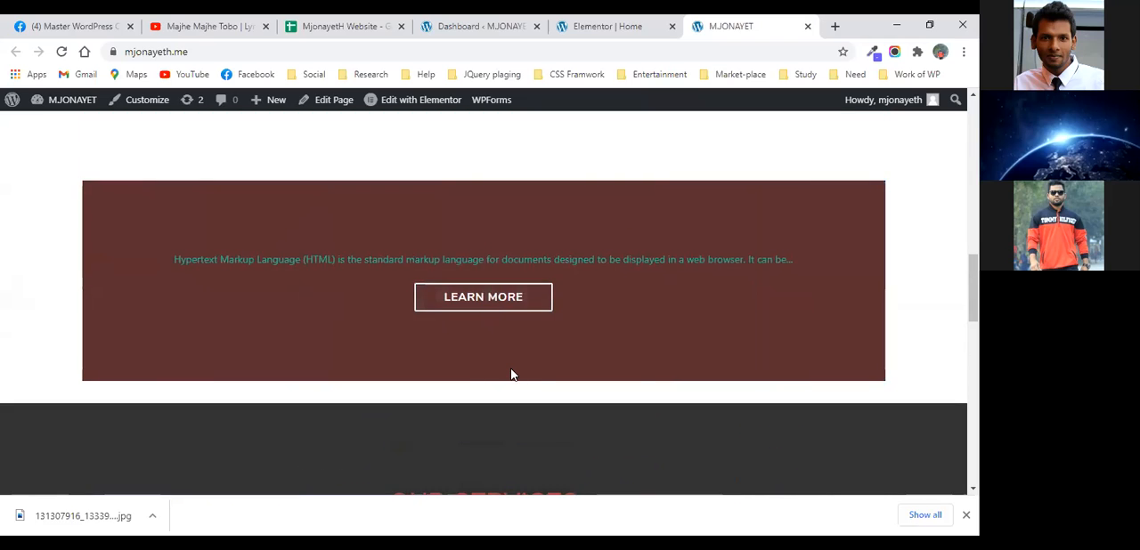
- Examine the sample services, the My Client testimonials and the footer's link columns on the live page
scroll(508, 427, down, 4)
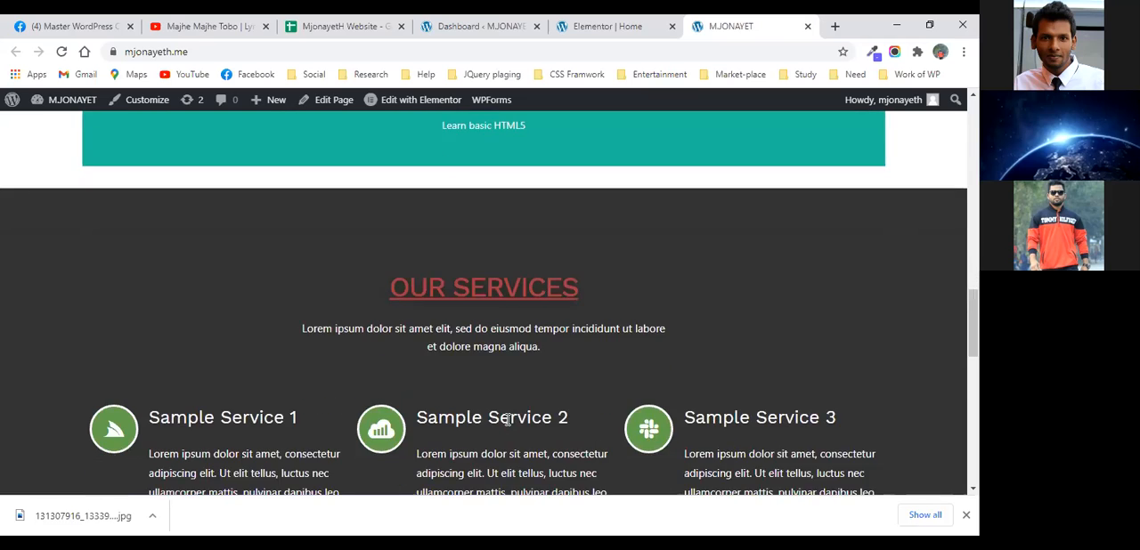
scroll(383, 378, down, 1)
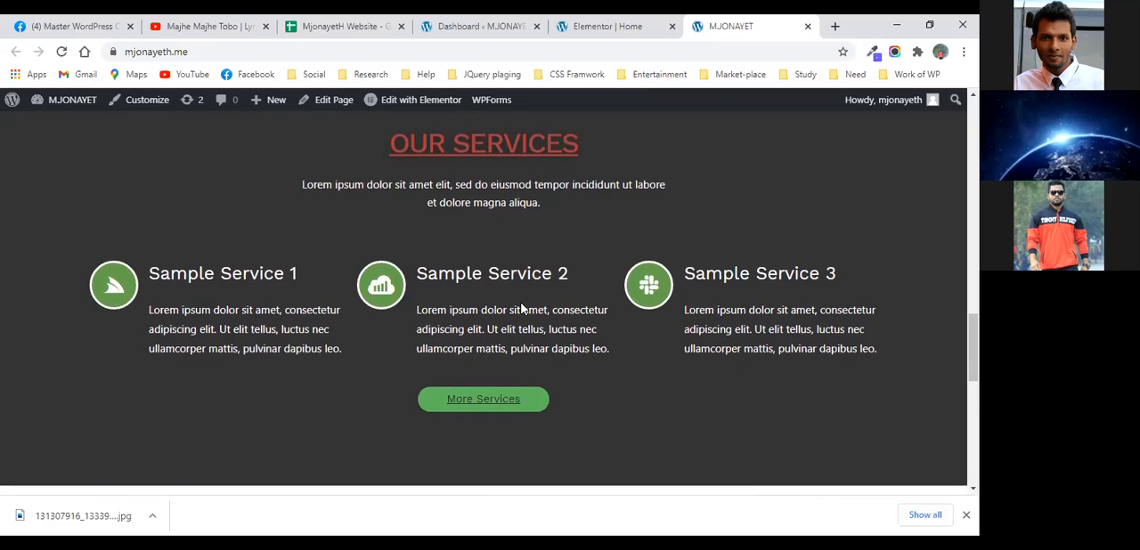
scroll(521, 308, down, 2)
scroll(521, 308, down, 3)
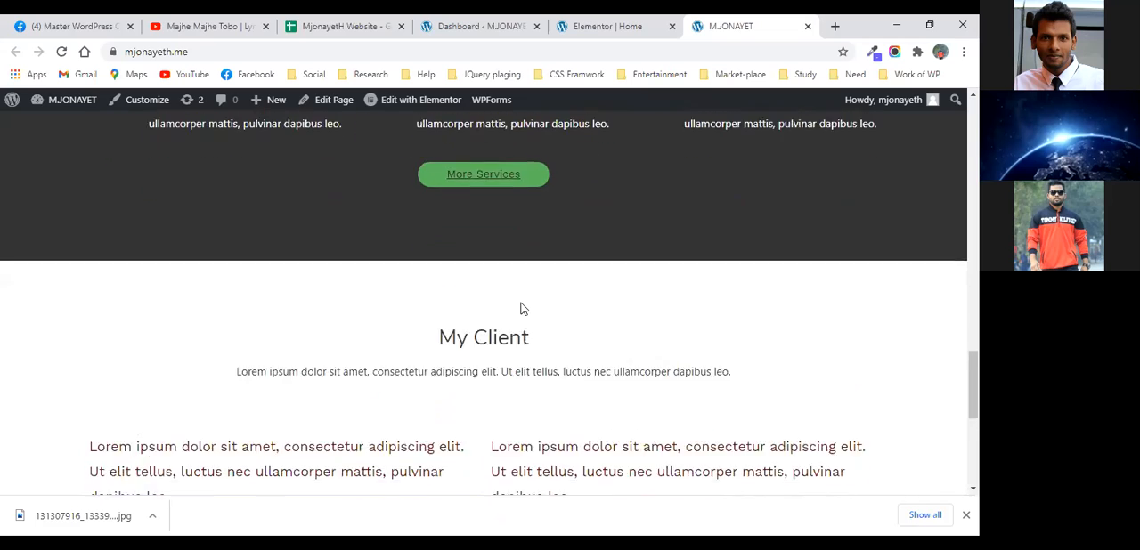
scroll(523, 309, down, 3)
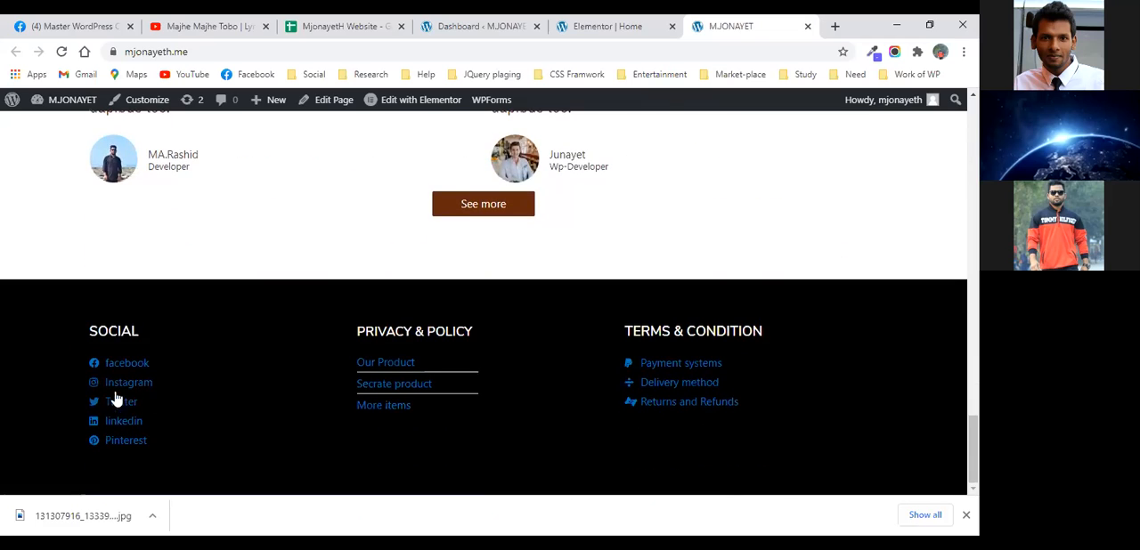